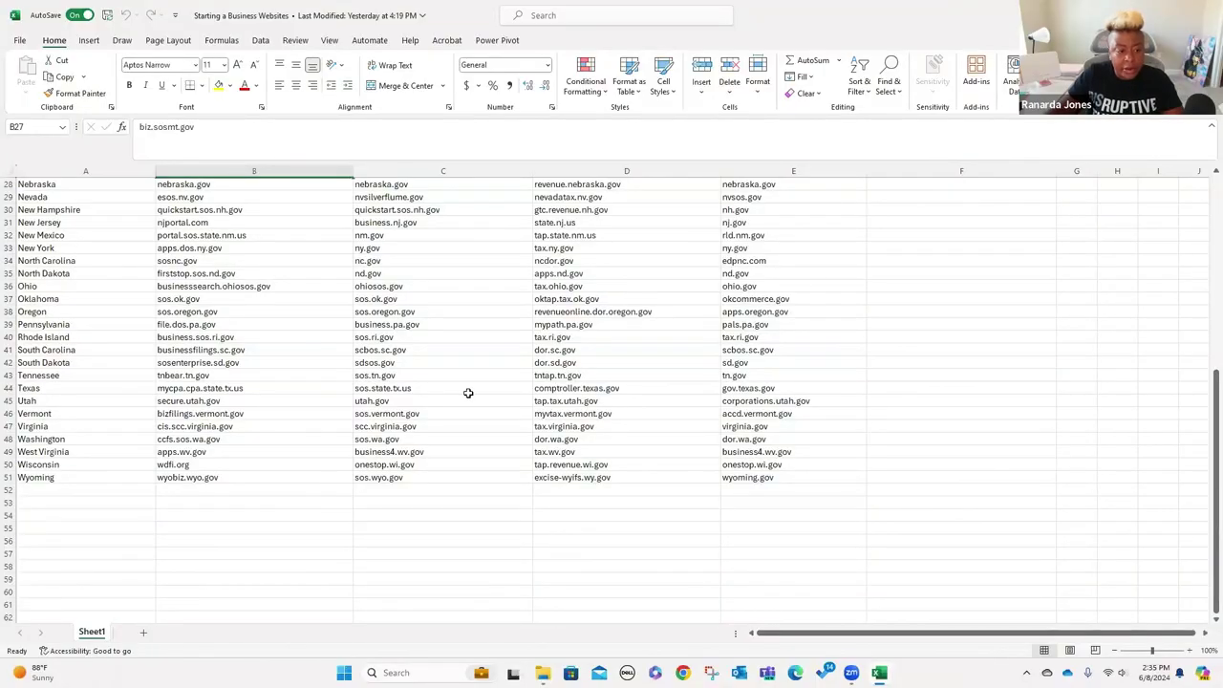
Select South Carolina's businessfilings.sc.gov cell (B41) in the state websites sheet, then switch to Chrome
scroll(470, 393, "up", 9)
scroll(472, 393, "down", 9)
scroll(474, 393, "down", 2)
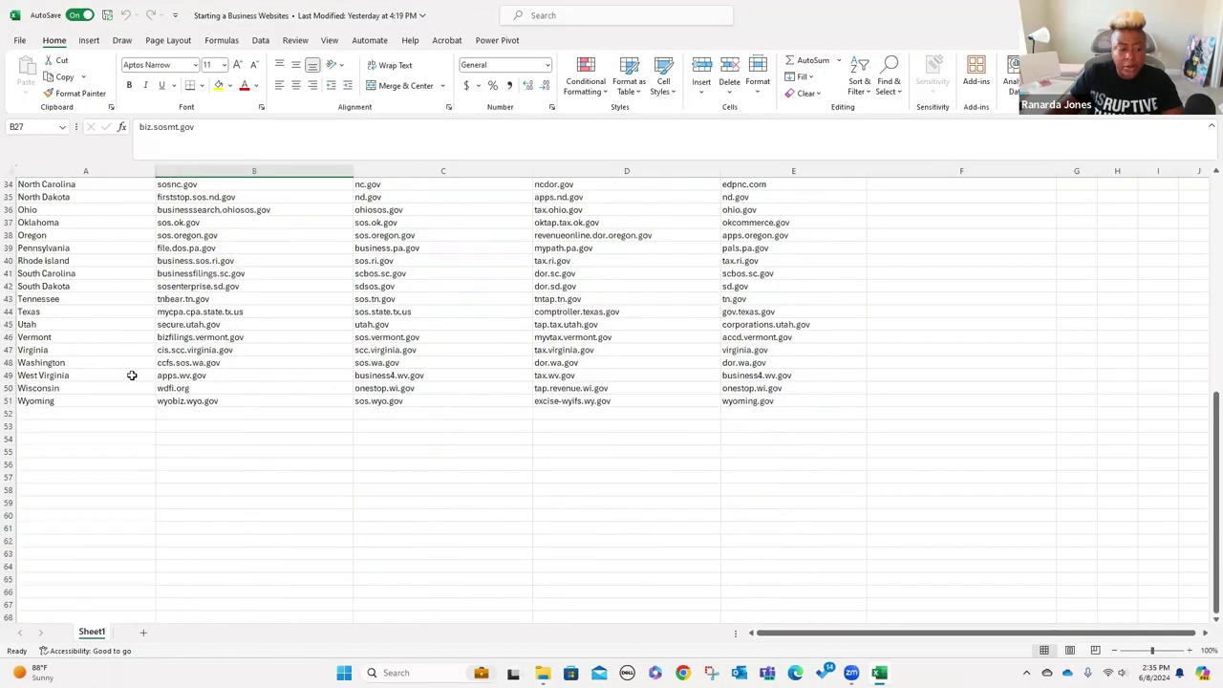
left_click(254, 273)
scroll(254, 274, "up", 11)
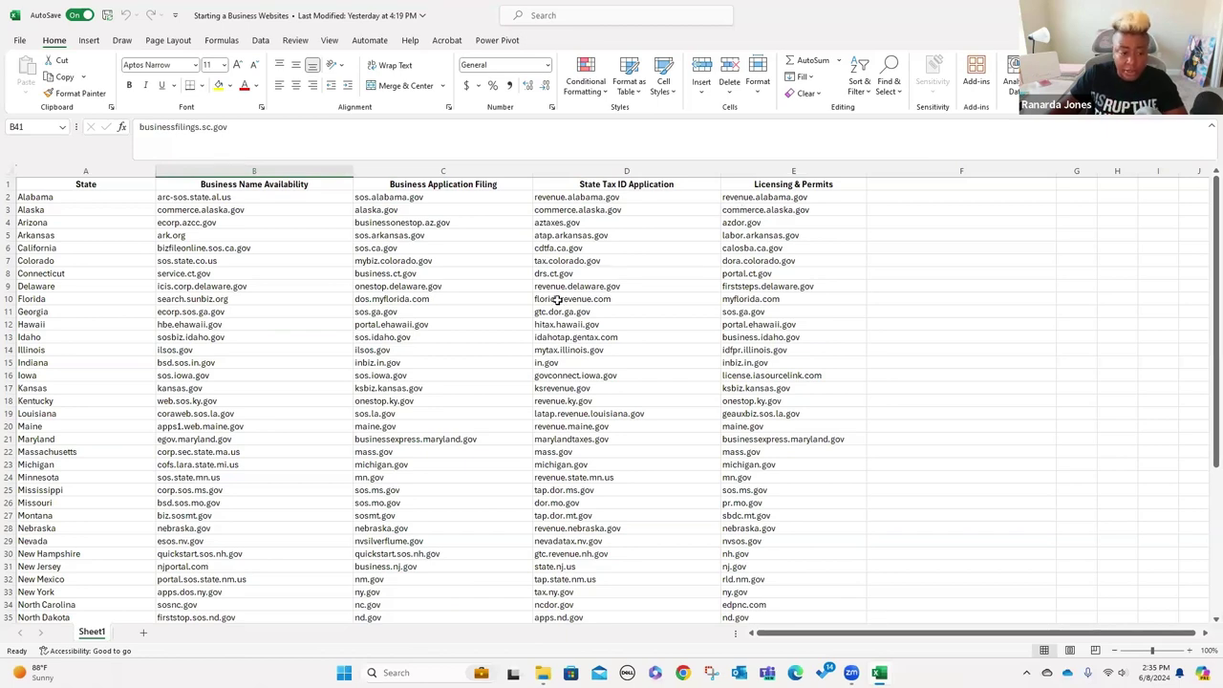
scroll(453, 429, "down", 7)
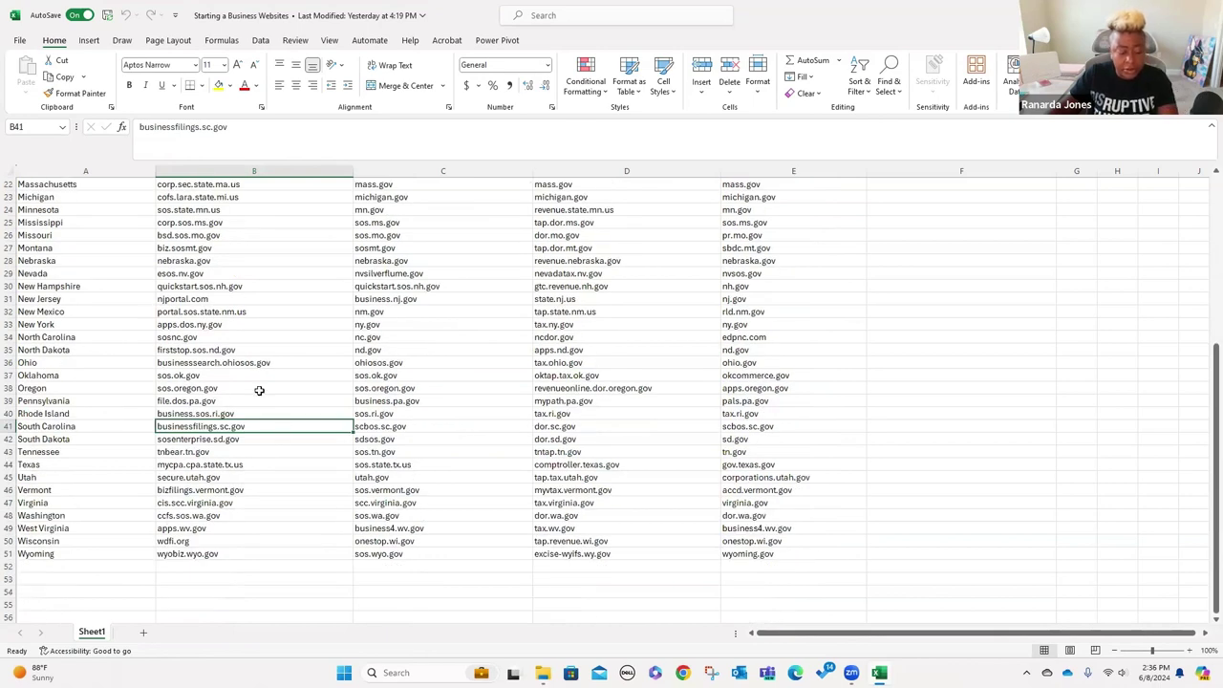
key("alt+Tab")
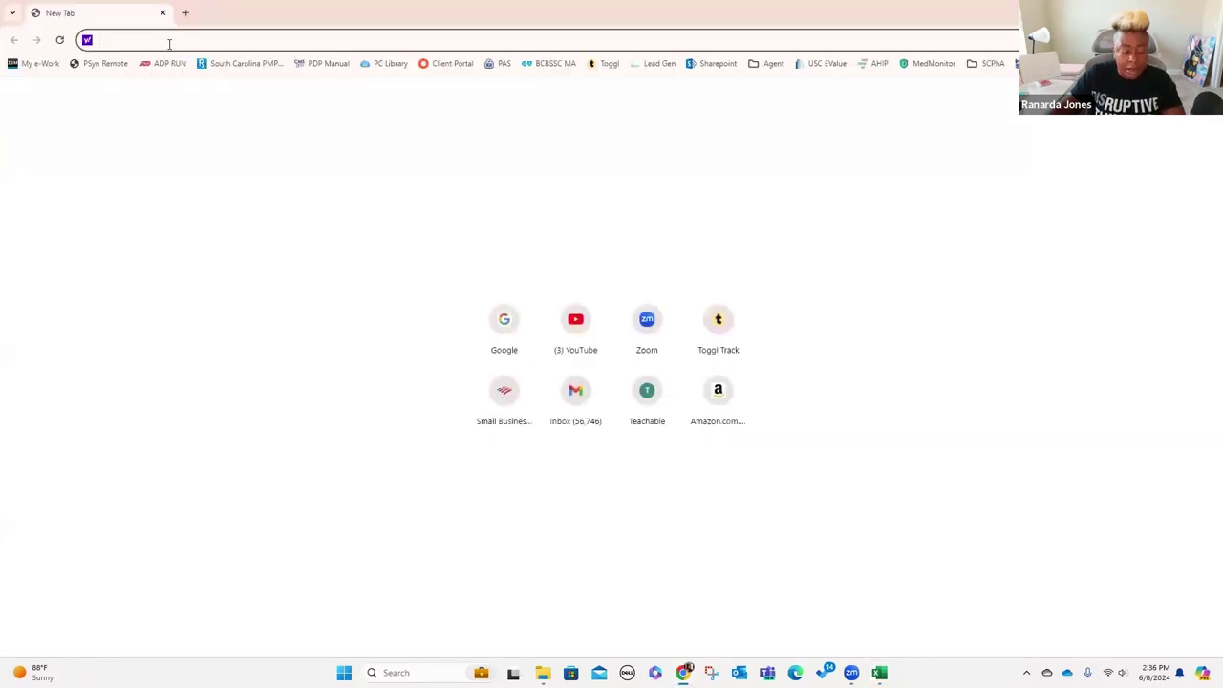
Paste businessfilings.sc.gov into the address bar and browse the Business Entities Online welcome page
type("businessfilings.sc.gov")
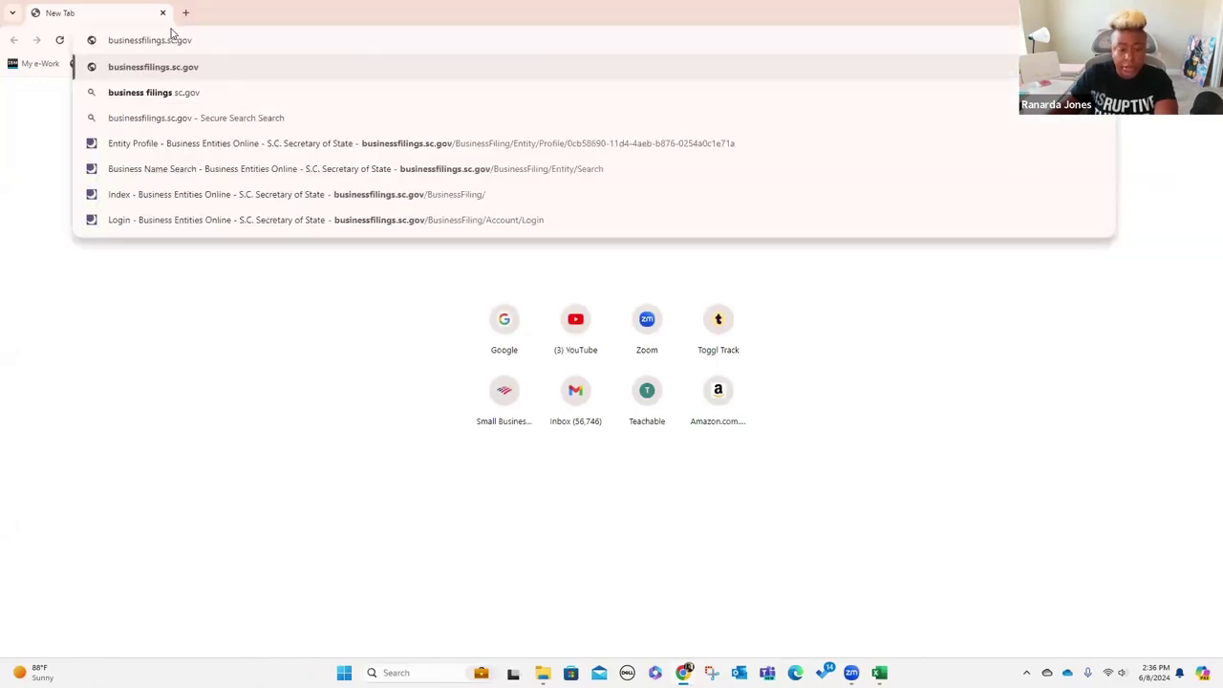
key("Return")
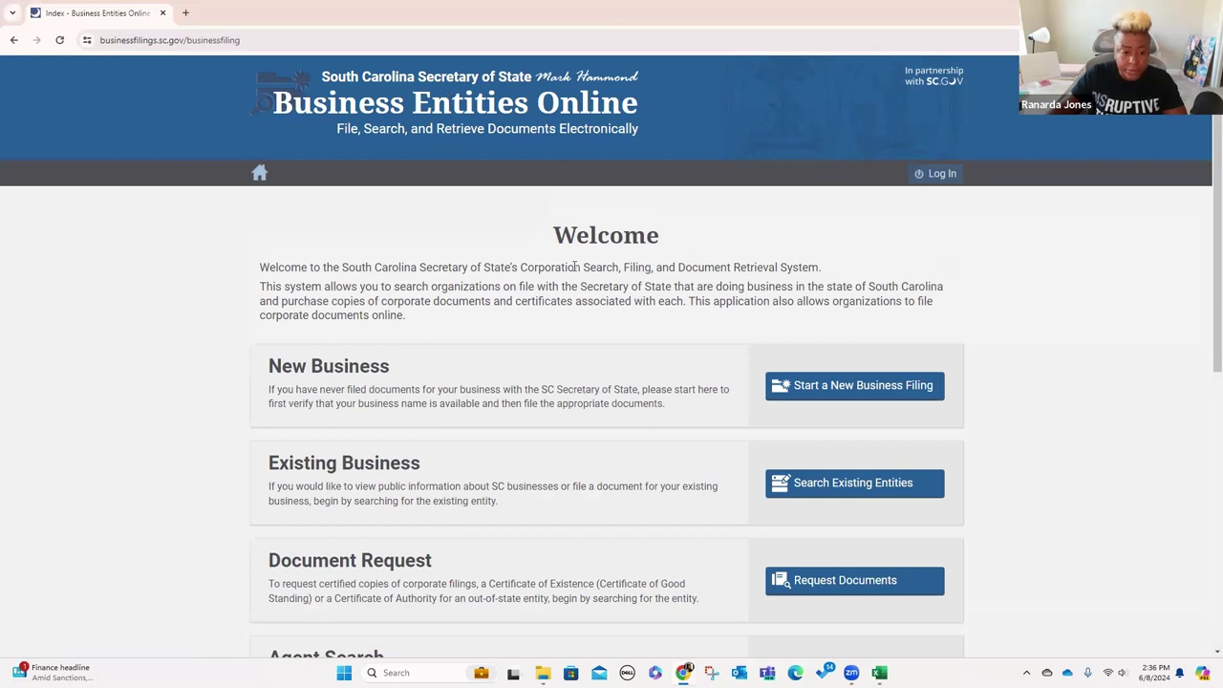
scroll(415, 506, "down", 2)
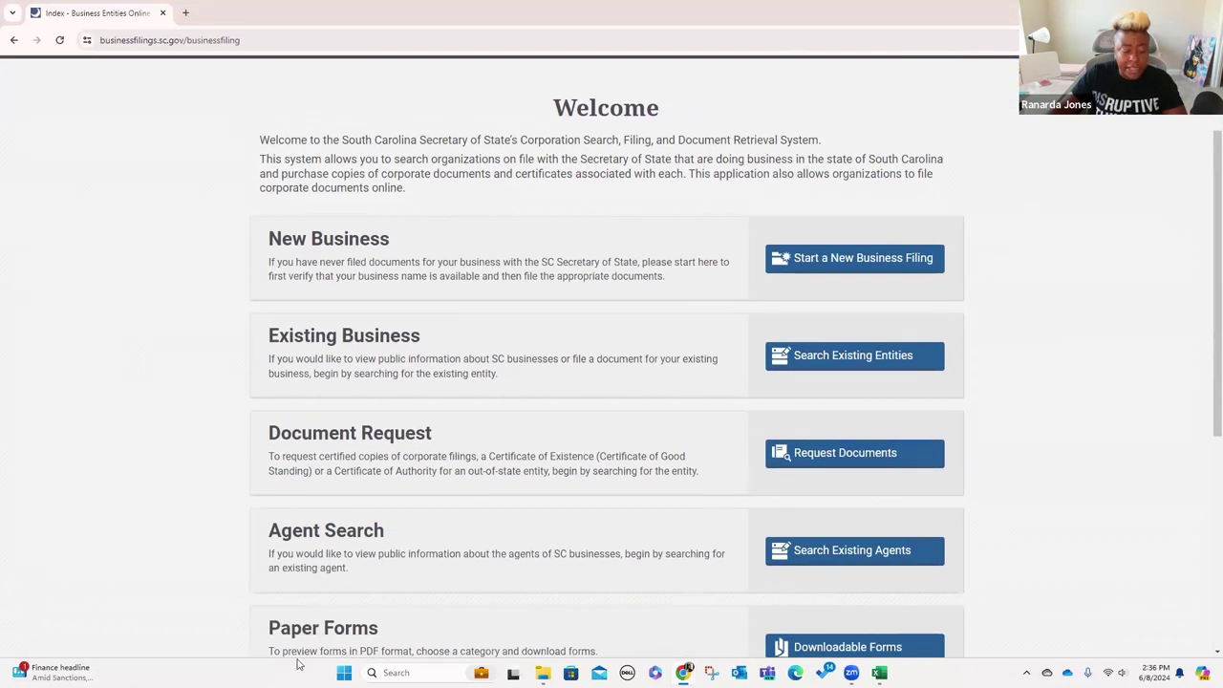
scroll(470, 626, "down", 2)
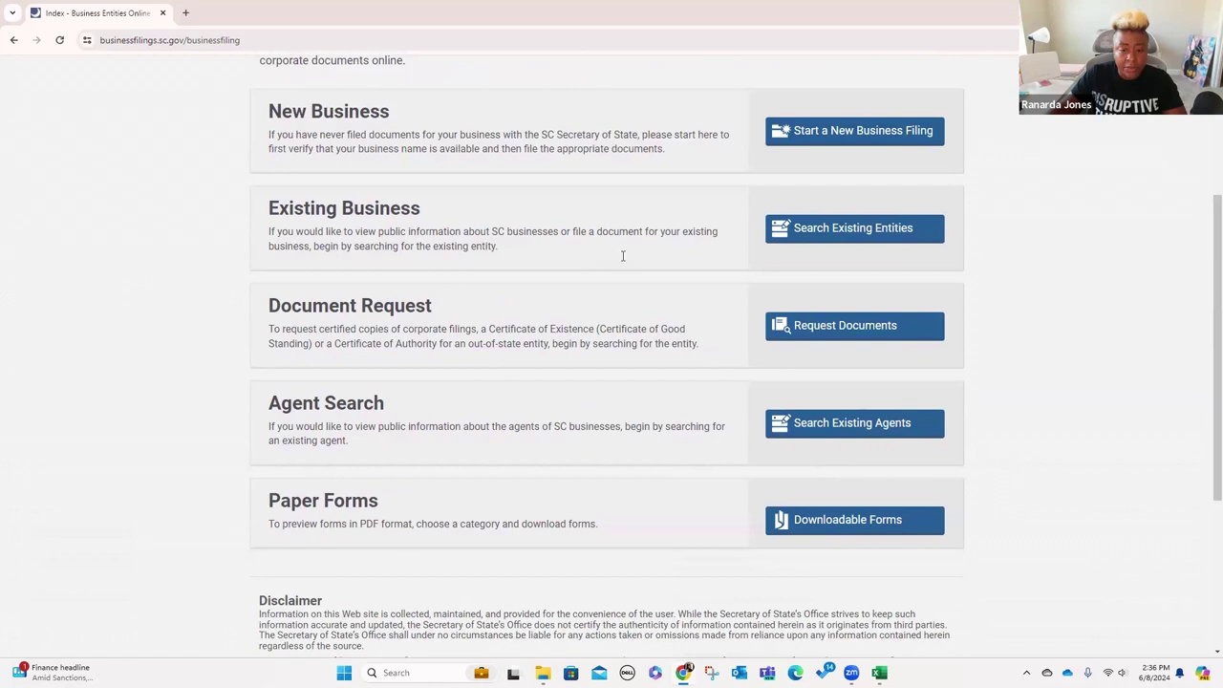
Search existing entities for 'ada' and open the Adaloufen Ran Enterprises, LLC profile
left_click(868, 230)
left_click(712, 413)
type("adaloufen")
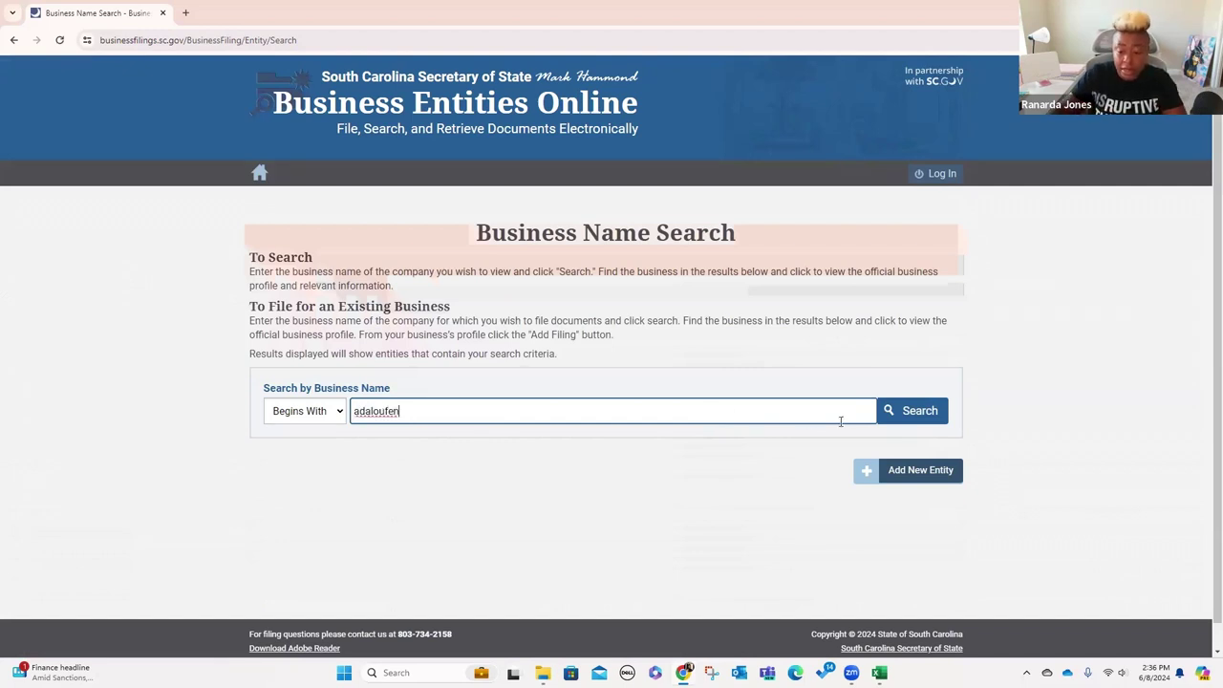
left_click(928, 411)
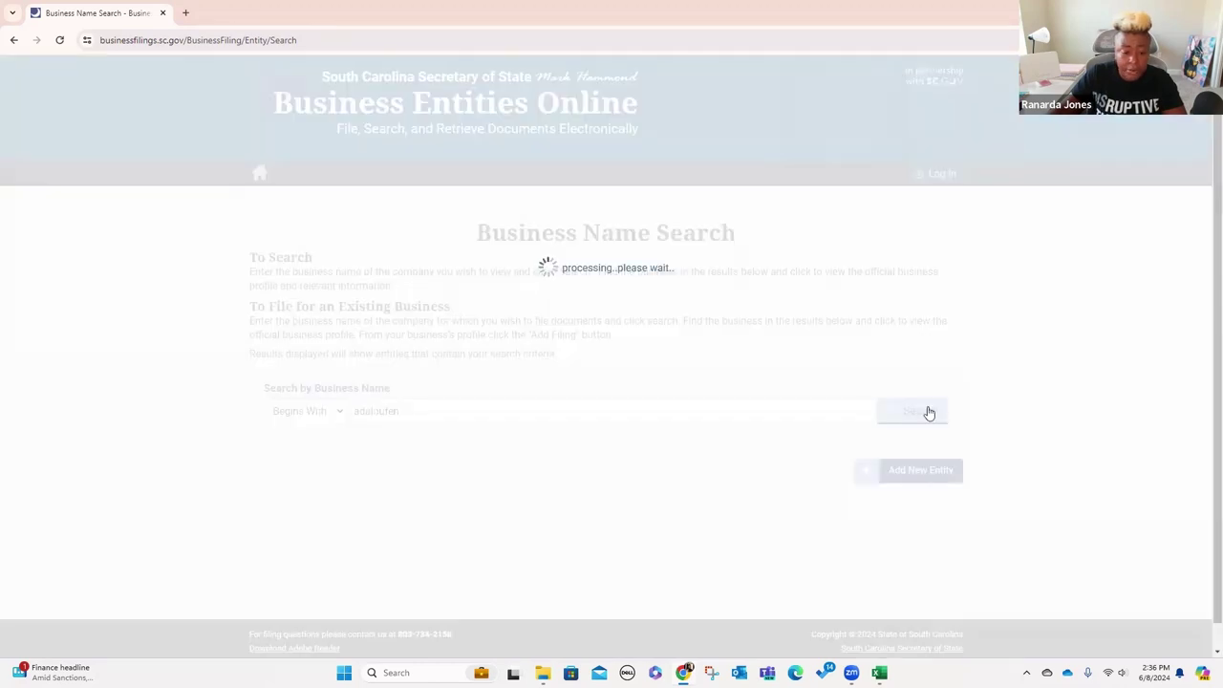
scroll(591, 296, "down", 1)
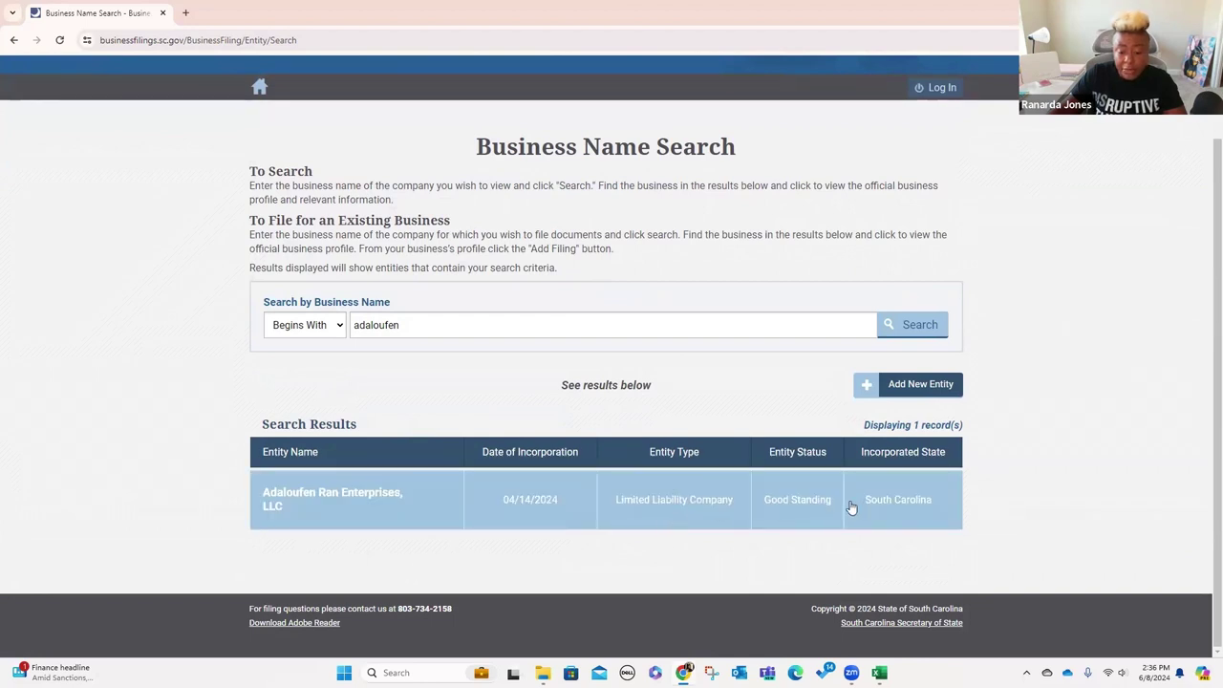
left_click(360, 516)
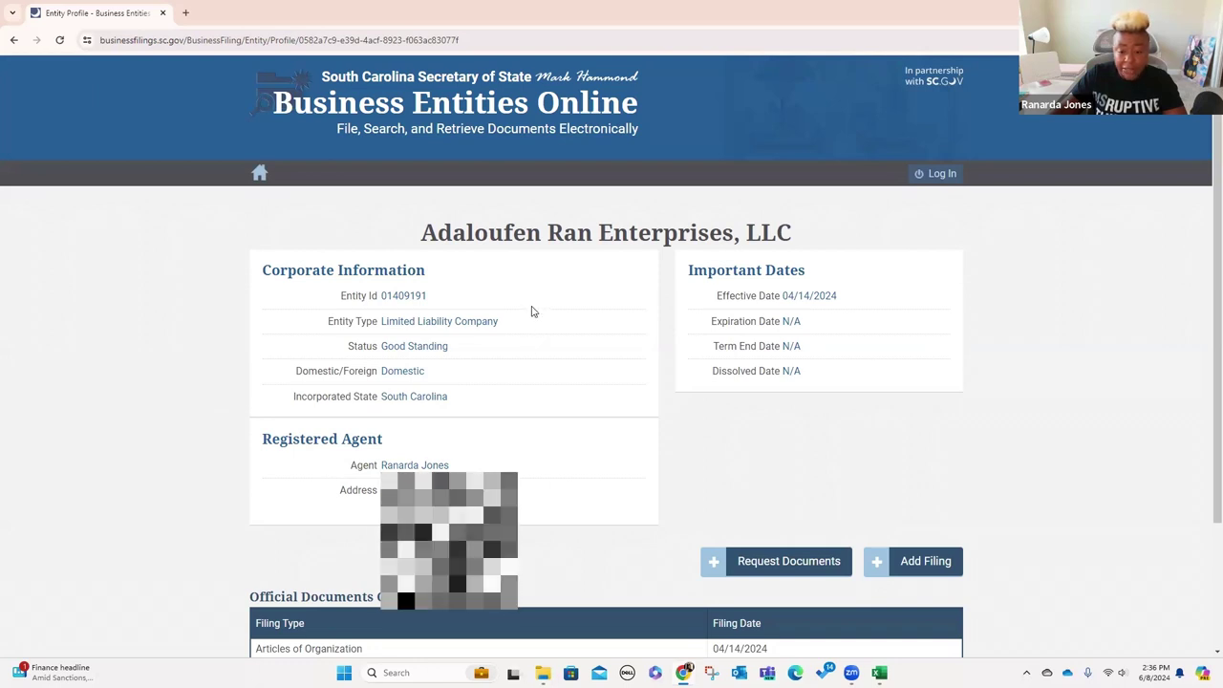
scroll(534, 311, "down", 2)
scroll(533, 312, "down", 1)
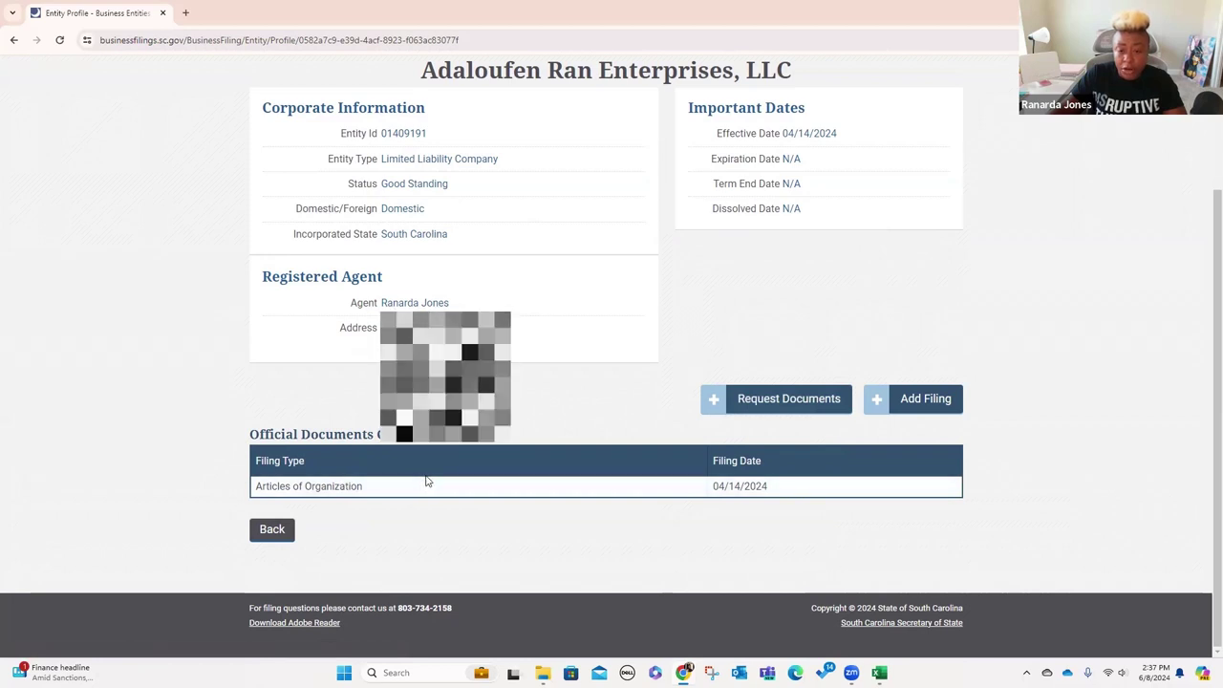
scroll(424, 478, "up", 3)
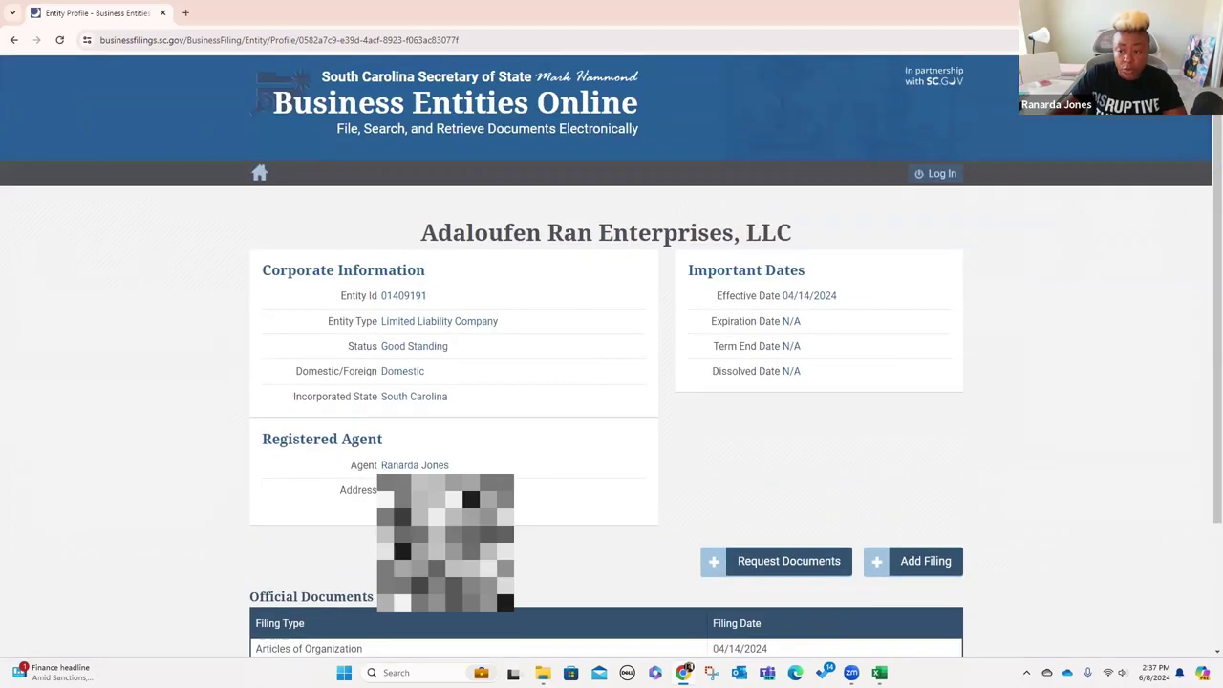
From the home page, start a new business filing and search the name 'Kairos Clinical Services'
left_click(260, 175)
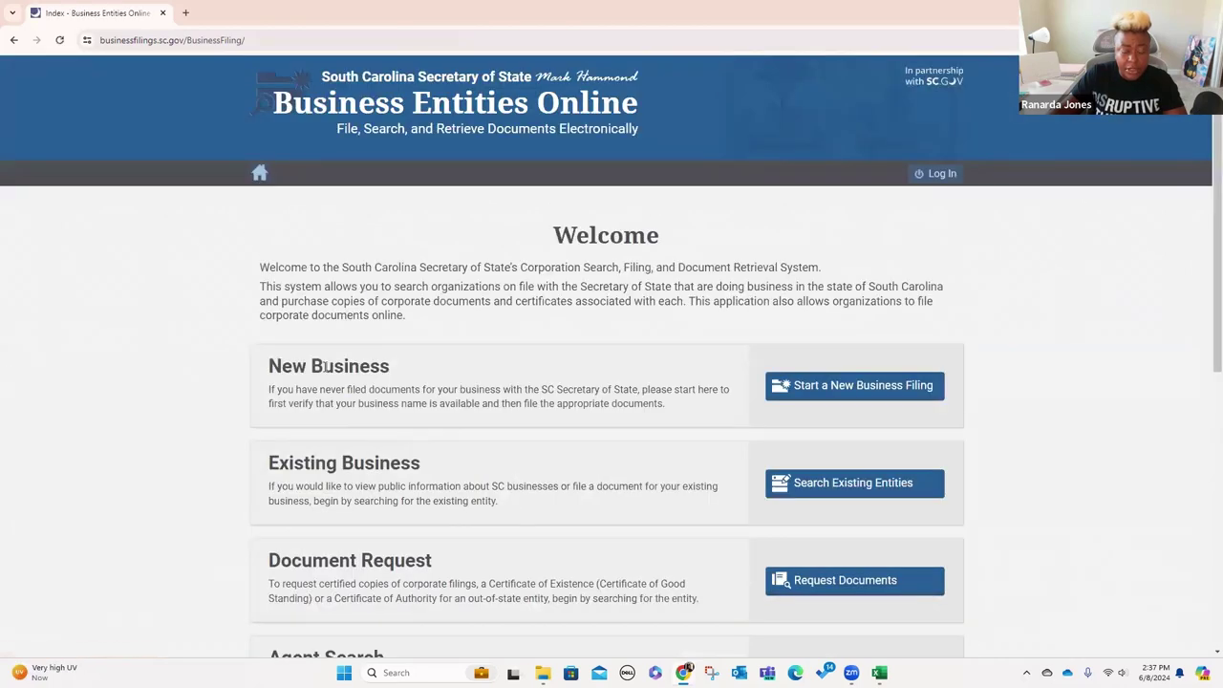
left_click(834, 385)
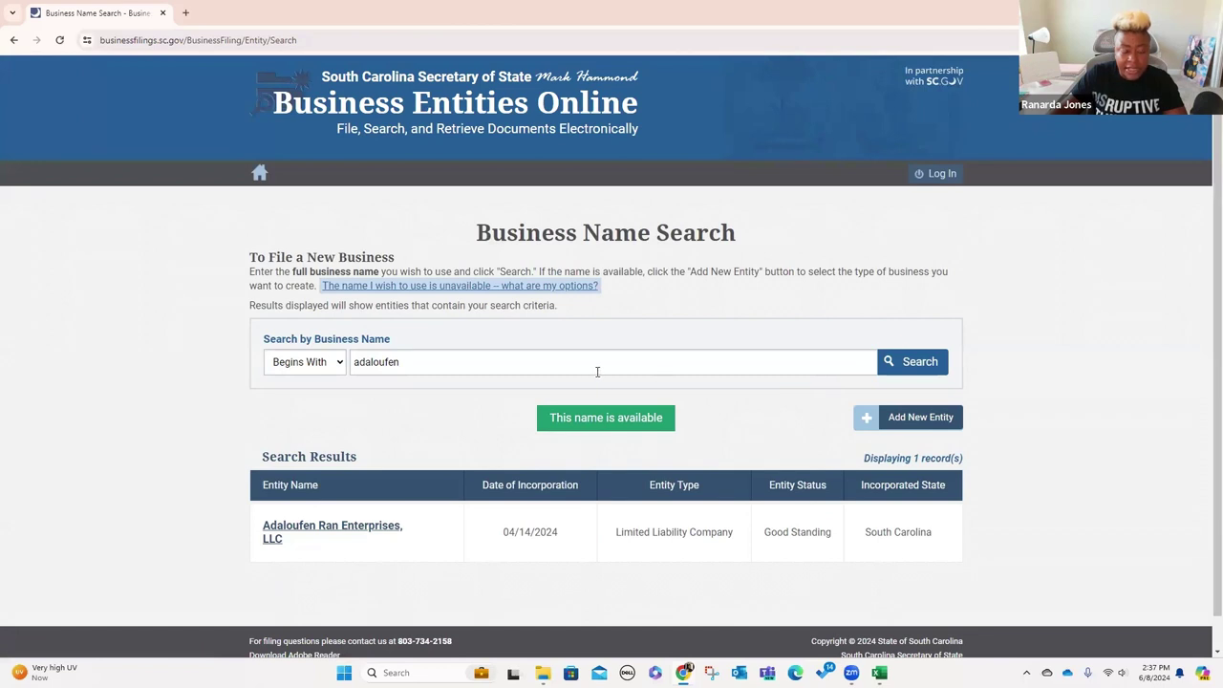
triple_click(521, 360)
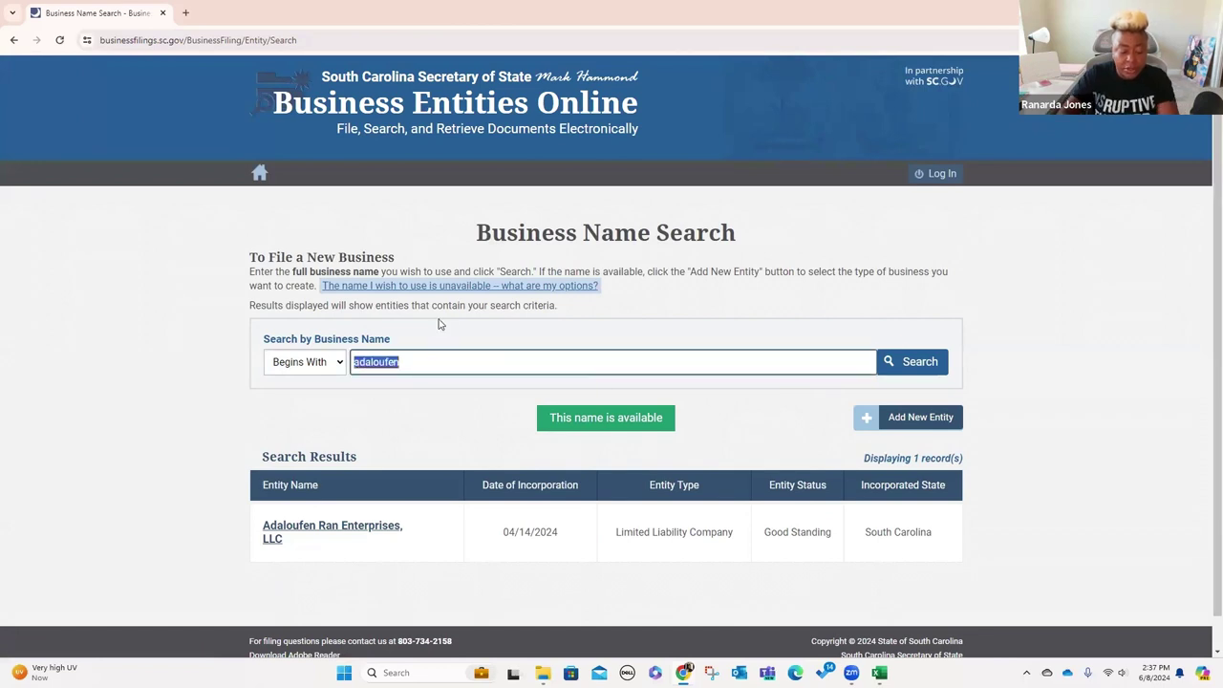
type("Kairos Clinical Services")
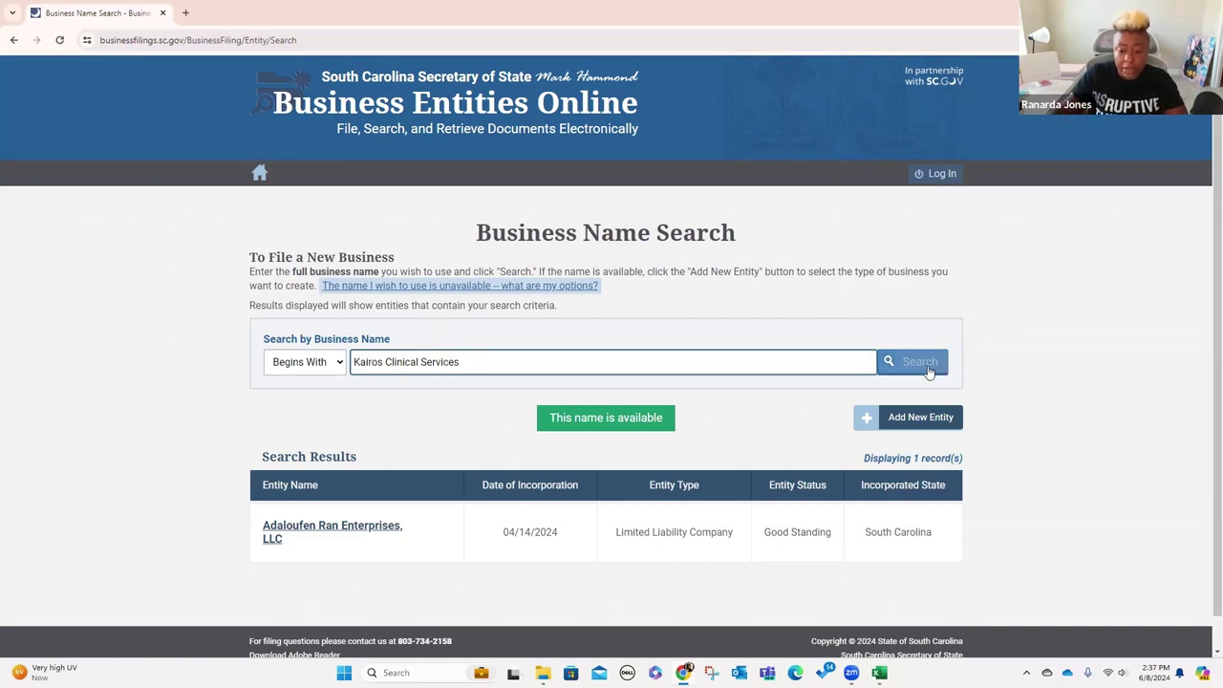
left_click(927, 367)
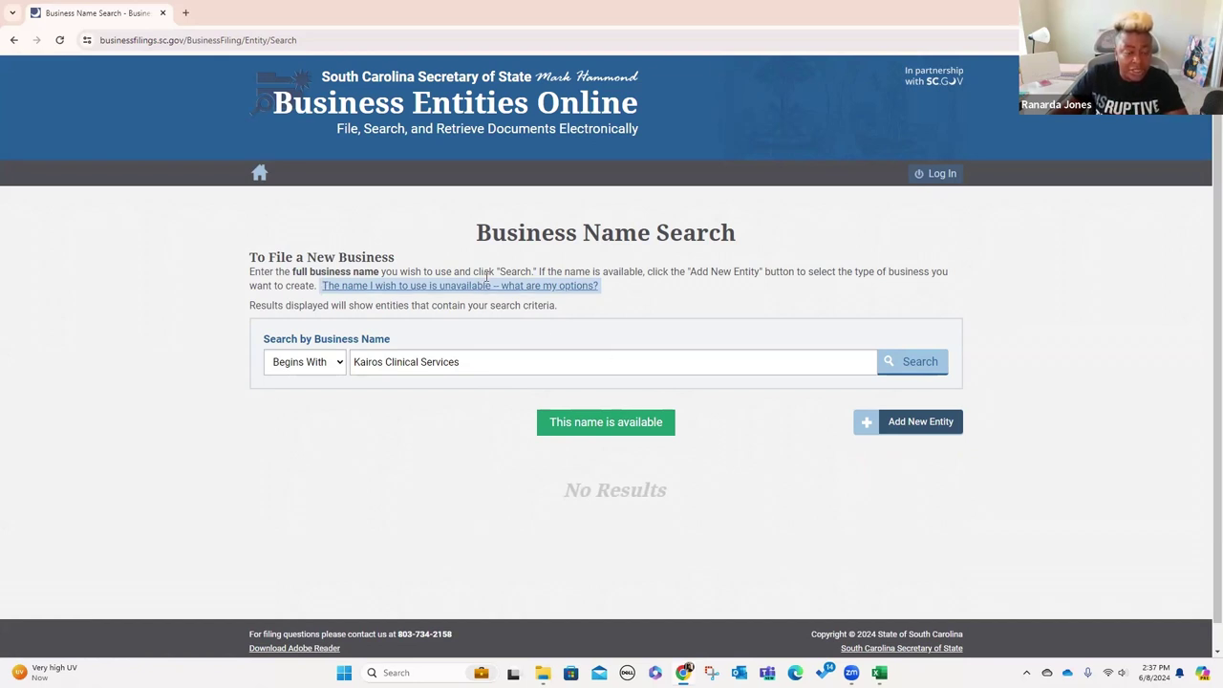
In a new tab, Google 'kairos clinical serivices' and review the existing Kairos businesses
left_click(187, 14)
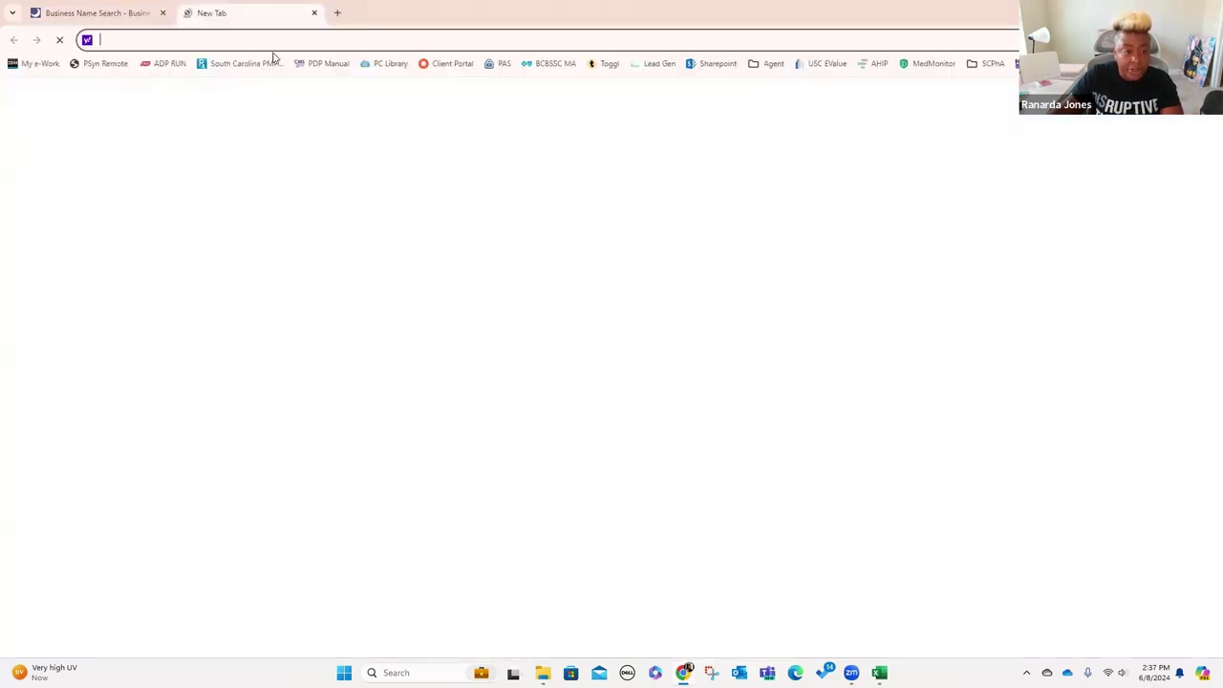
left_click(504, 321)
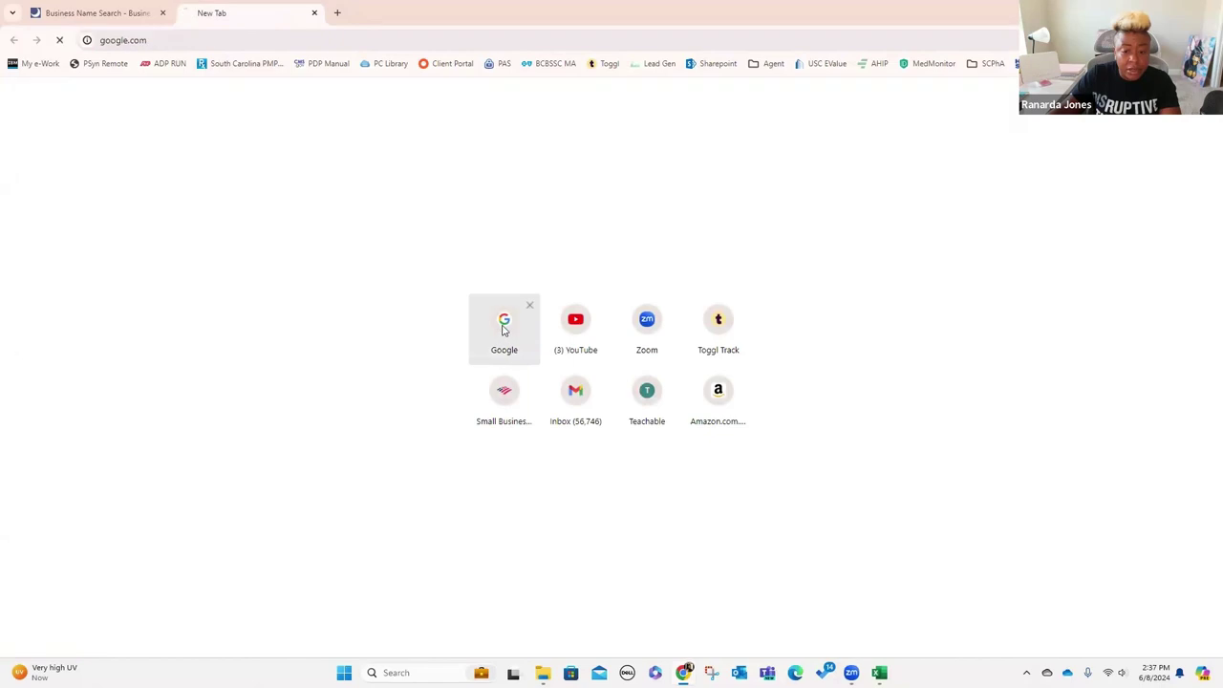
type("k")
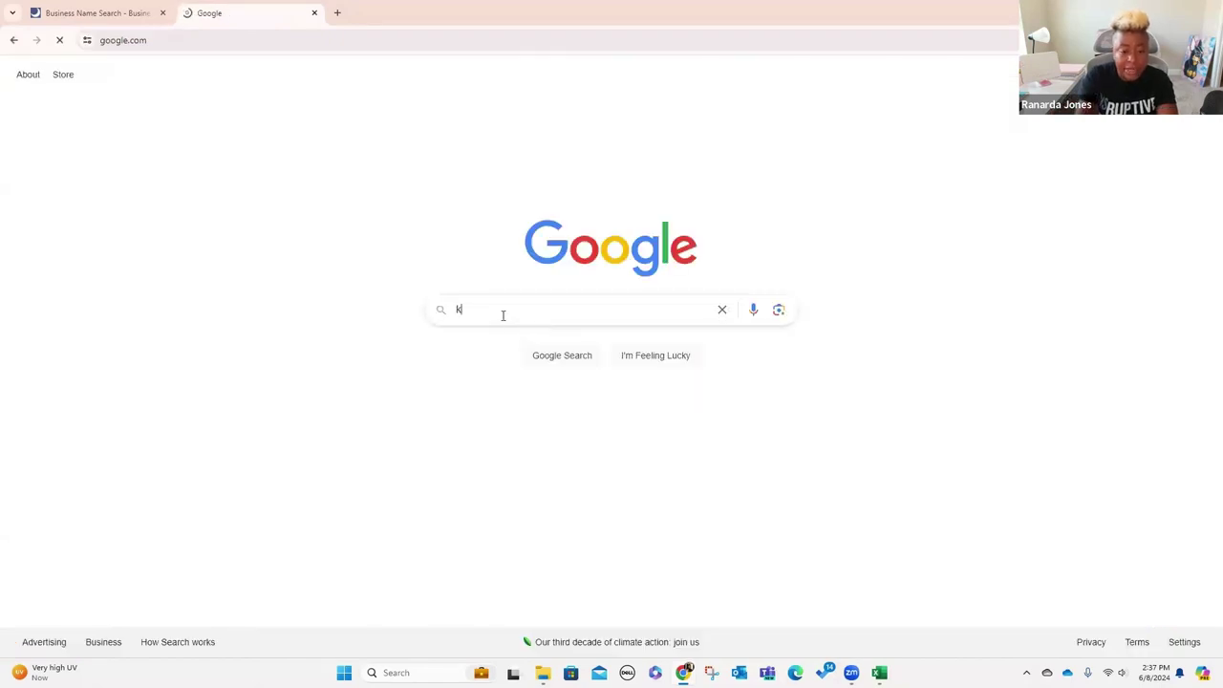
type("airos clinical ")
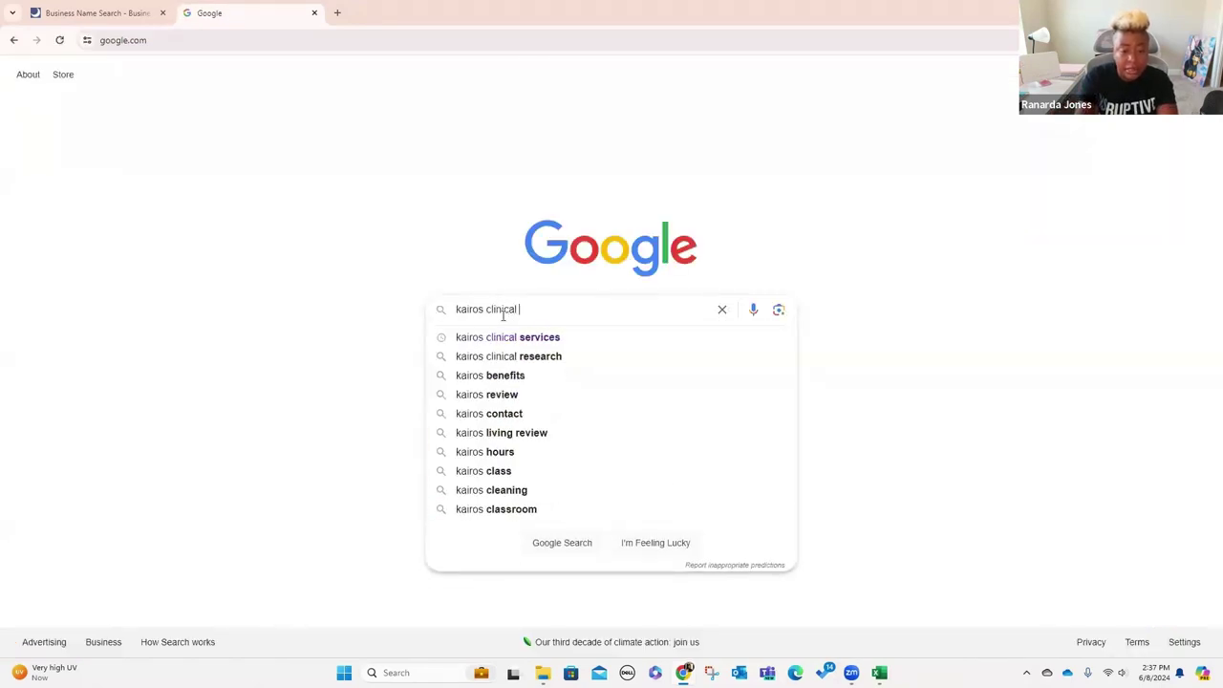
type("serivices")
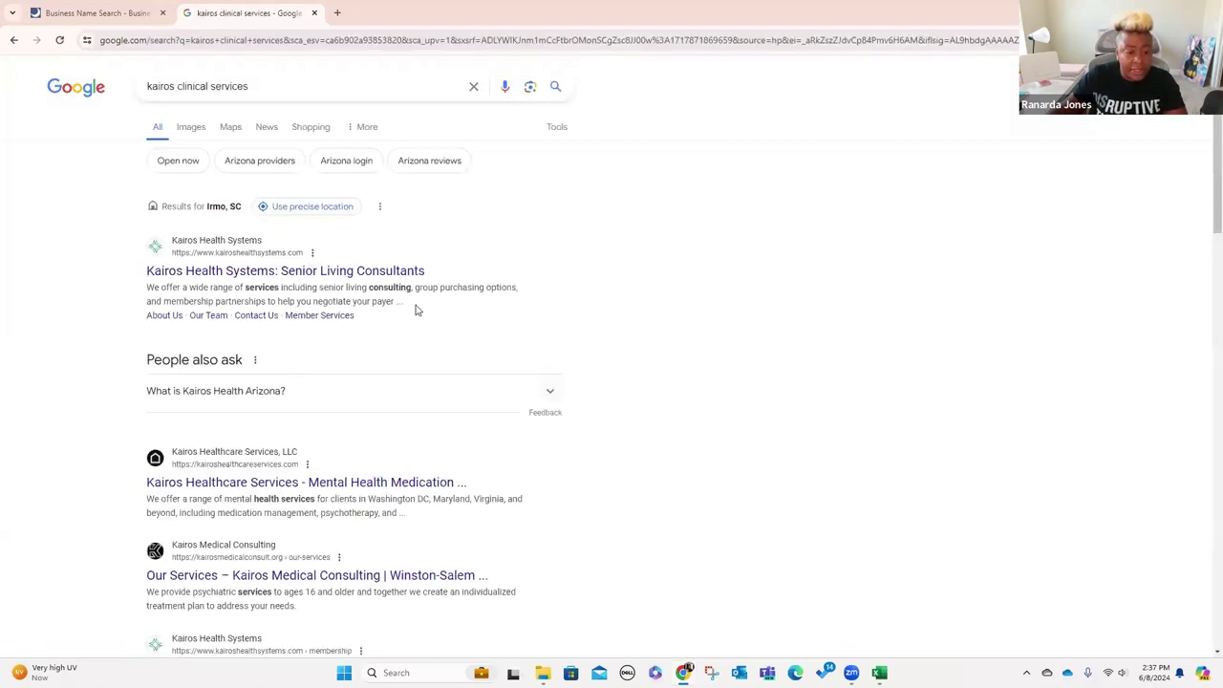
scroll(416, 310, "down", 2)
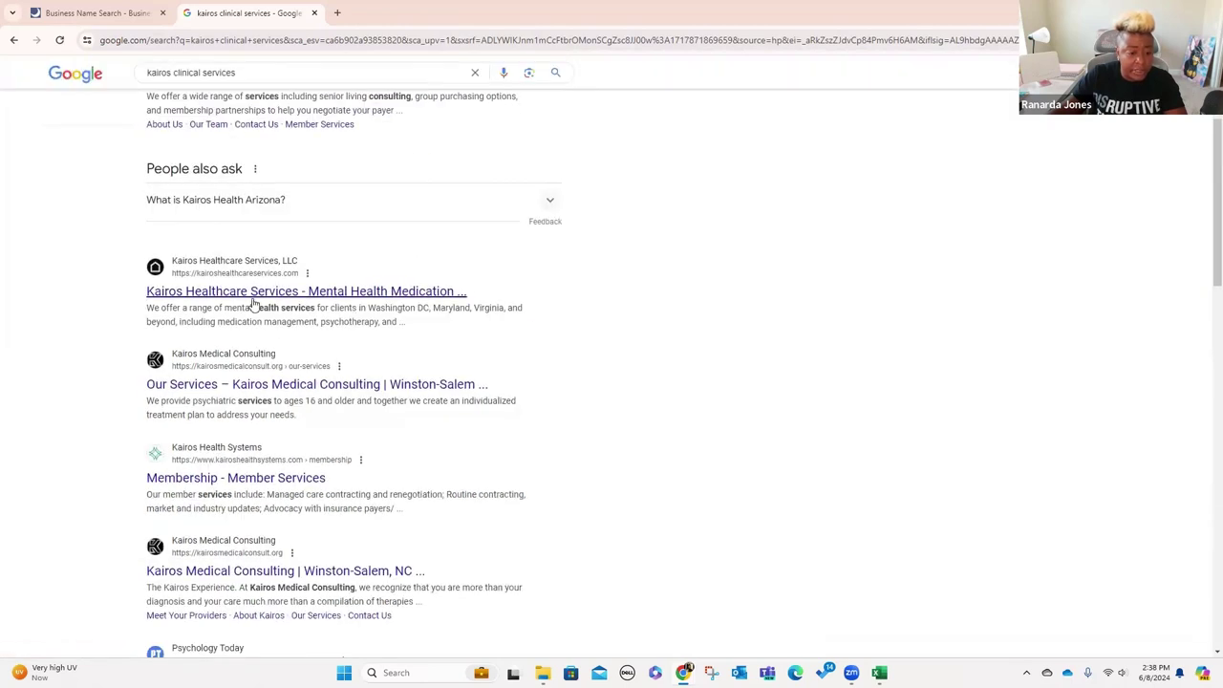
scroll(311, 305, "down", 1)
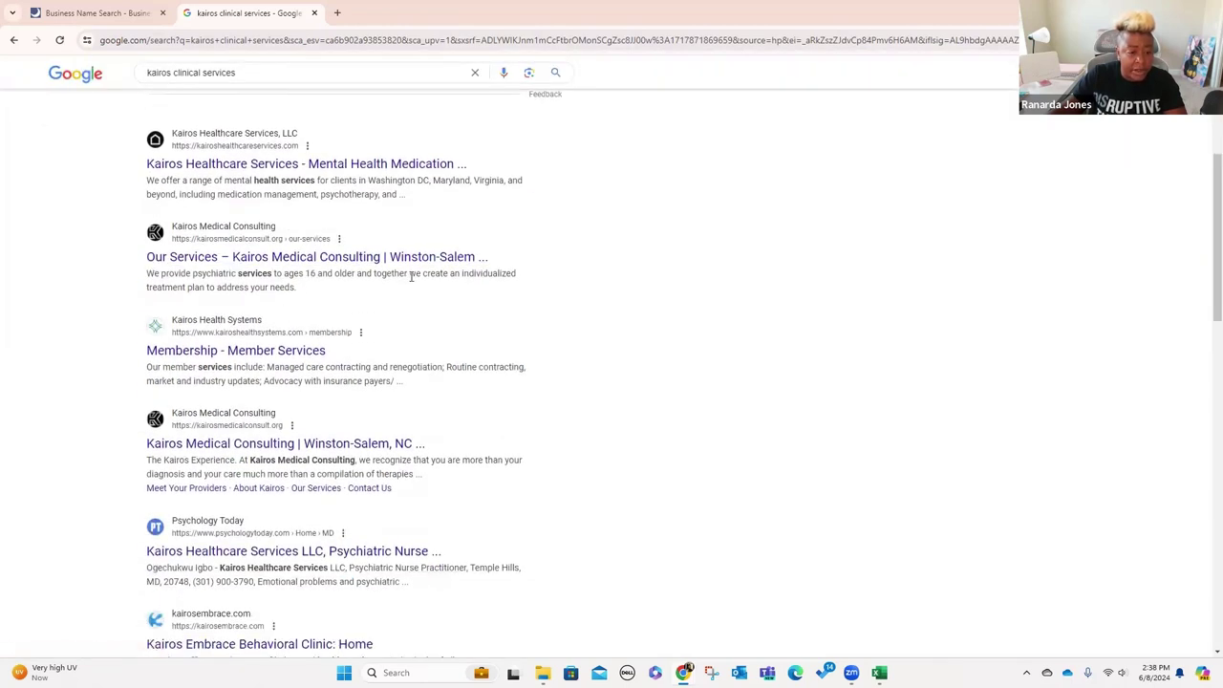
scroll(310, 303, "down", 1)
scroll(469, 379, "down", 1)
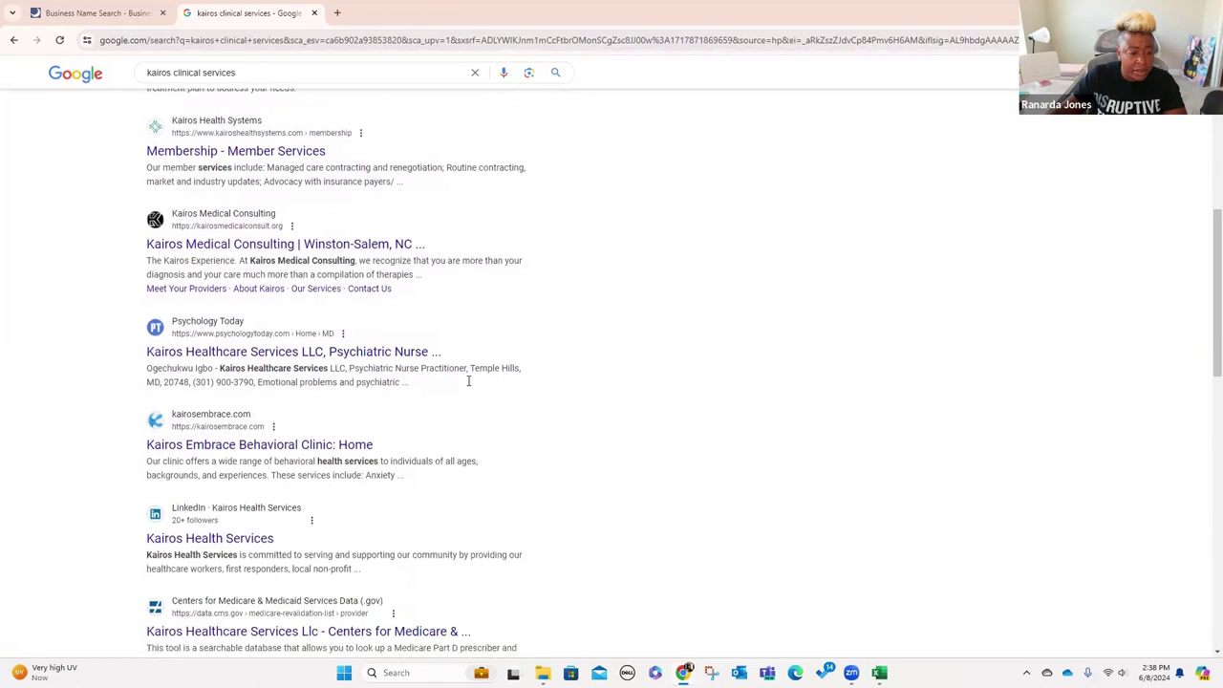
scroll(235, 348, "down", 2)
scroll(397, 388, "down", 5)
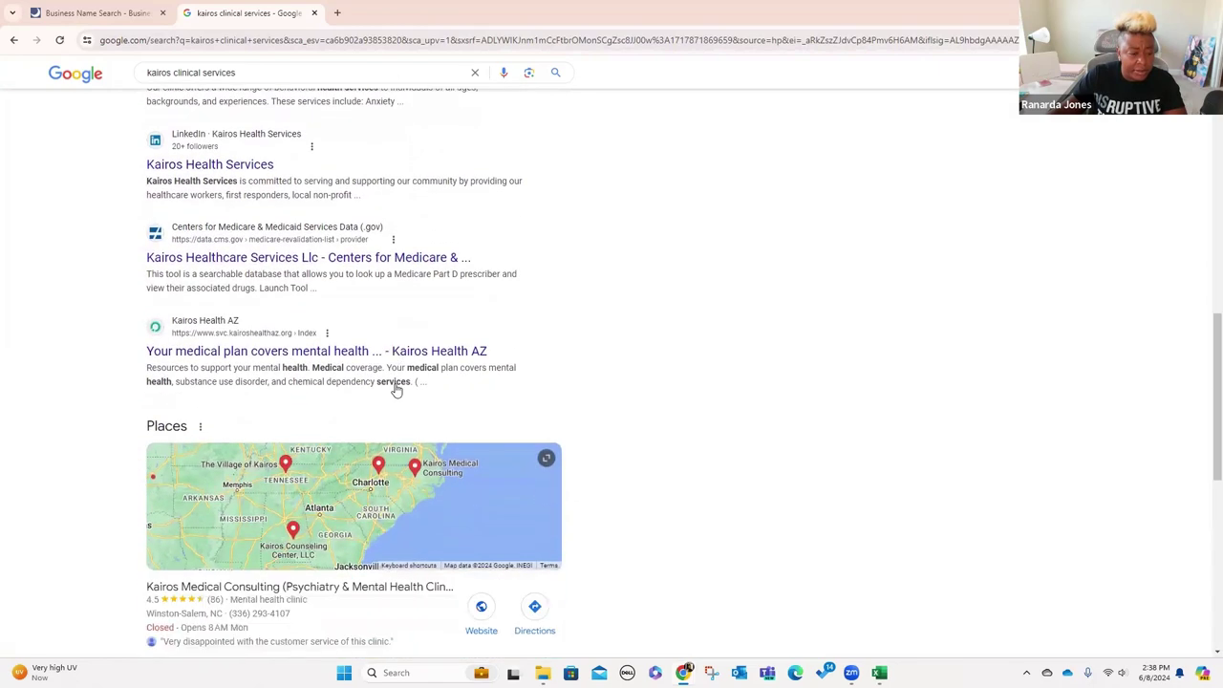
scroll(397, 390, "down", 4)
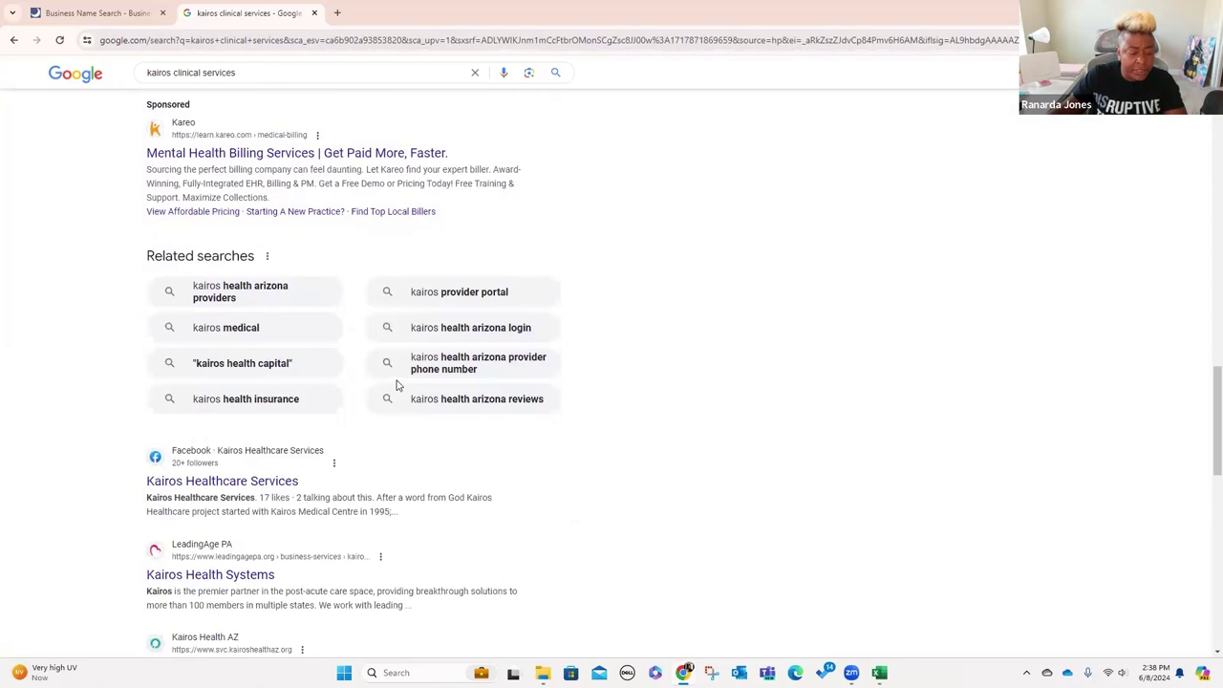
scroll(398, 383, "down", 3)
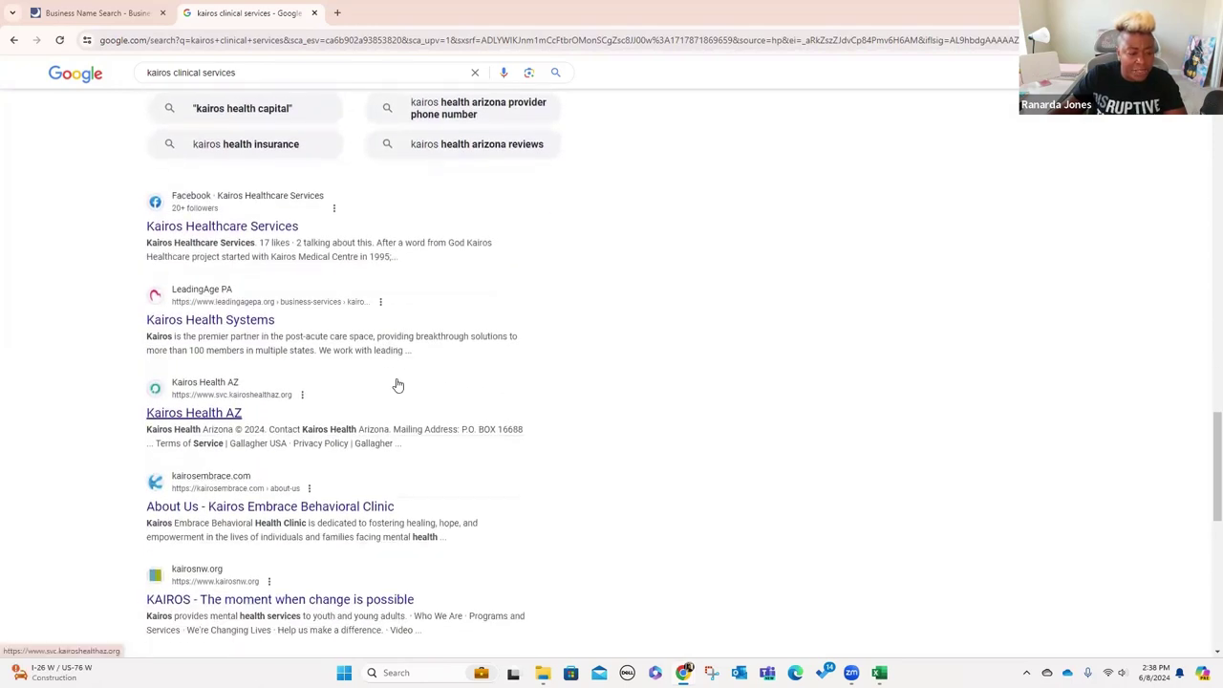
scroll(397, 383, "down", 3)
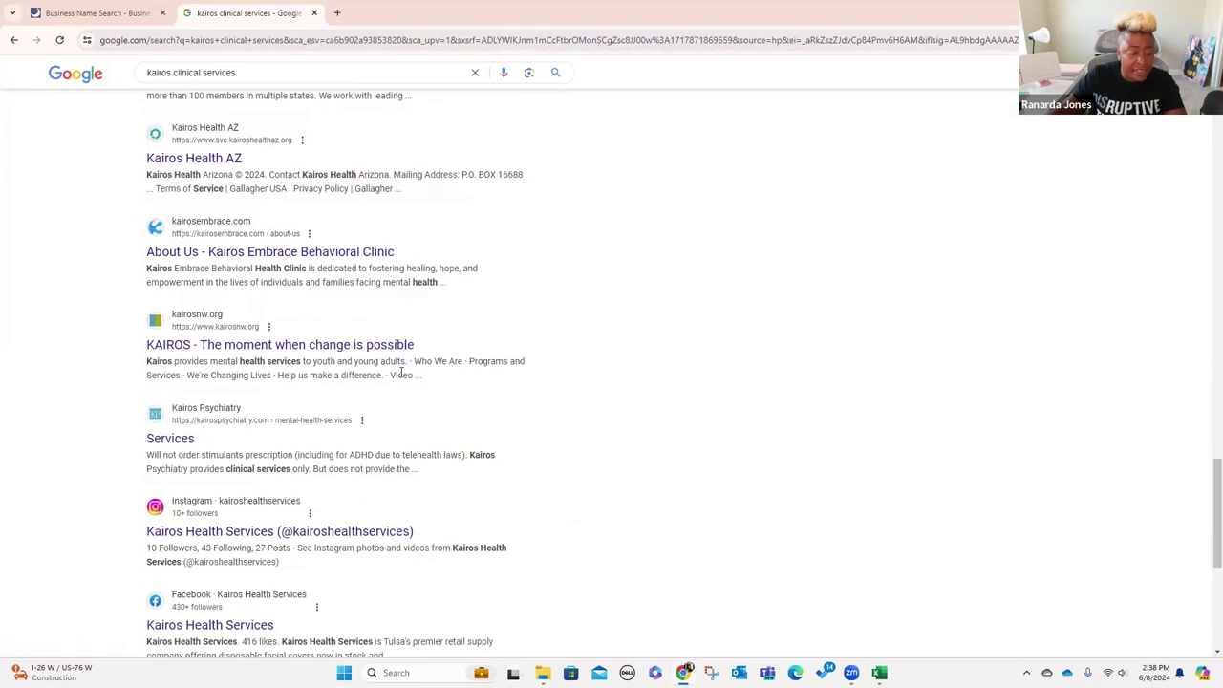
scroll(402, 376, "down", 2)
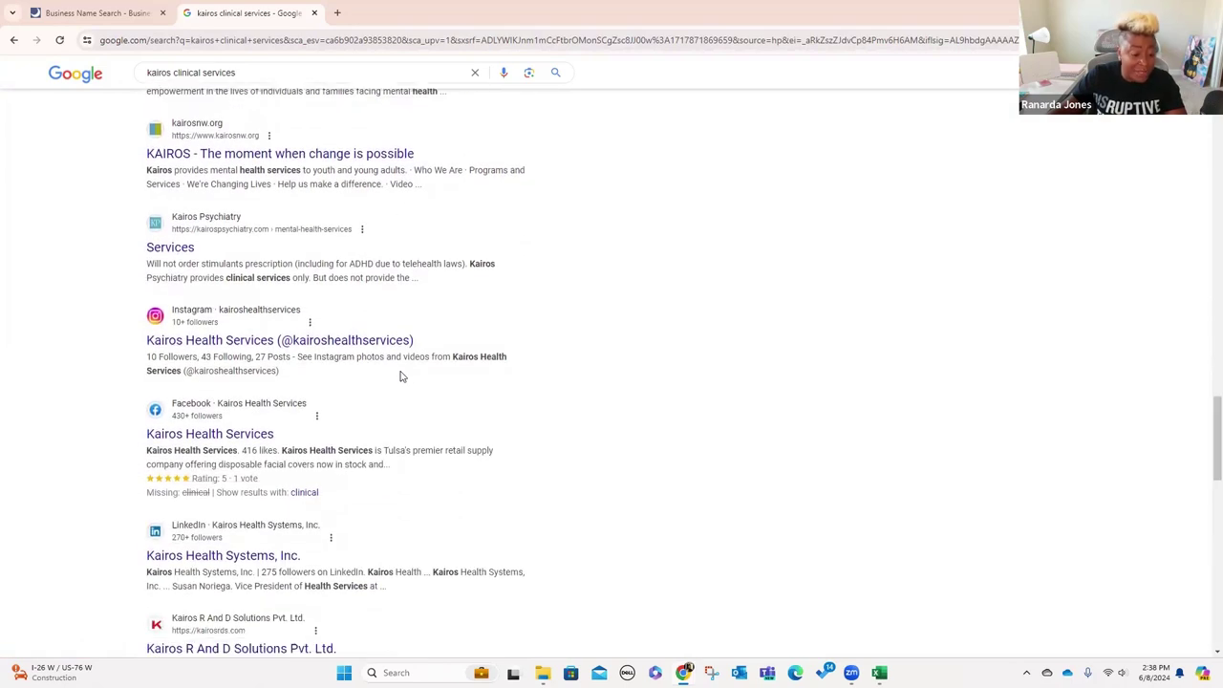
scroll(401, 375, "down", 3)
scroll(401, 375, "down", 2)
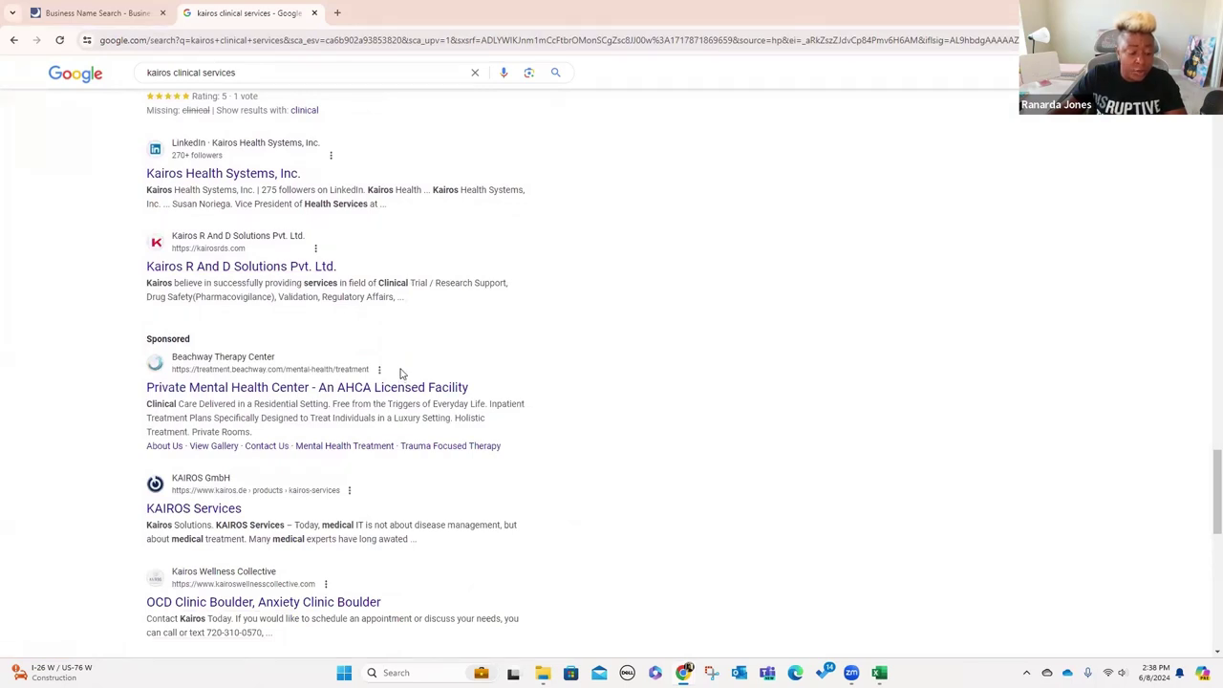
scroll(401, 374, "down", 5)
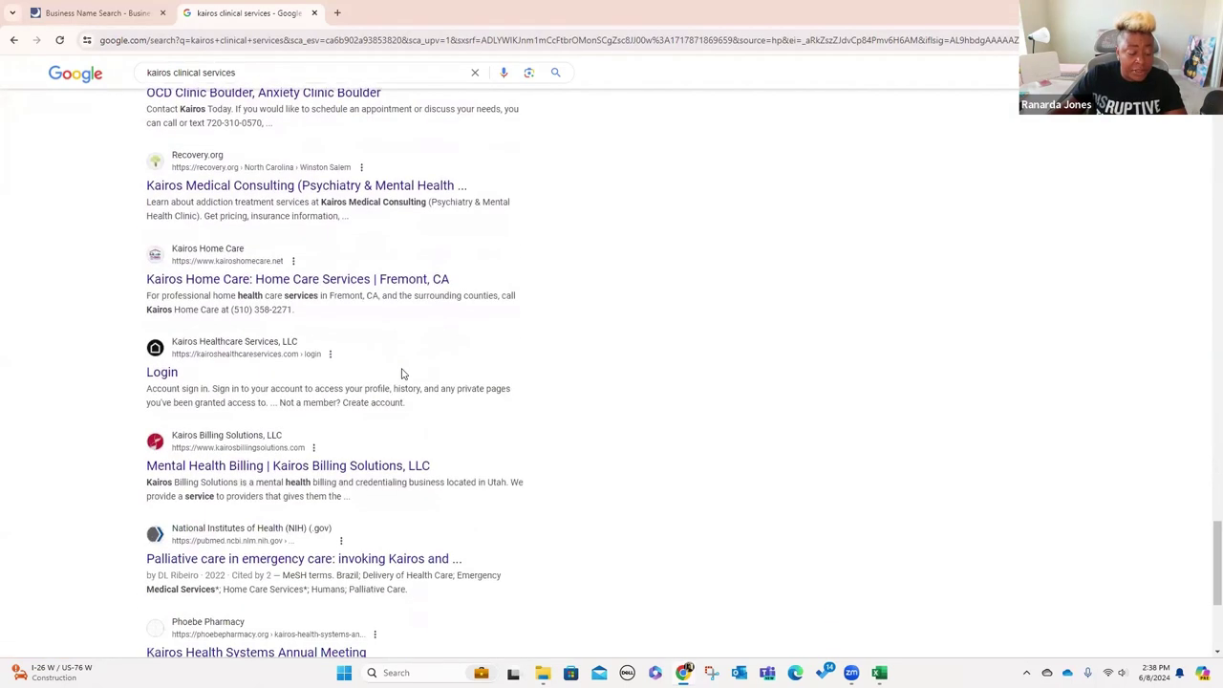
scroll(401, 374, "down", 1)
scroll(403, 370, "down", 4)
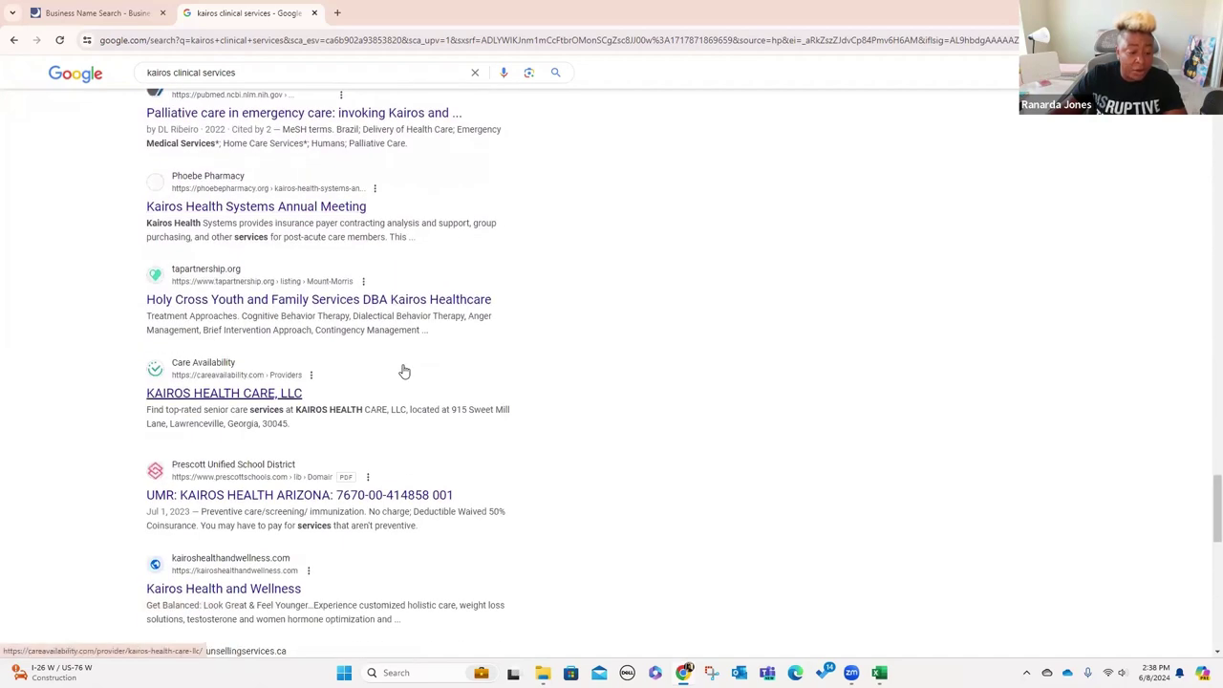
scroll(405, 372, "up", 14)
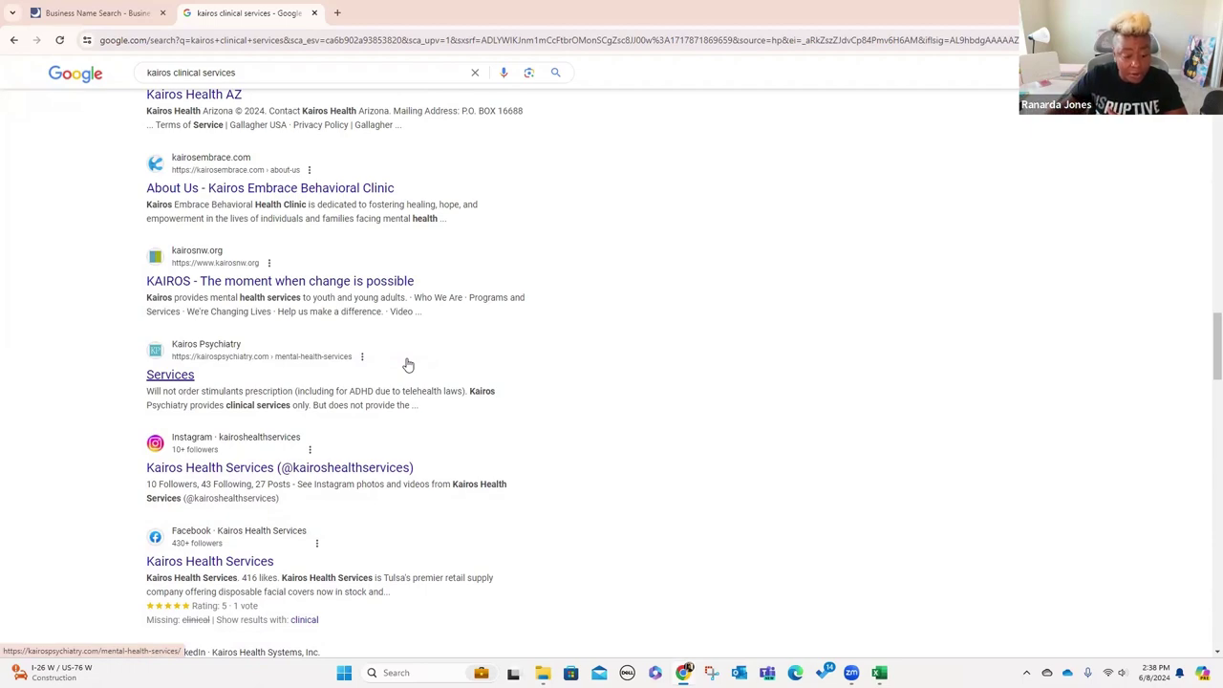
scroll(408, 365, "up", 2)
scroll(408, 365, "up", 15)
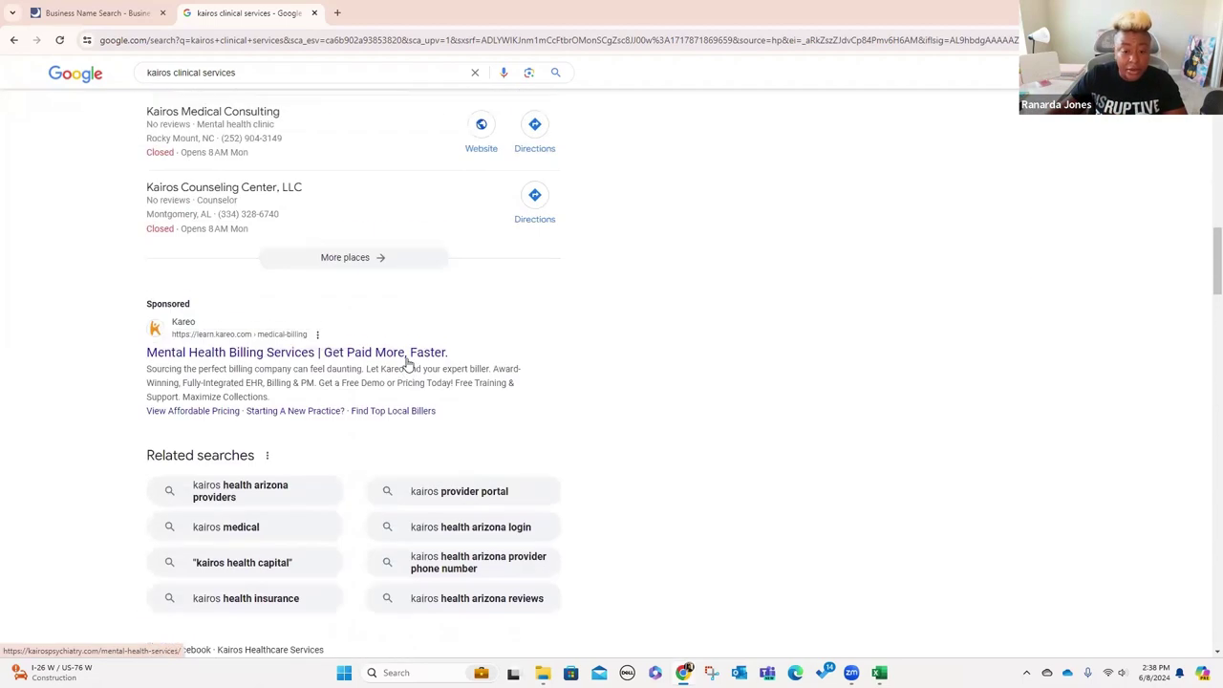
scroll(408, 365, "up", 8)
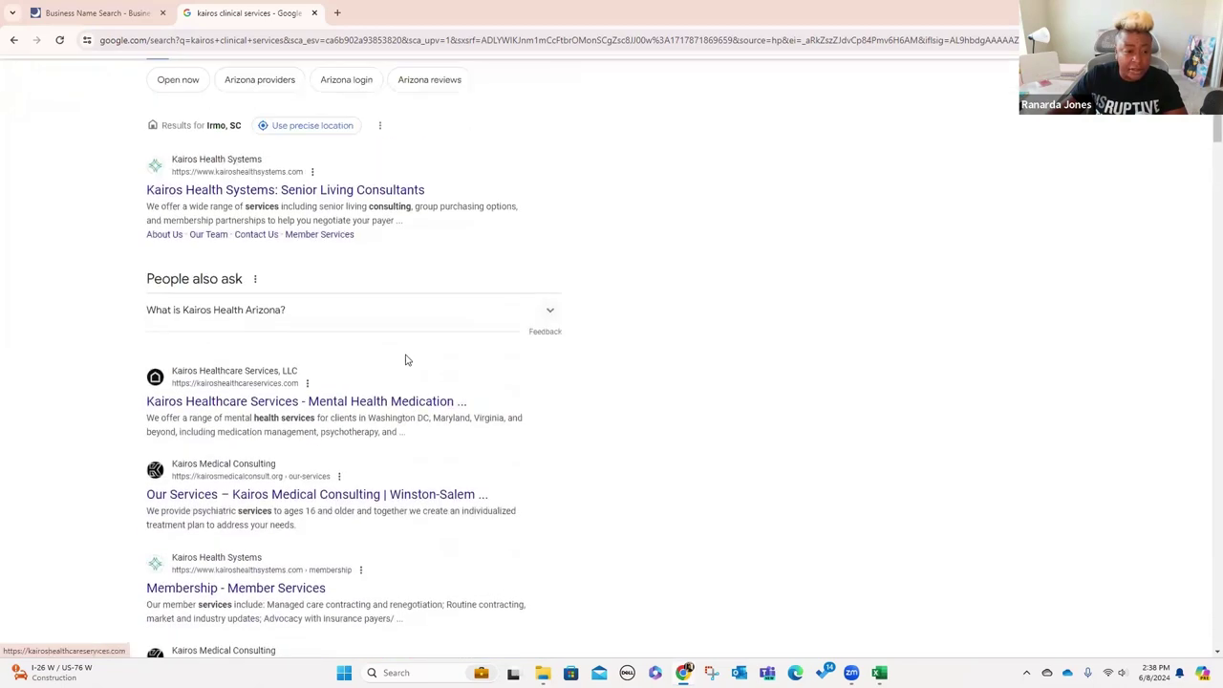
Browse the Kairos image results, then return to the All web results
left_click(191, 125)
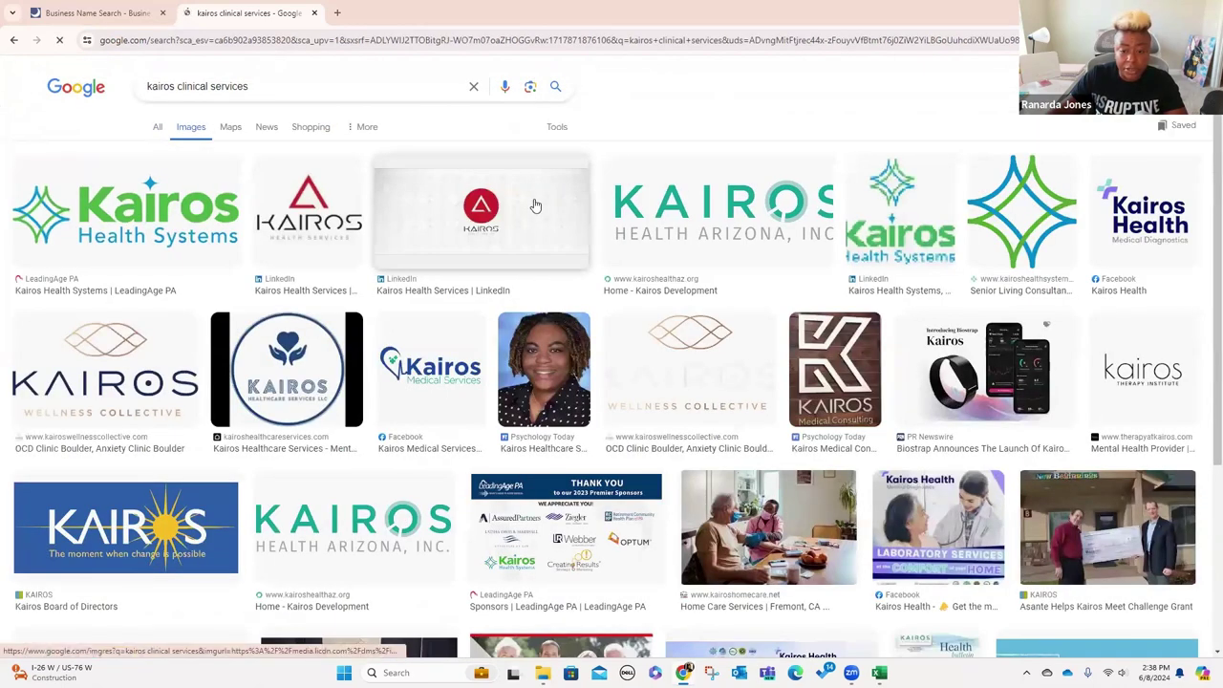
scroll(946, 336, "down", 1)
scroll(947, 337, "down", 3)
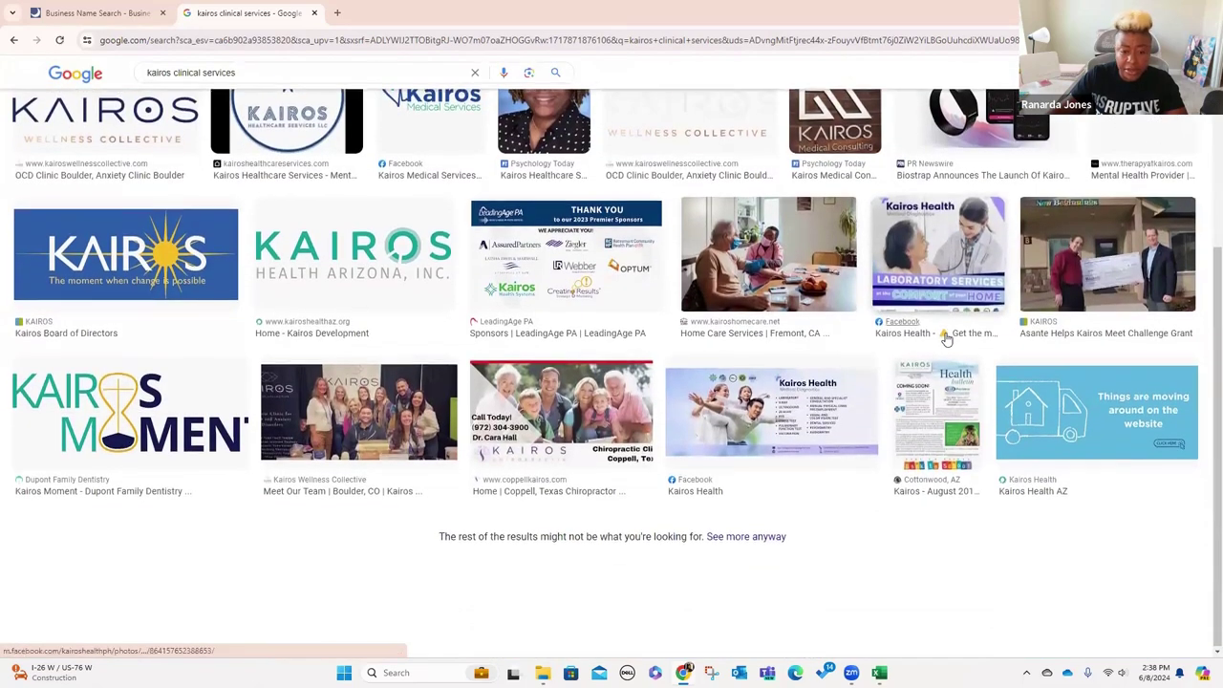
scroll(946, 337, "up", 4)
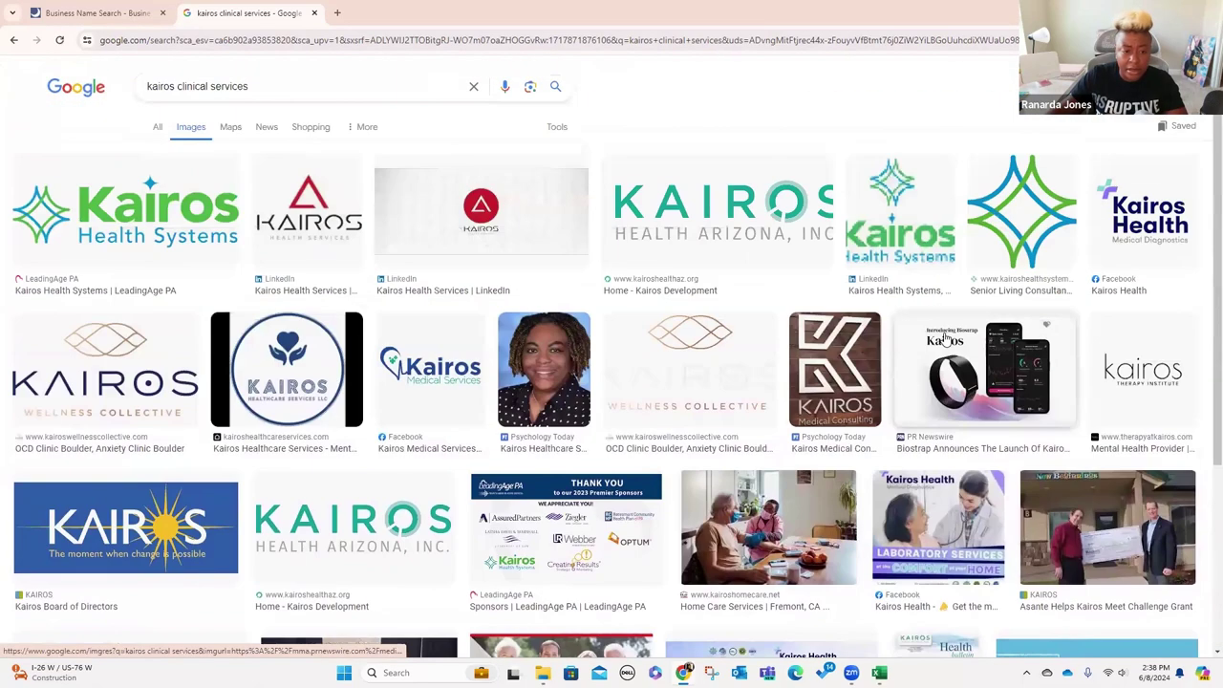
left_click(156, 126)
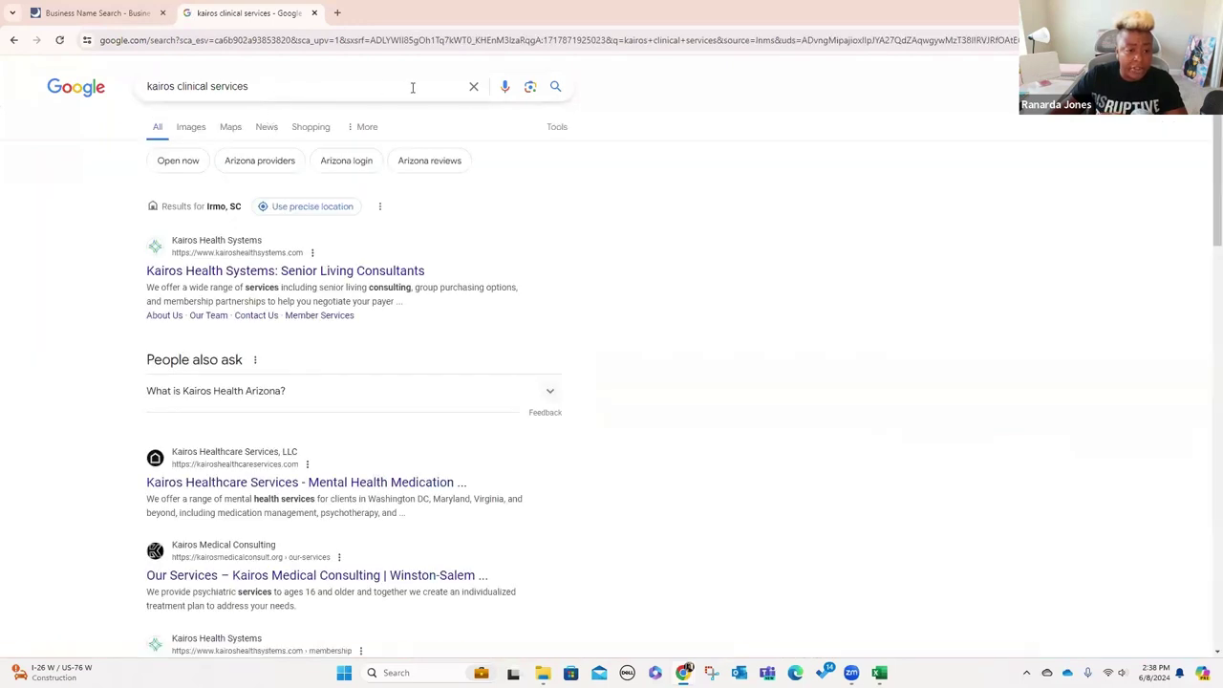
Search Google for 'kairos meaning' using the suggestion
left_click(474, 88)
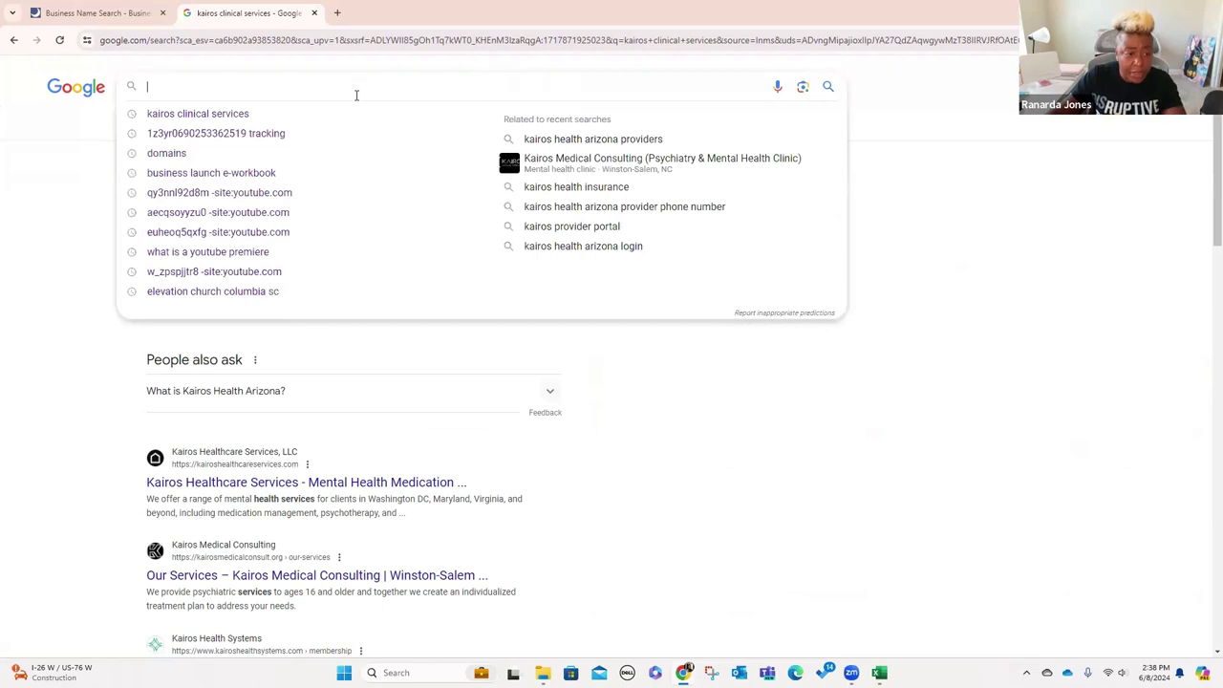
type("kar")
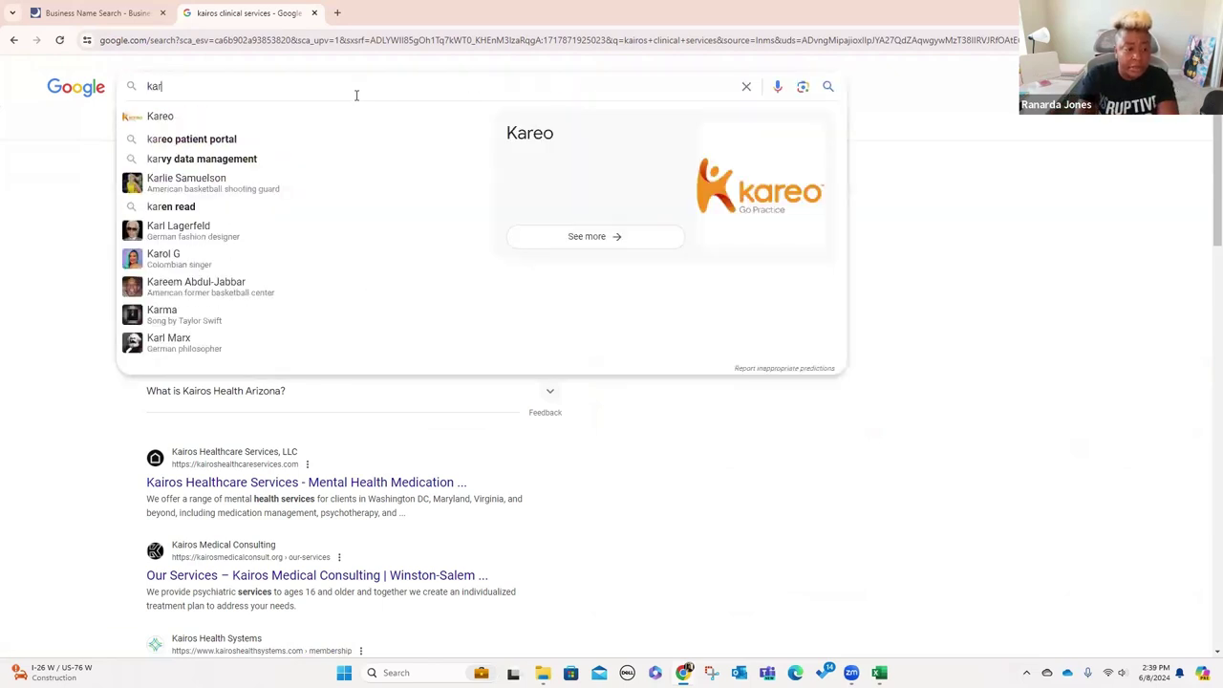
key("BackSpace")
type("iros me")
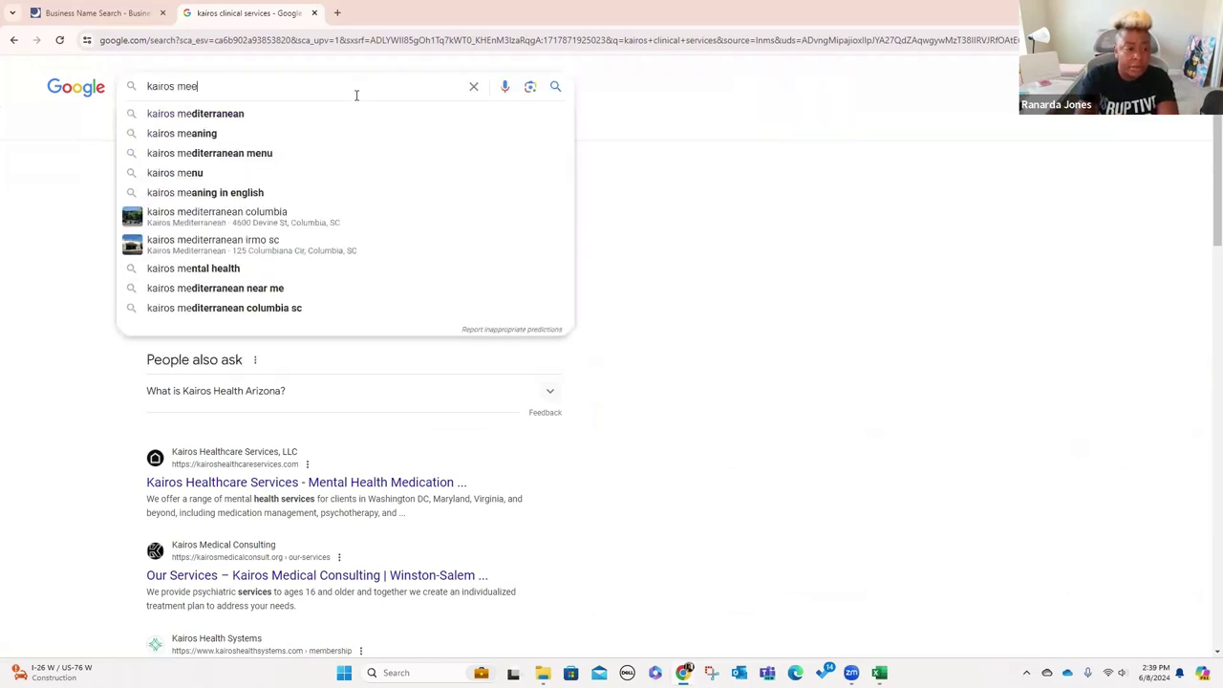
type("e")
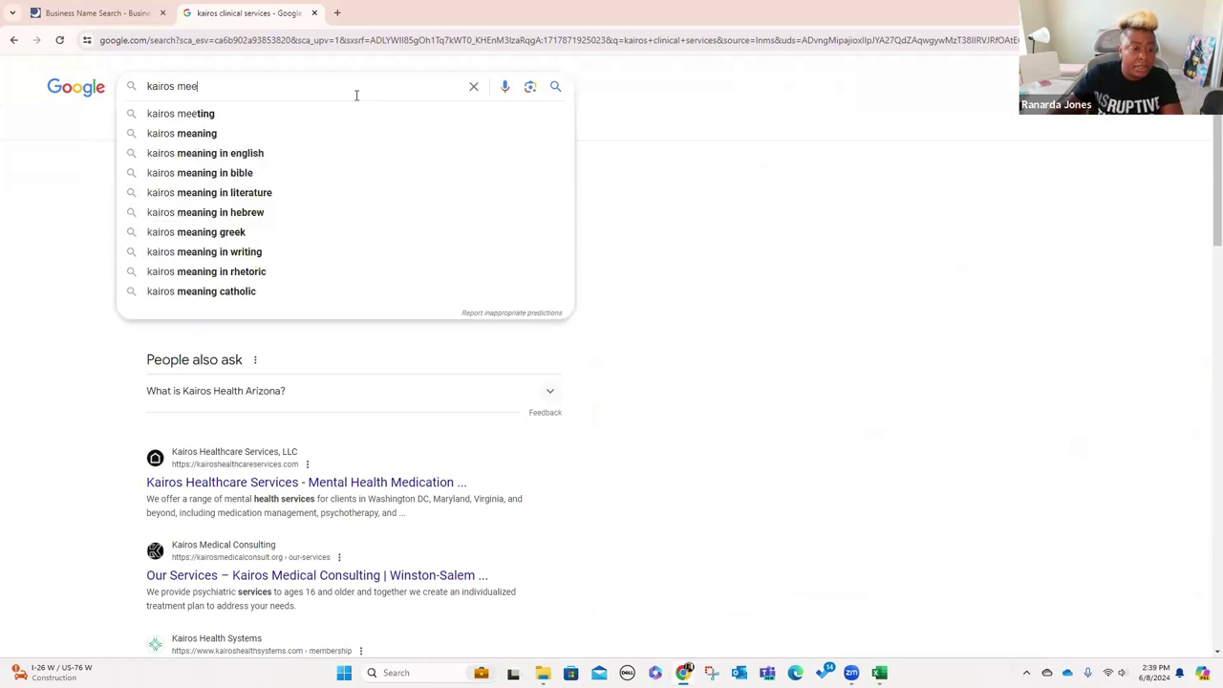
left_click(216, 133)
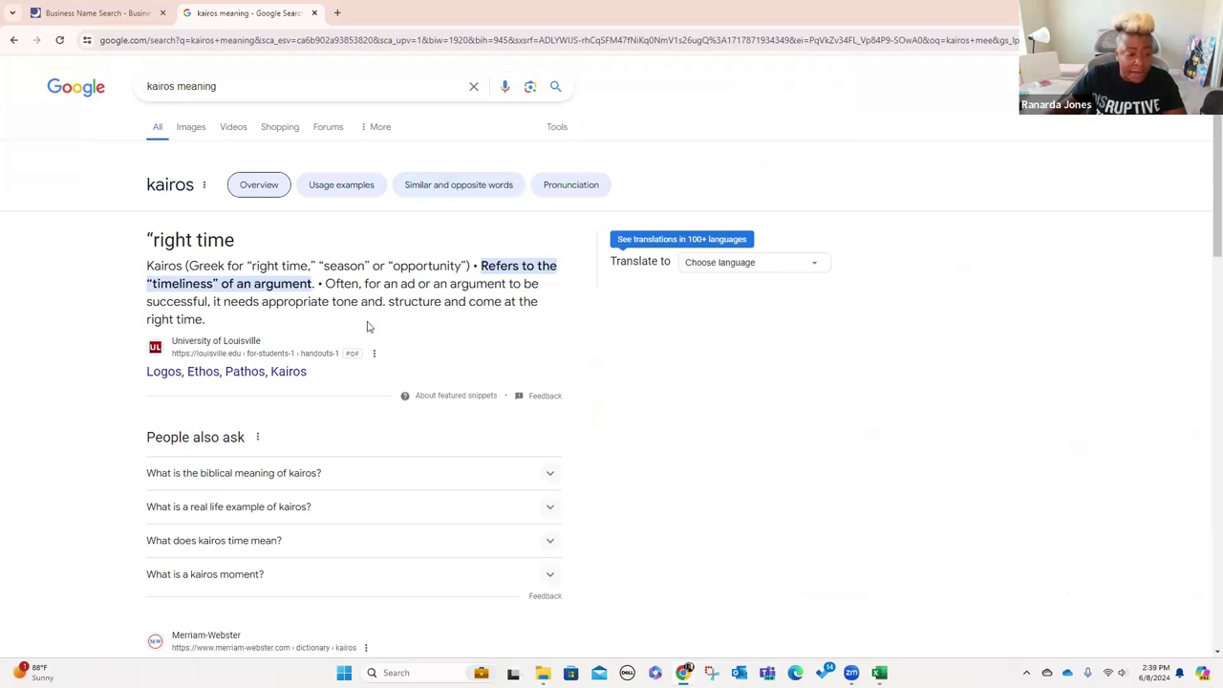
Expand the biblical meaning of kairos: the appointed time in the purpose of God
scroll(363, 330, "down", 1)
left_click(543, 408)
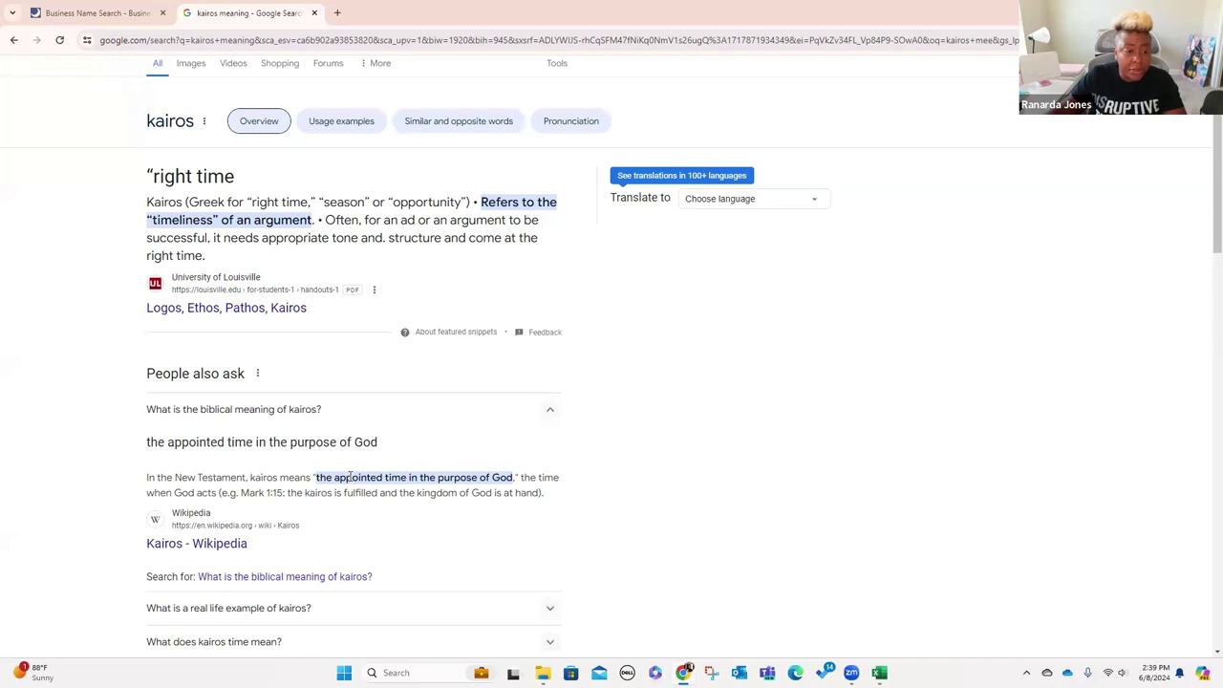
scroll(484, 511, "down", 4)
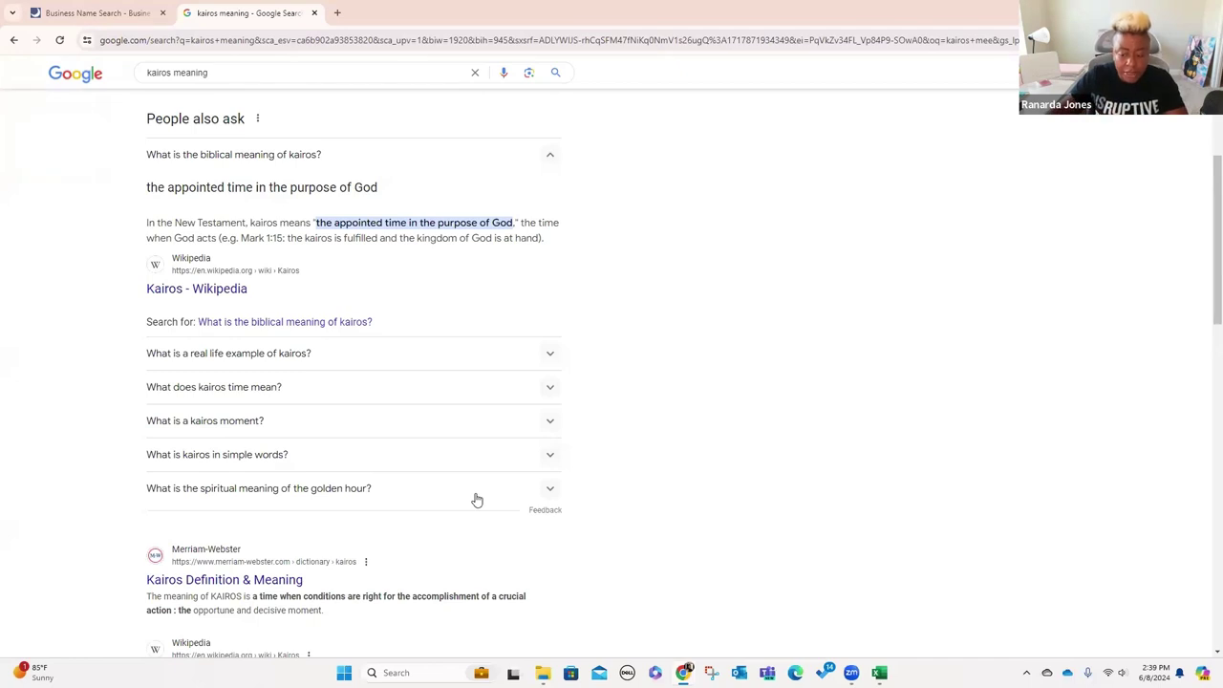
scroll(477, 500, "up", 5)
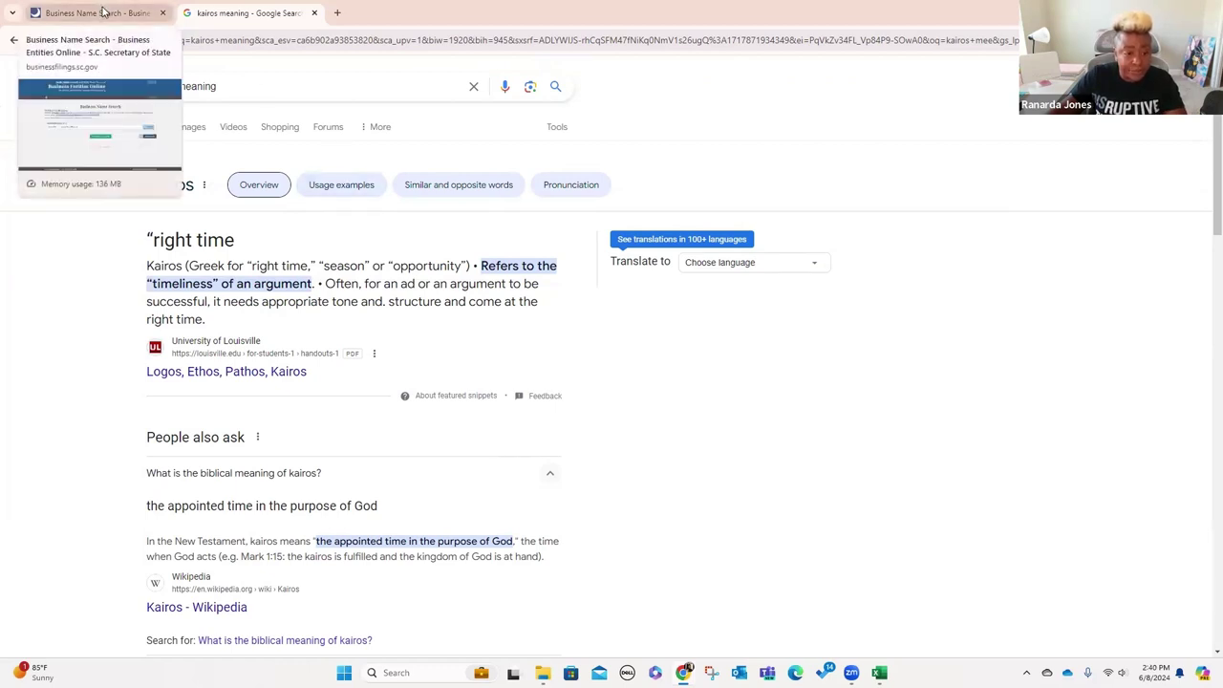
left_click(103, 11)
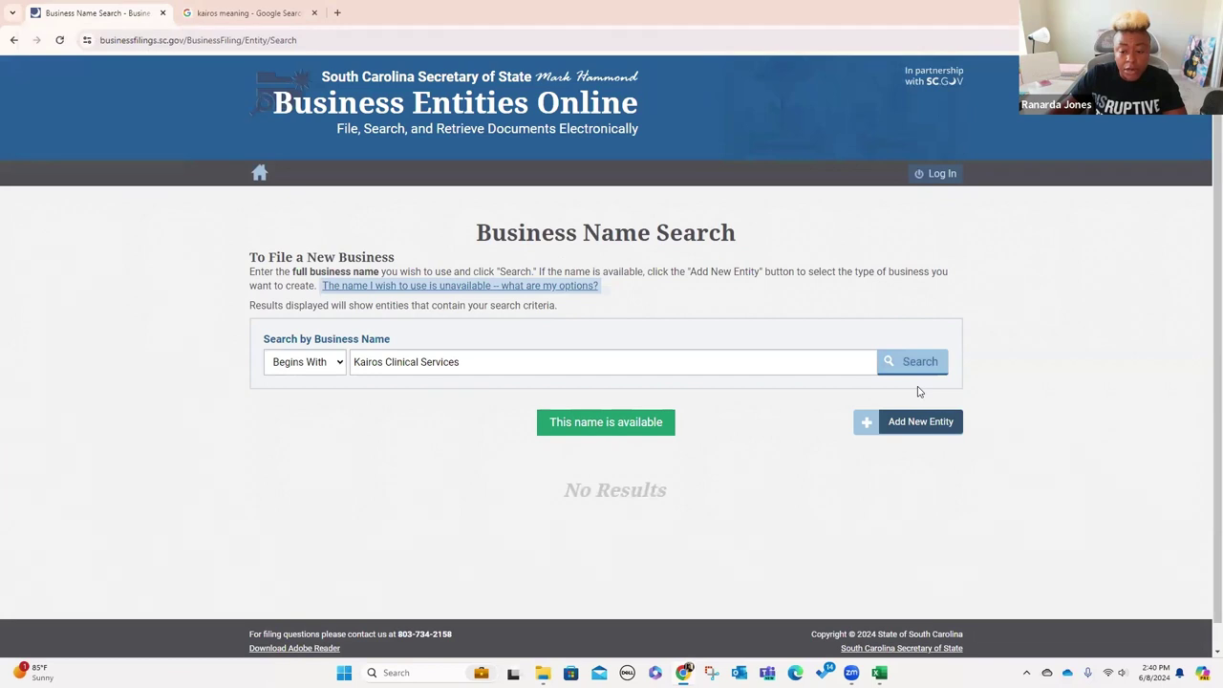
Start a new entity, register an account, close the kairos meaning tab, and pass the confirmation page
left_click(918, 420)
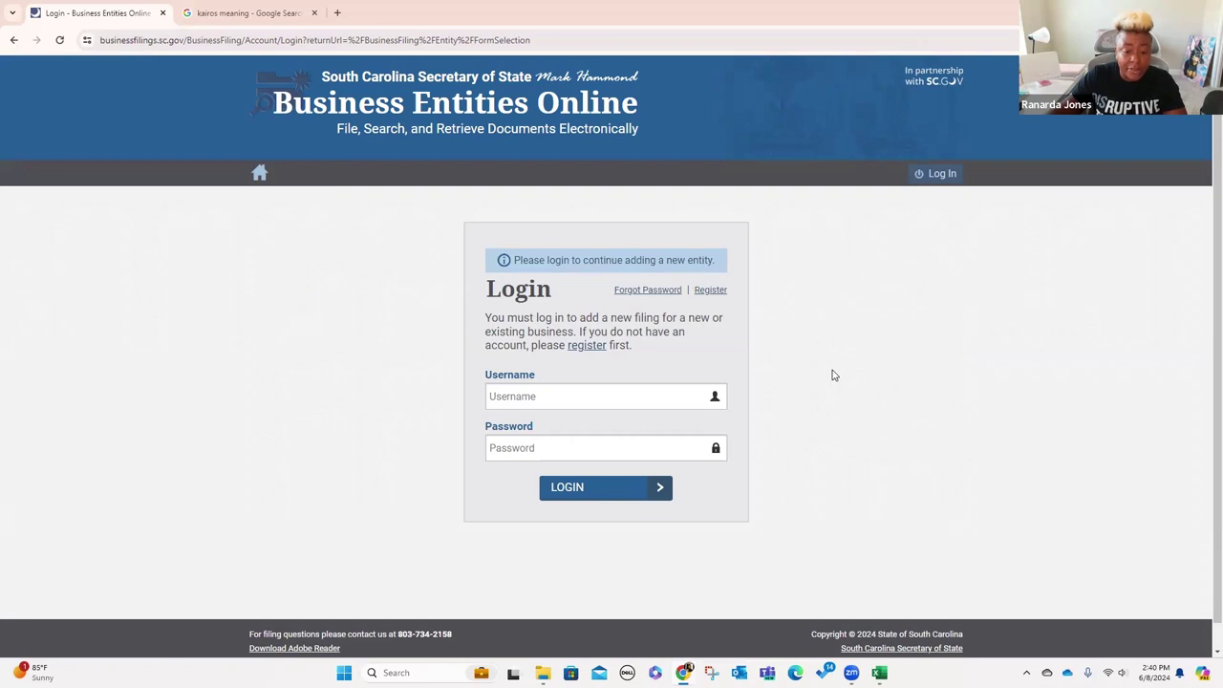
left_click(587, 345)
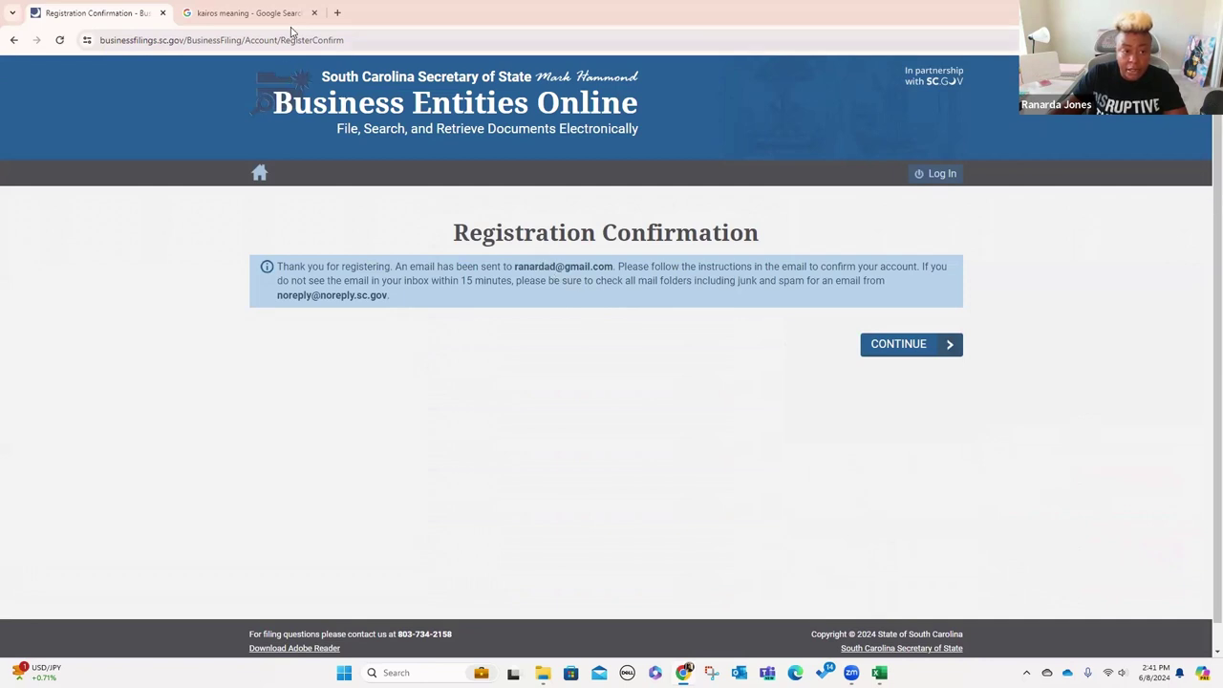
left_click(246, 12)
key("ctrl+w")
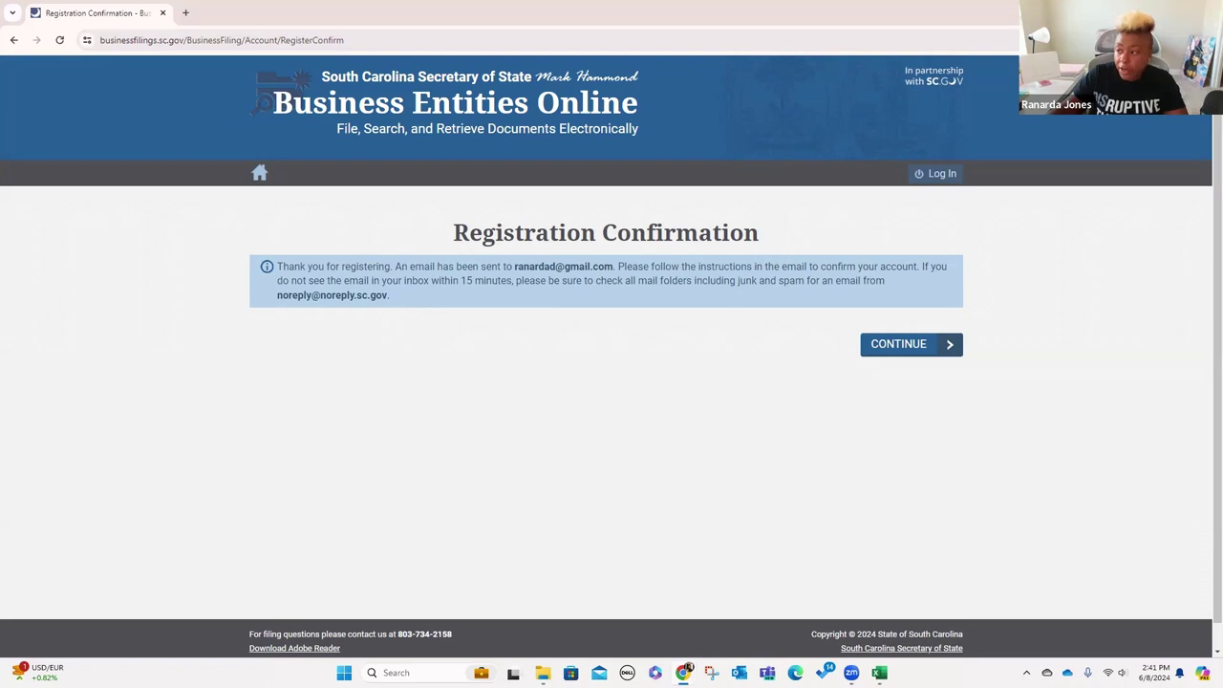
left_click(912, 352)
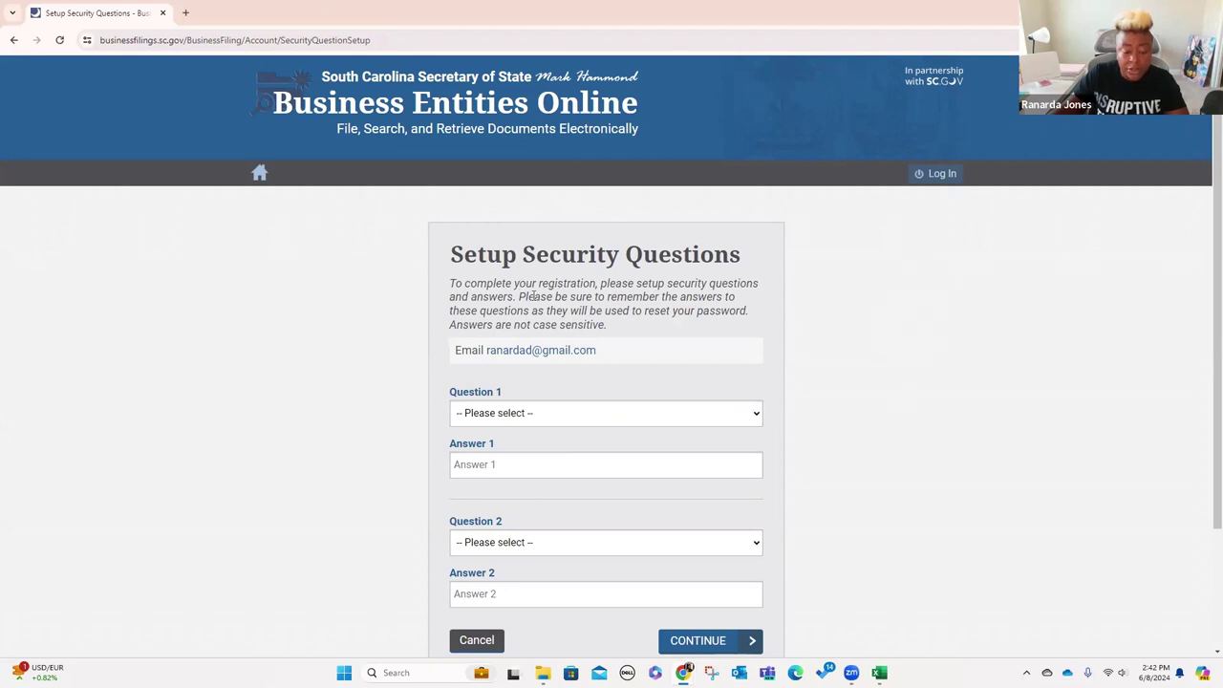
Choose a different Question 1 security question and finish setup to reach the Welcome page
scroll(519, 284, "down", 2)
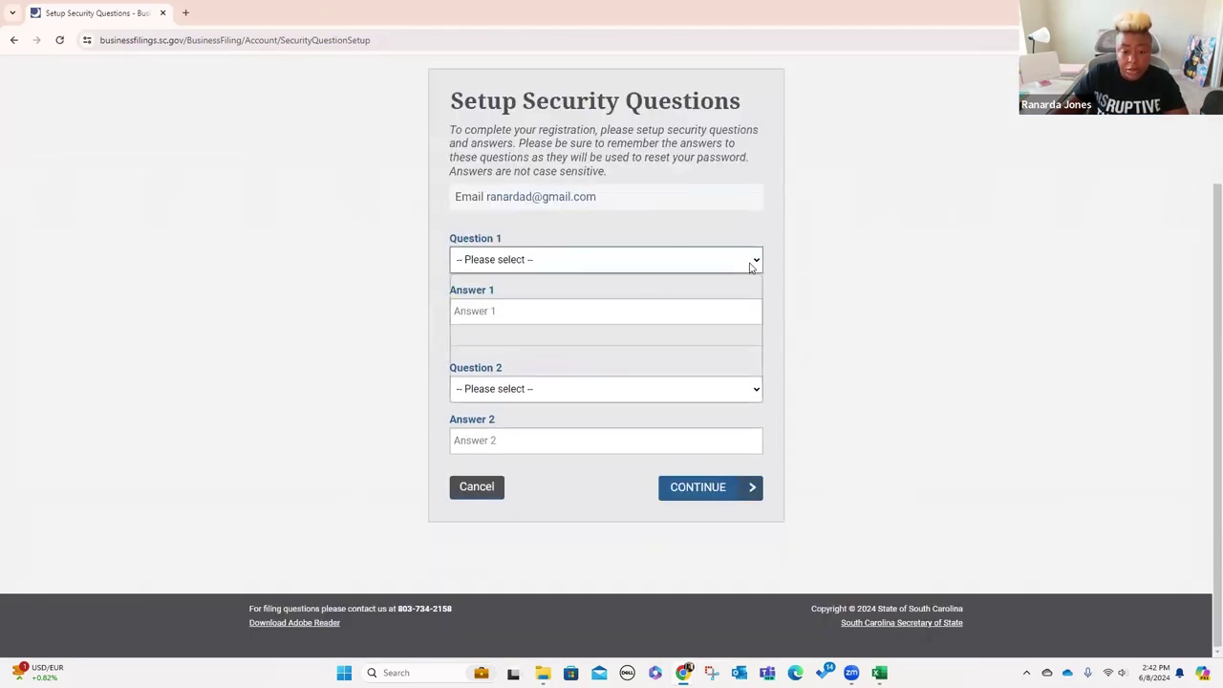
left_click(751, 268)
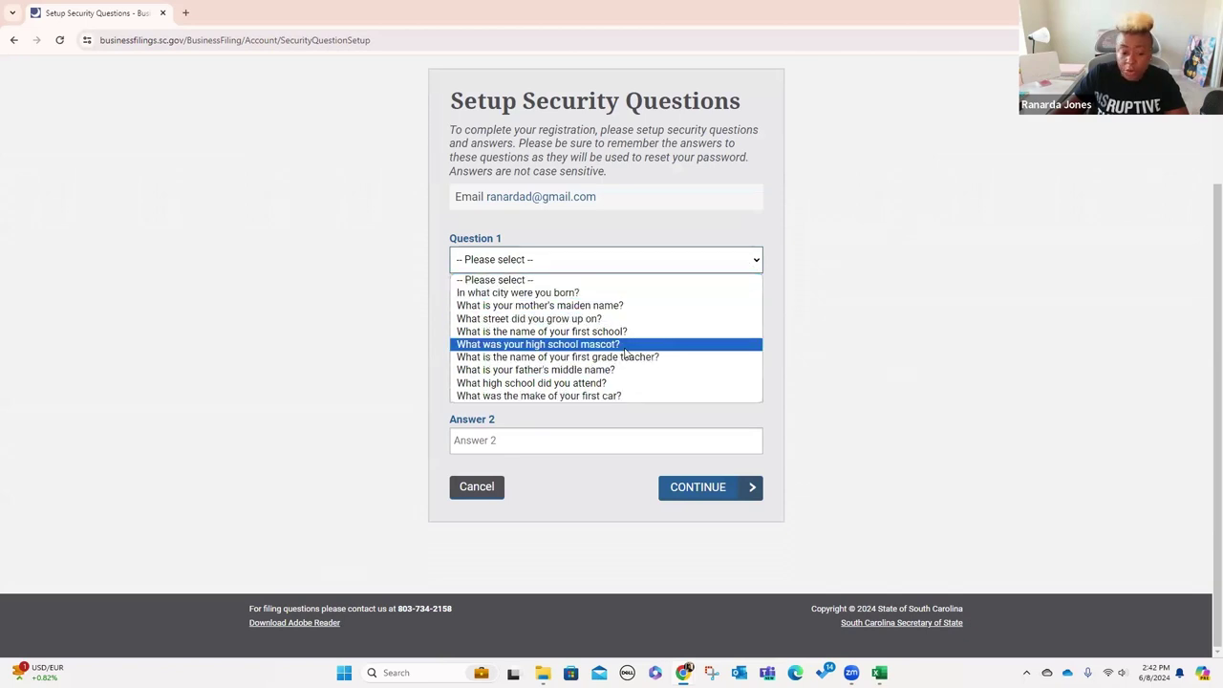
key("Up")
key("Up")
key("Up")
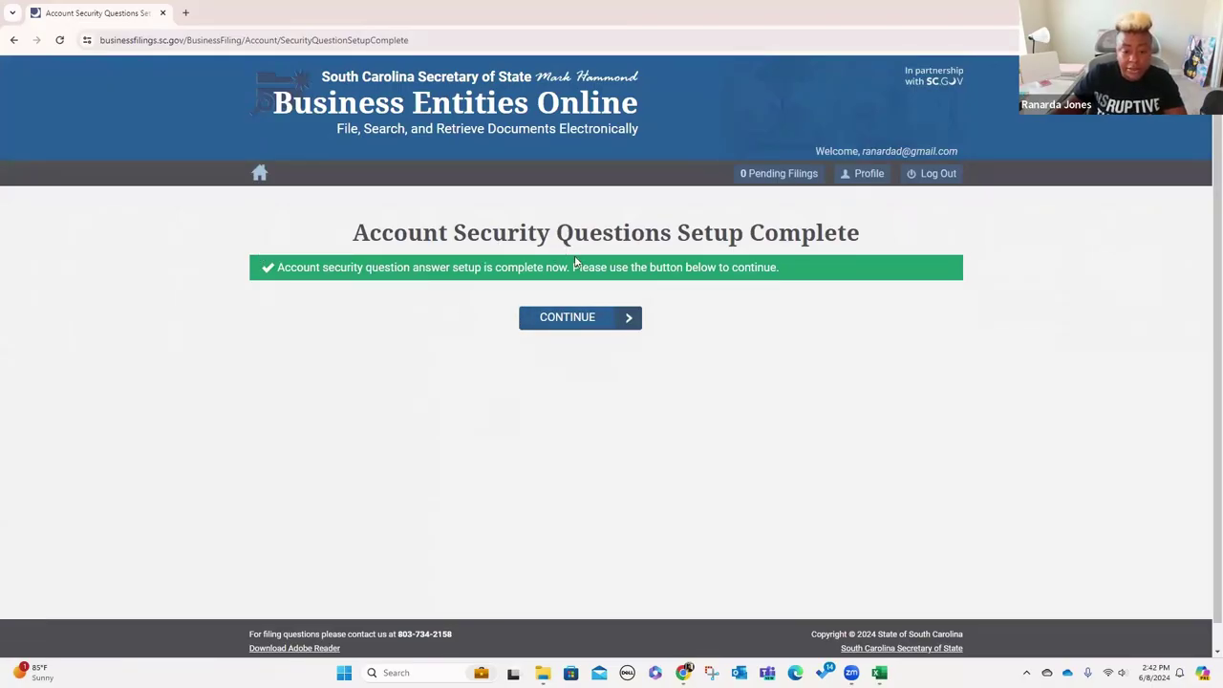
left_click(589, 318)
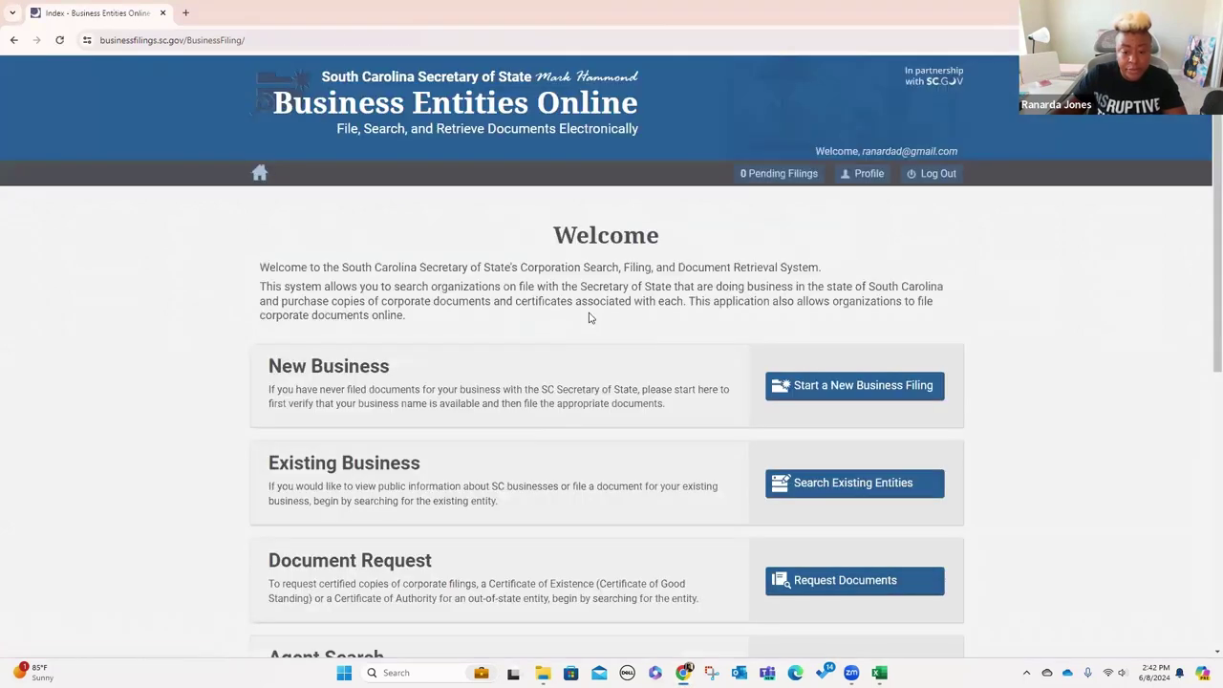
Confirm 'kairos clinical services' is available and add it as a new entity
left_click(879, 391)
left_click(770, 360)
type("kairos")
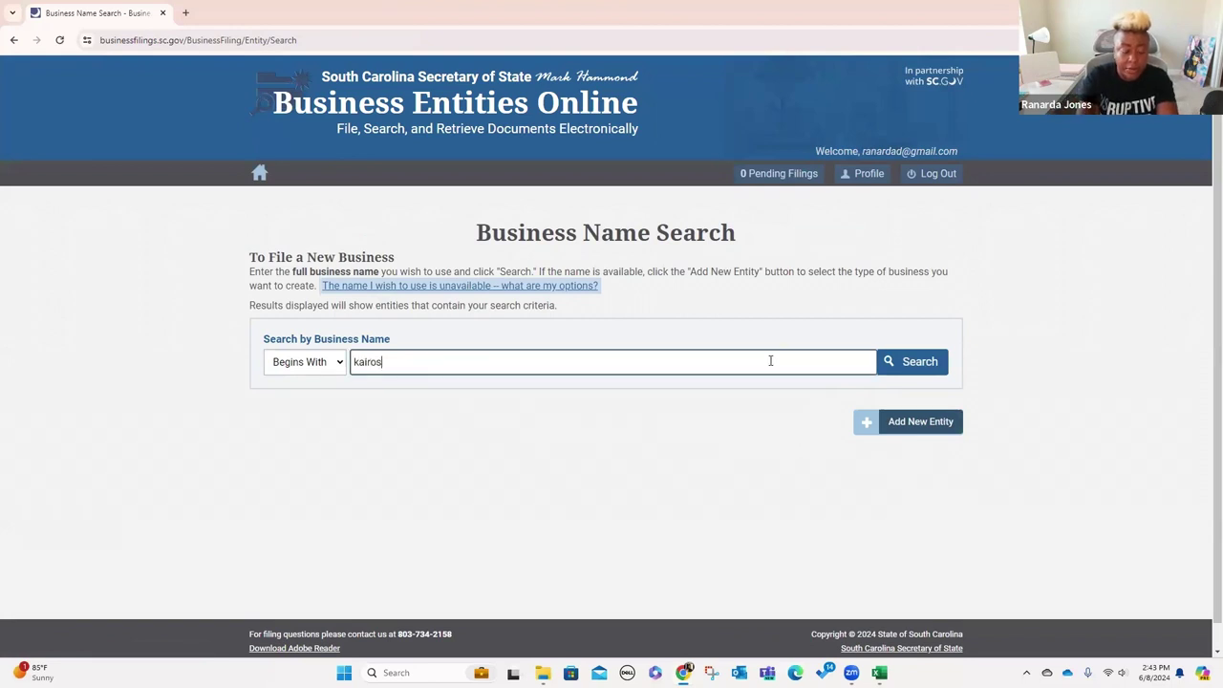
type(" clinical services")
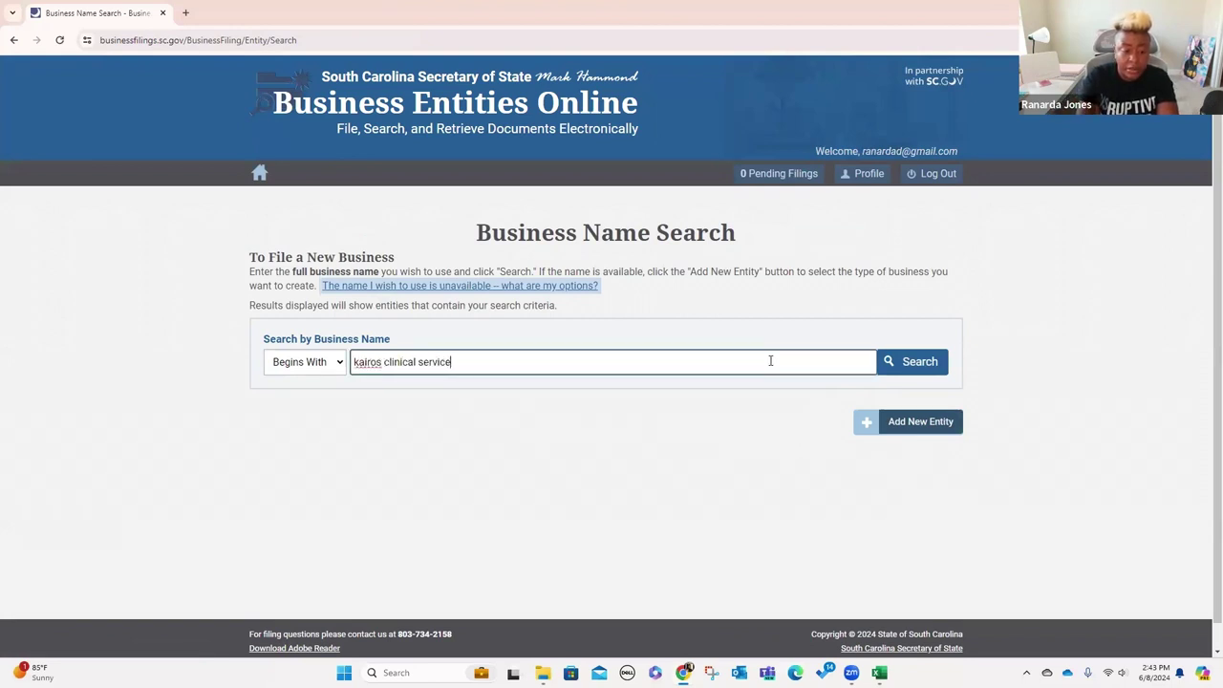
left_click(944, 371)
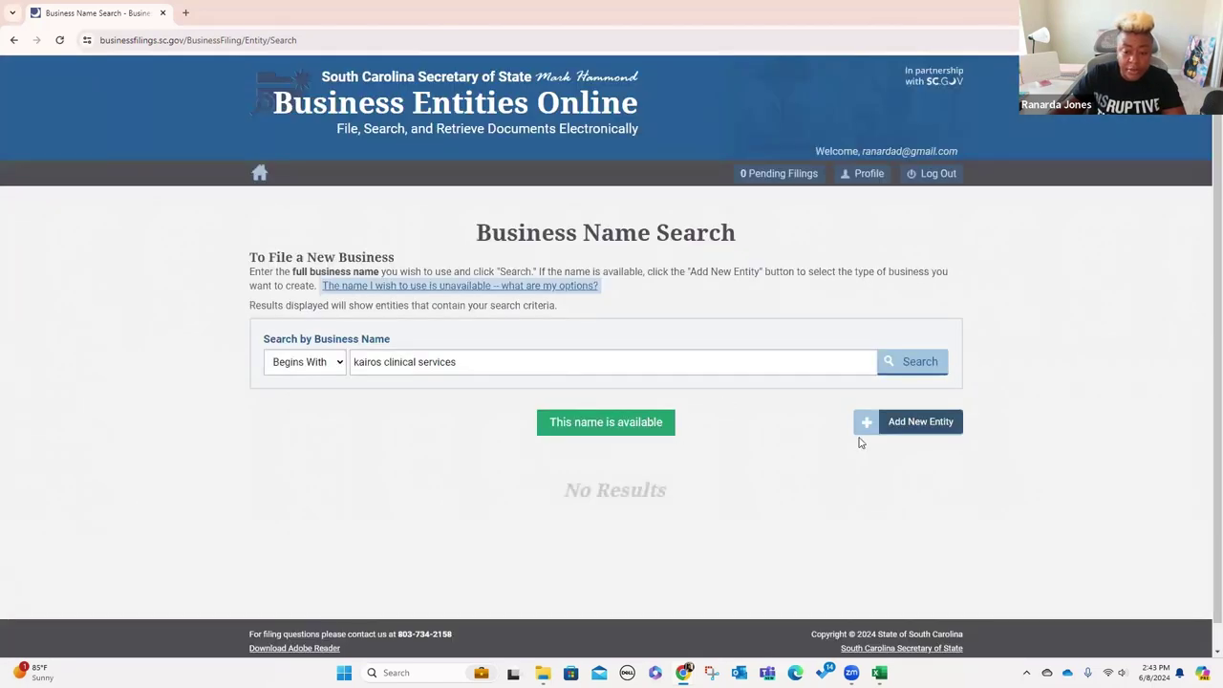
left_click(938, 421)
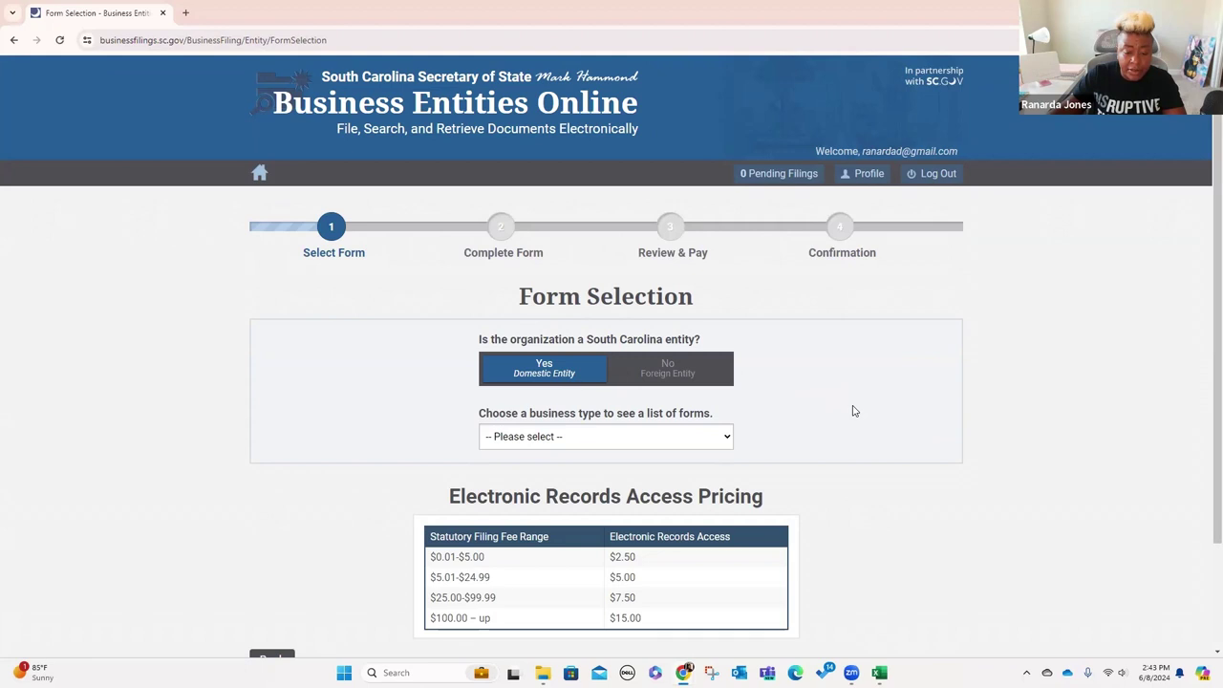
scroll(854, 411, "down", 2)
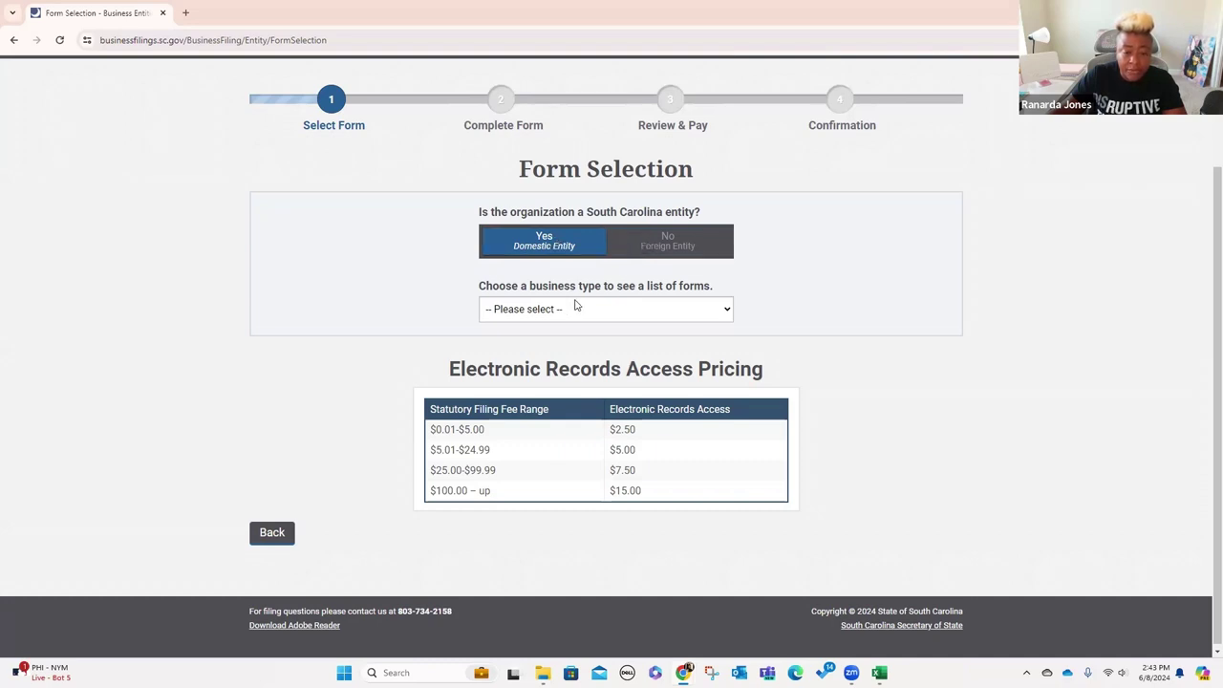
Open the 'Choose a business type' list for the South Carolina domestic entity
left_click(729, 313)
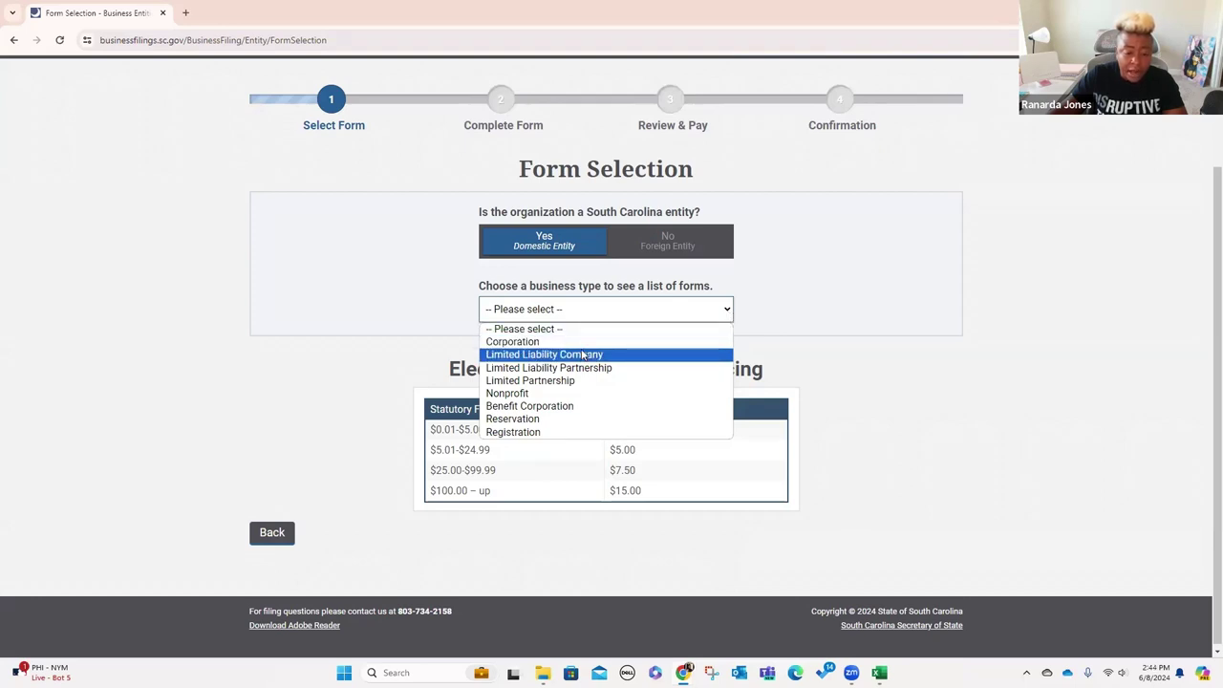
Choose Limited Liability Company as the business type and start filing the $110.00 Articles of Organization
key("Up")
key("Down")
key("Up")
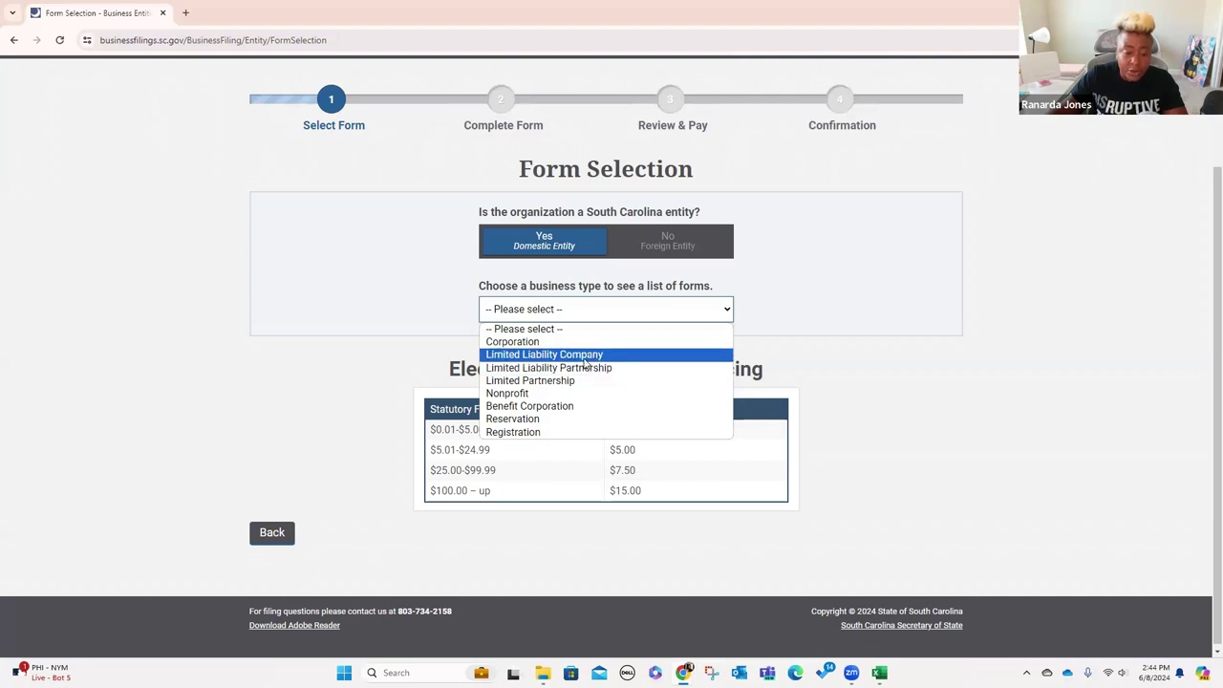
left_click(584, 359)
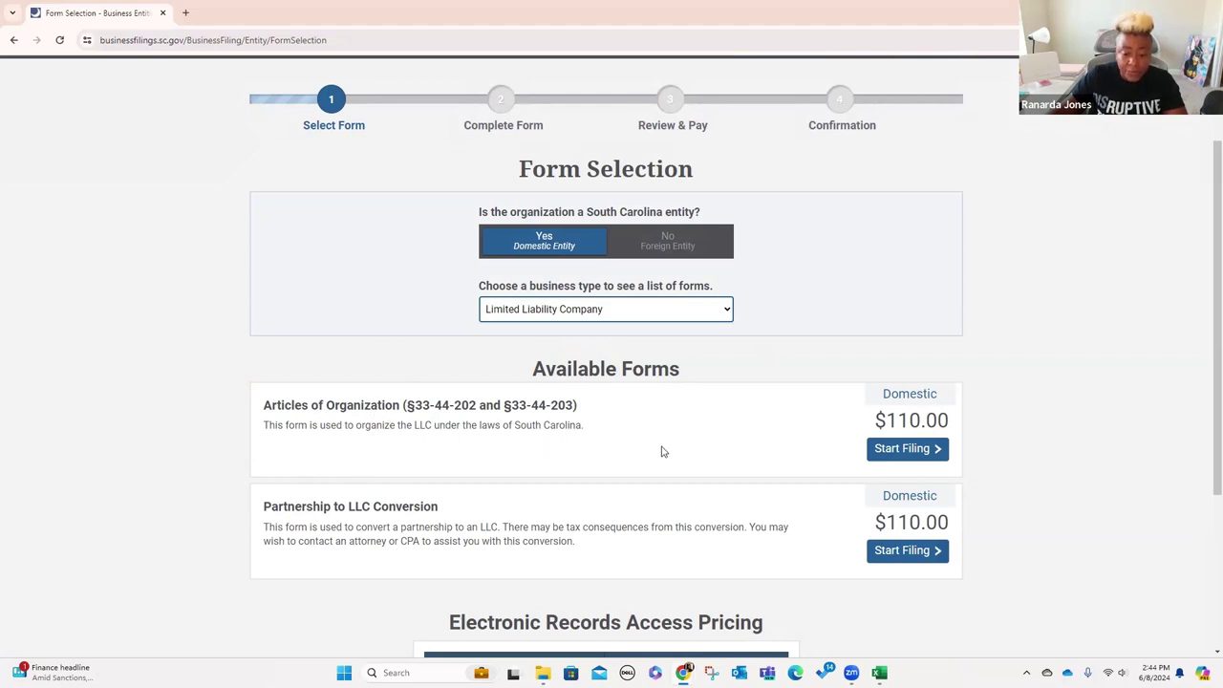
scroll(541, 390, "down", 3)
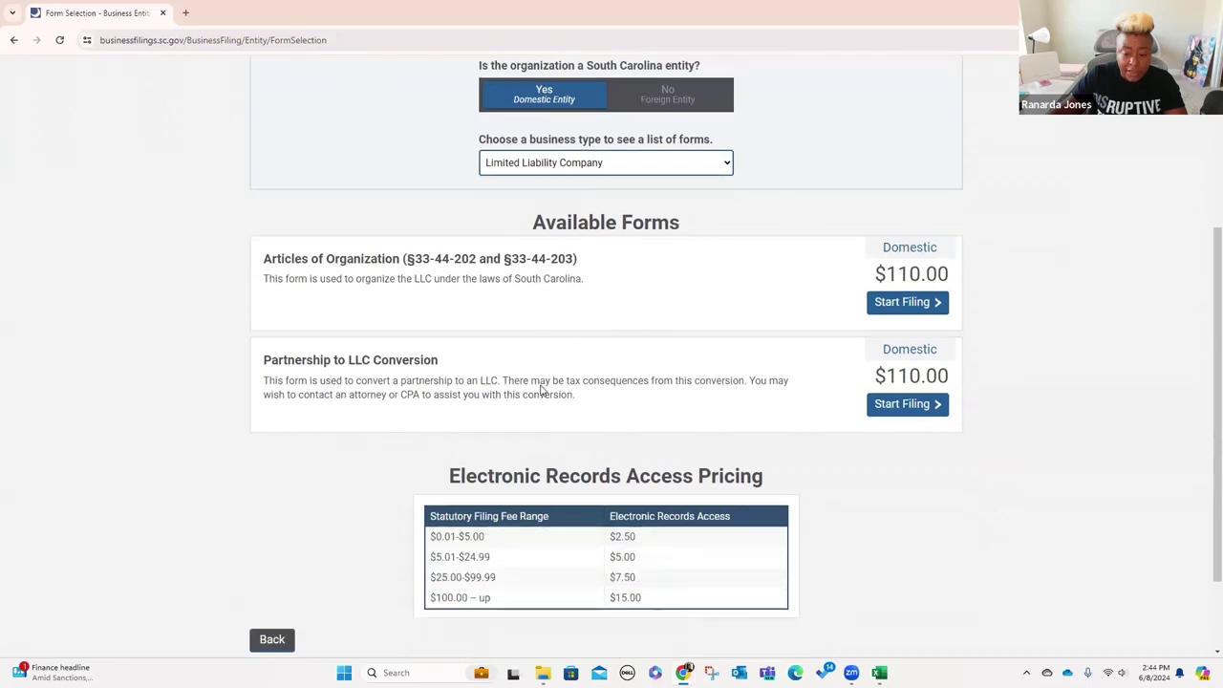
scroll(541, 390, "up", 2)
left_click(896, 323)
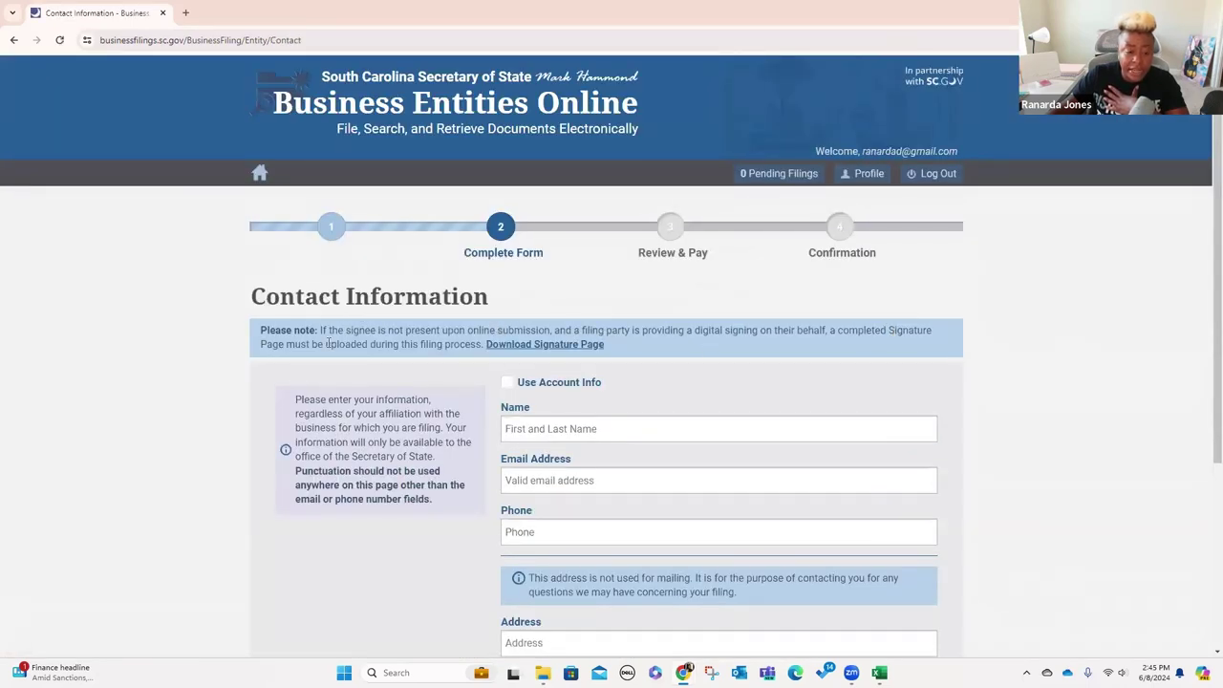
Scroll the Contact Information page and check the state filing sites workbook before returning to the form
scroll(636, 376, "down", 1)
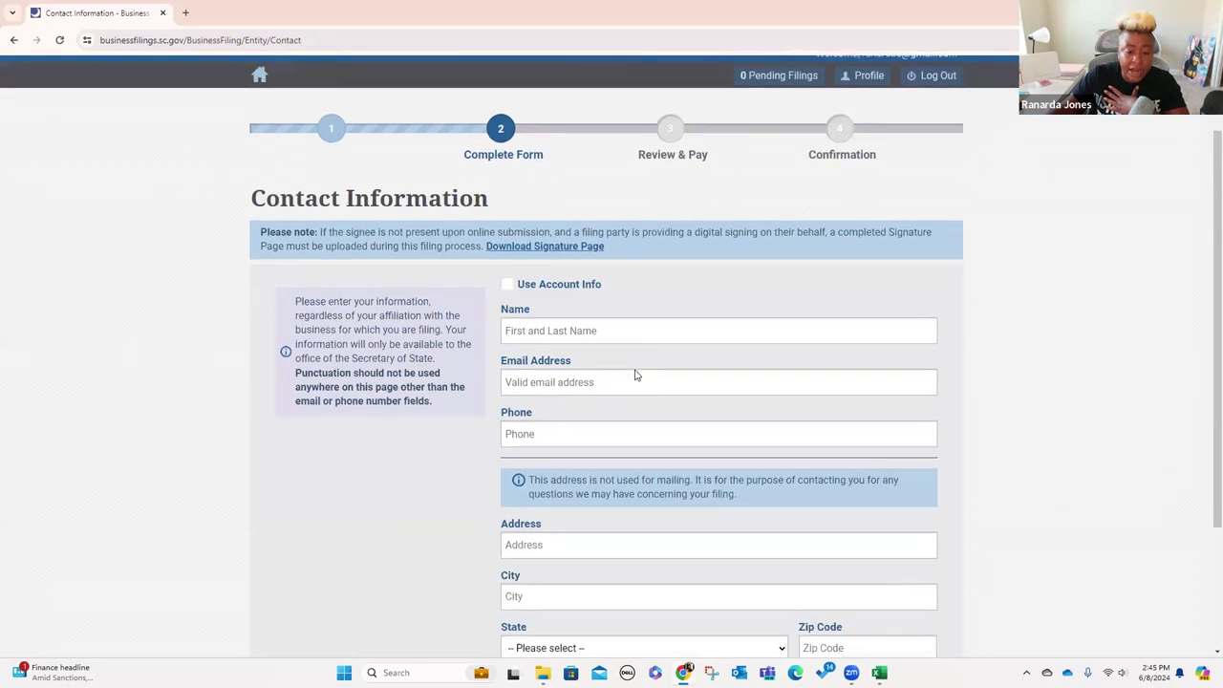
scroll(637, 376, "down", 1)
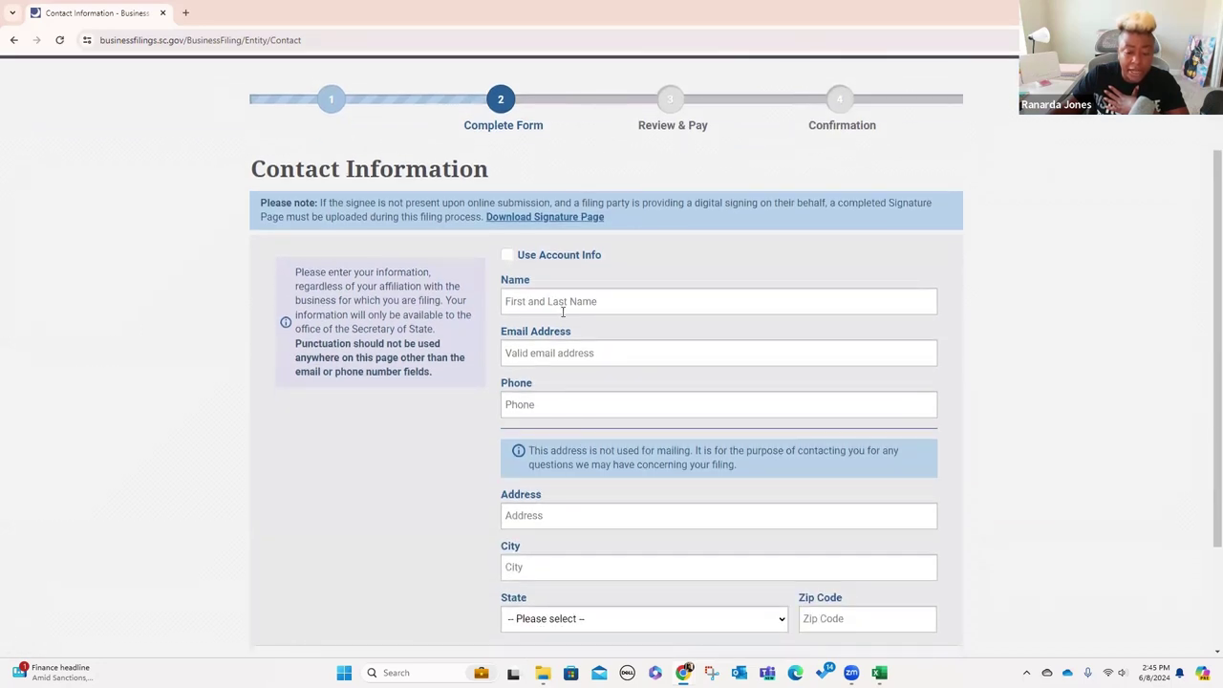
scroll(564, 316, "down", 2)
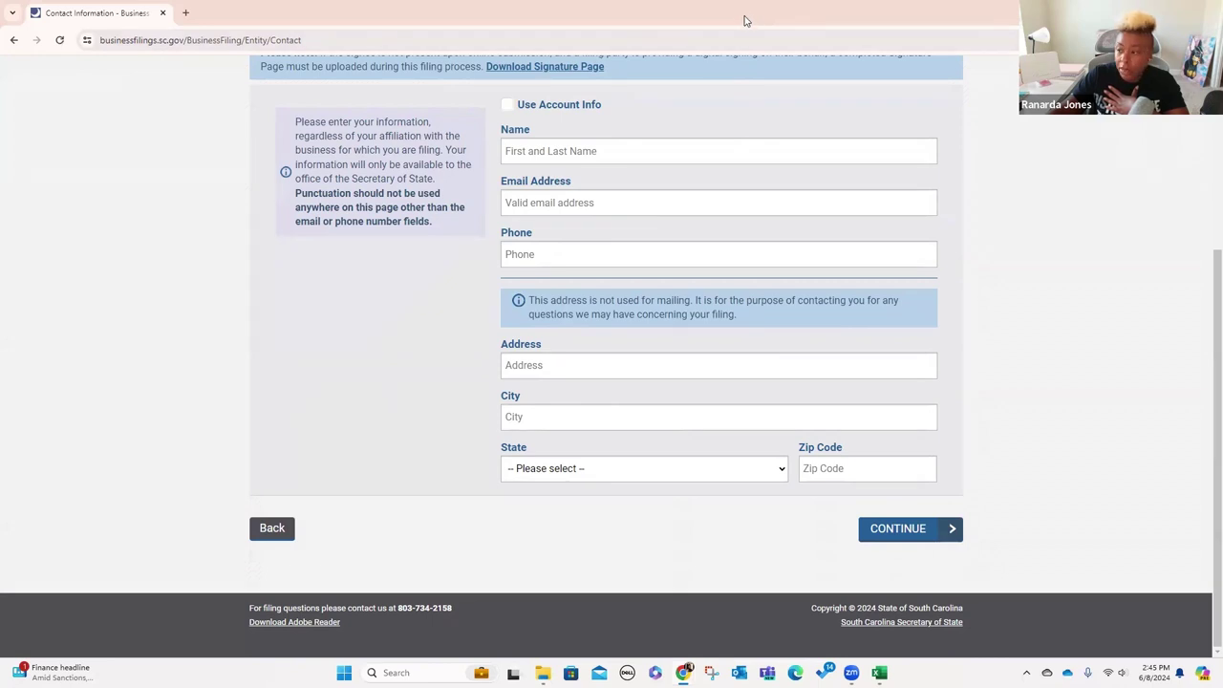
key("alt+Tab")
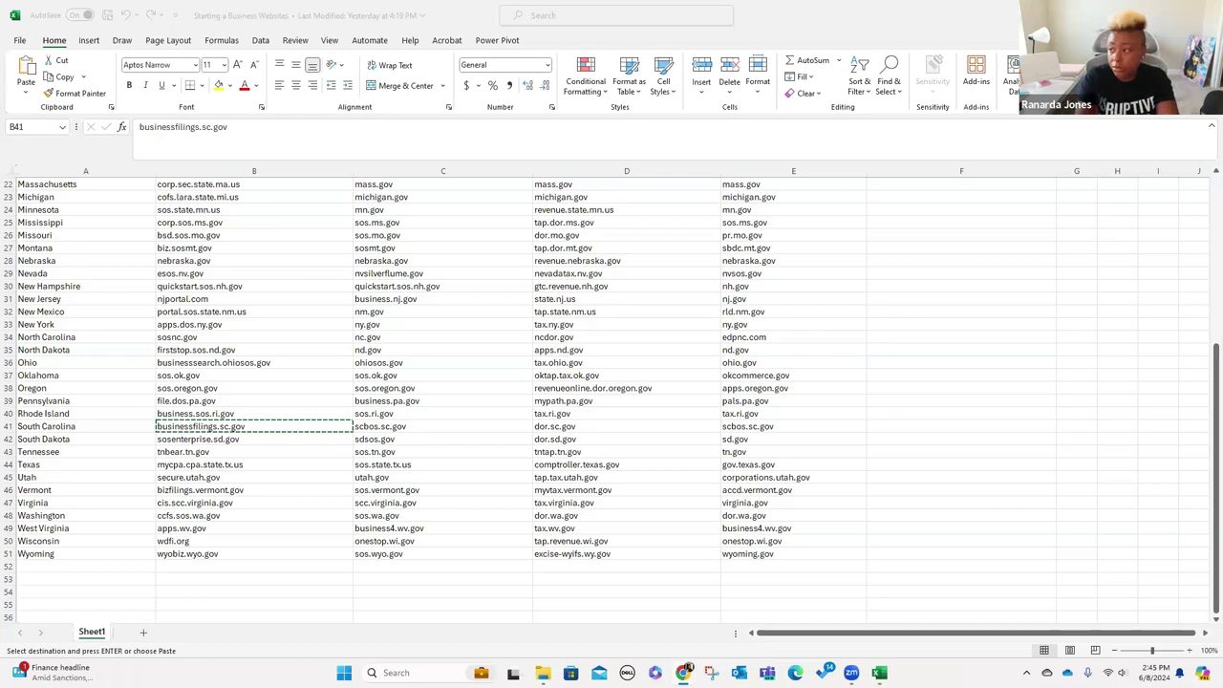
key("alt+Tab")
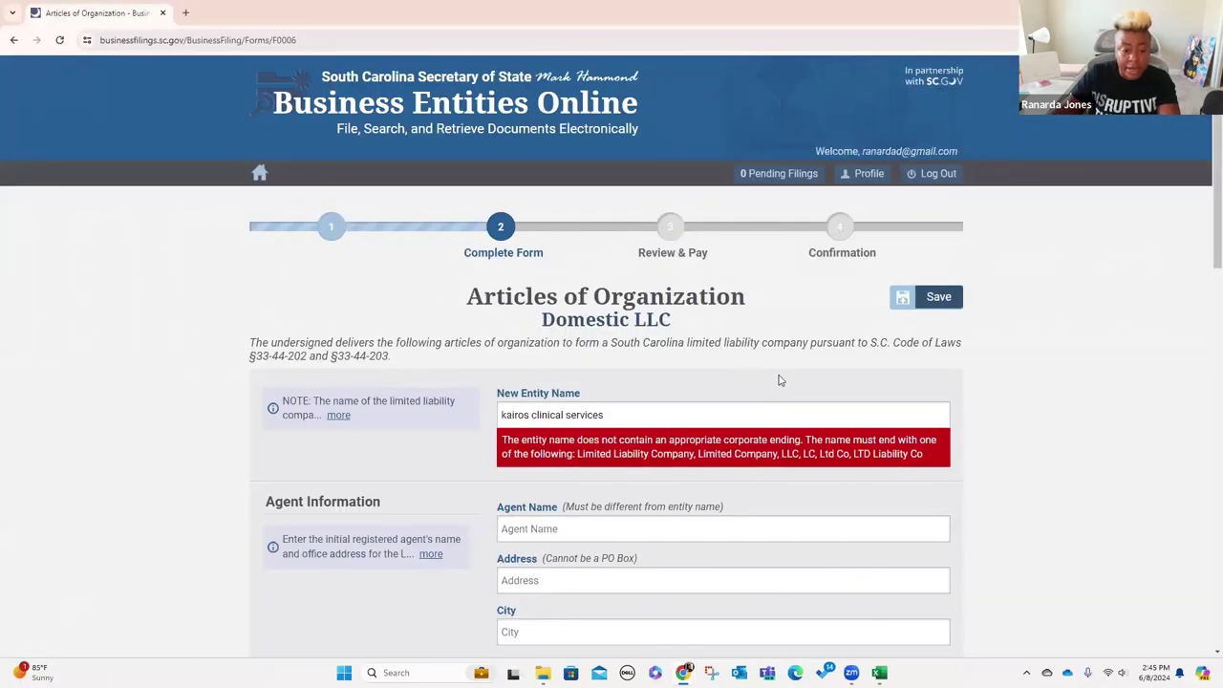
Correct the new entity name to 'Kairos Clinical Services, LLC' with capitals and an LLC ending
scroll(779, 381, "down", 2)
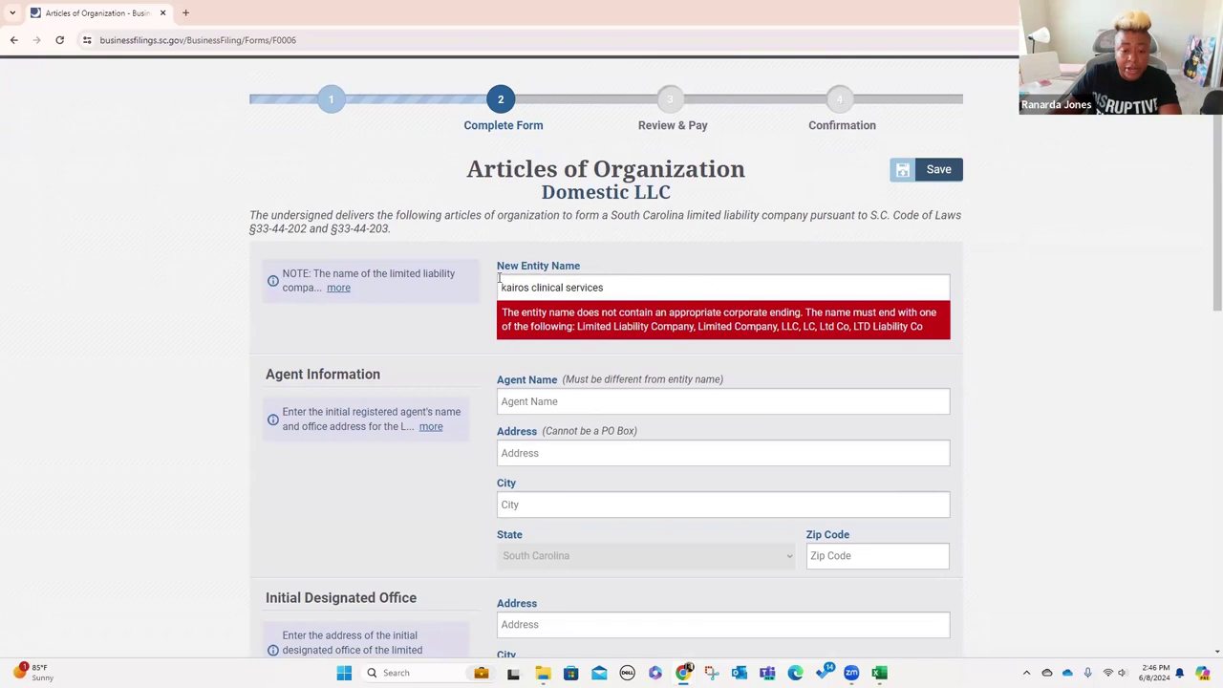
left_click(579, 271)
key("Delete")
type("K")
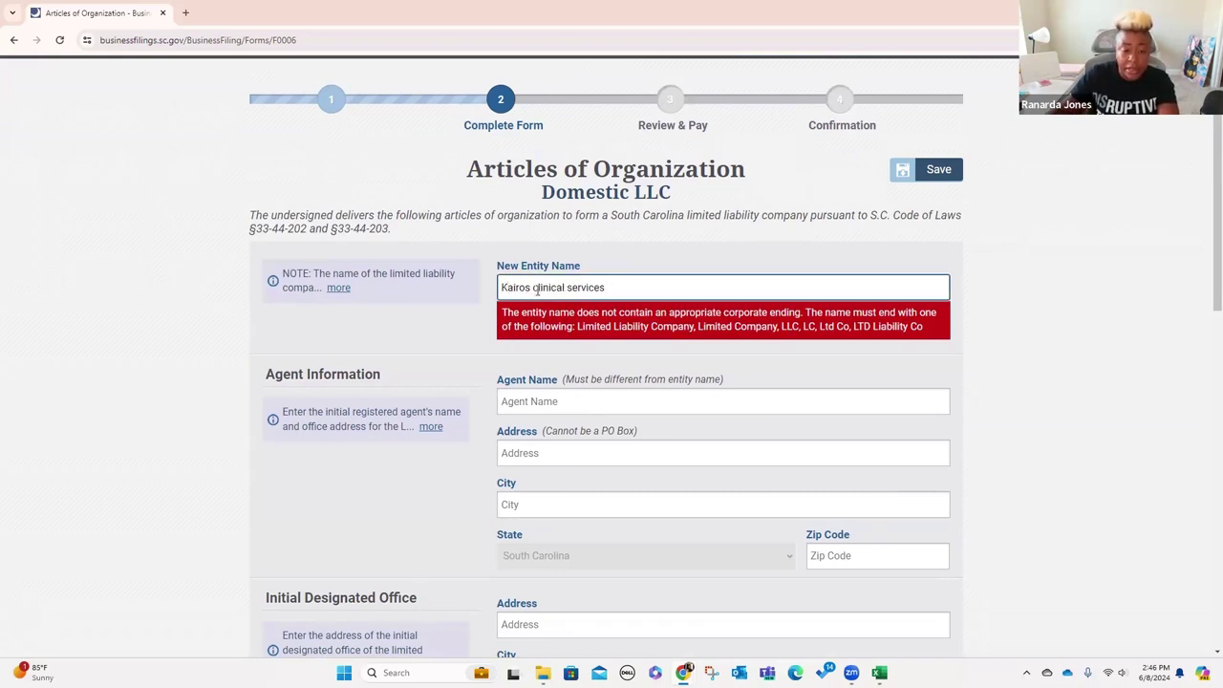
key("Delete")
type("C")
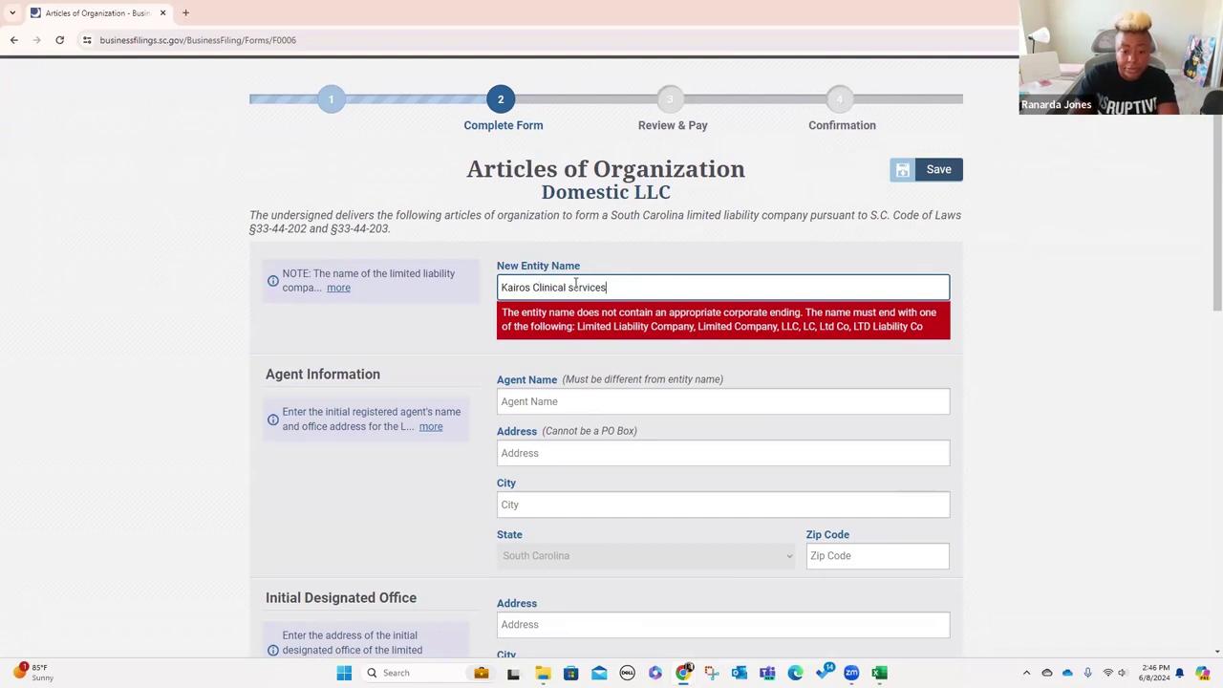
left_click(575, 283)
key("Delete")
type("S")
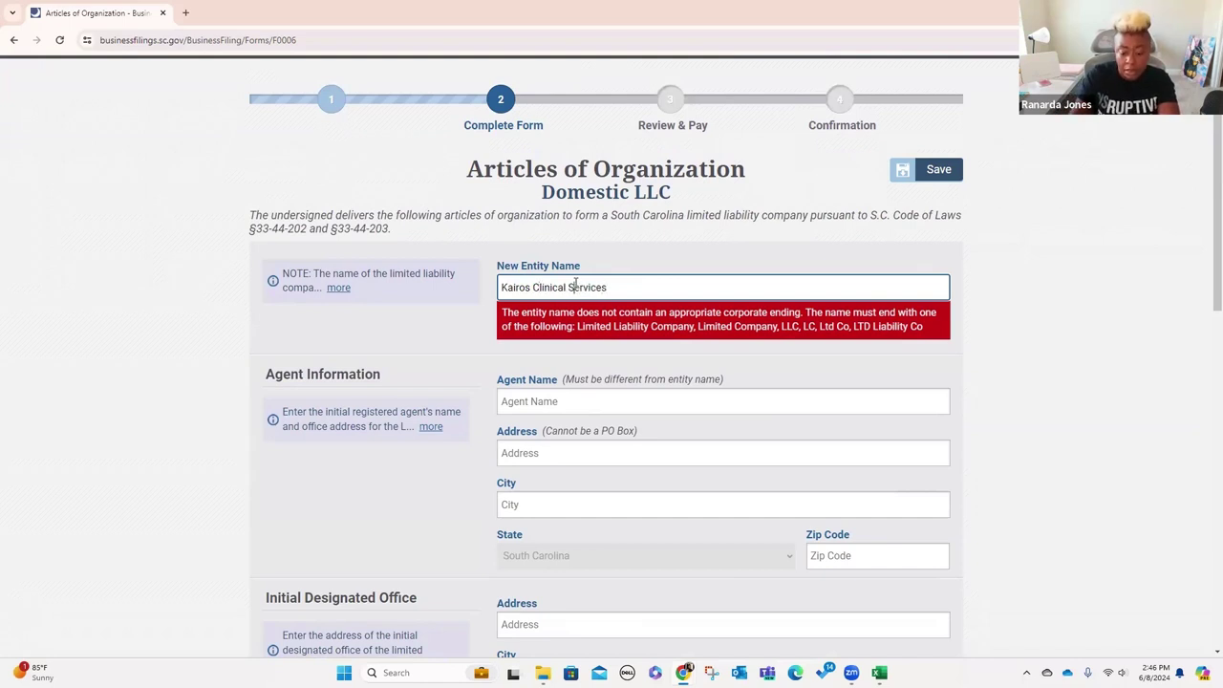
type(", LLC")
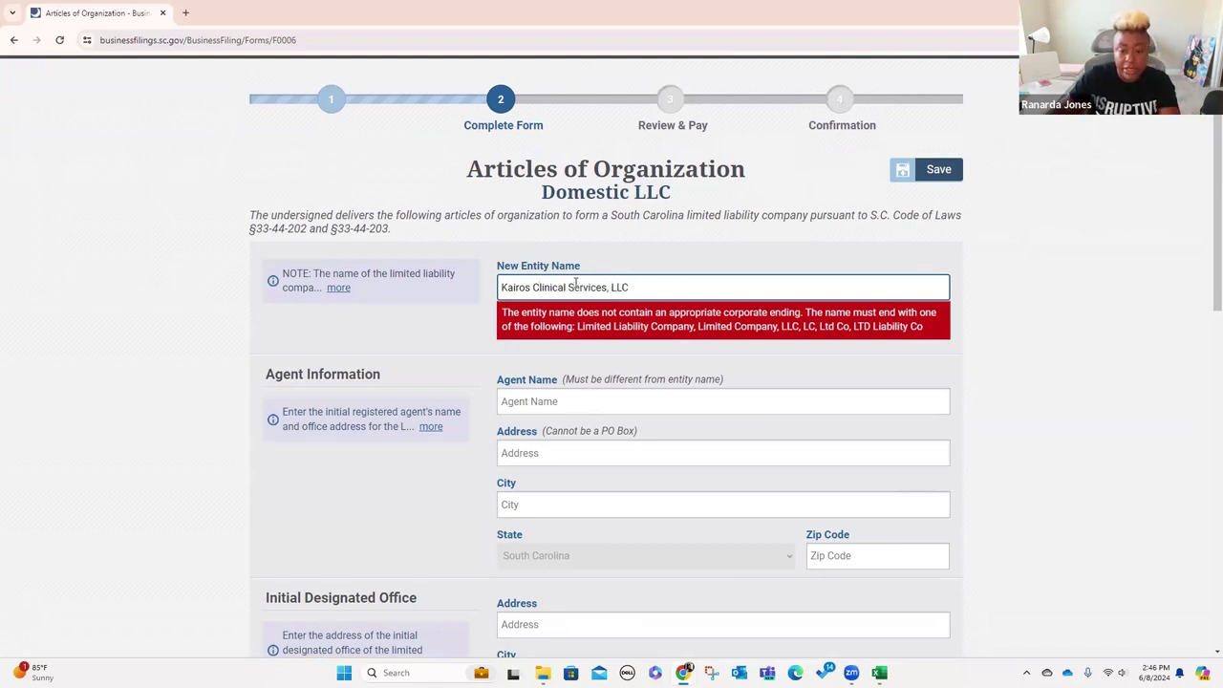
left_click_drag(696, 327, 875, 337)
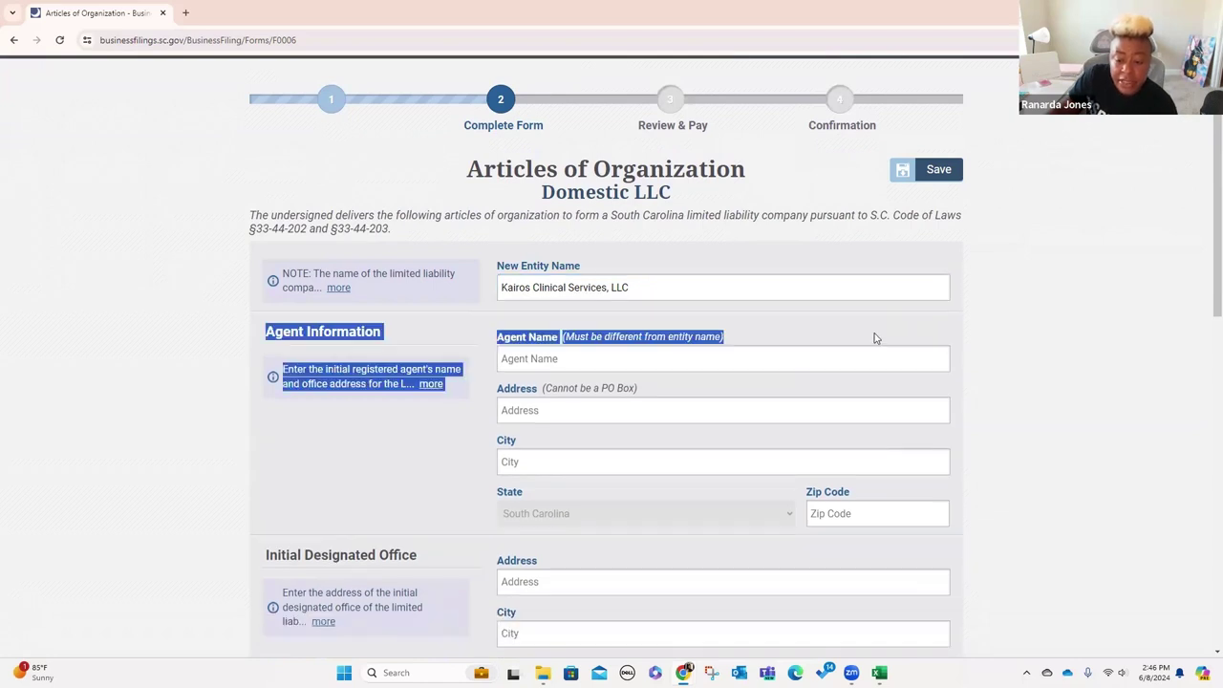
left_click(761, 284)
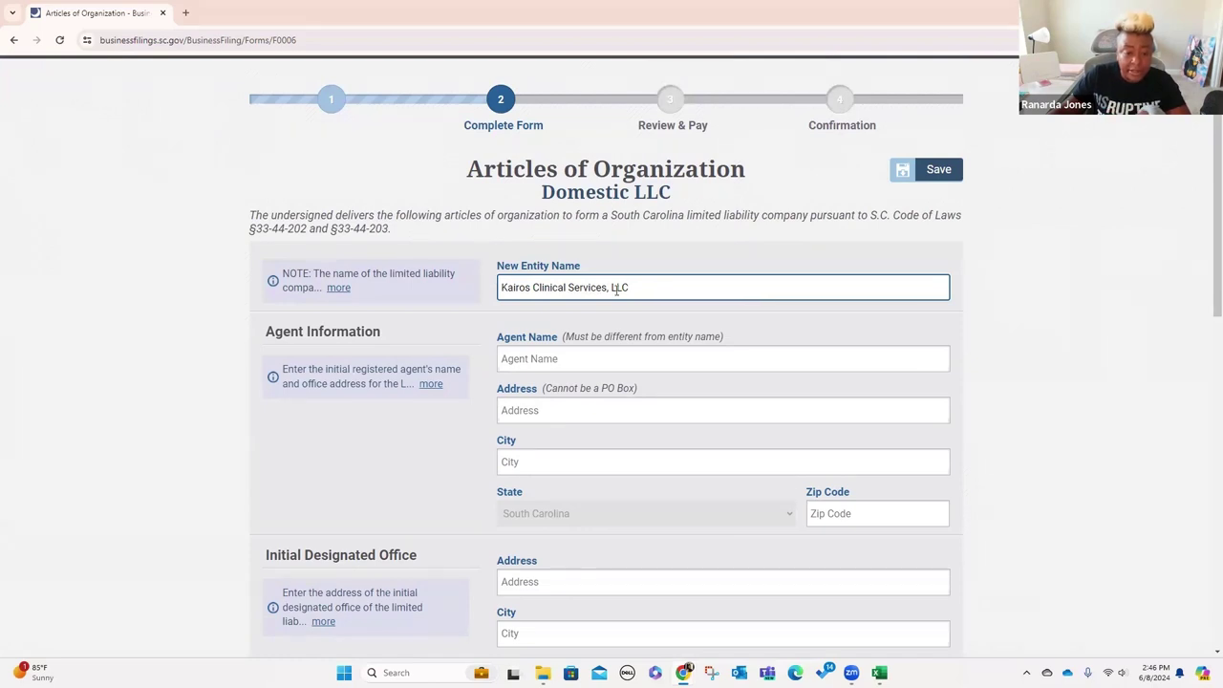
Expand the LLC name-ending and registered agent notes, then check the state websites spreadsheet
left_click(338, 287)
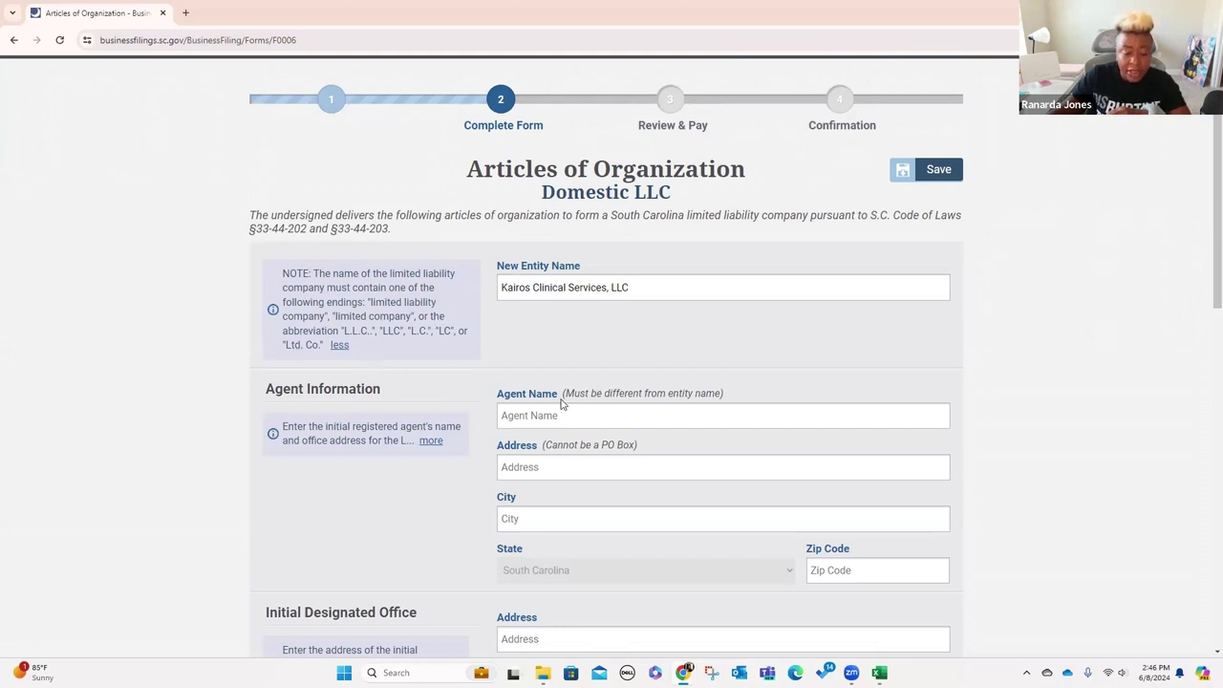
scroll(562, 405, "down", 1)
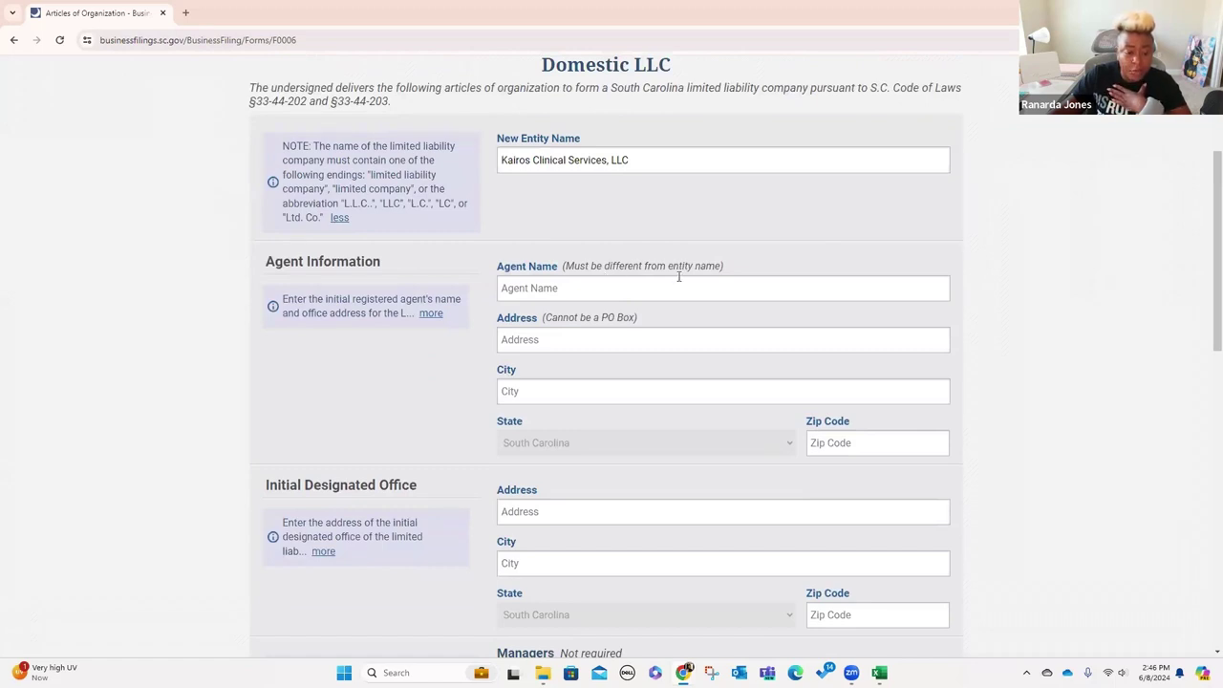
left_click(428, 313)
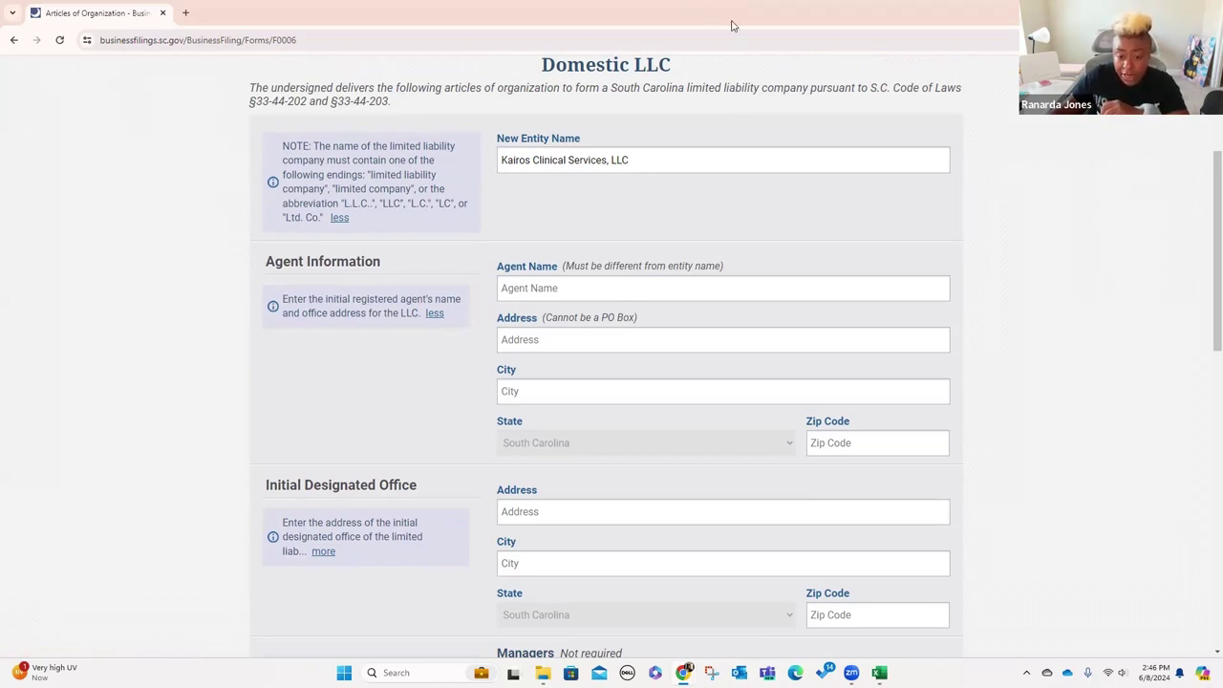
key("alt+Tab")
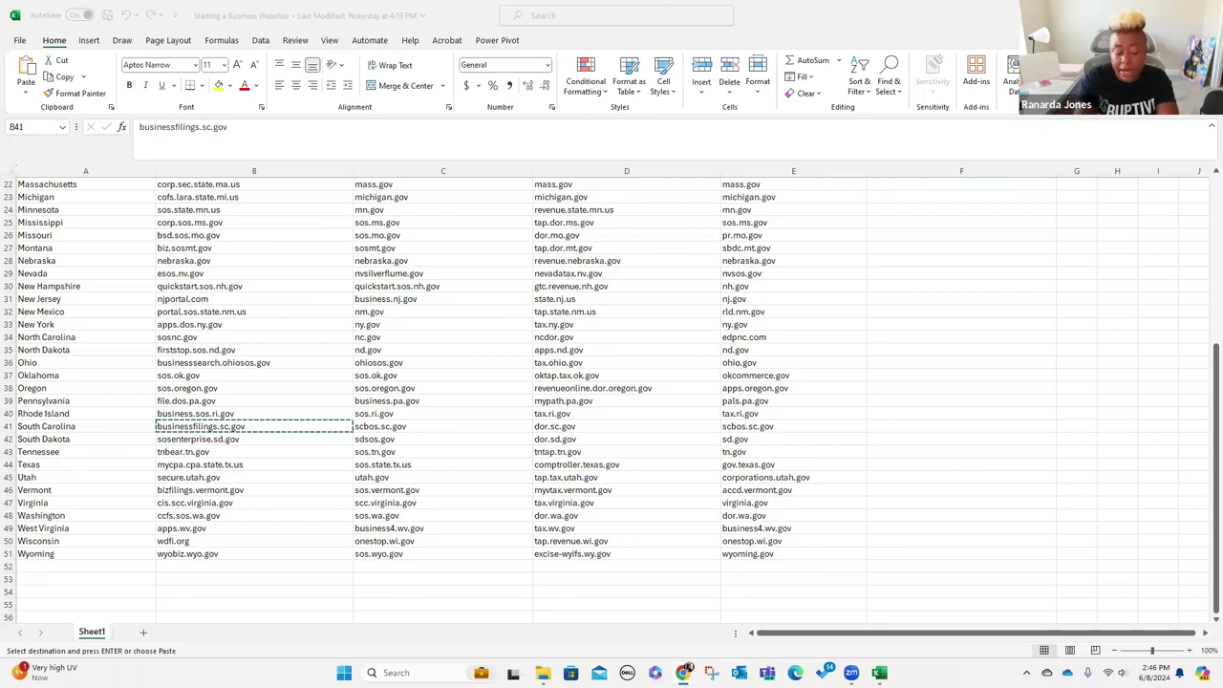
key("alt+Tab")
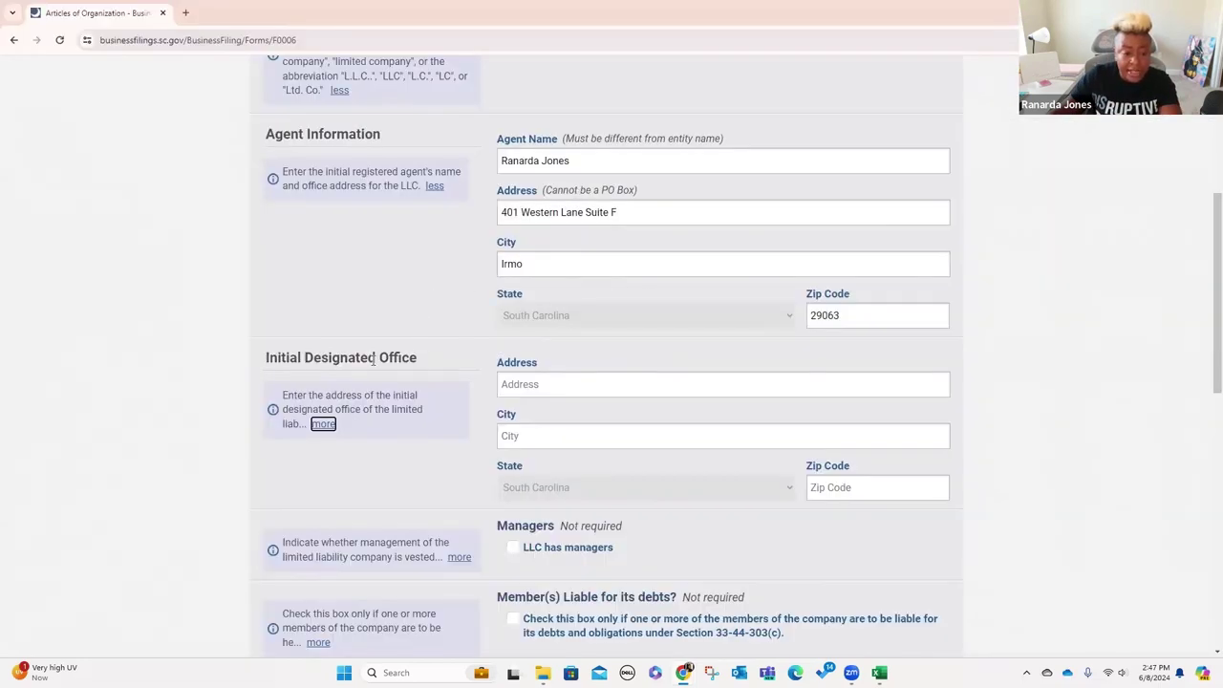
Expand the designated office instructions and highlight the no-PO-Box rule and the office heading
left_click(323, 423)
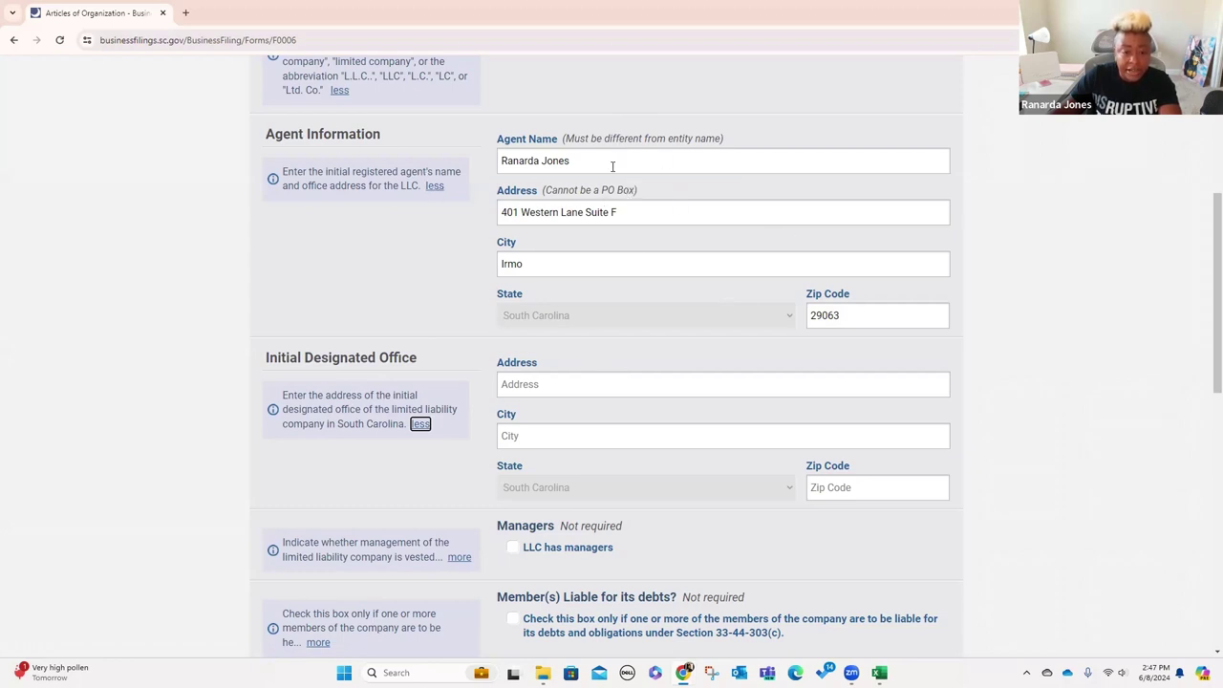
left_click_drag(542, 191, 668, 195)
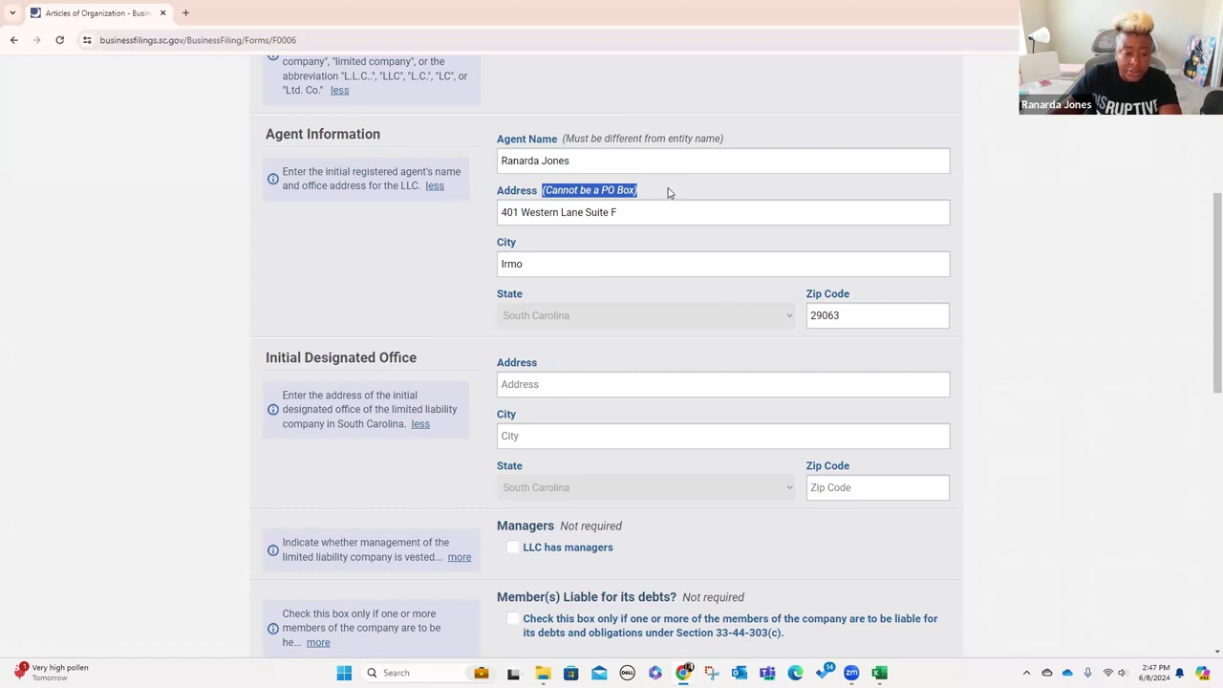
left_click_drag(285, 358, 379, 355)
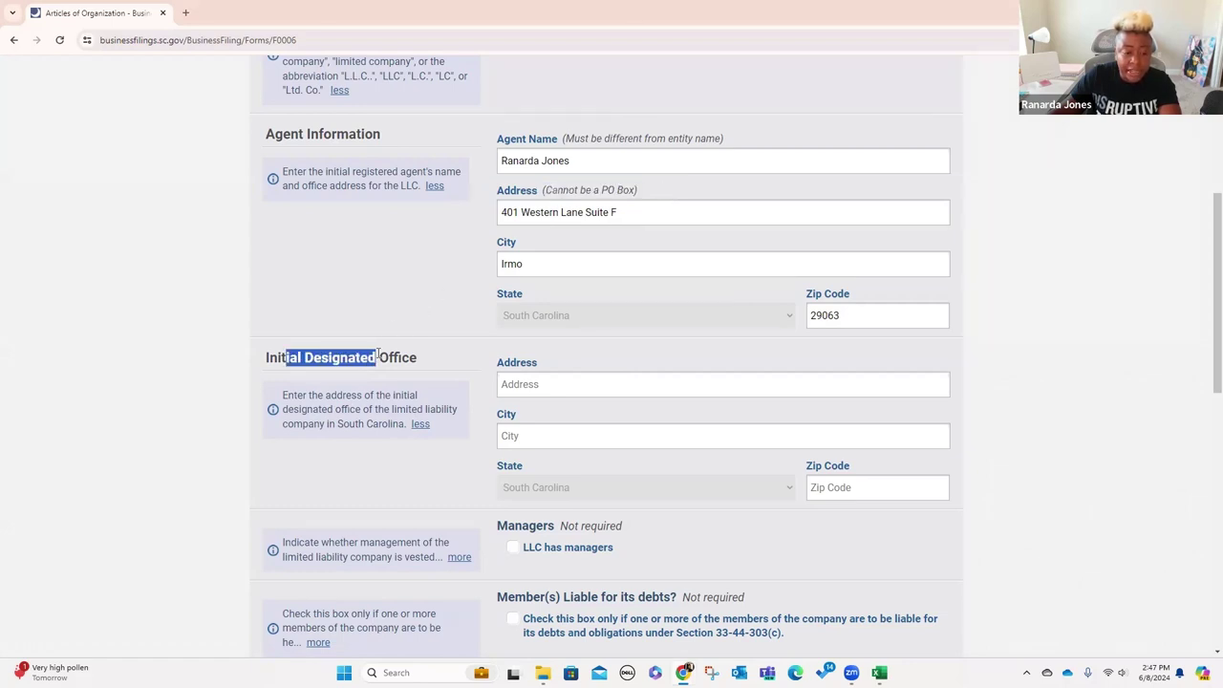
Enter the registered agent's street address, city and zip code as the Initial Designated Office
left_click(587, 390)
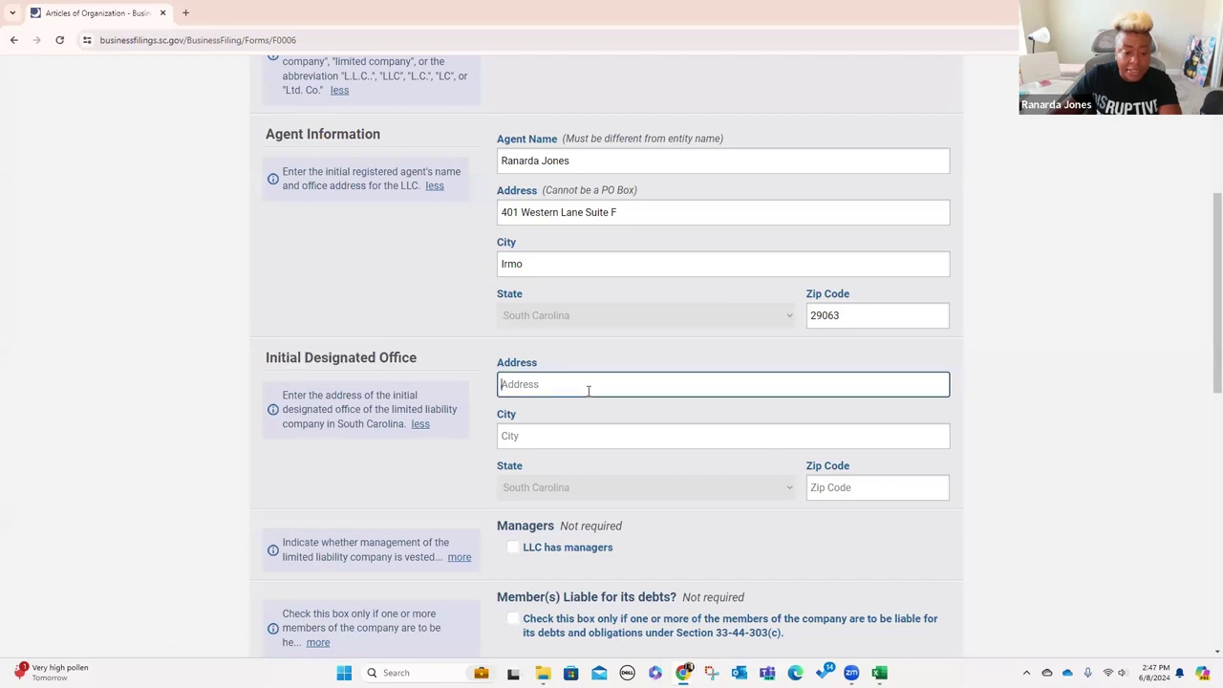
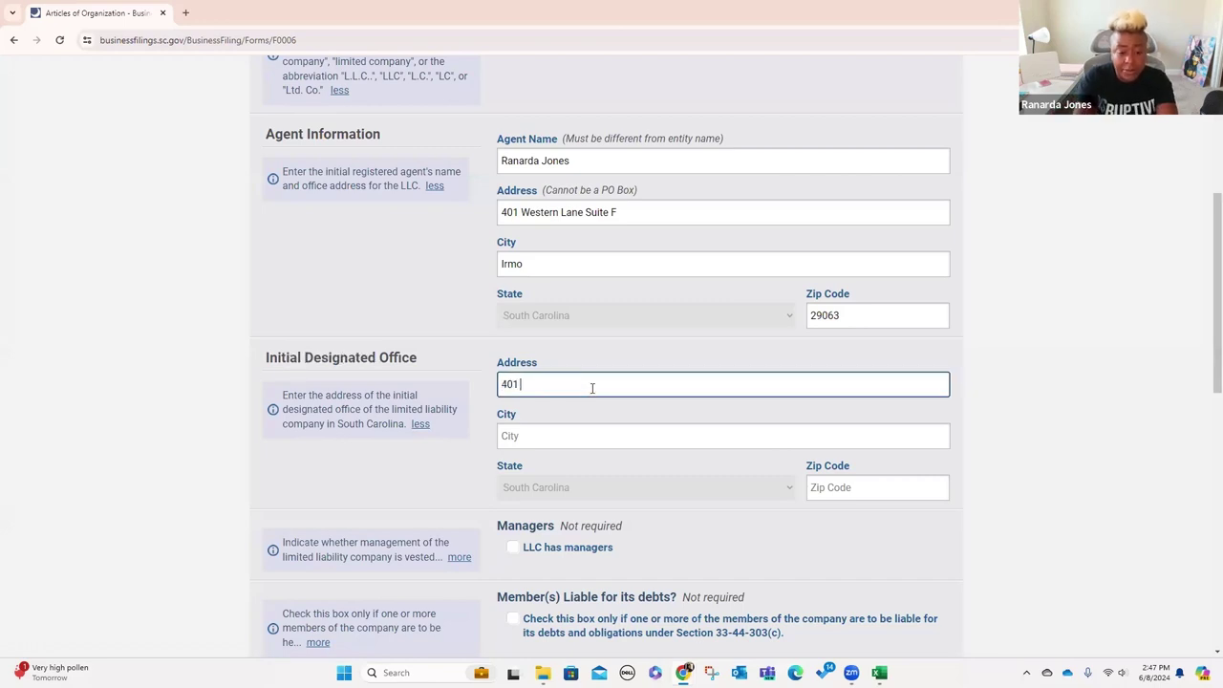
key("Tab")
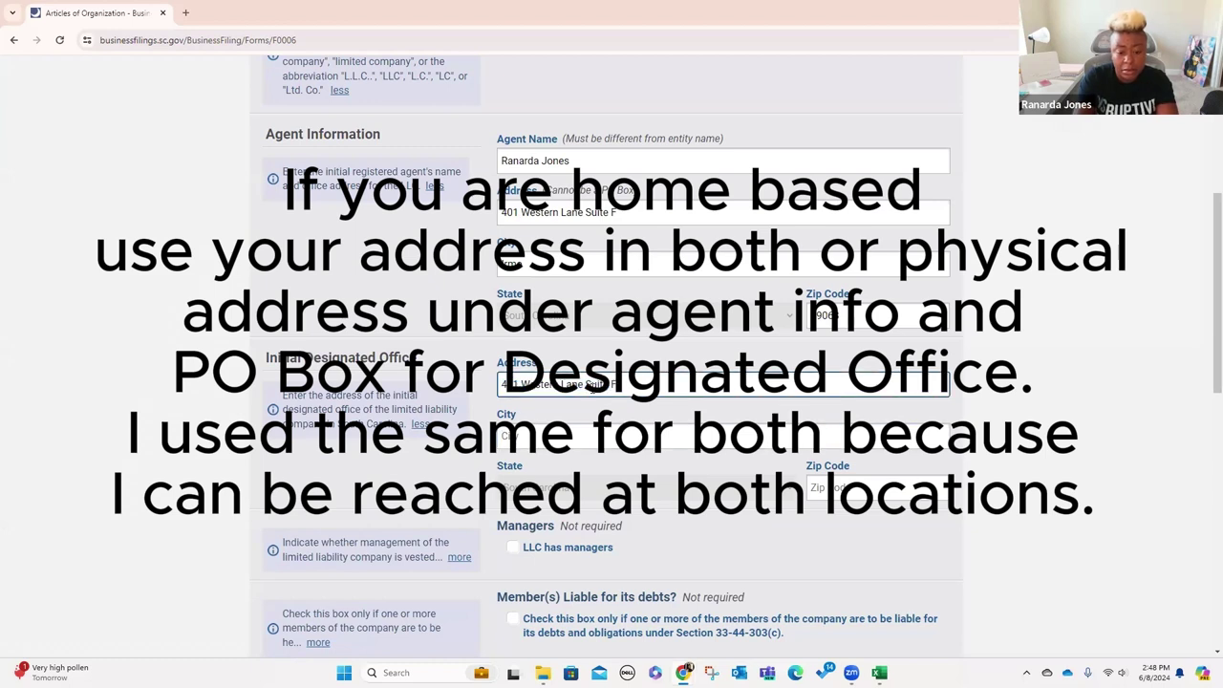
key("Tab")
key("Tab")
key("Tab")
type("Irmo")
left_click(813, 487)
type("29063")
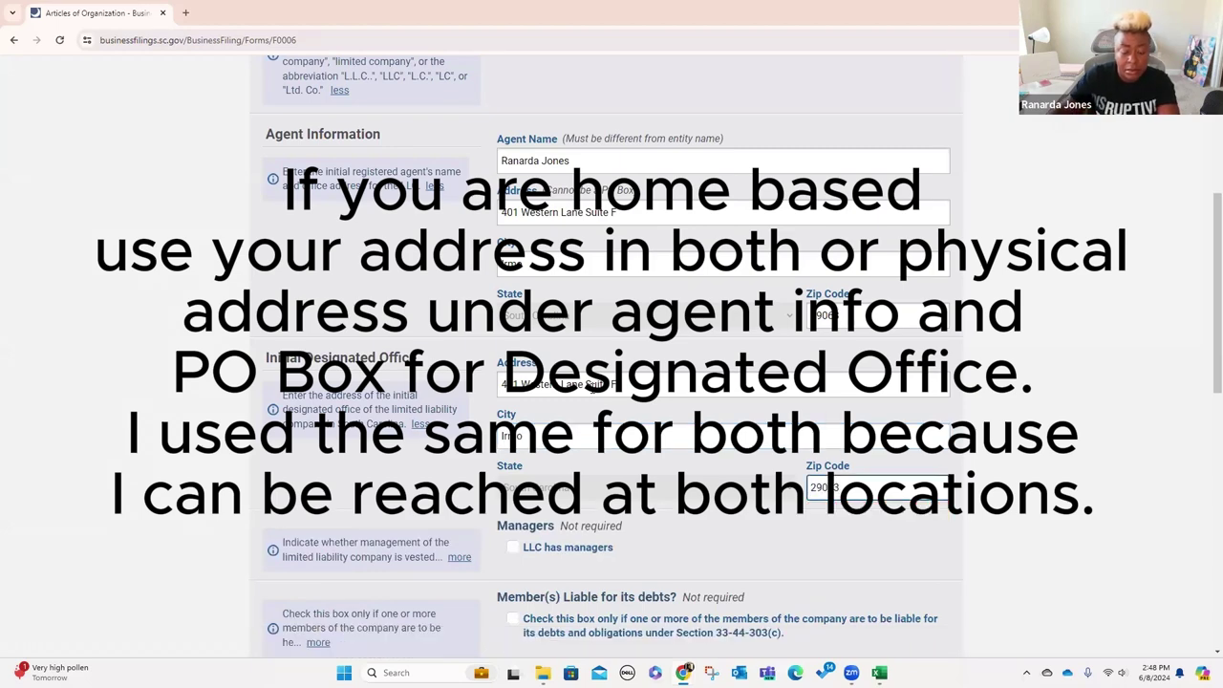
scroll(369, 368, "down", 2)
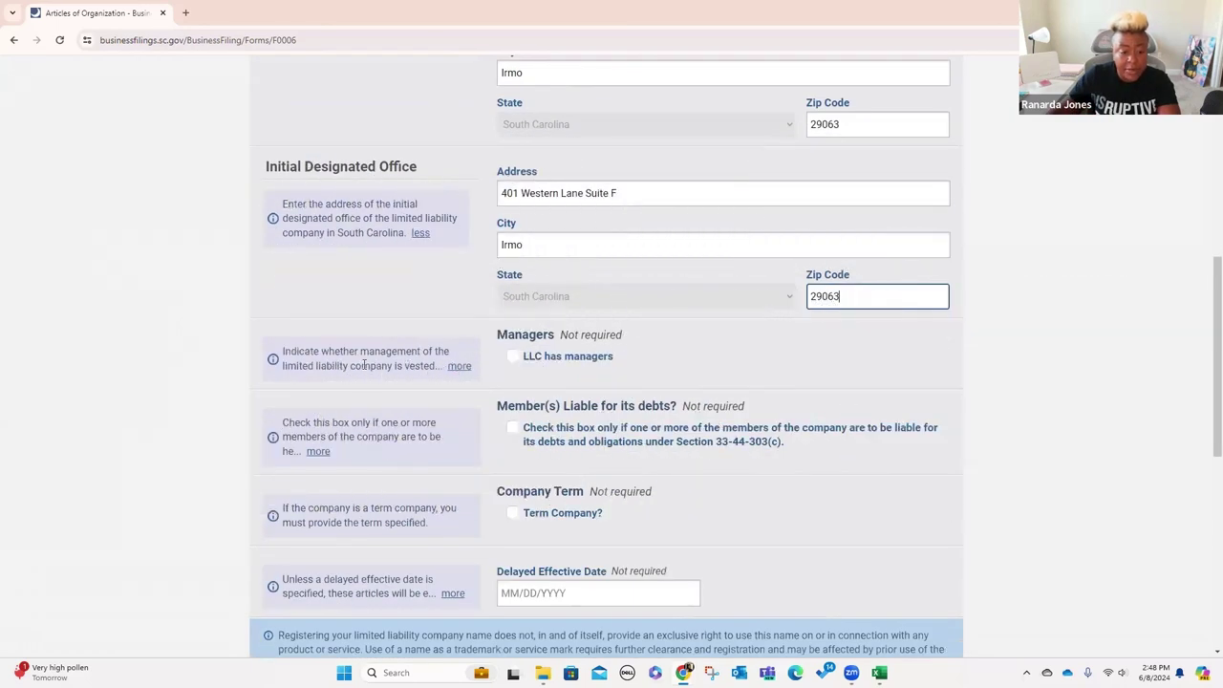
Mark the LLC as manager-managed and enter the manager's full name
left_click(369, 368)
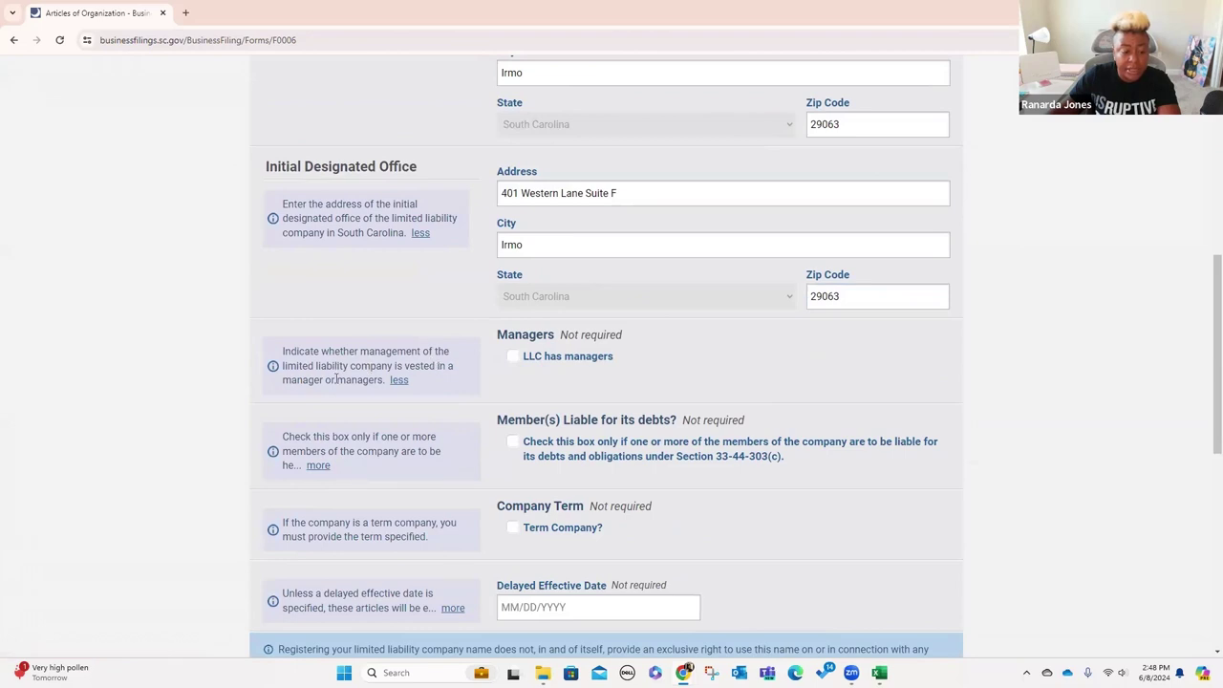
left_click(513, 356)
left_click(631, 402)
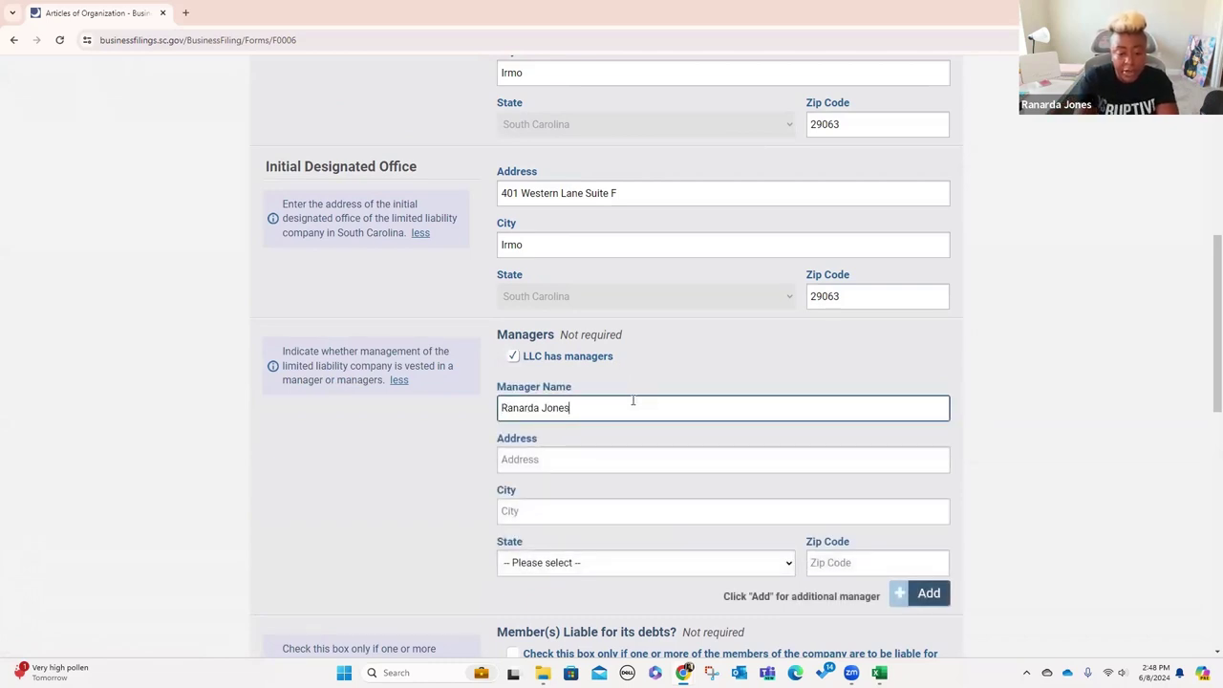
key("Tab")
key("ctrl+f")
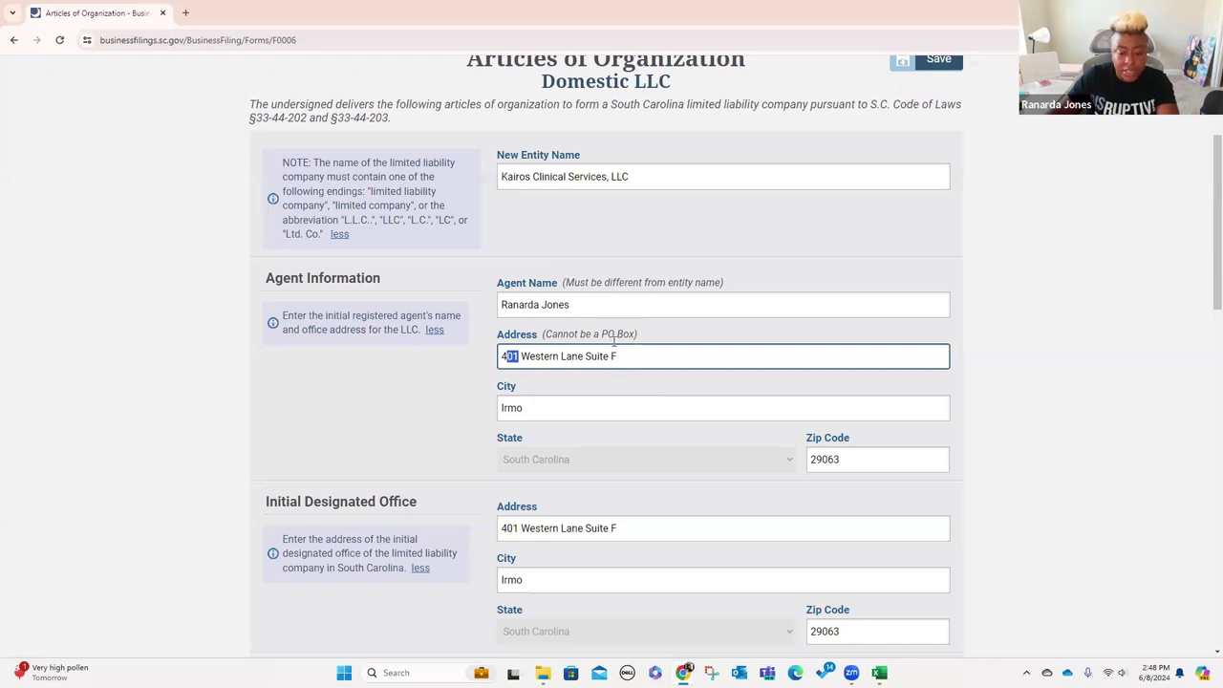
scroll(707, 442, "down", 2)
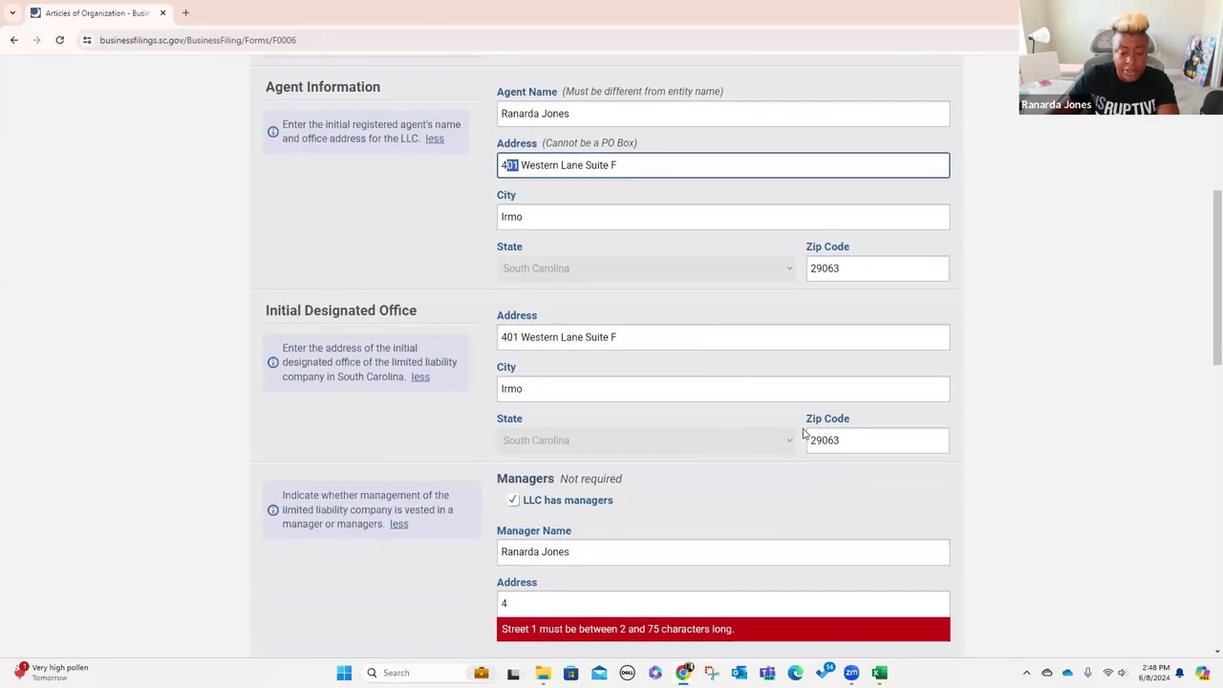
scroll(801, 434, "down", 1)
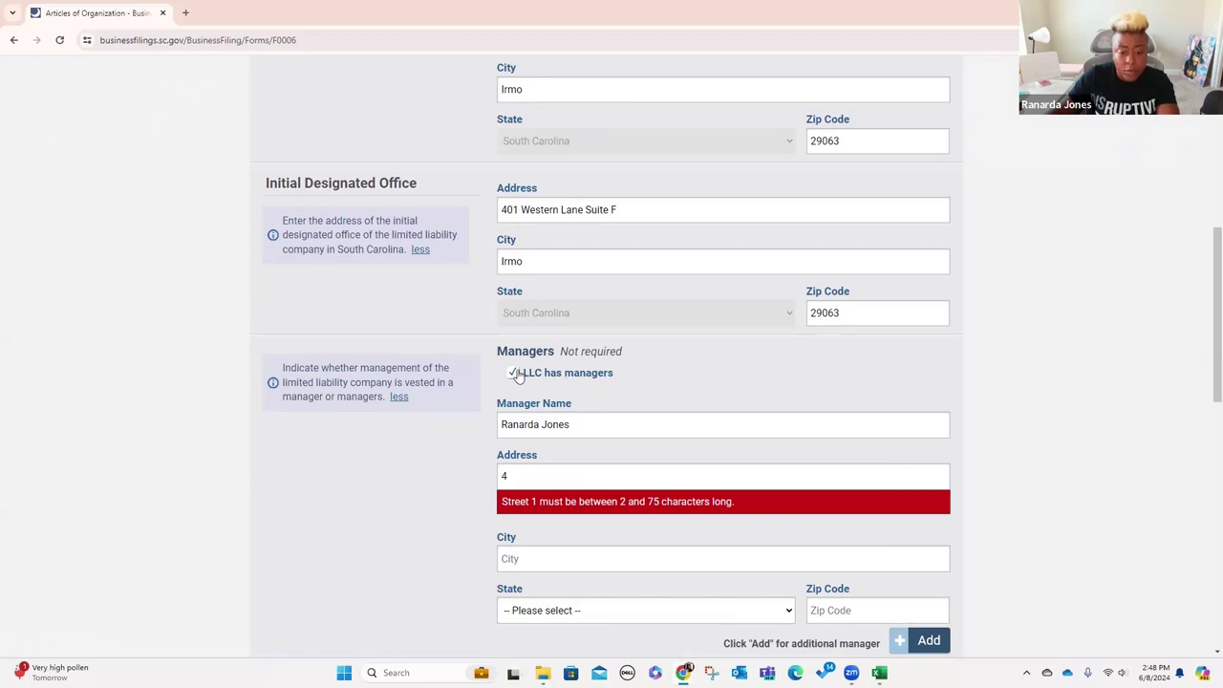
scroll(622, 354, "up", 3)
scroll(622, 355, "down", 3)
Enter the manager's street address, suite, city and zip code, matching the designated office
left_click(603, 404)
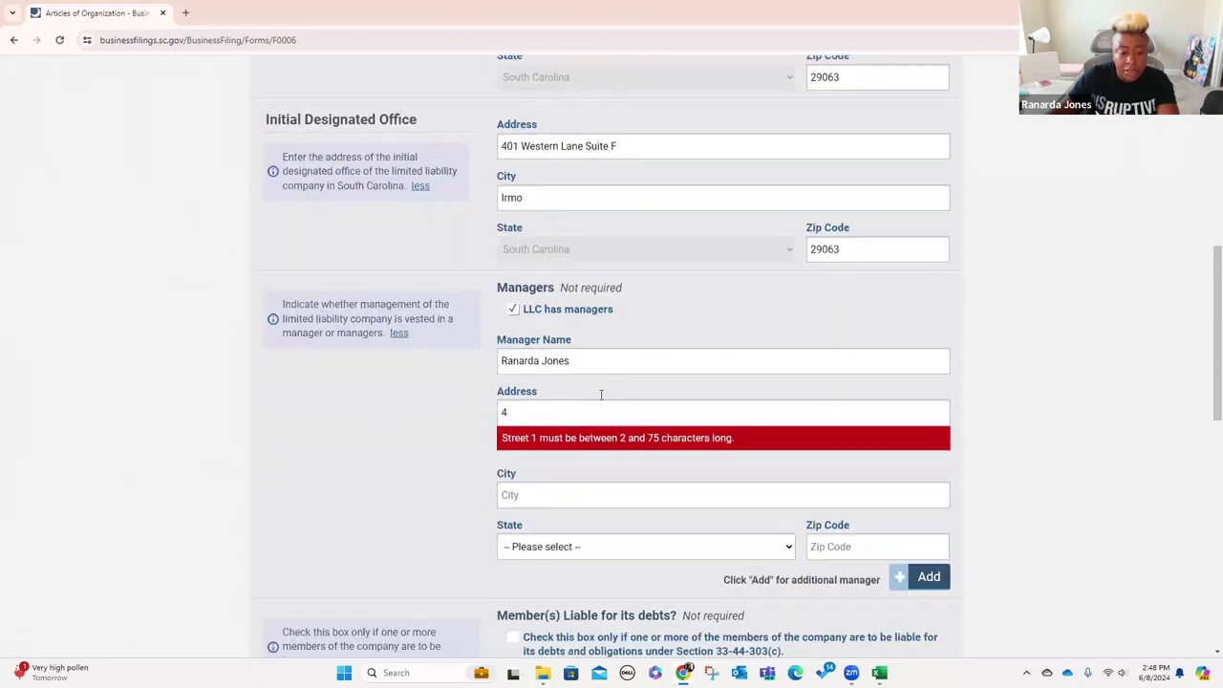
key("Tab")
left_click(617, 411)
key("Tab")
key("Tab")
key("Tab")
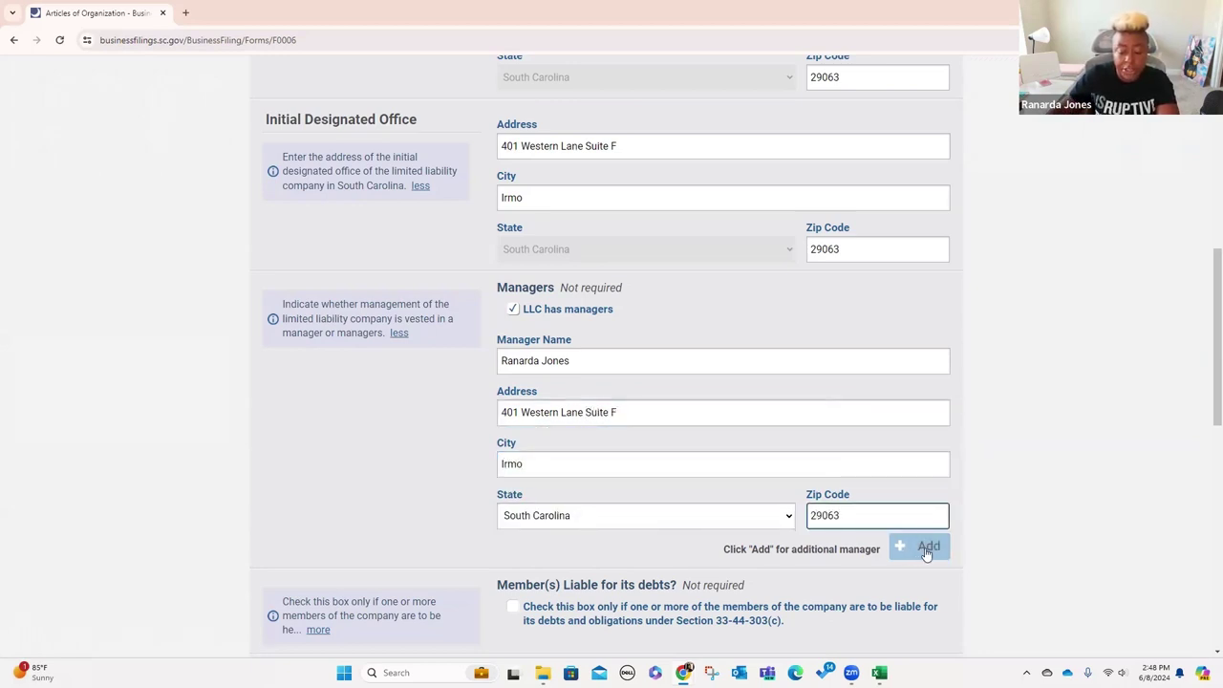
scroll(699, 418, "down", 2)
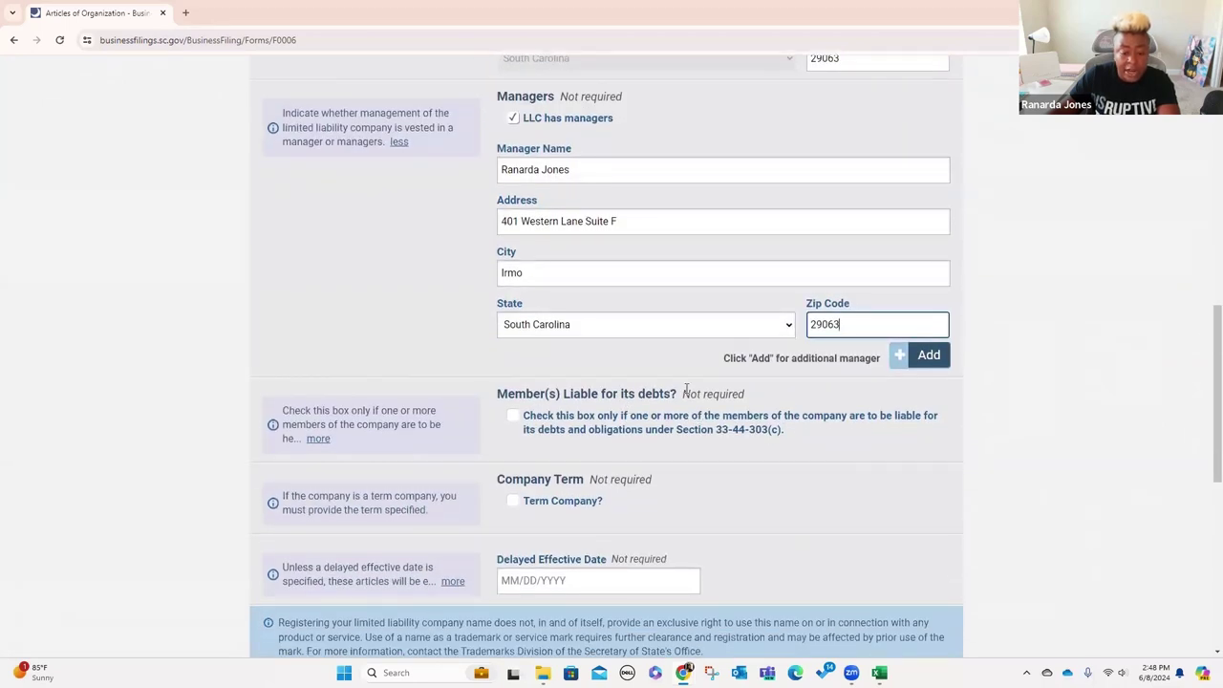
left_click_drag(685, 389, 754, 391)
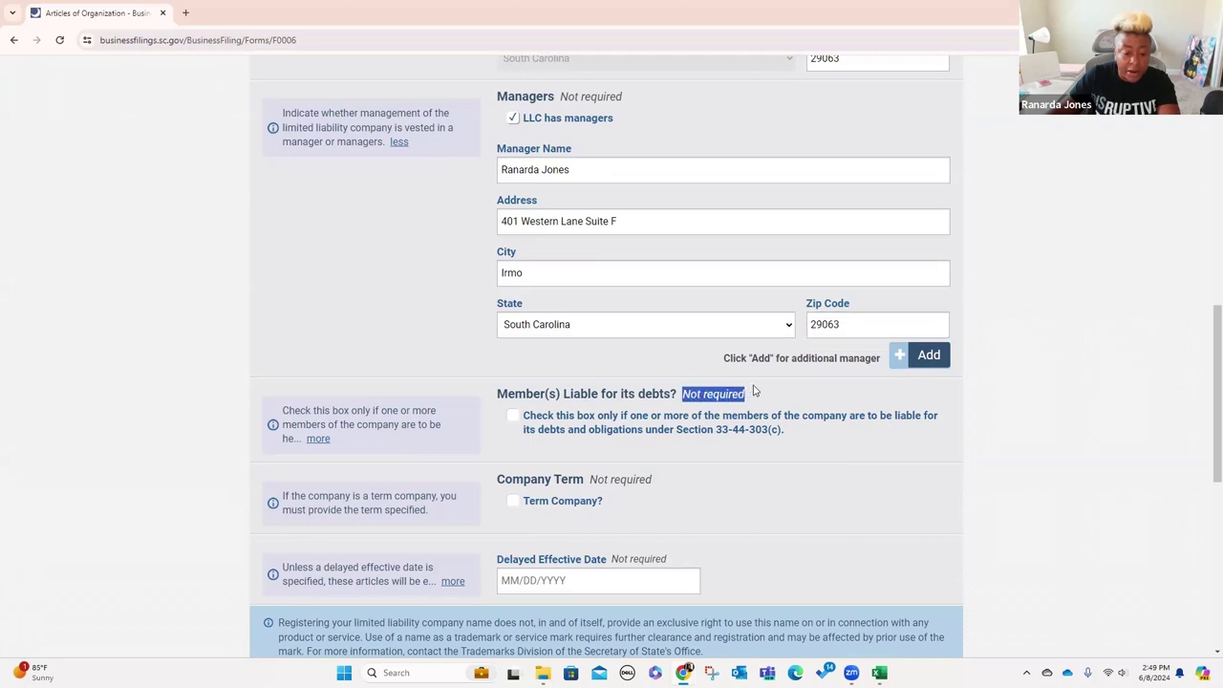
left_click_drag(591, 481, 666, 480)
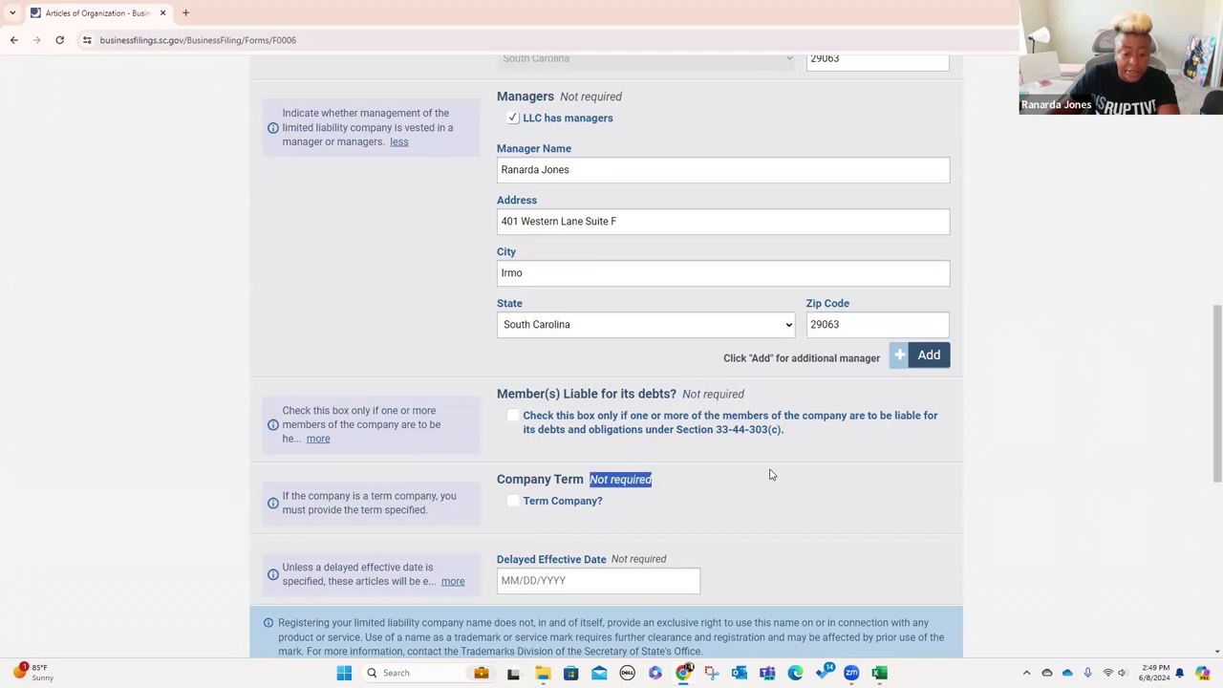
scroll(770, 473, "down", 2)
left_click_drag(612, 368, 669, 369)
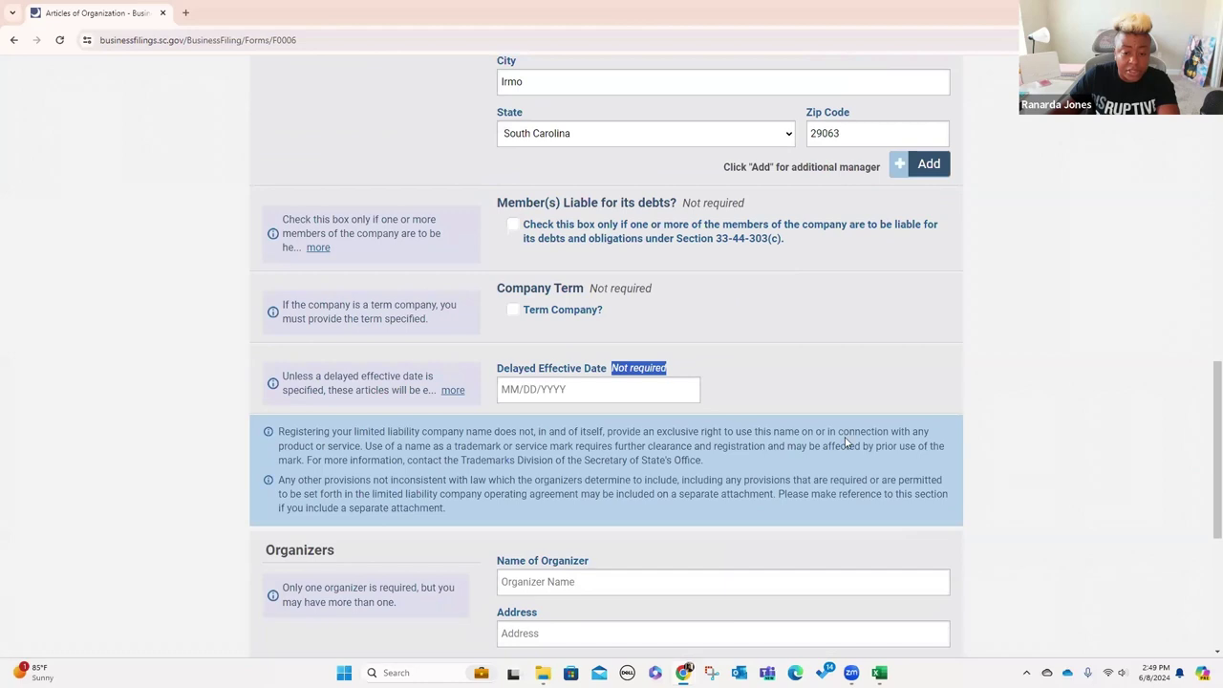
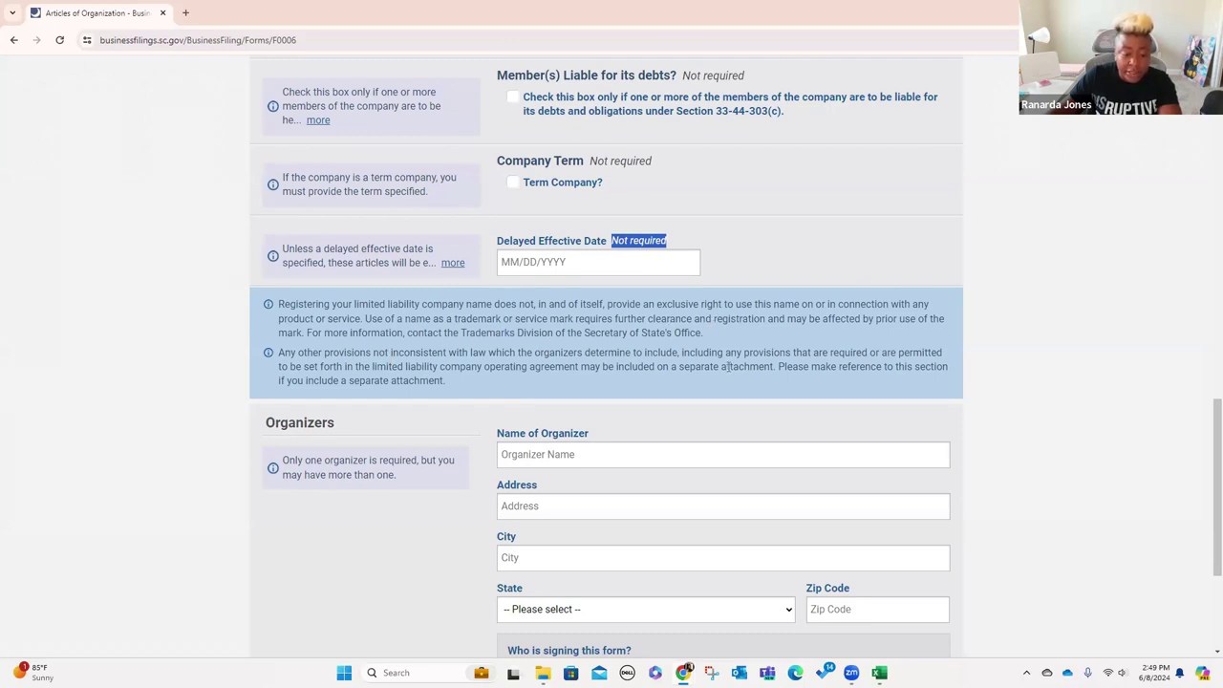
Enter the organizer's name and fill their address from the saved suggestion
scroll(729, 364, "down", 2)
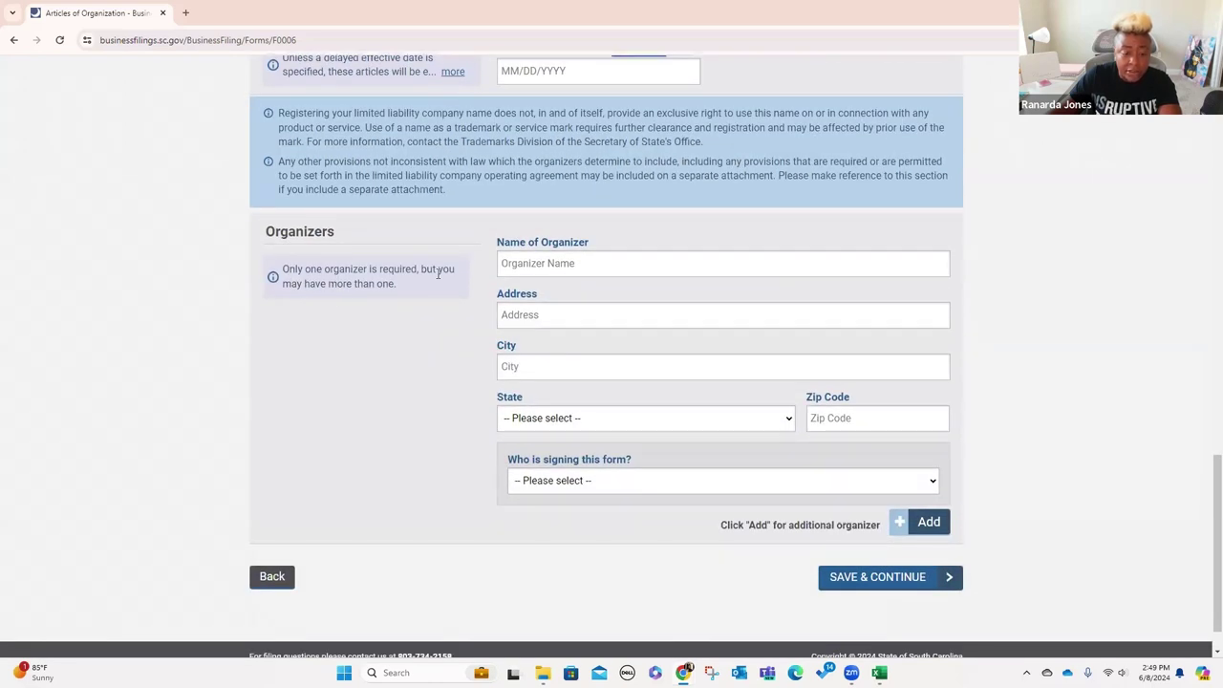
left_click(609, 271)
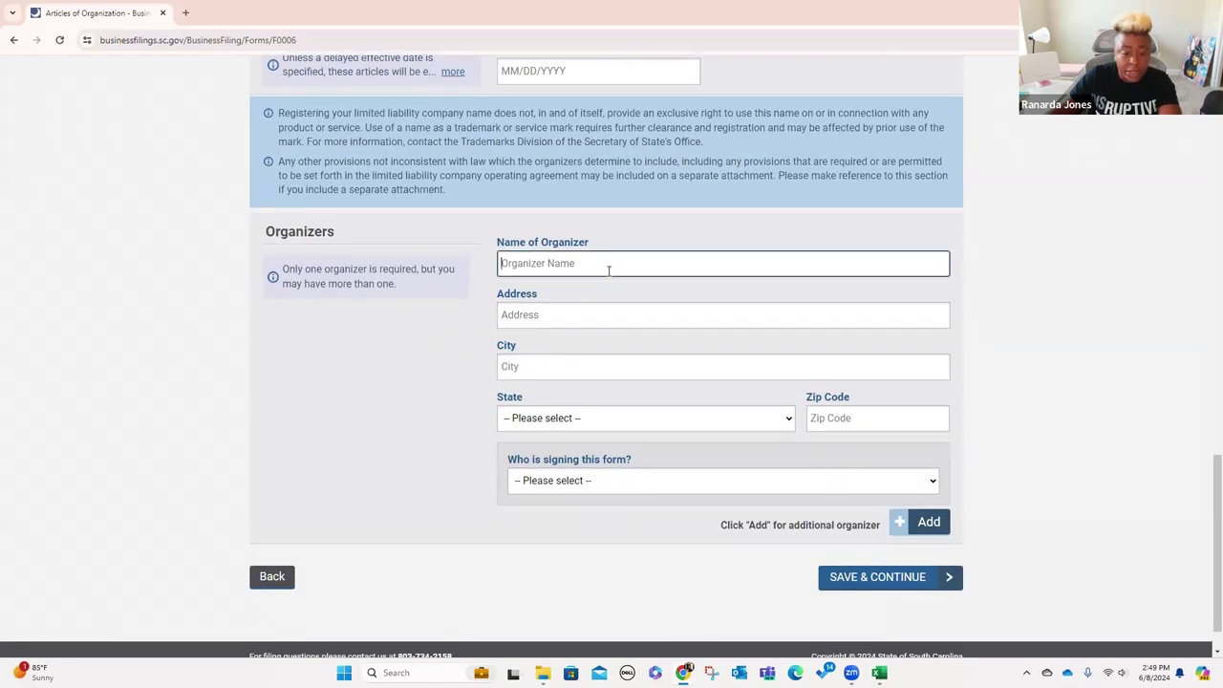
type("Ranarda J")
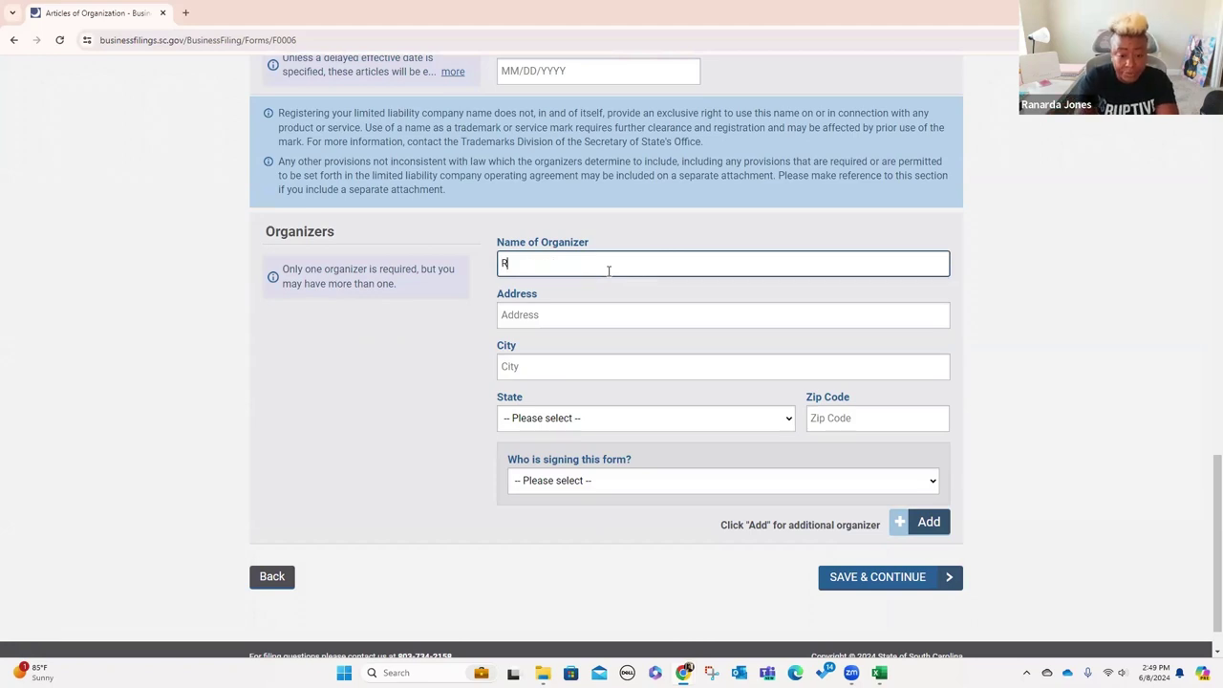
left_click(614, 323)
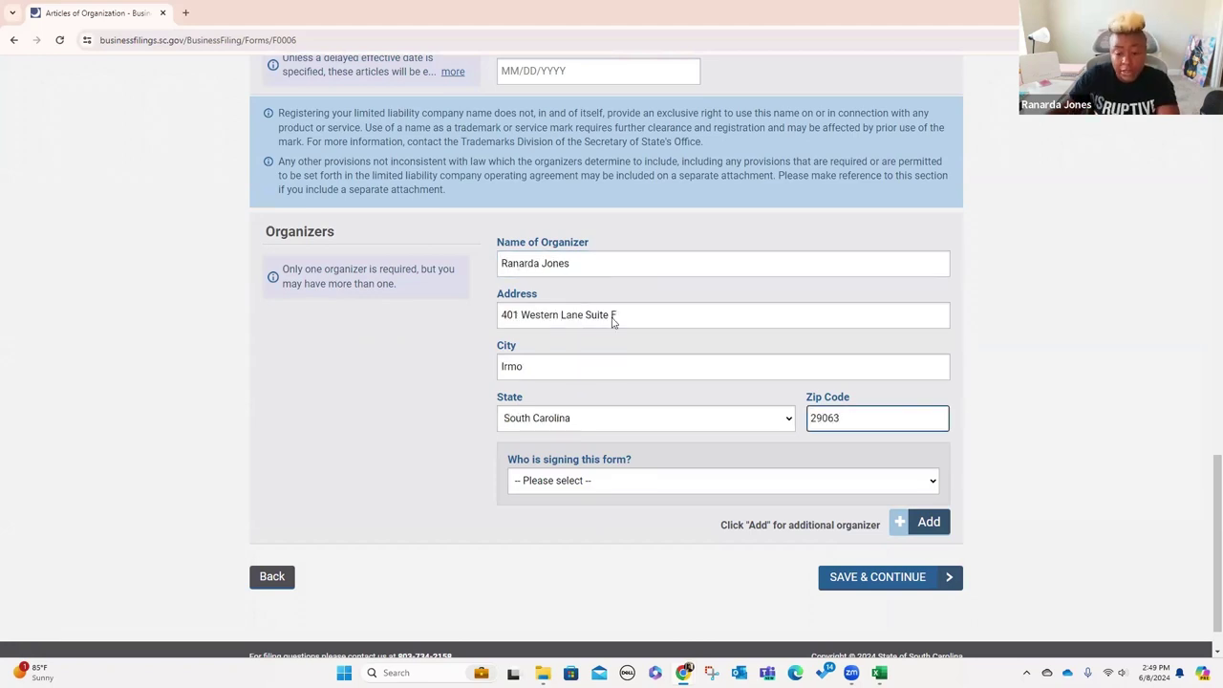
Set Organizer as the signer, accept the electronic signature agreement, and type the organizer's signature
left_click(635, 484)
left_click(580, 515)
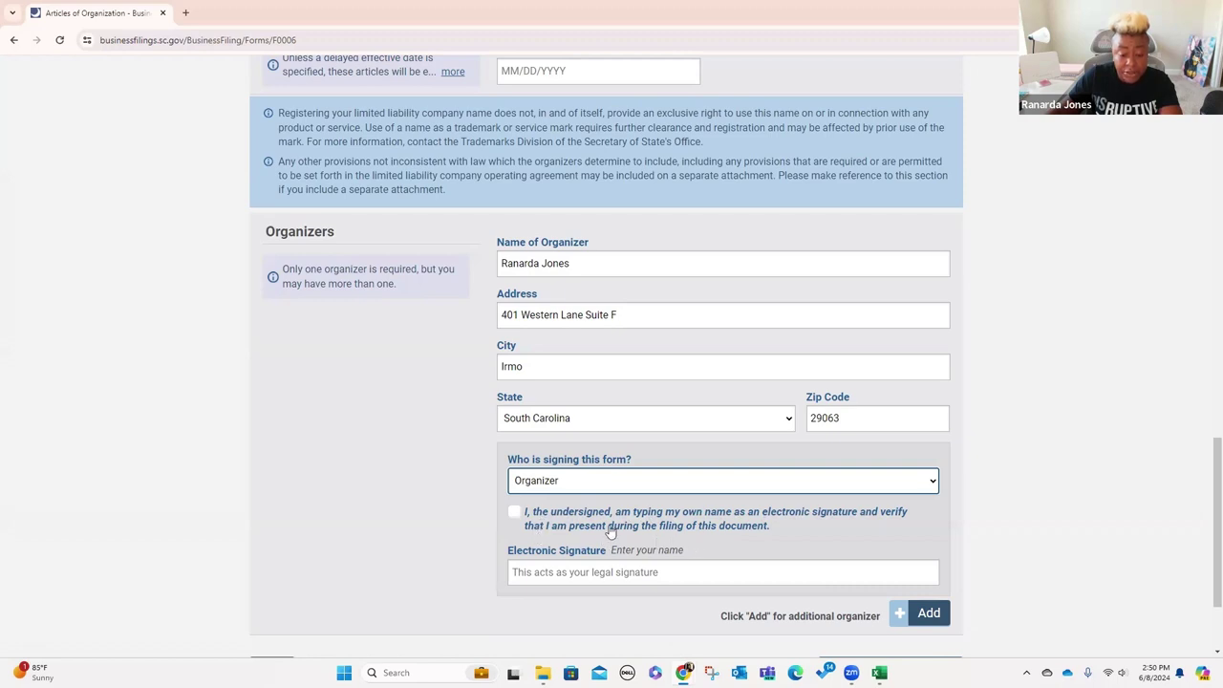
left_click(514, 514)
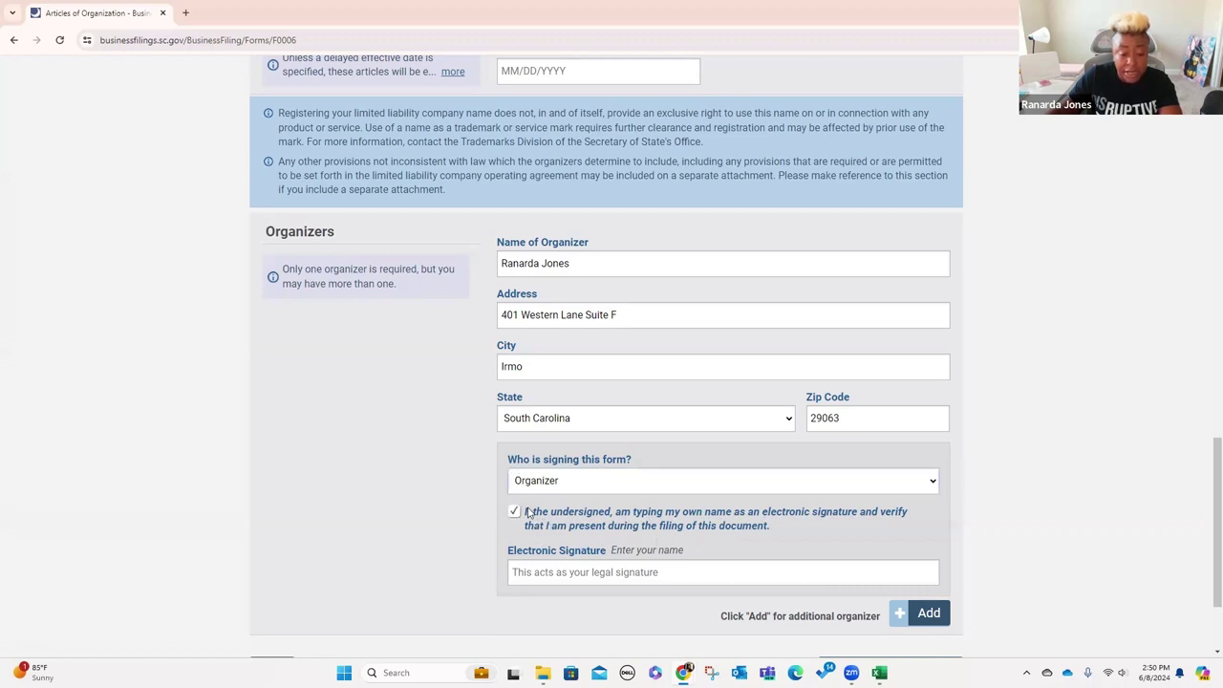
left_click(658, 569)
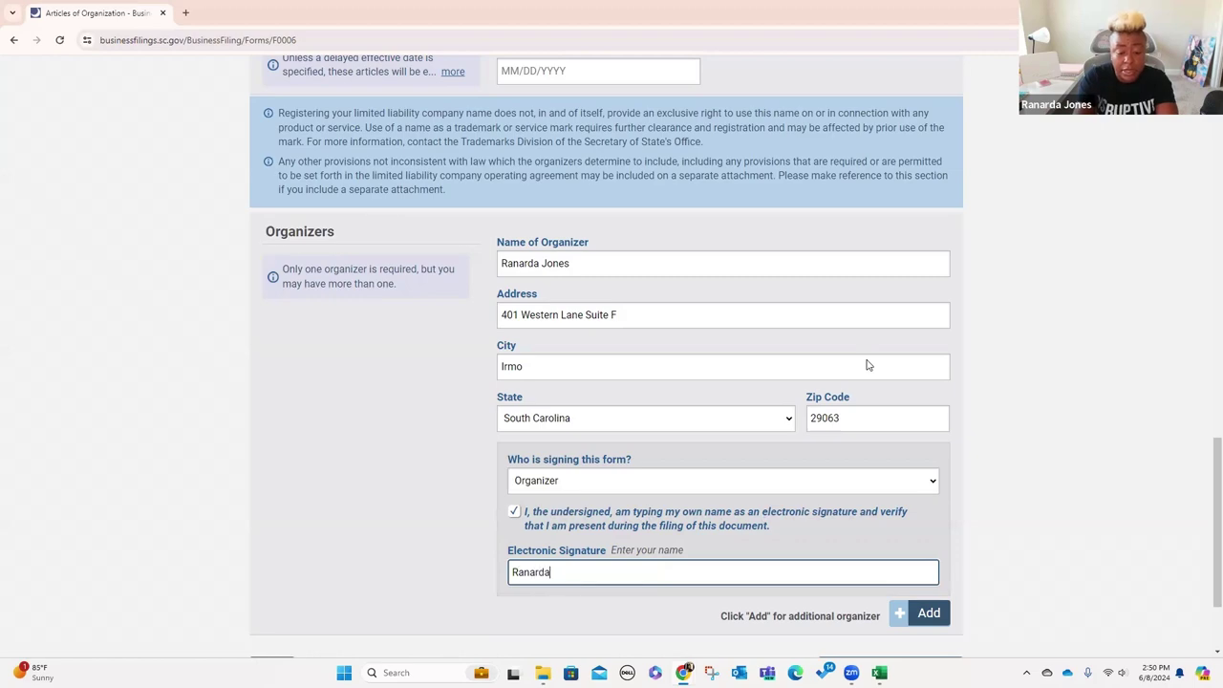
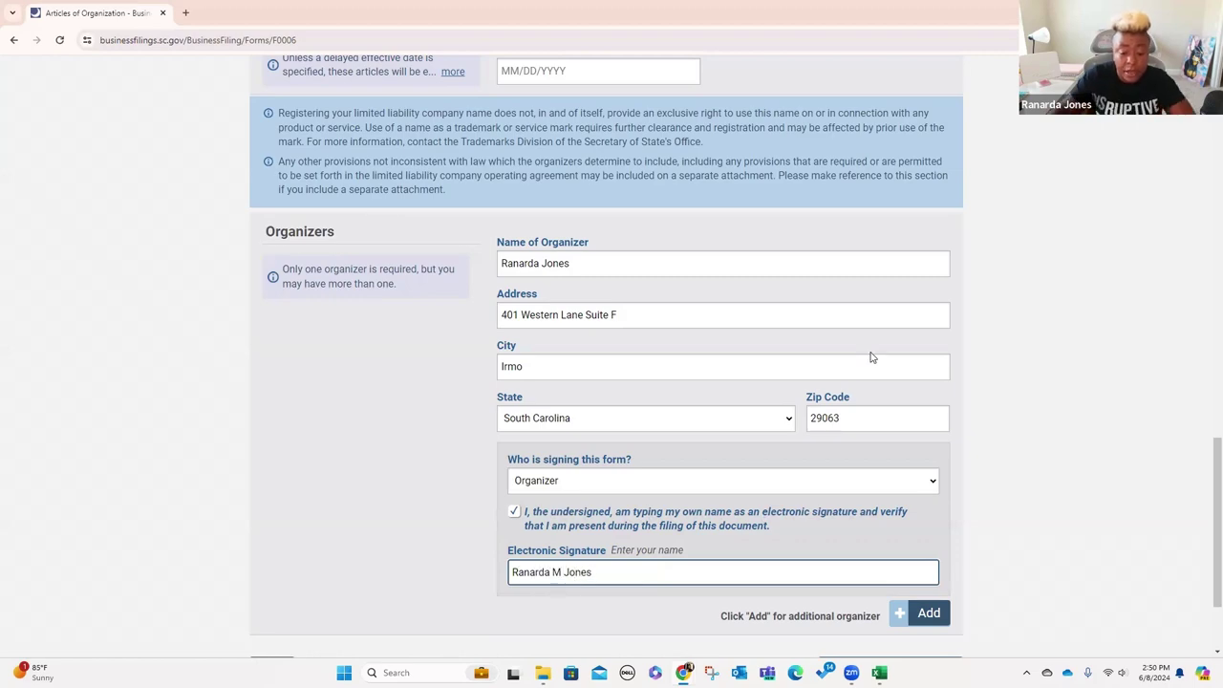
scroll(878, 351, "up", 7)
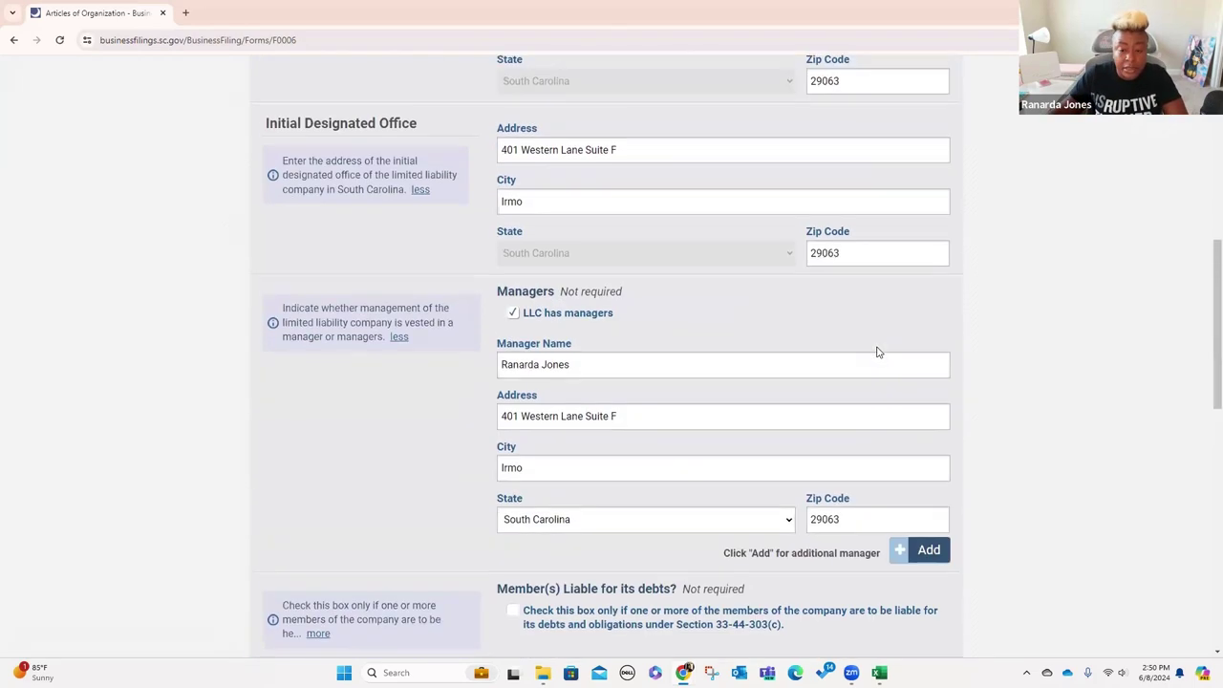
scroll(877, 351, "up", 8)
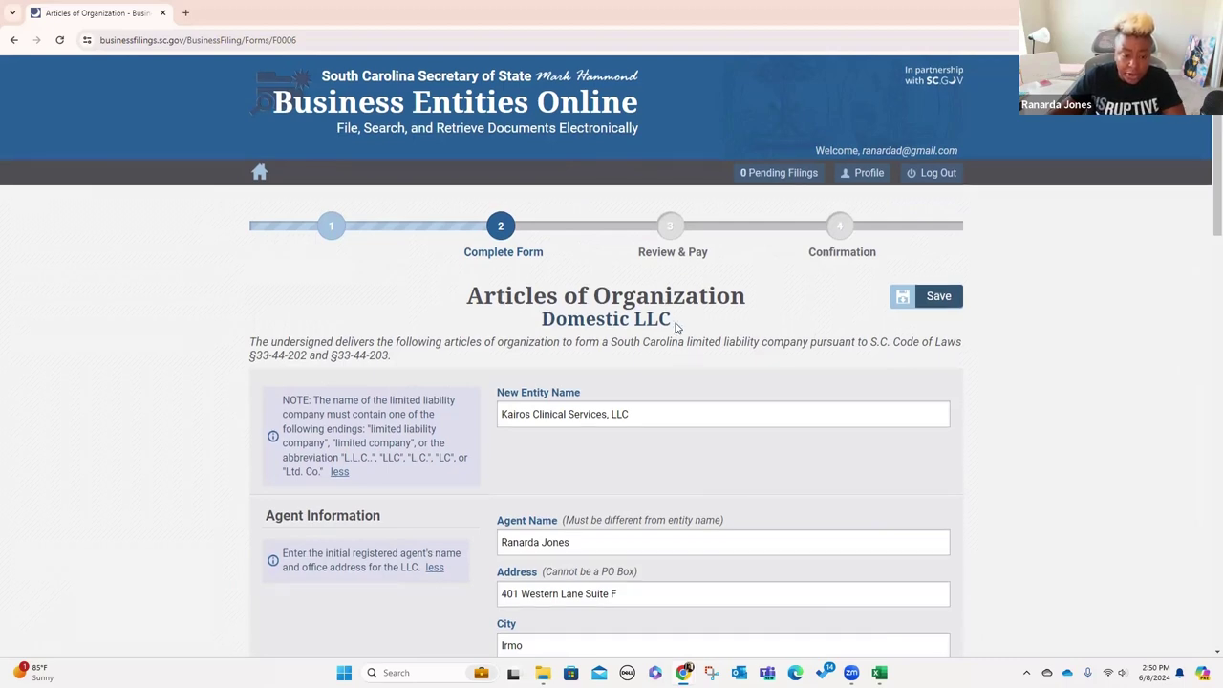
scroll(573, 306, "down", 2)
scroll(611, 382, "down", 2)
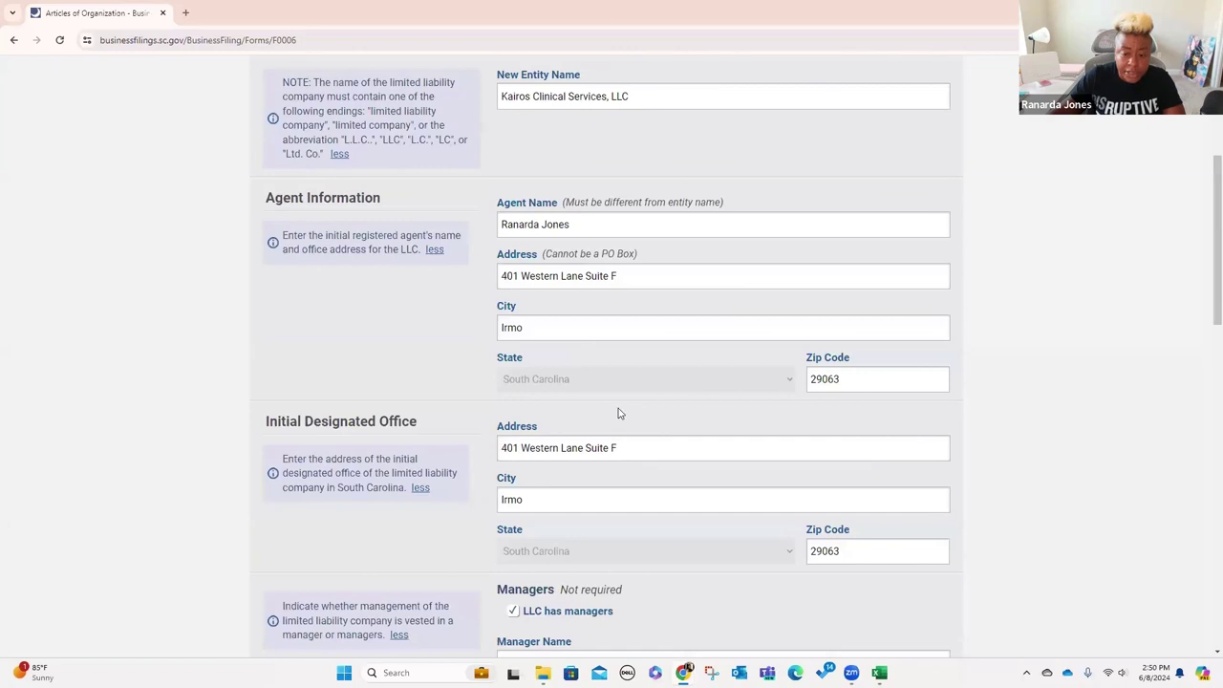
scroll(617, 413, "down", 5)
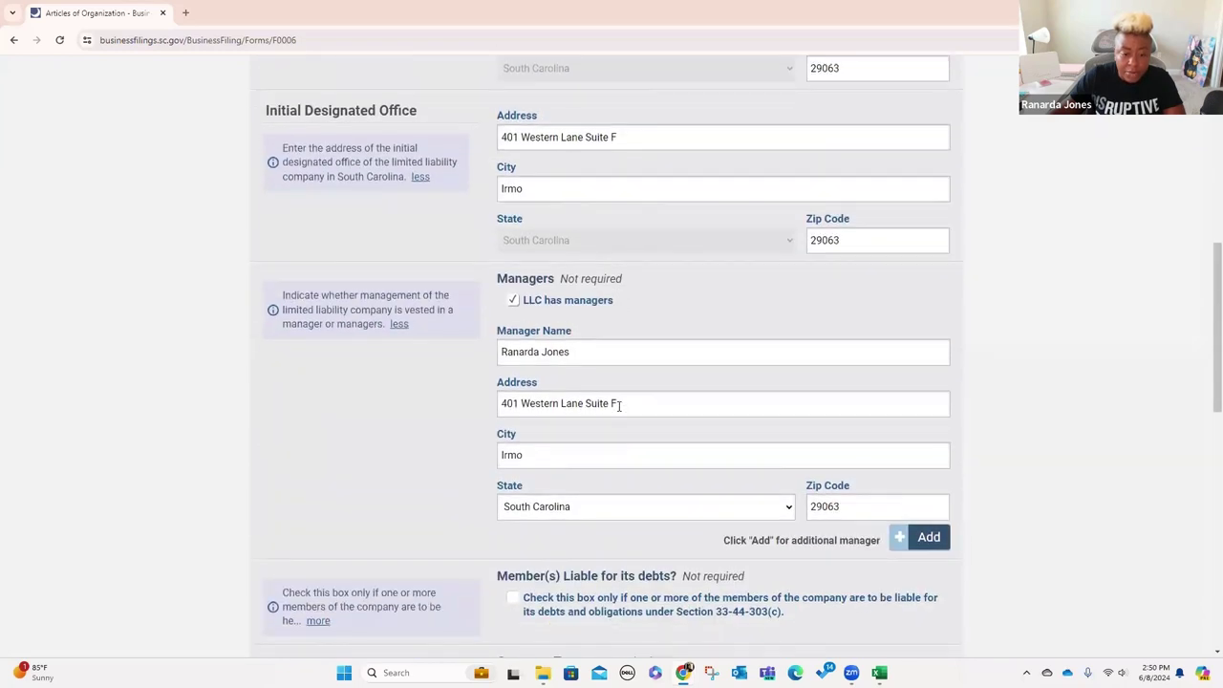
scroll(587, 344, "down", 2)
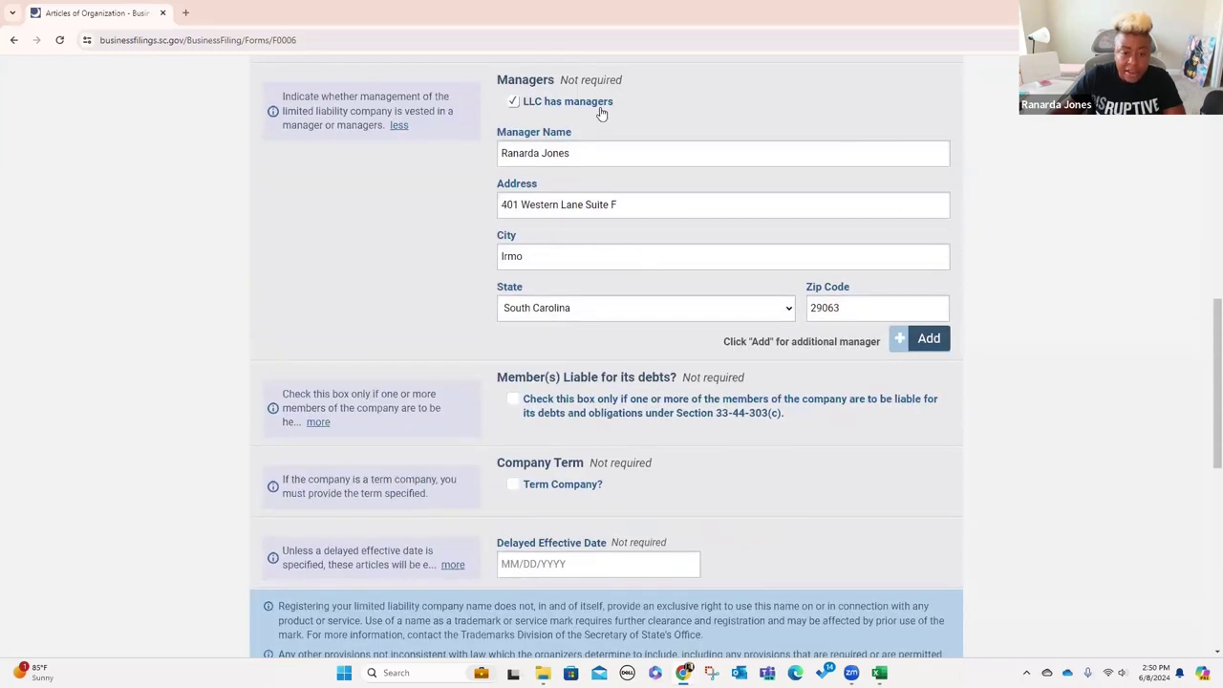
scroll(628, 331, "down", 1)
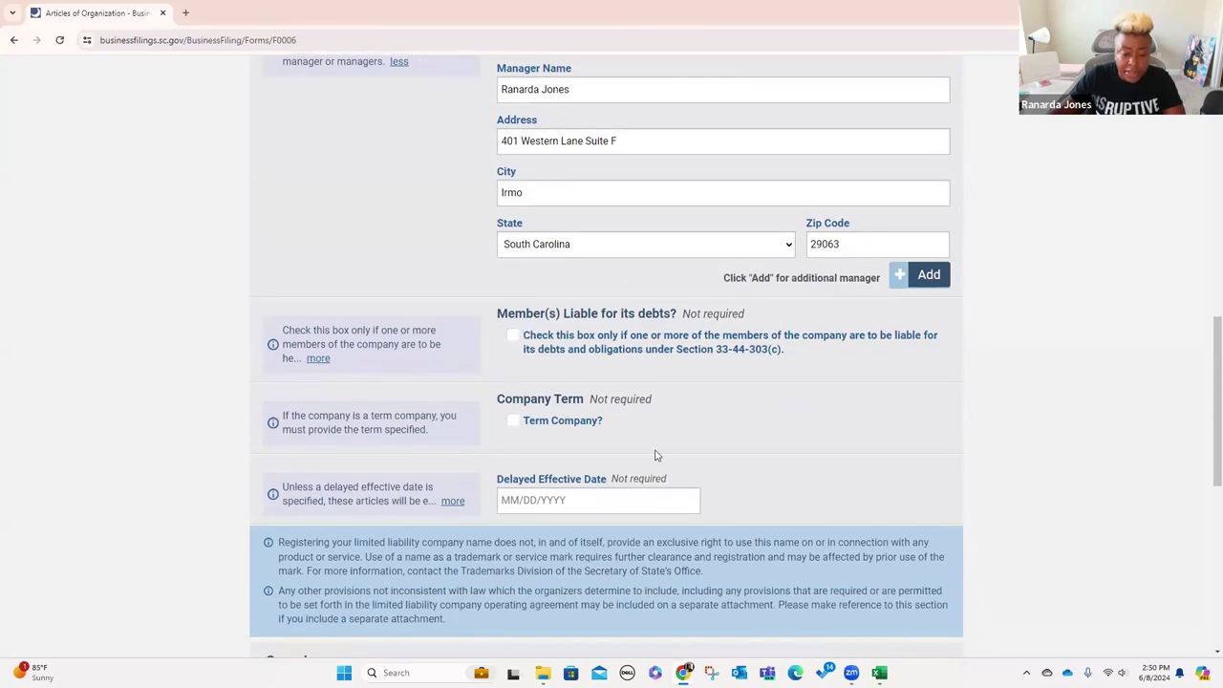
scroll(655, 455, "down", 3)
scroll(658, 354, "down", 2)
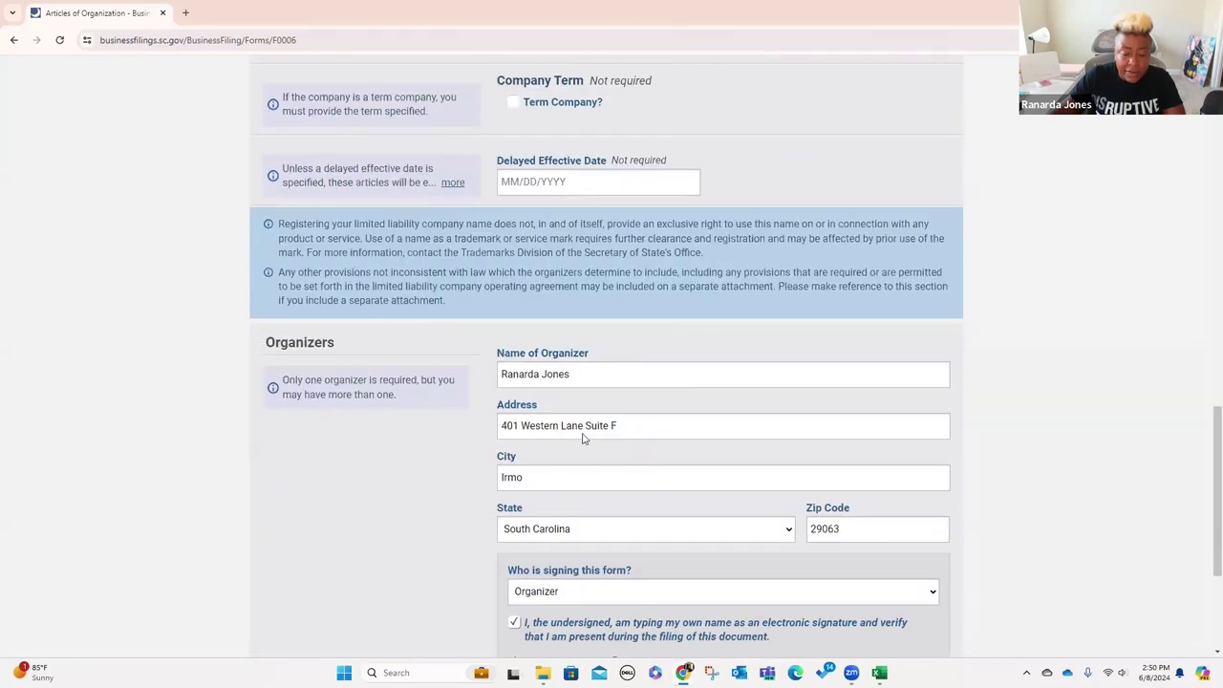
scroll(634, 360, "down", 4)
left_click(643, 342)
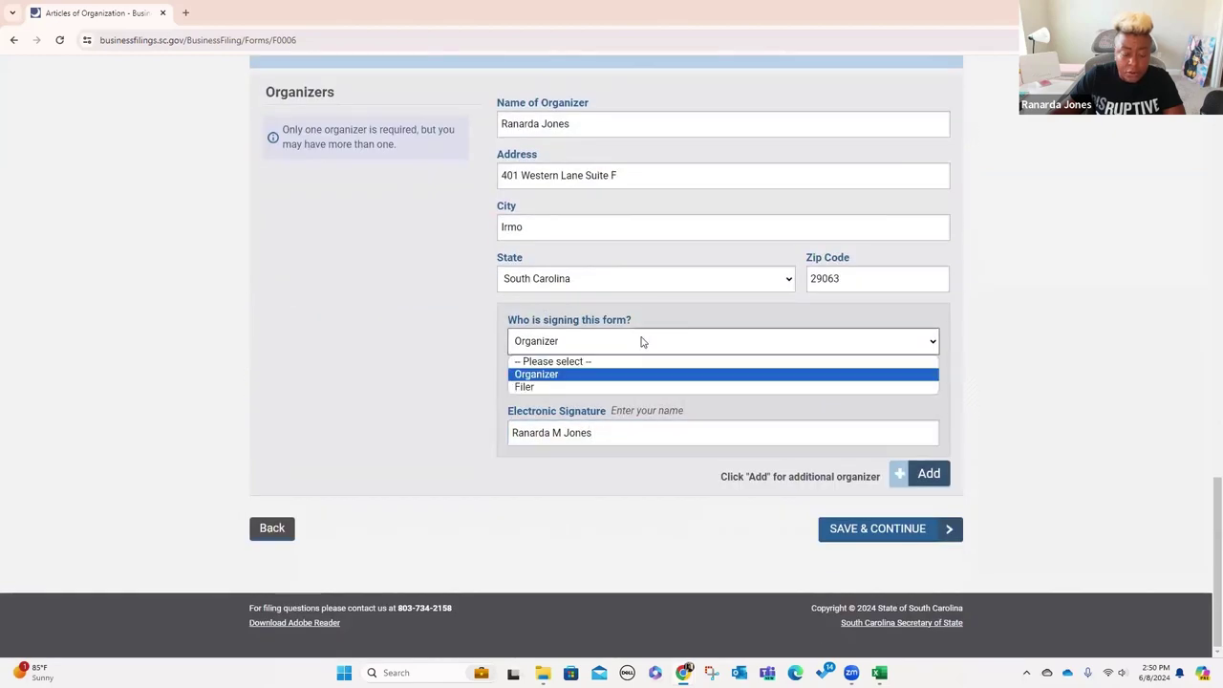
left_click(642, 341)
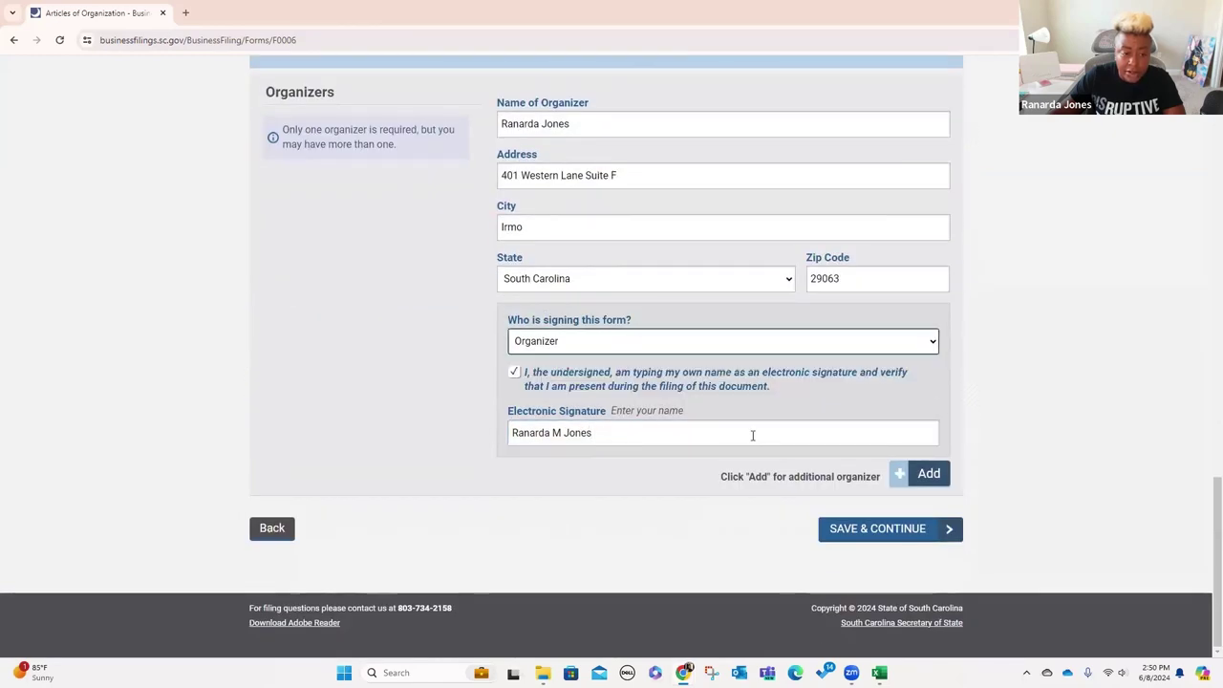
scroll(752, 435, "up", 9)
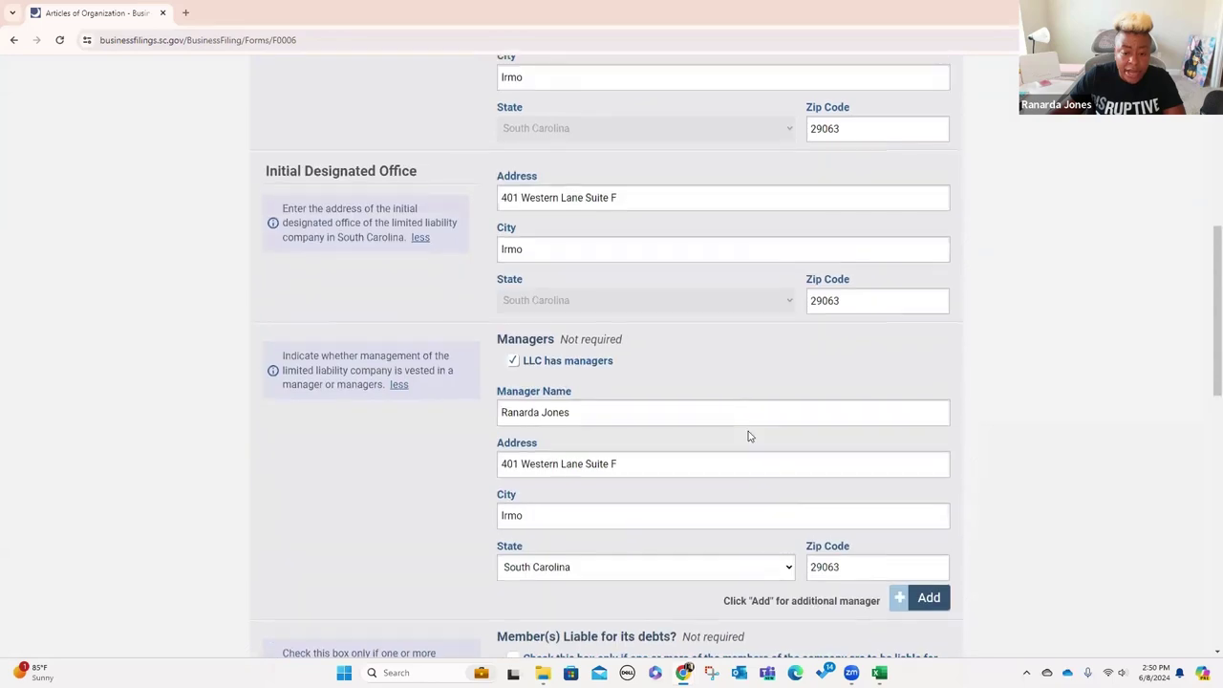
scroll(748, 436, "up", 4)
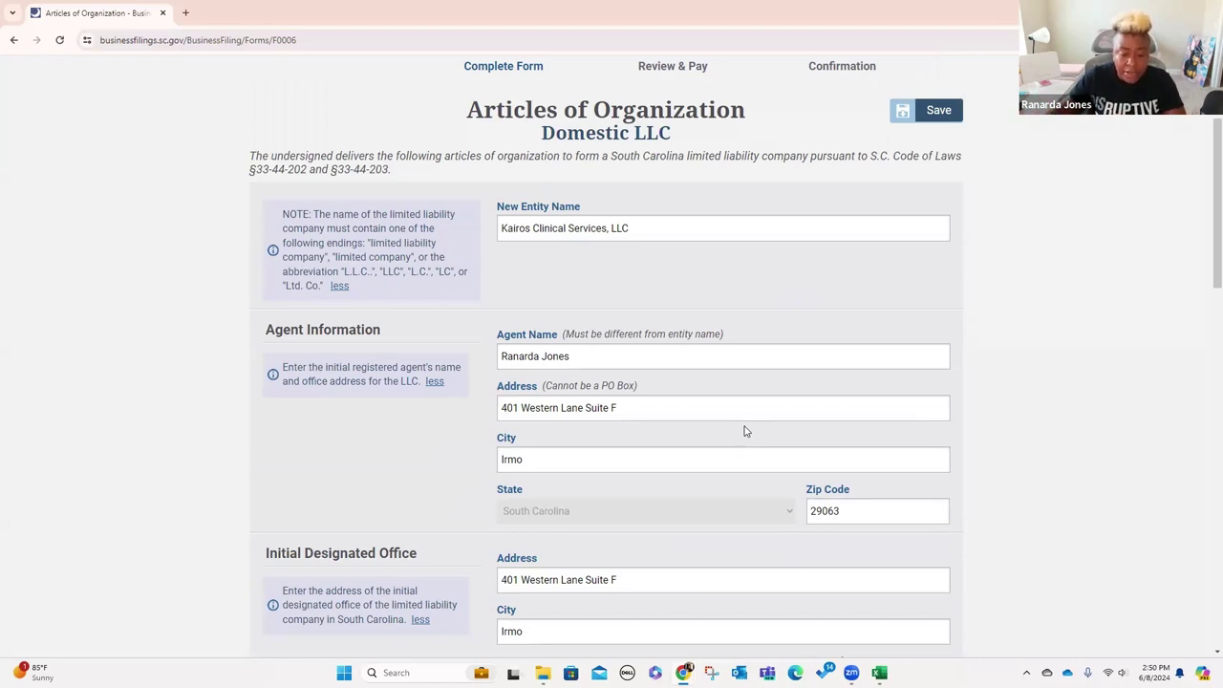
scroll(745, 431, "down", 7)
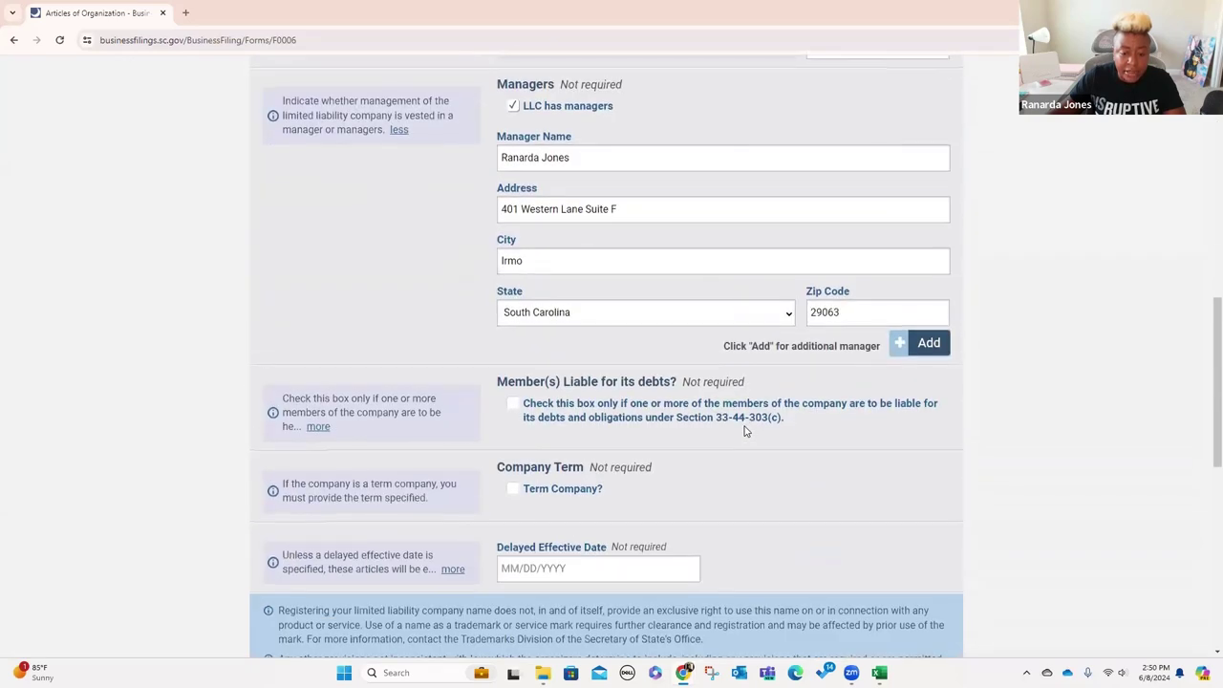
scroll(745, 431, "down", 4)
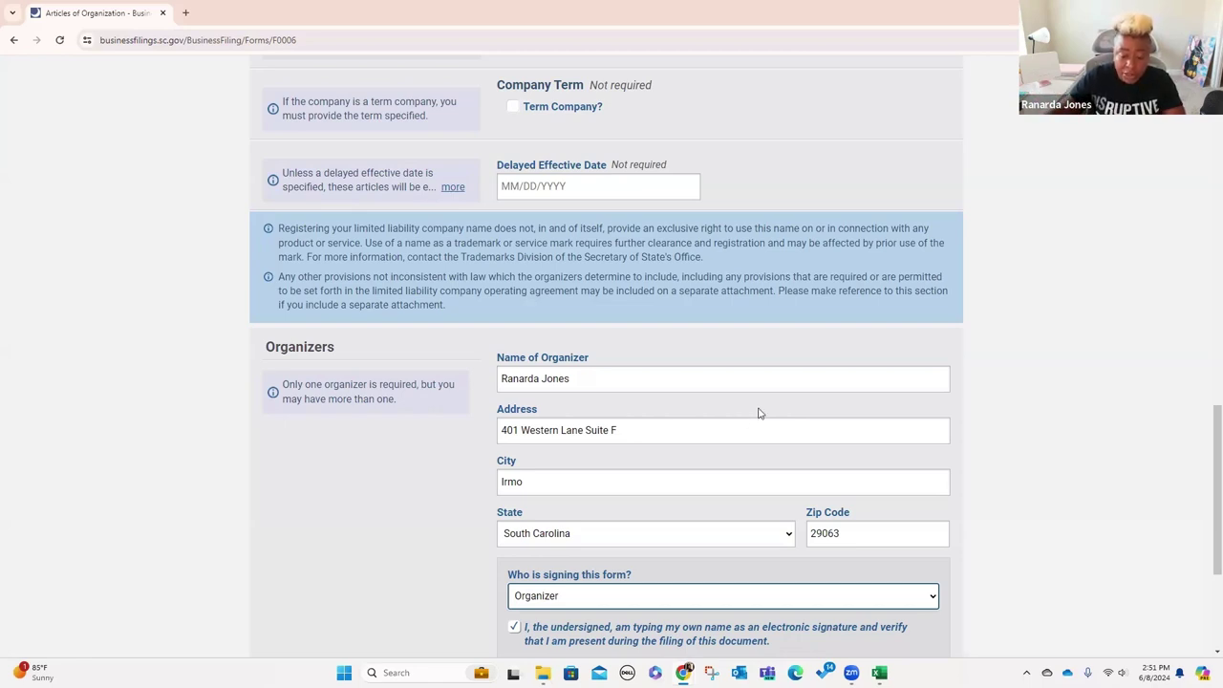
scroll(756, 415, "down", 3)
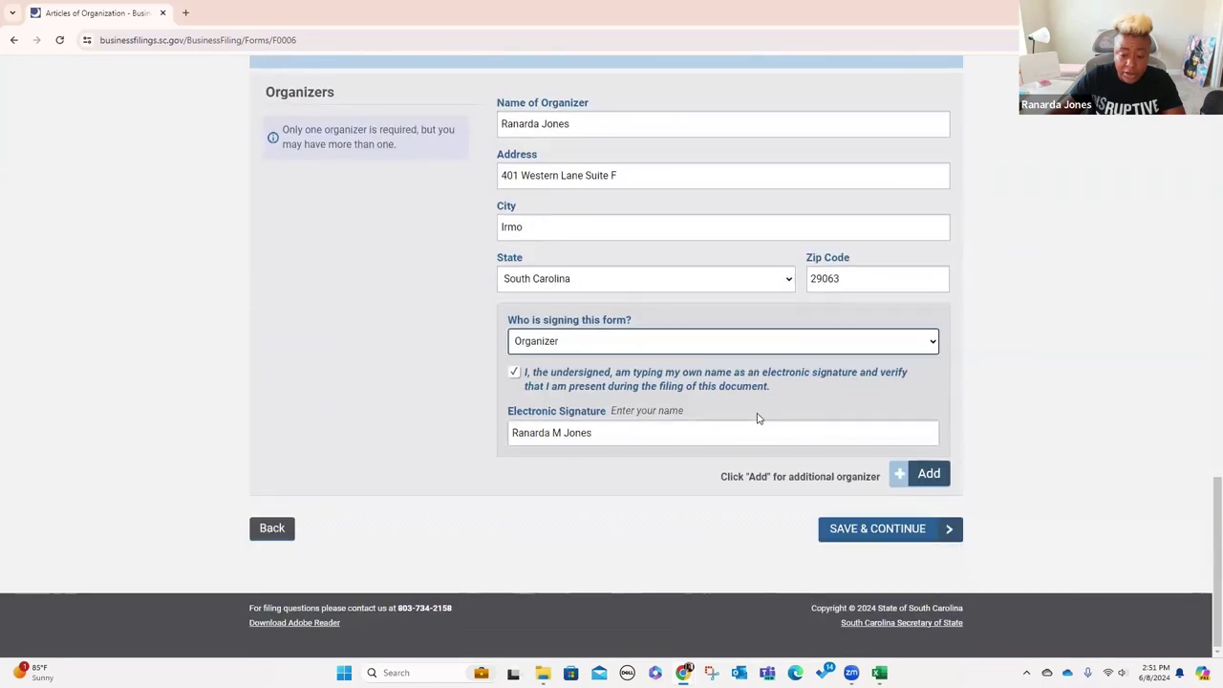
Save the Articles, view the optional CL-1 form's description, and continue past the Summary of Forms
left_click(912, 534)
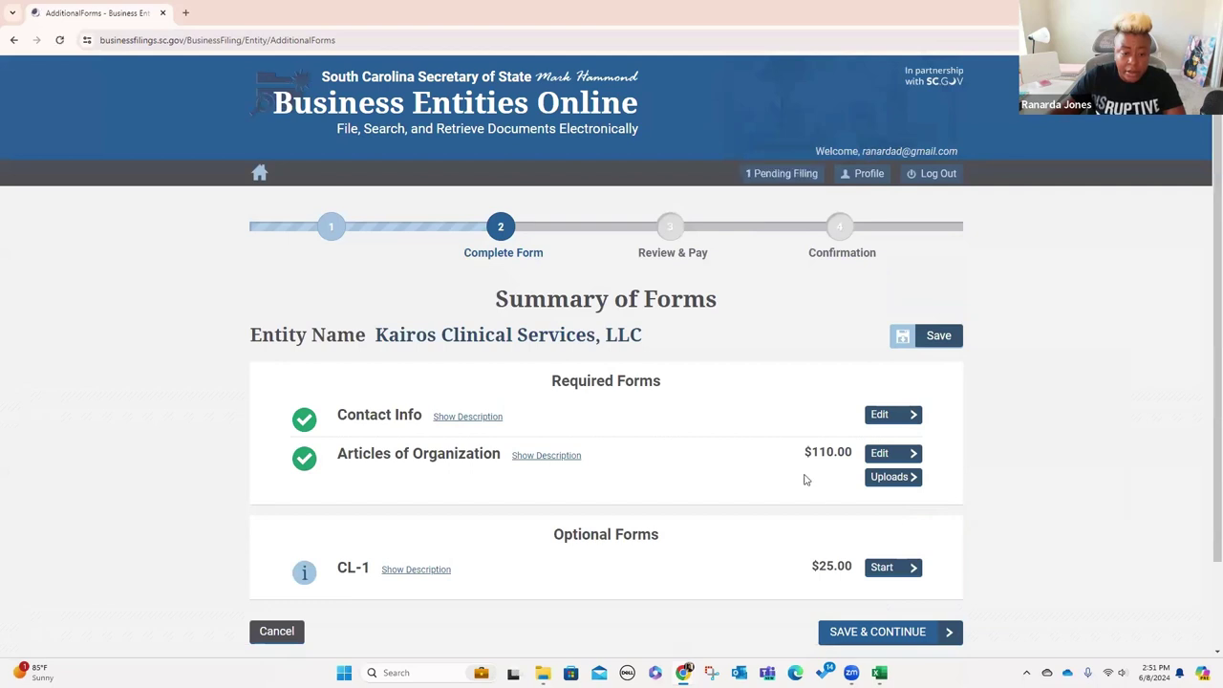
scroll(644, 334, "down", 2)
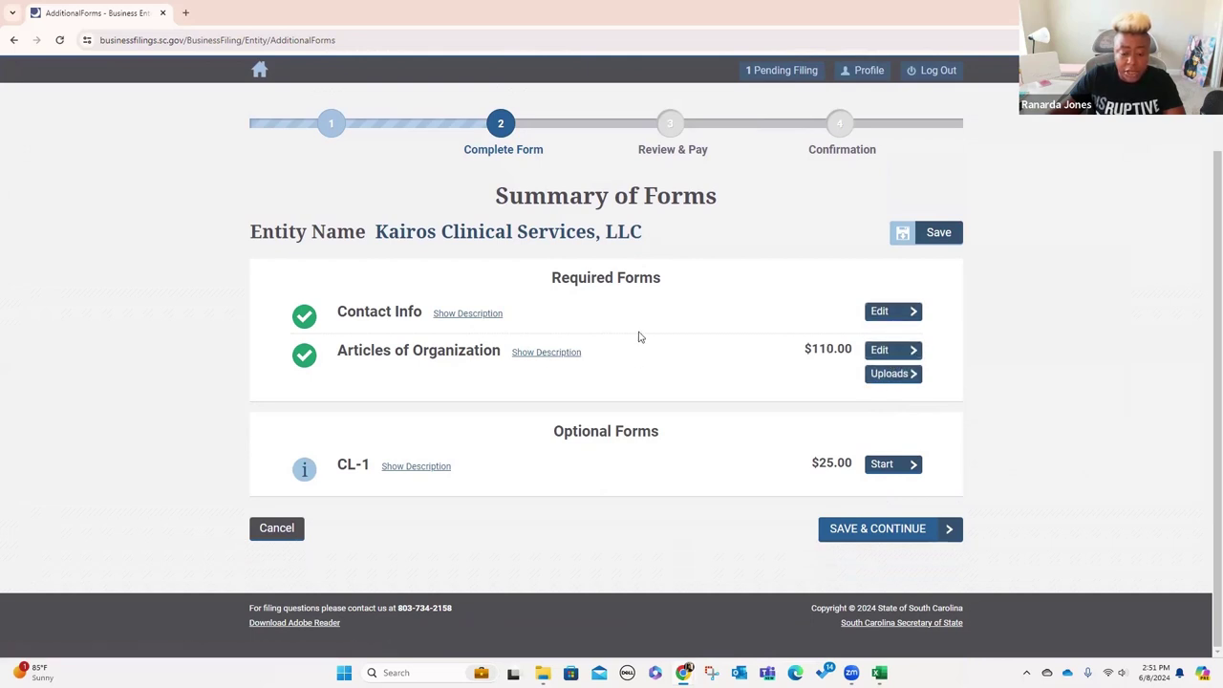
left_click(426, 469)
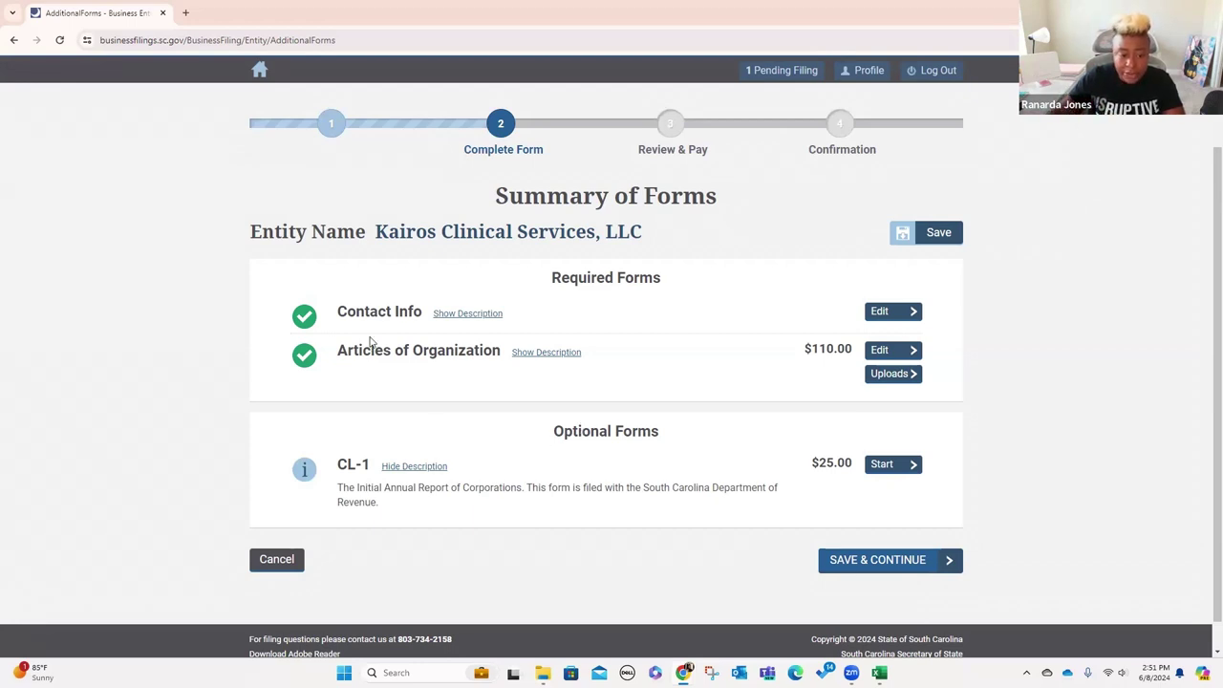
left_click(875, 352)
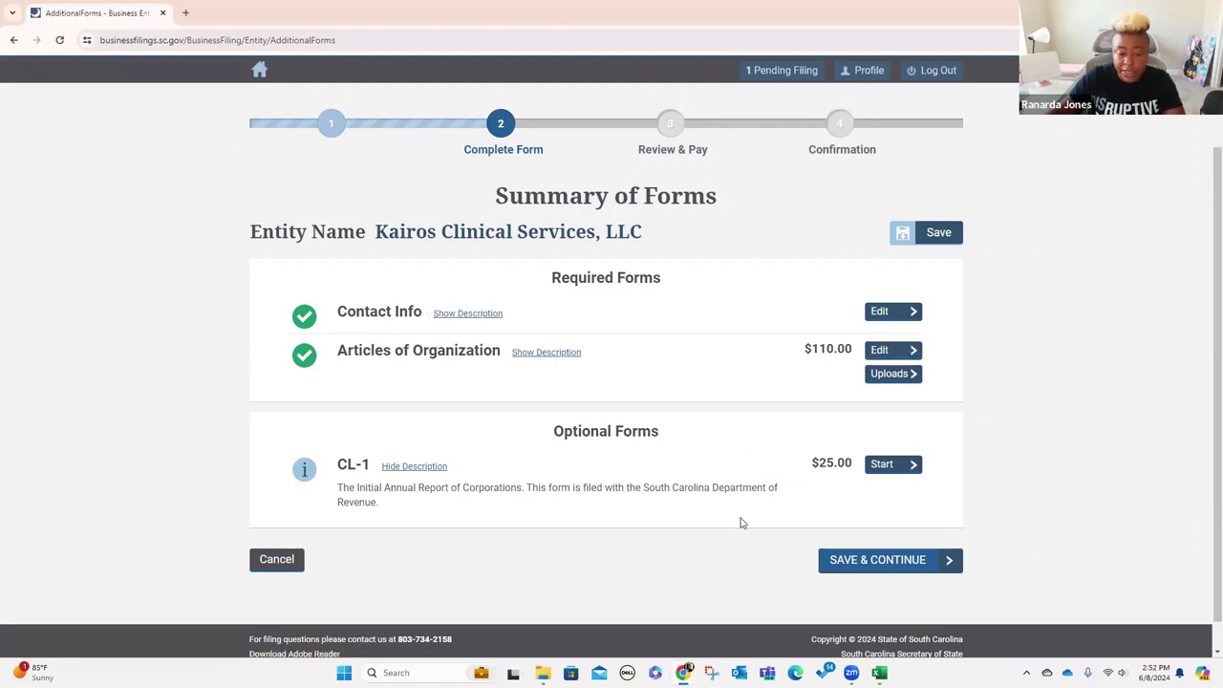
left_click(910, 559)
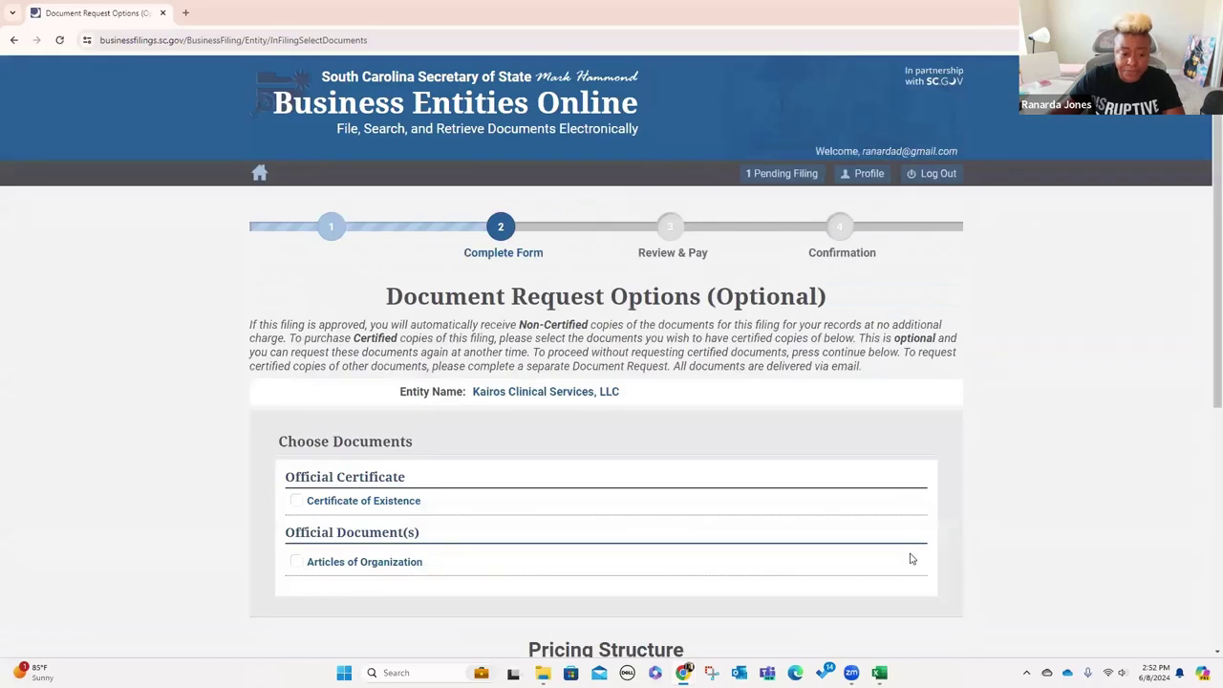
Highlight the Document Request Options notes on optional certified copies, free non-certified copies and email delivery
scroll(666, 359, "down", 1)
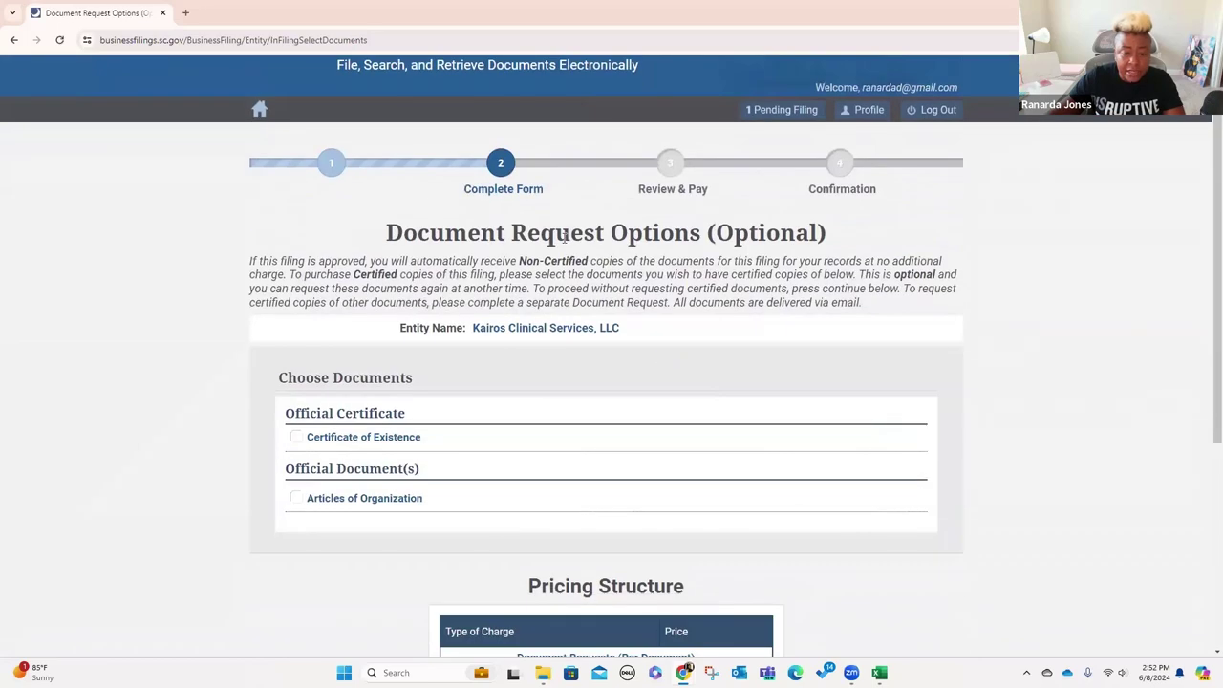
left_click_drag(699, 233, 830, 235)
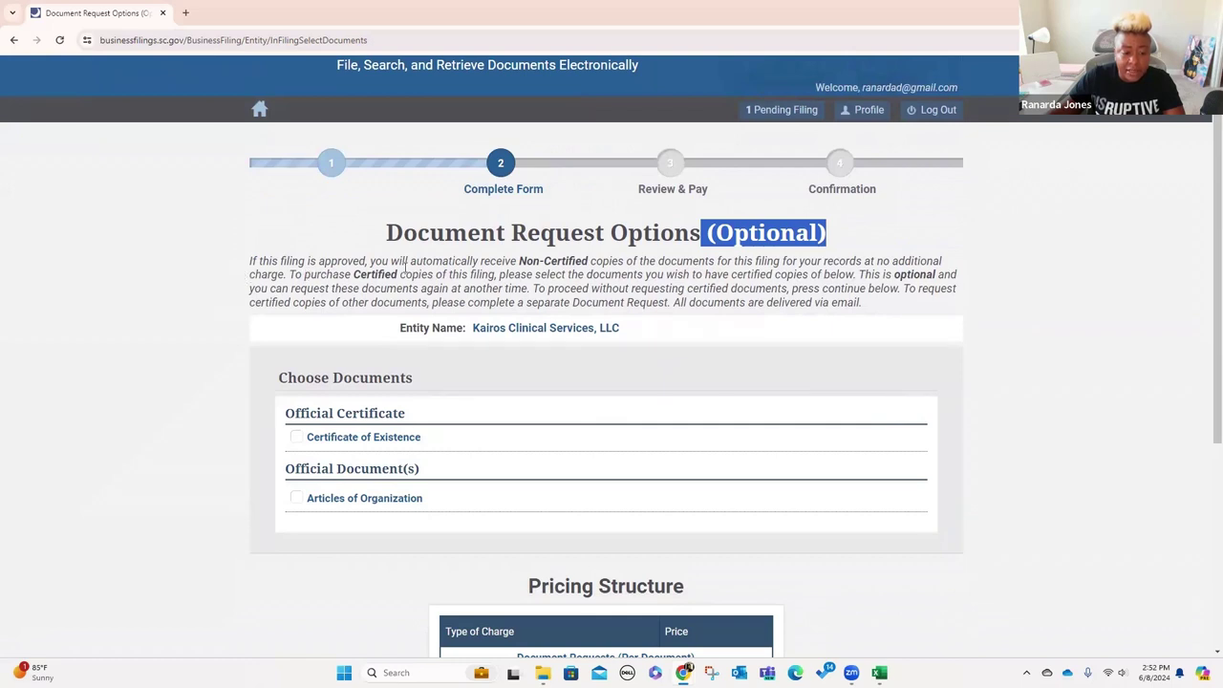
left_click_drag(525, 261, 718, 264)
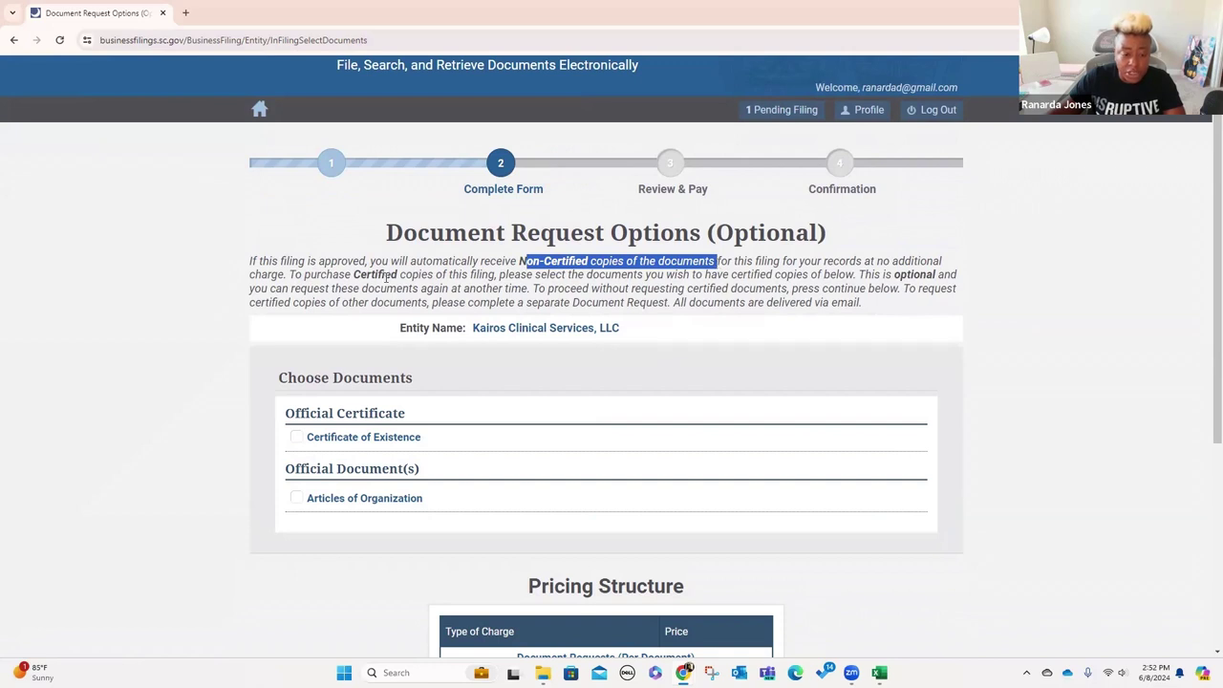
left_click_drag(318, 275, 475, 276)
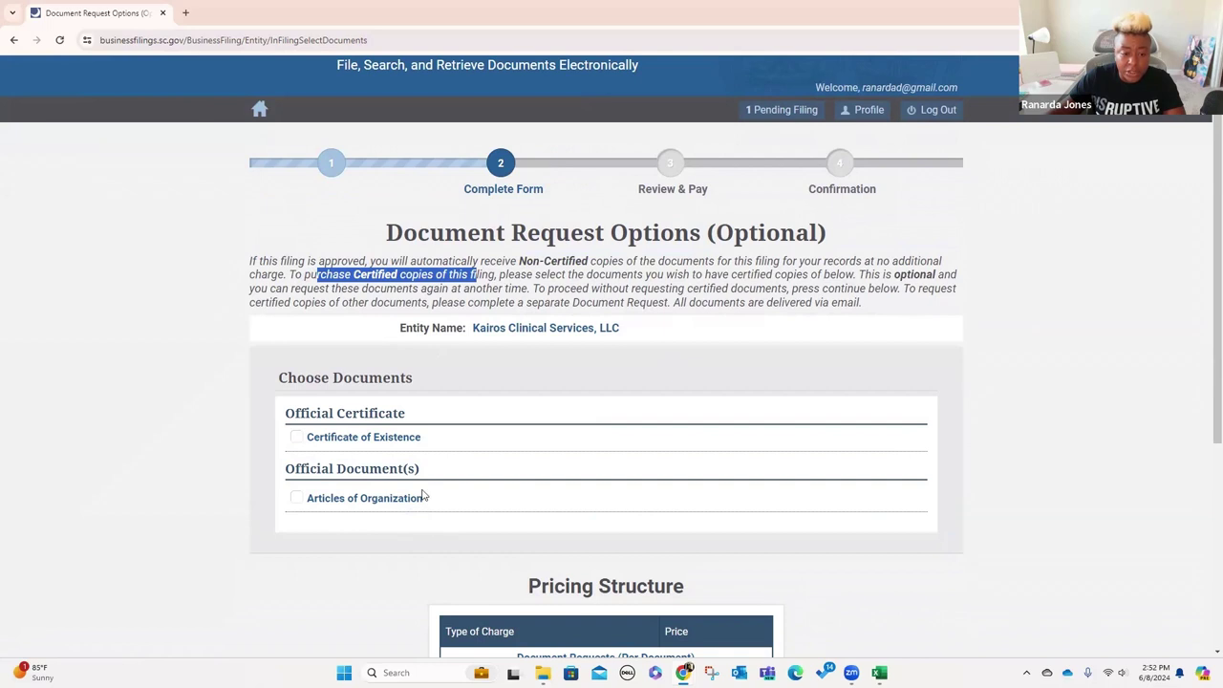
left_click_drag(885, 274, 933, 276)
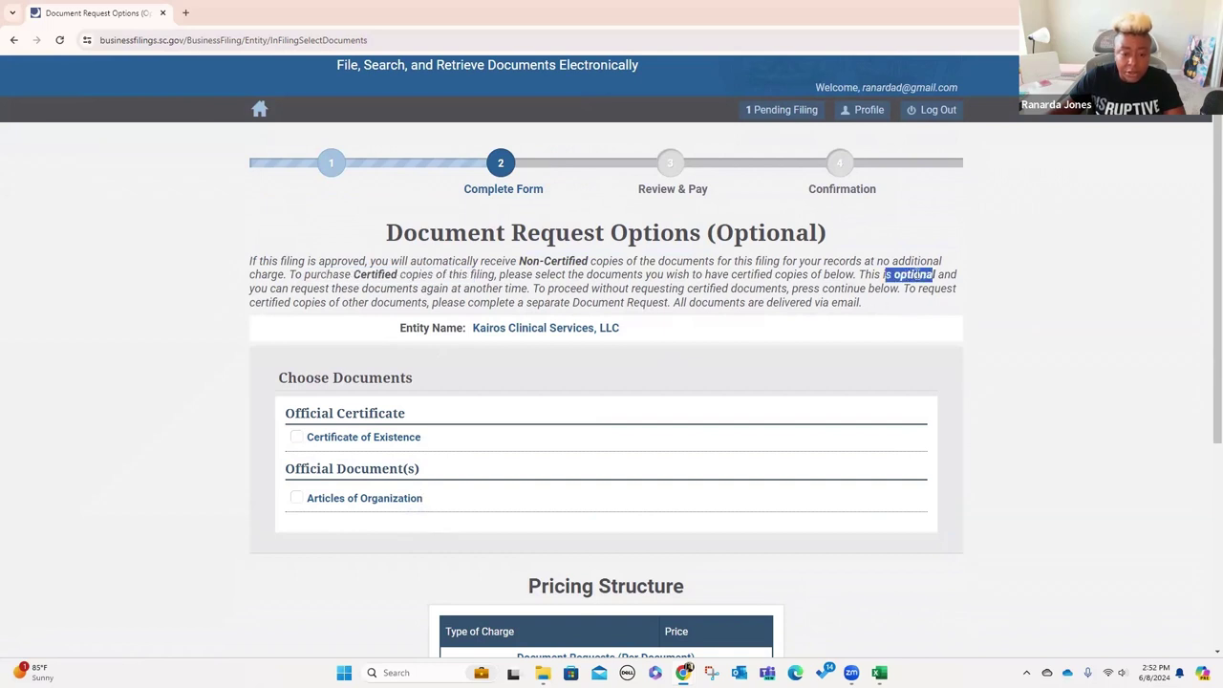
left_click_drag(313, 287, 501, 302)
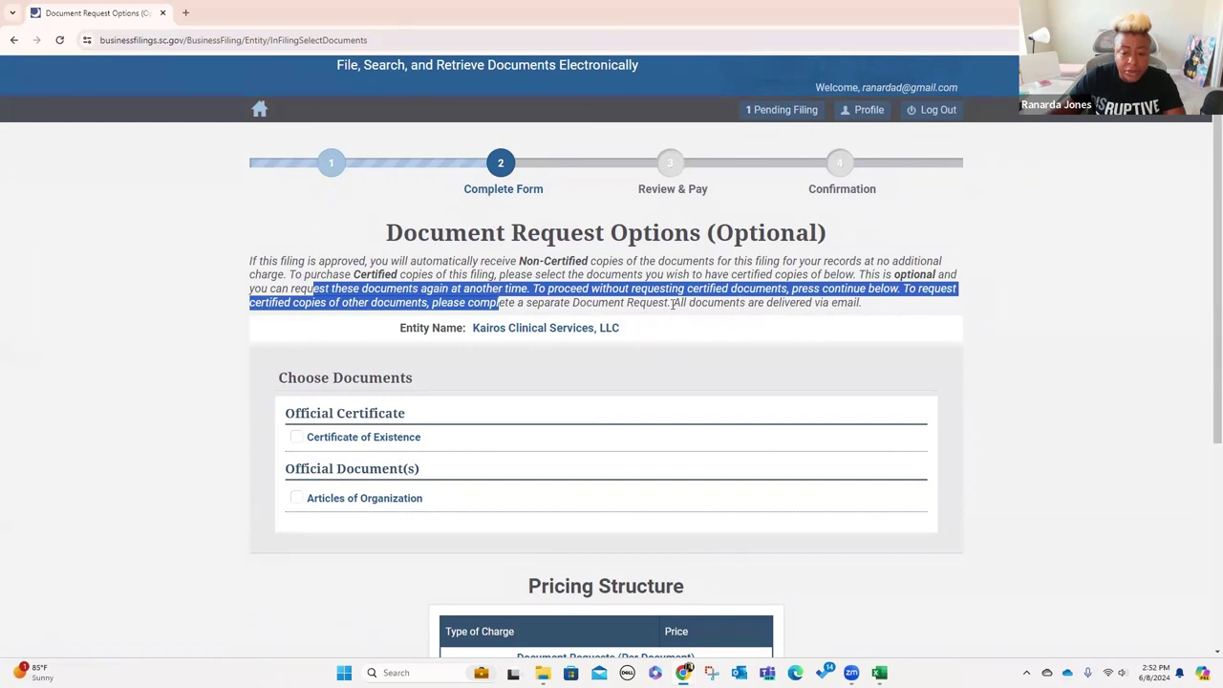
left_click_drag(673, 303, 801, 305)
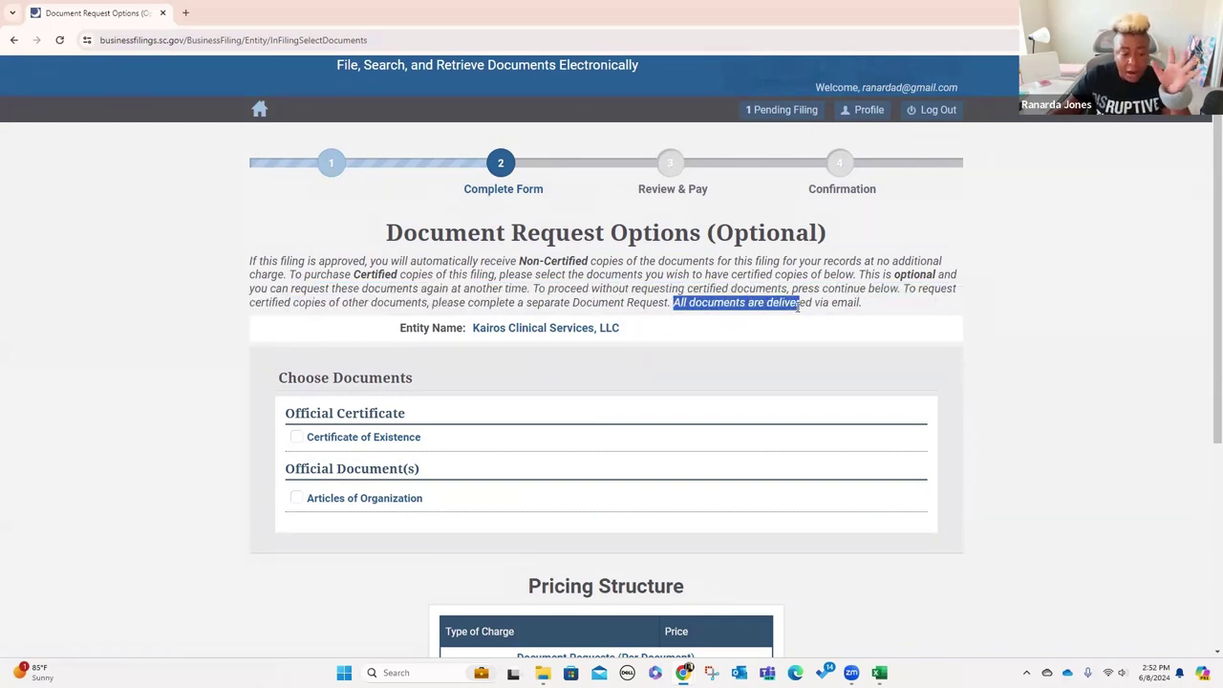
Request certified copies of the Certificate of Existence and Articles of Organization, then review pricing
left_click(296, 437)
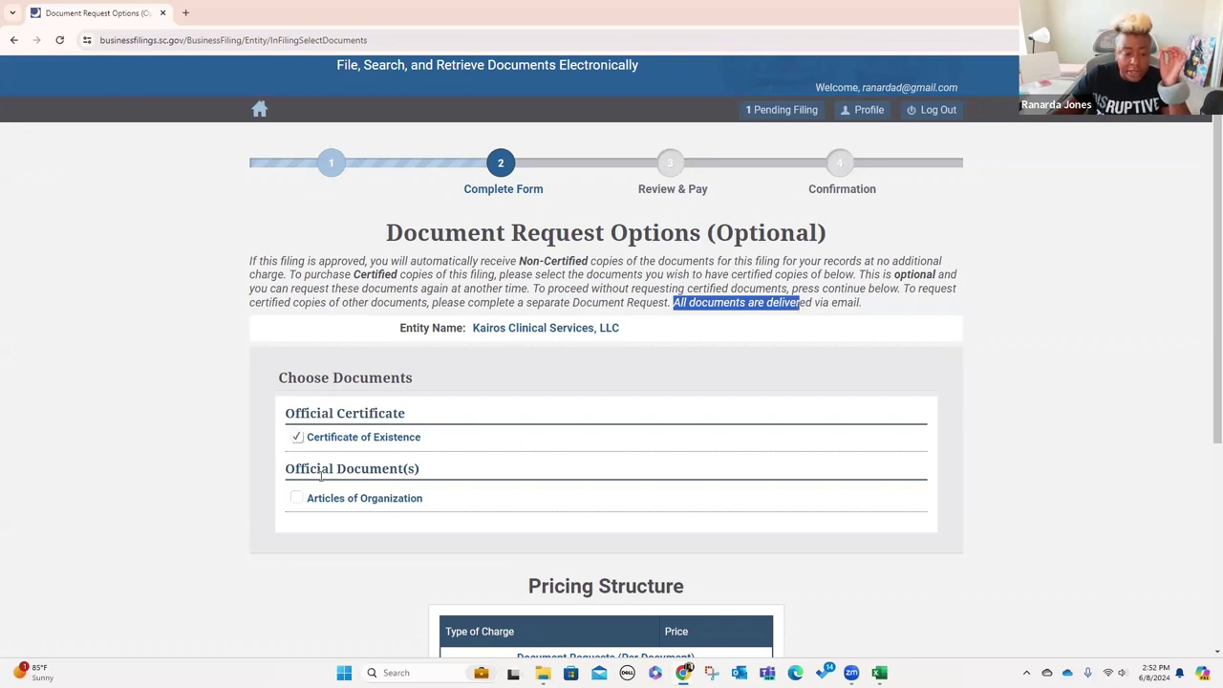
left_click(307, 500)
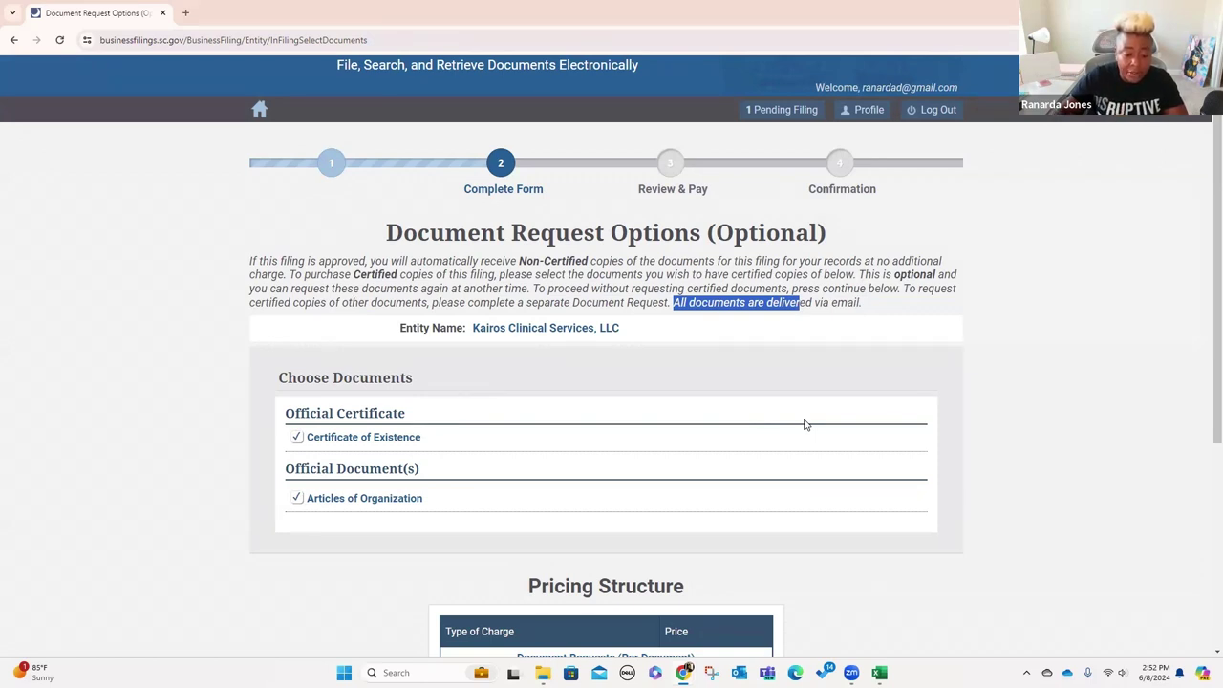
scroll(805, 425, "down", 2)
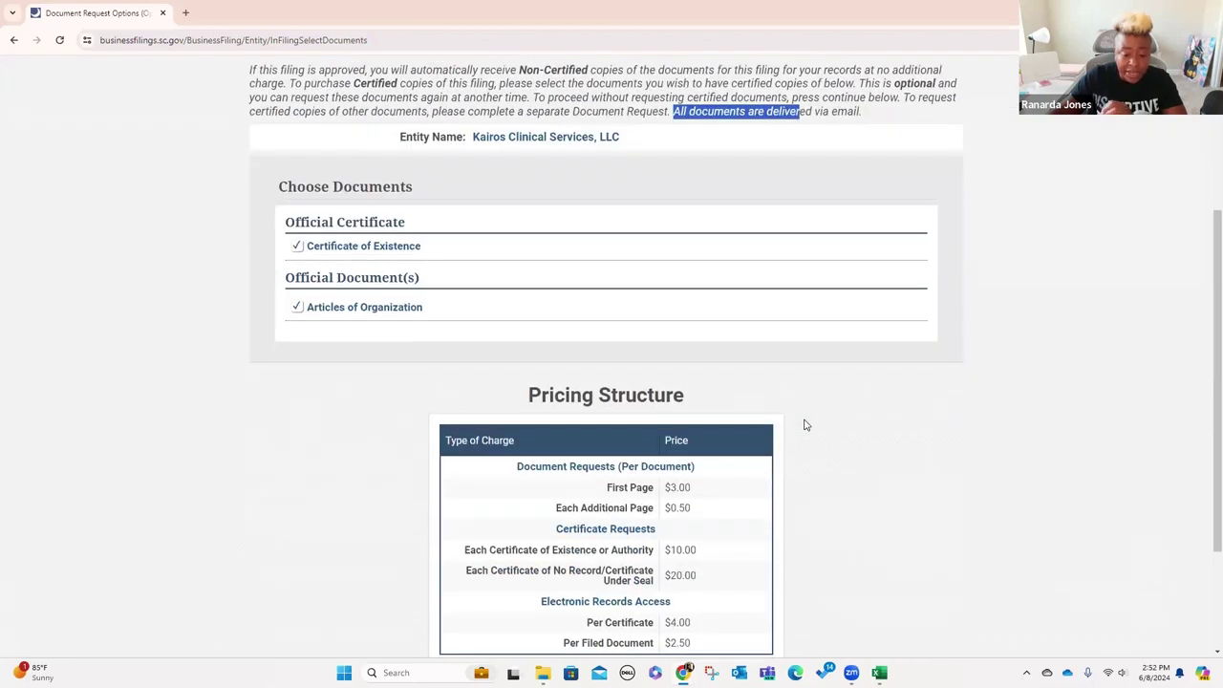
scroll(805, 425, "down", 2)
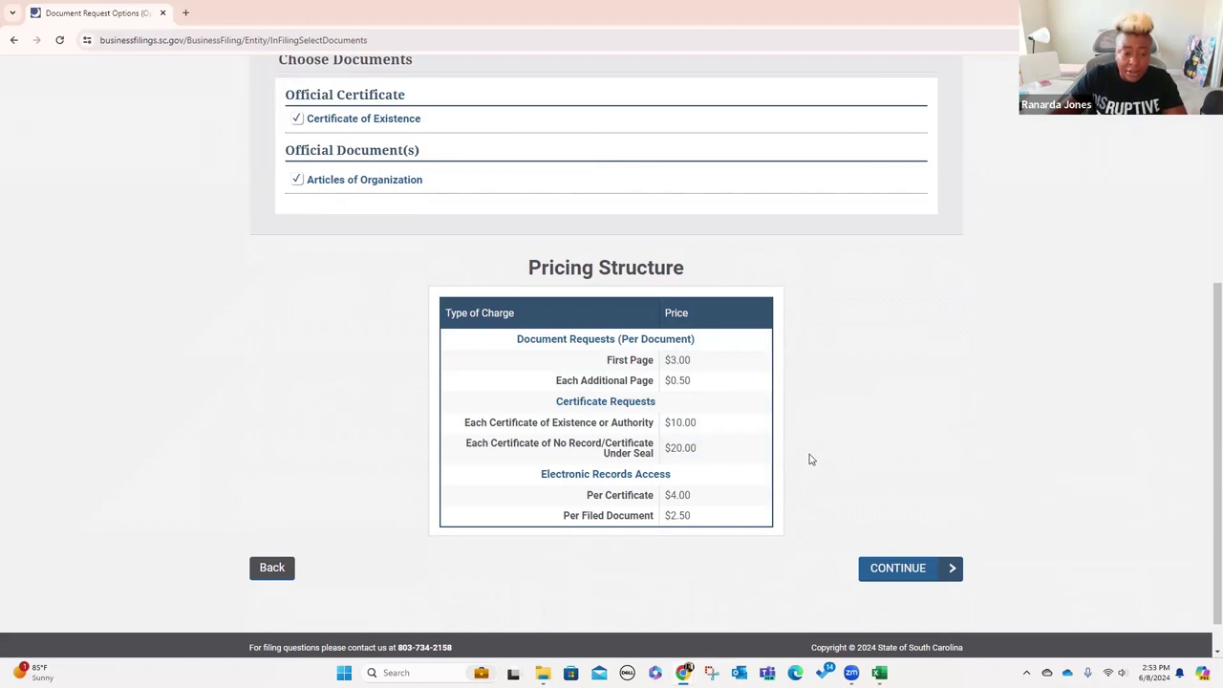
scroll(860, 463, "down", 1)
Continue to the Filing Summary and review the three requests totaling $145.50
left_click(891, 531)
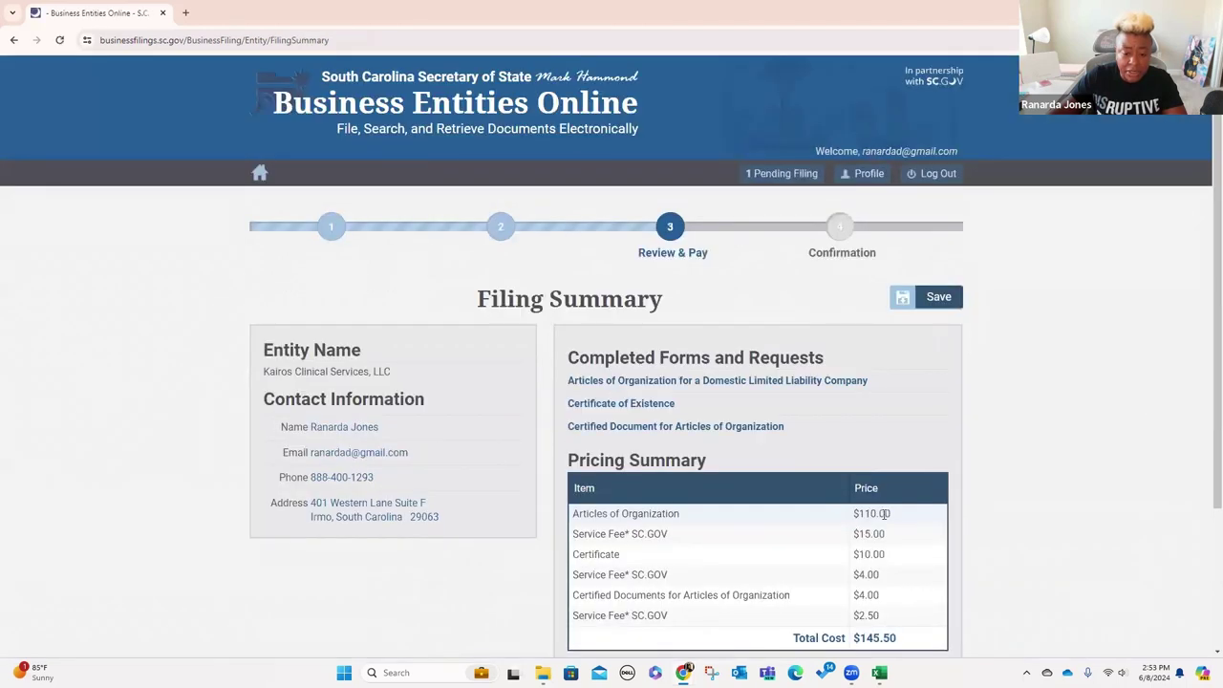
scroll(809, 451, "down", 1)
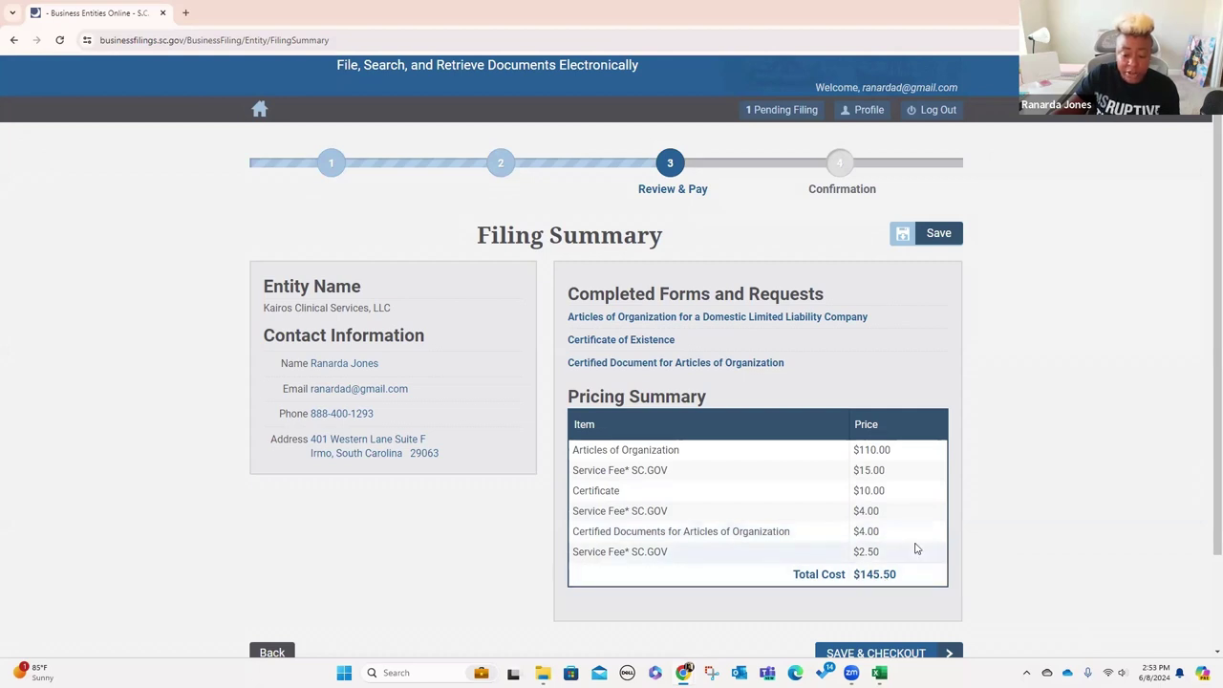
scroll(915, 547, "down", 1)
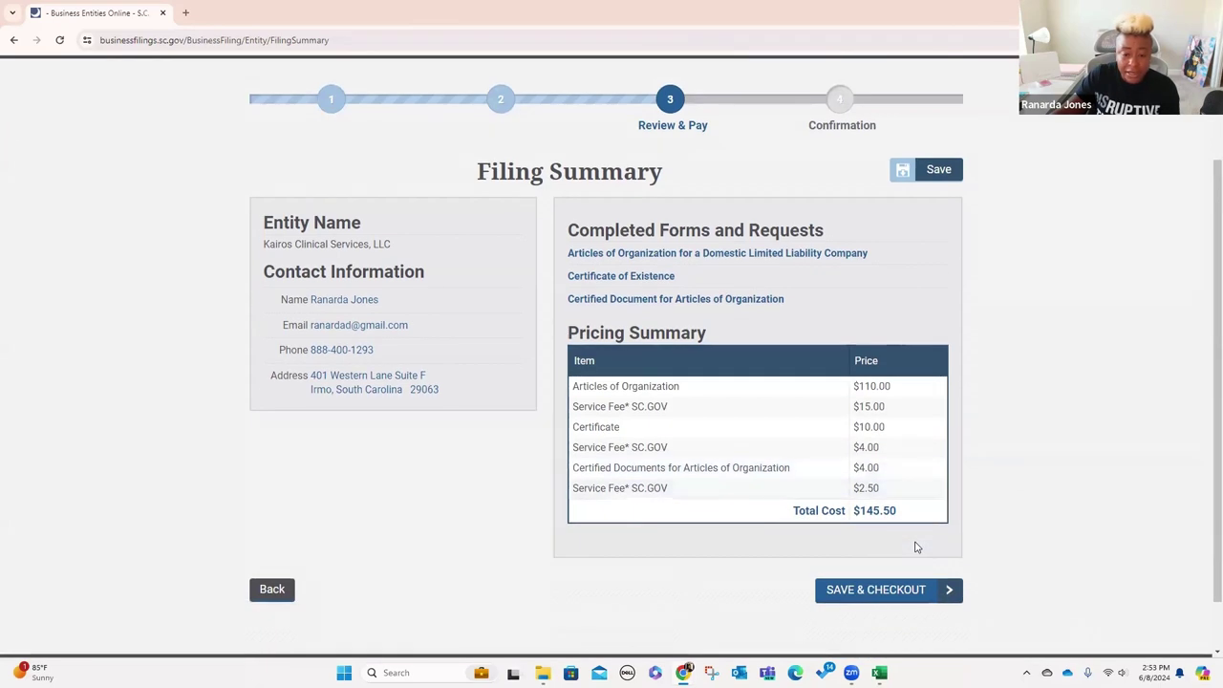
Save and check out, begin the payment form at the customer's first name field
left_click(896, 587)
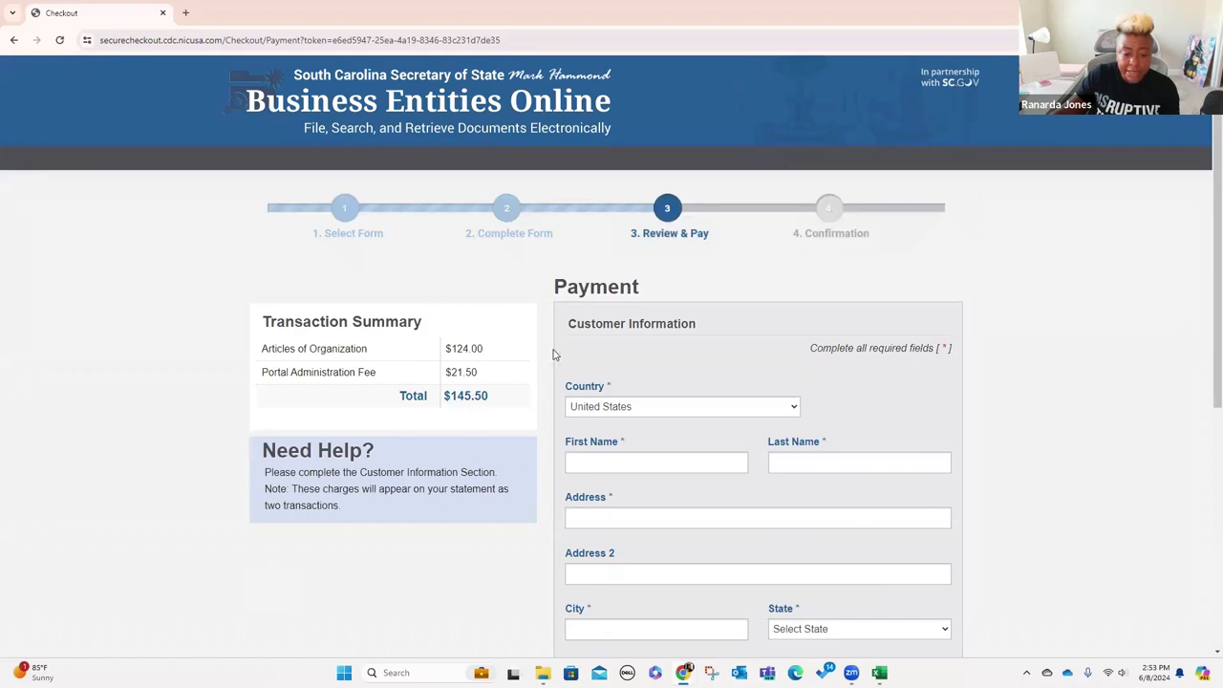
scroll(559, 355, "down", 1)
left_click(622, 331)
key("alt+Tab")
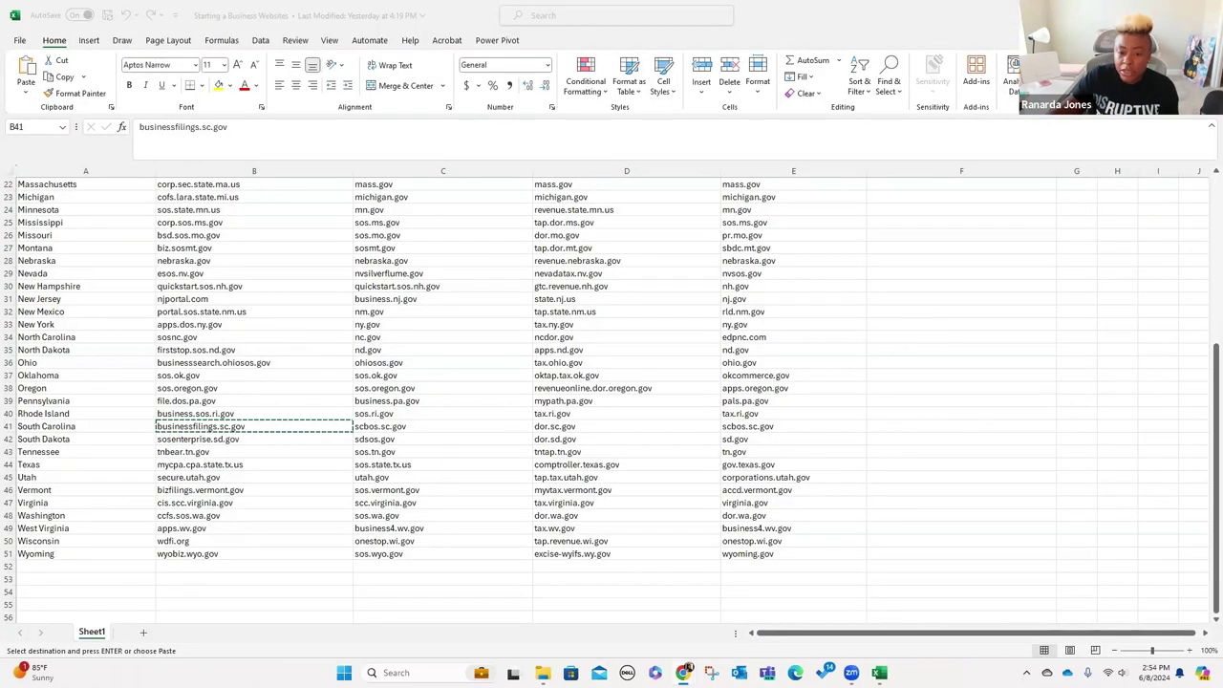
key("alt+Tab")
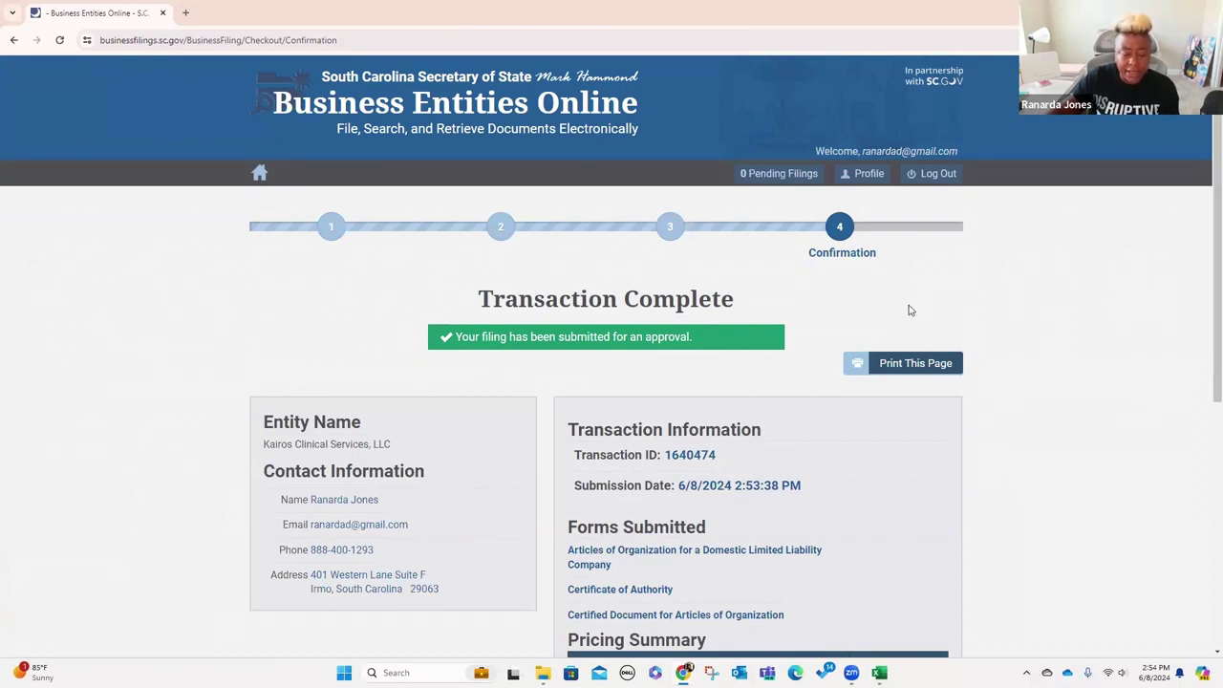
scroll(714, 421, "down", 2)
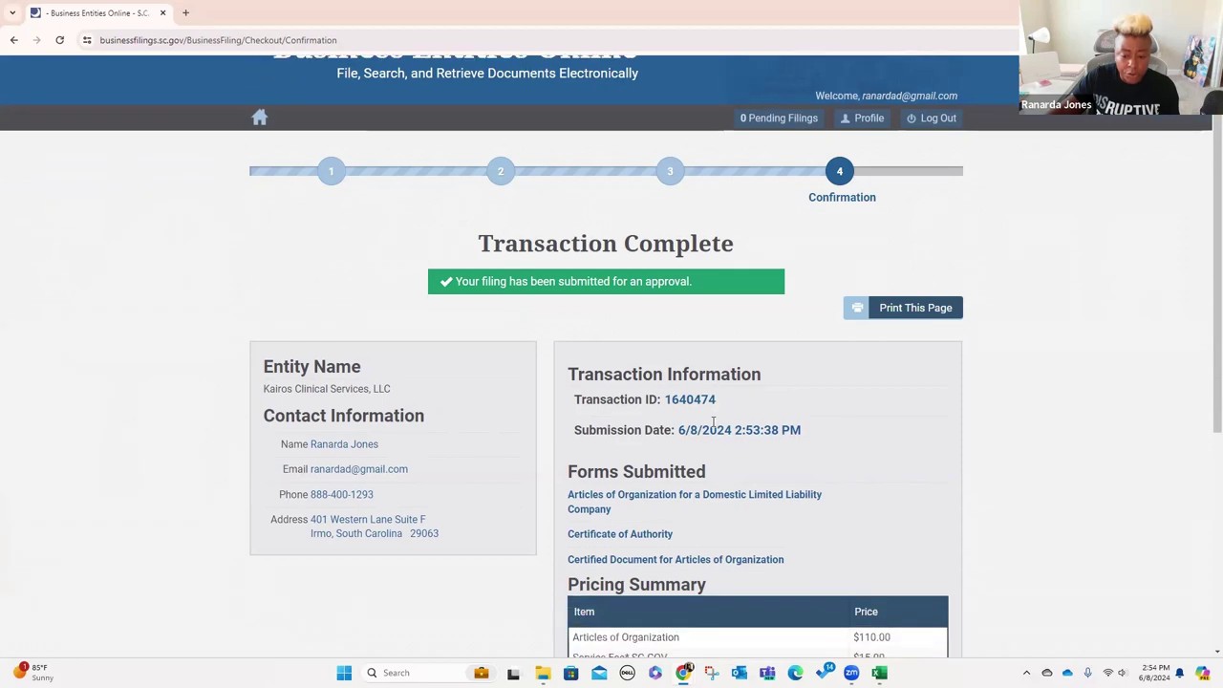
scroll(714, 422, "down", 3)
scroll(775, 397, "up", 5)
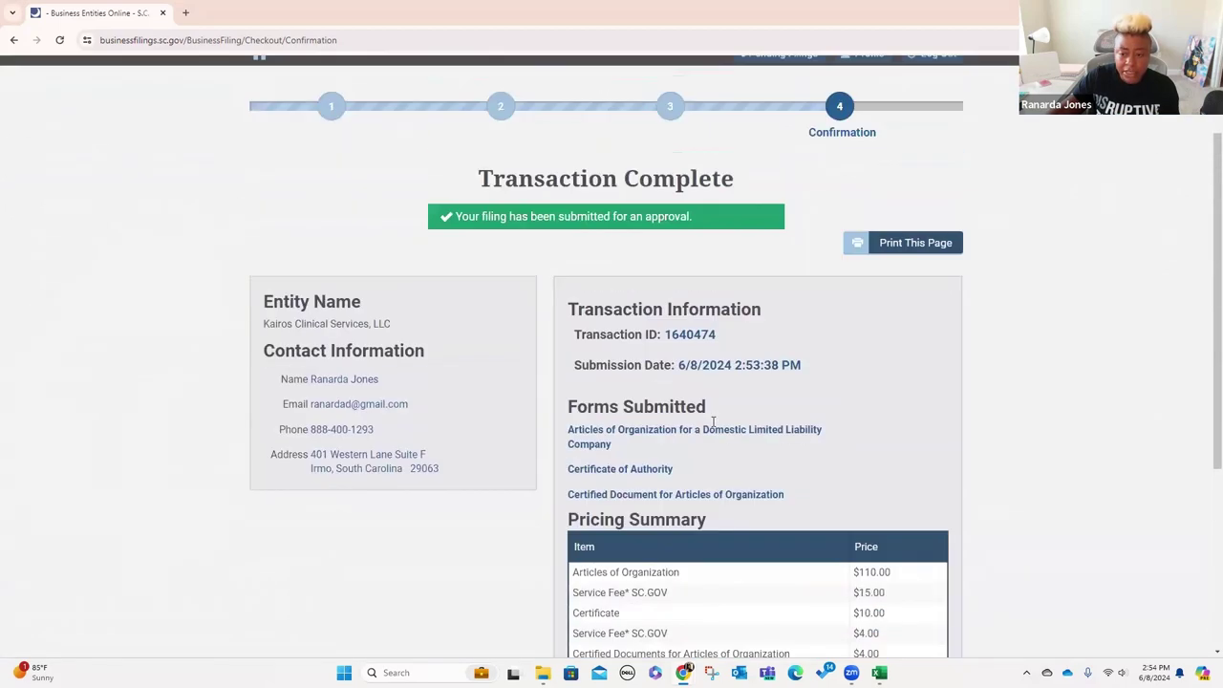
left_click(865, 364)
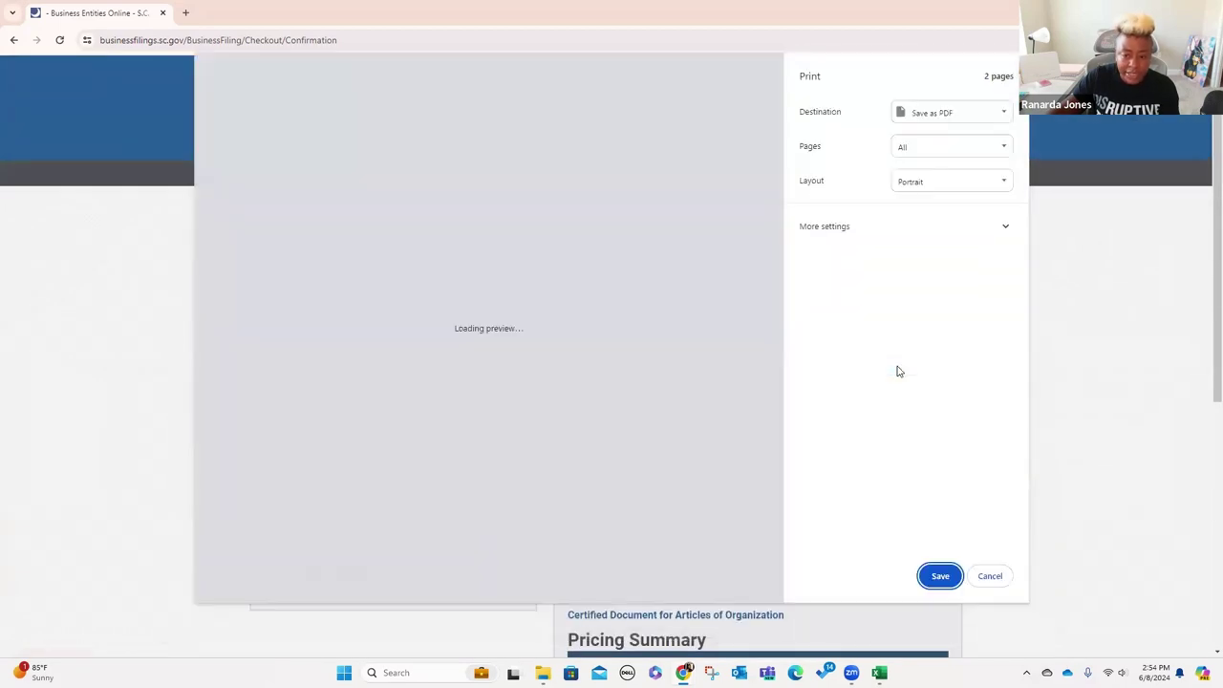
scroll(518, 325, "down", 8)
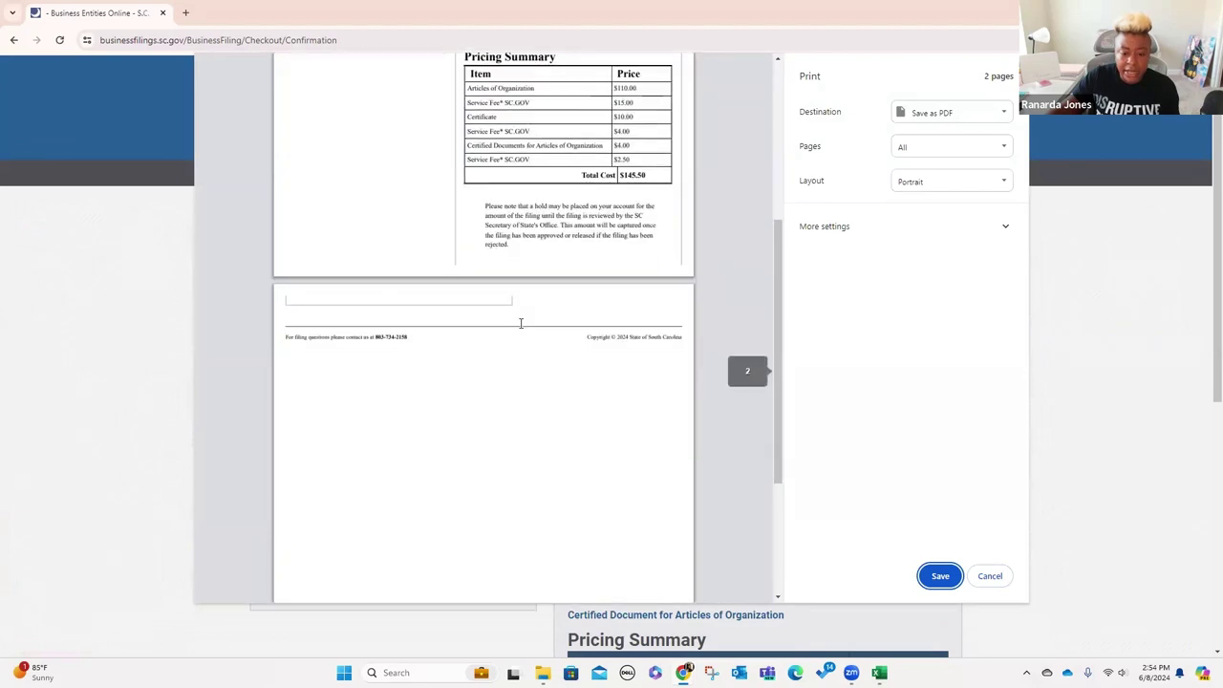
scroll(521, 323, "up", 8)
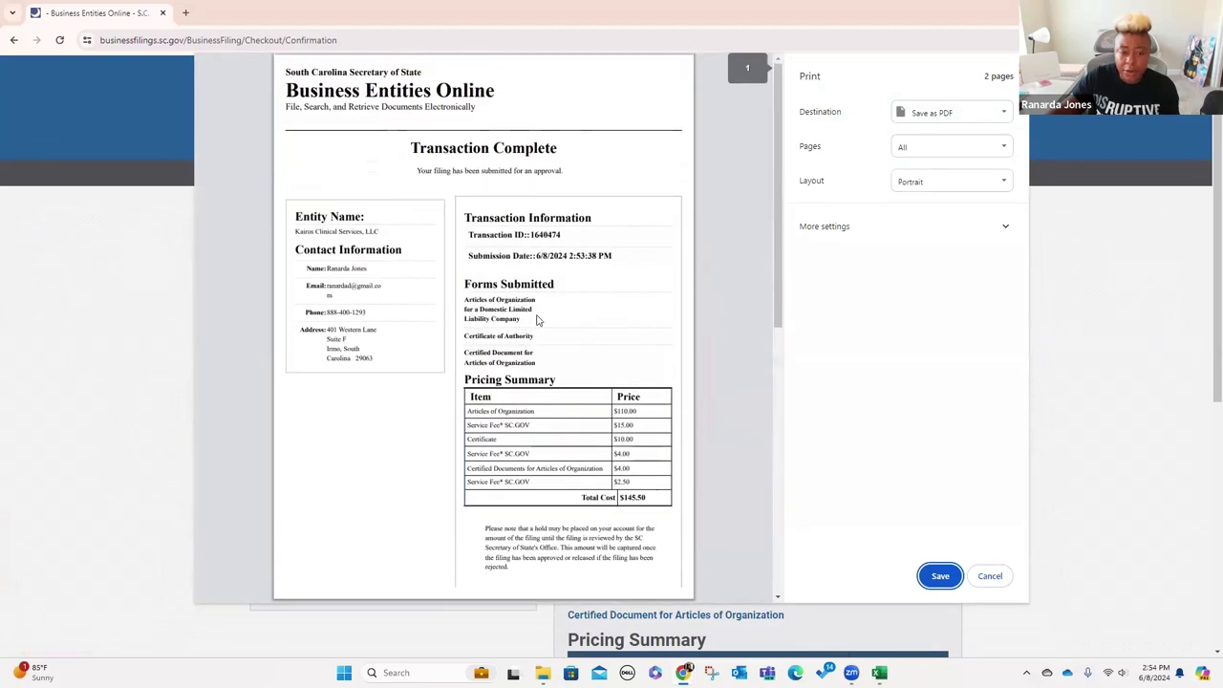
left_click(941, 580)
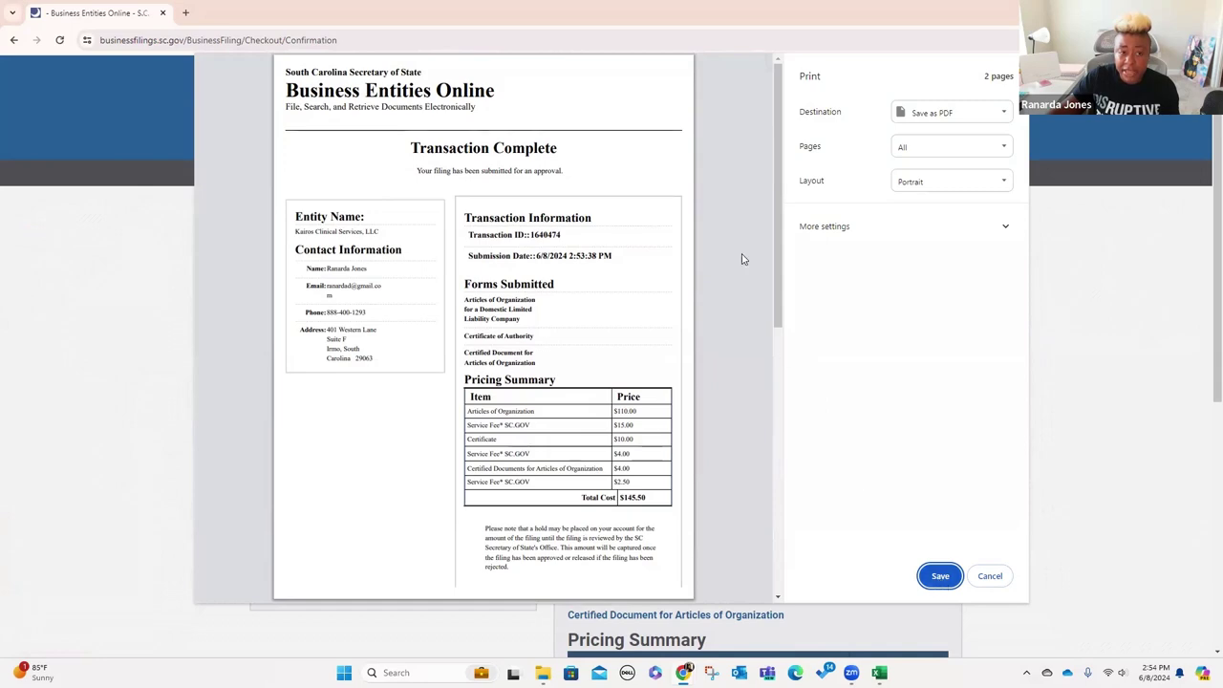
left_click(566, 325)
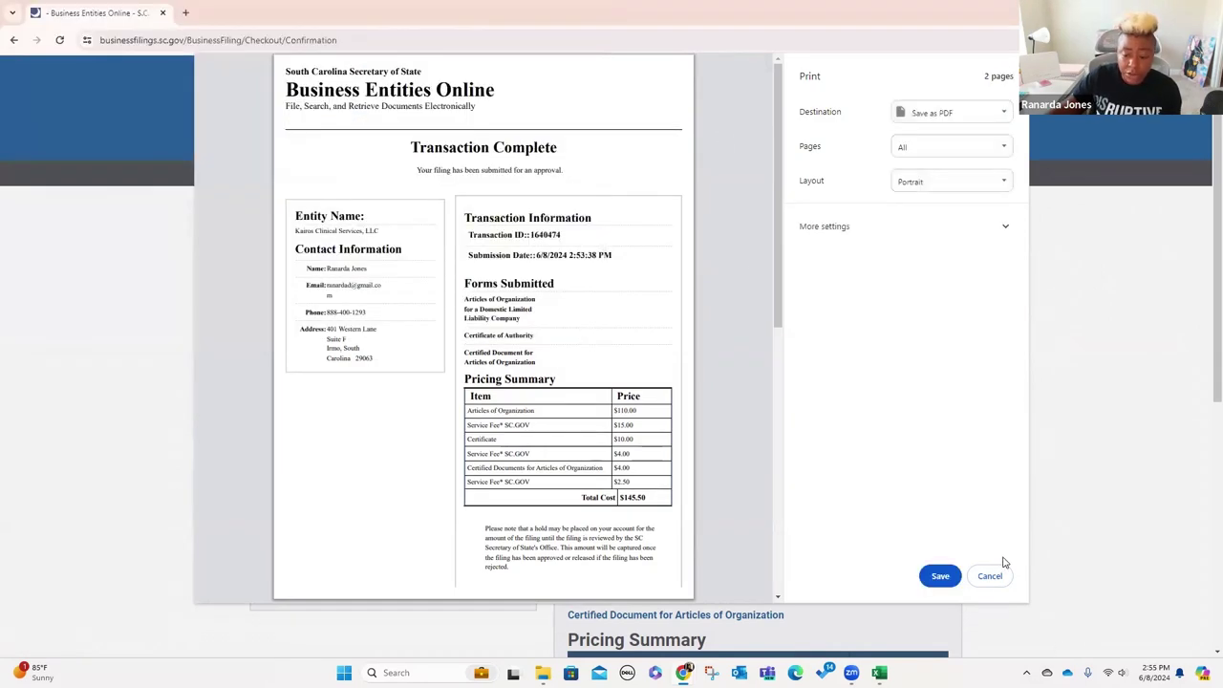
left_click(991, 576)
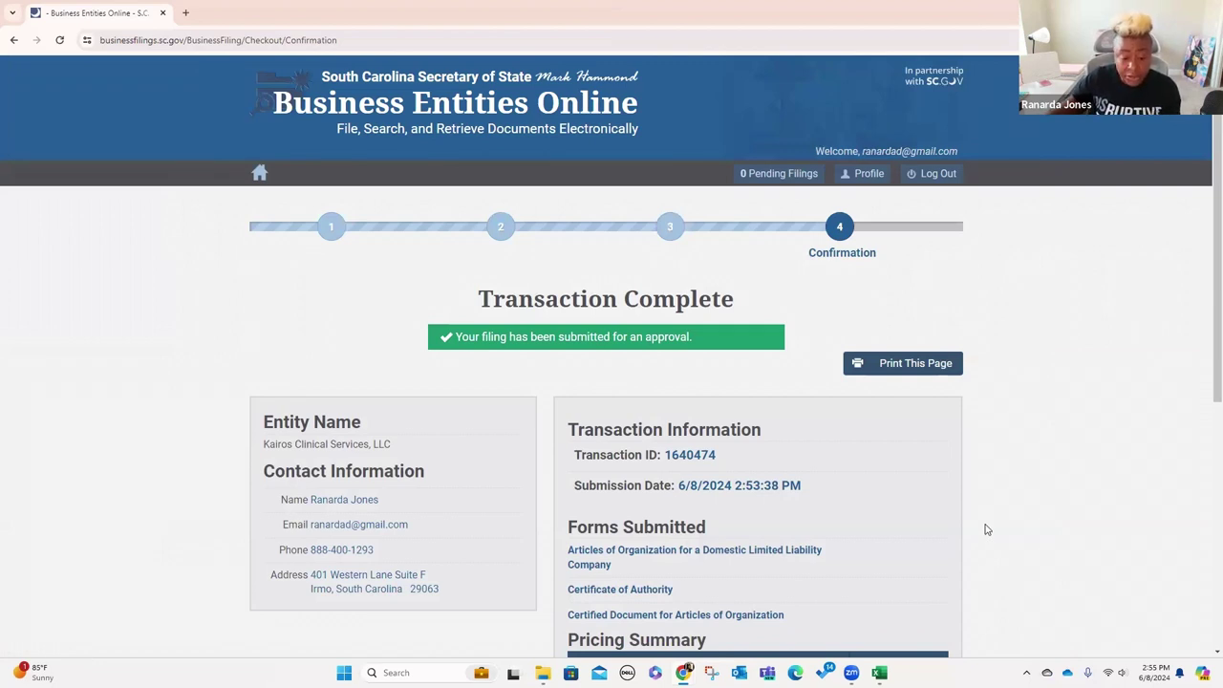
scroll(976, 477, "down", 1)
scroll(974, 476, "down", 4)
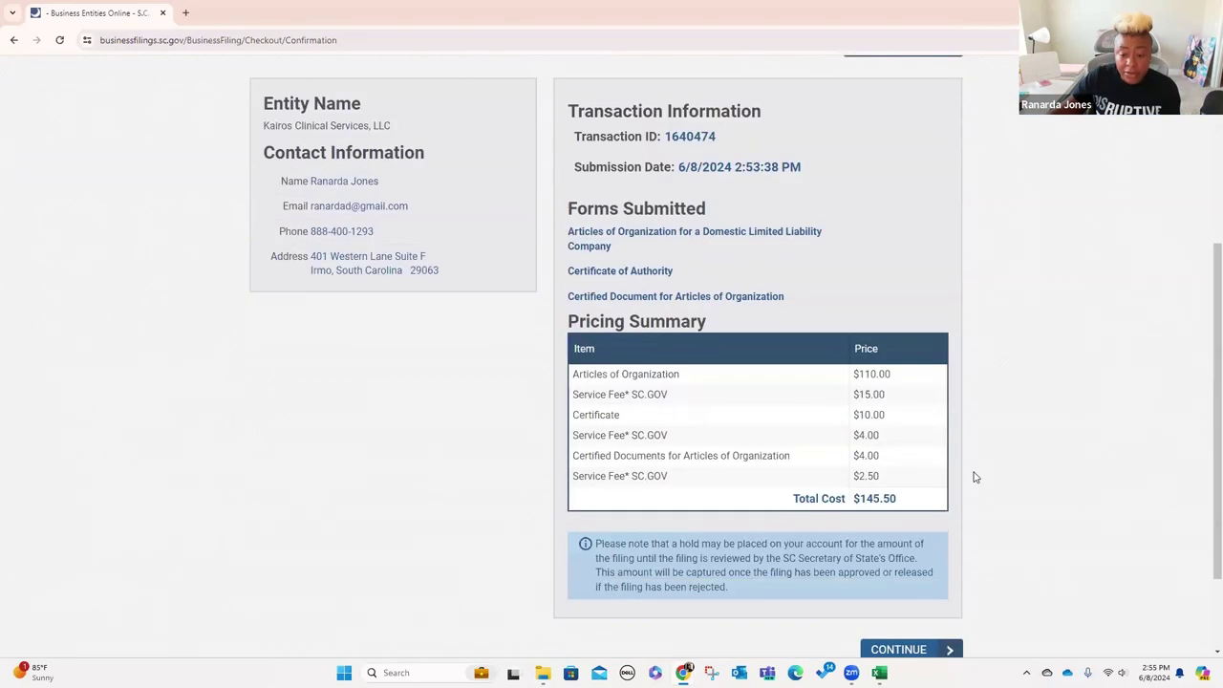
Return to the portal home page showing 0 pending filings, then bring up the Gmail confirmation
left_click(917, 529)
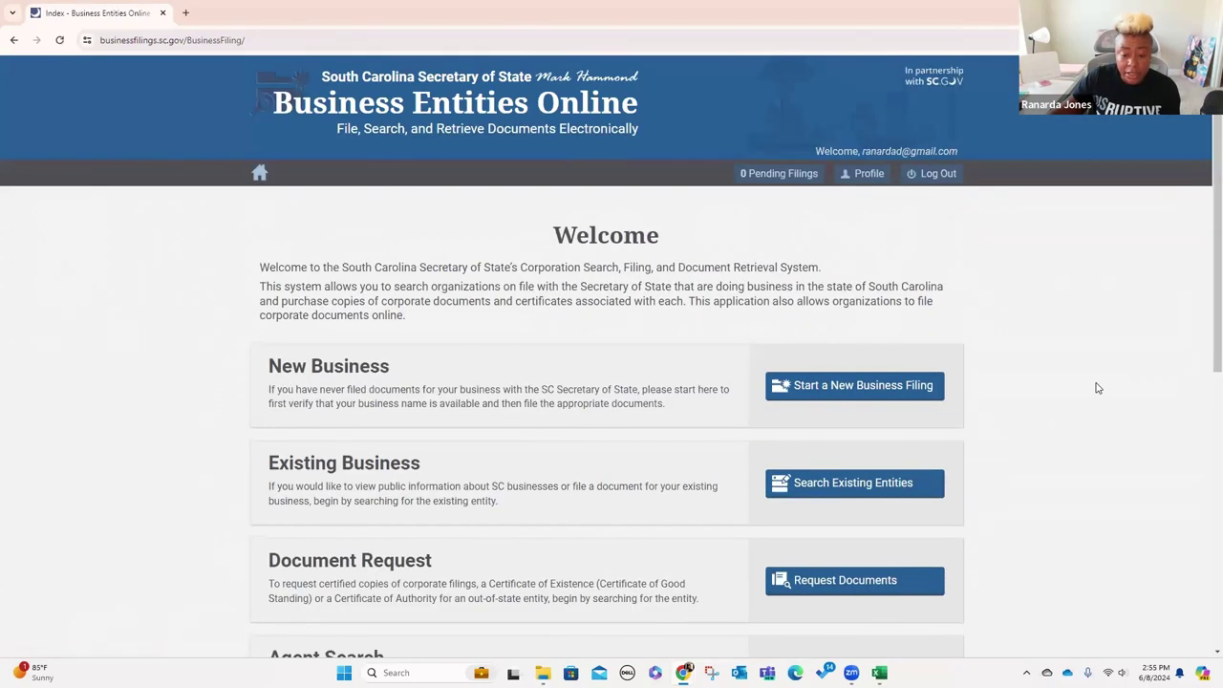
scroll(1094, 391, "down", 5)
scroll(1093, 394, "up", 4)
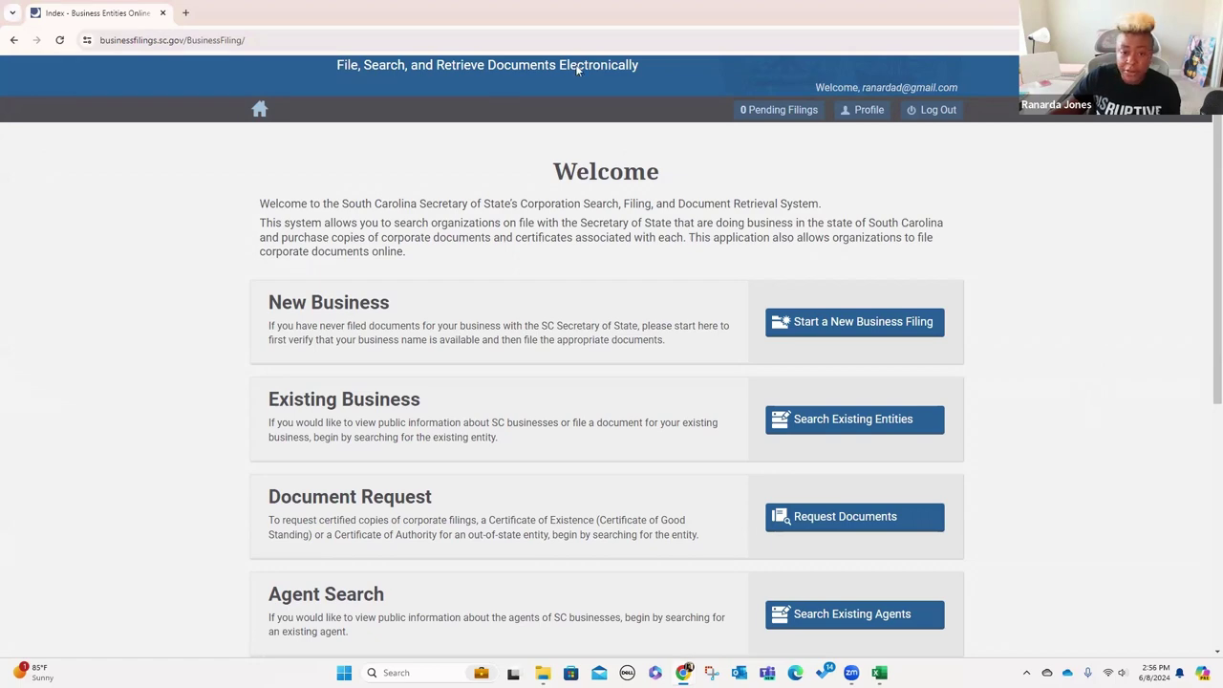
key("alt+Tab")
Maximize Gmail, highlight the review-email note and held filing amount, then close the email tab
key("super+Up")
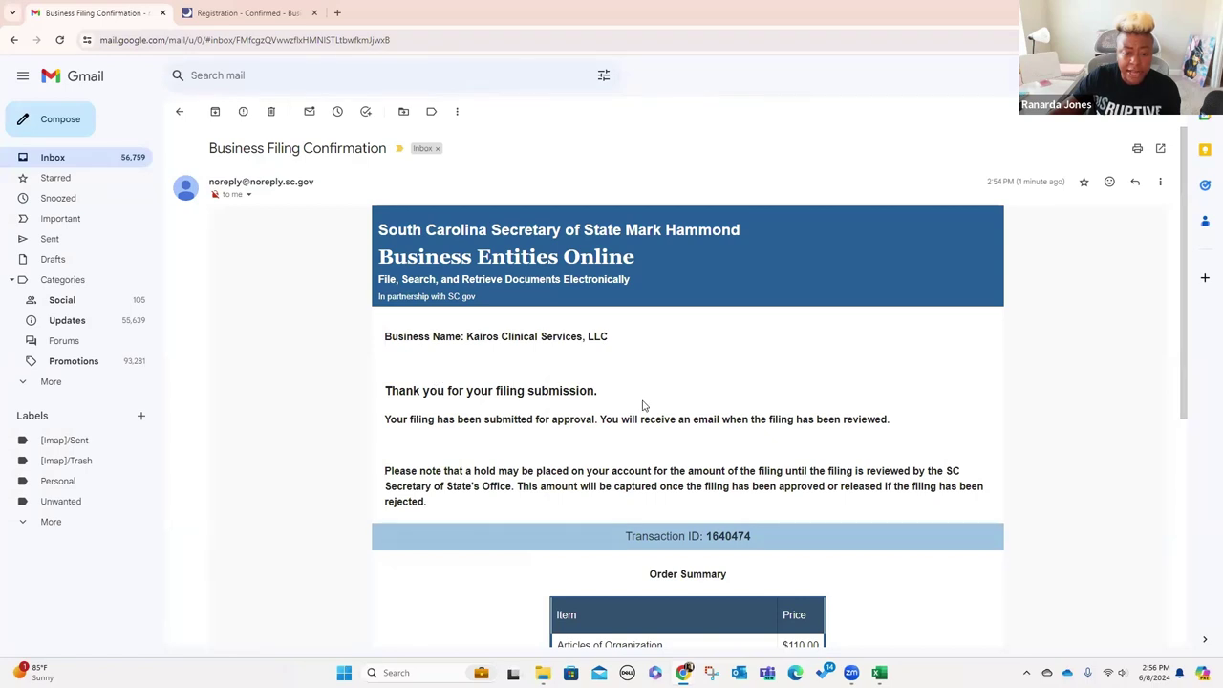
left_click_drag(433, 418, 905, 429)
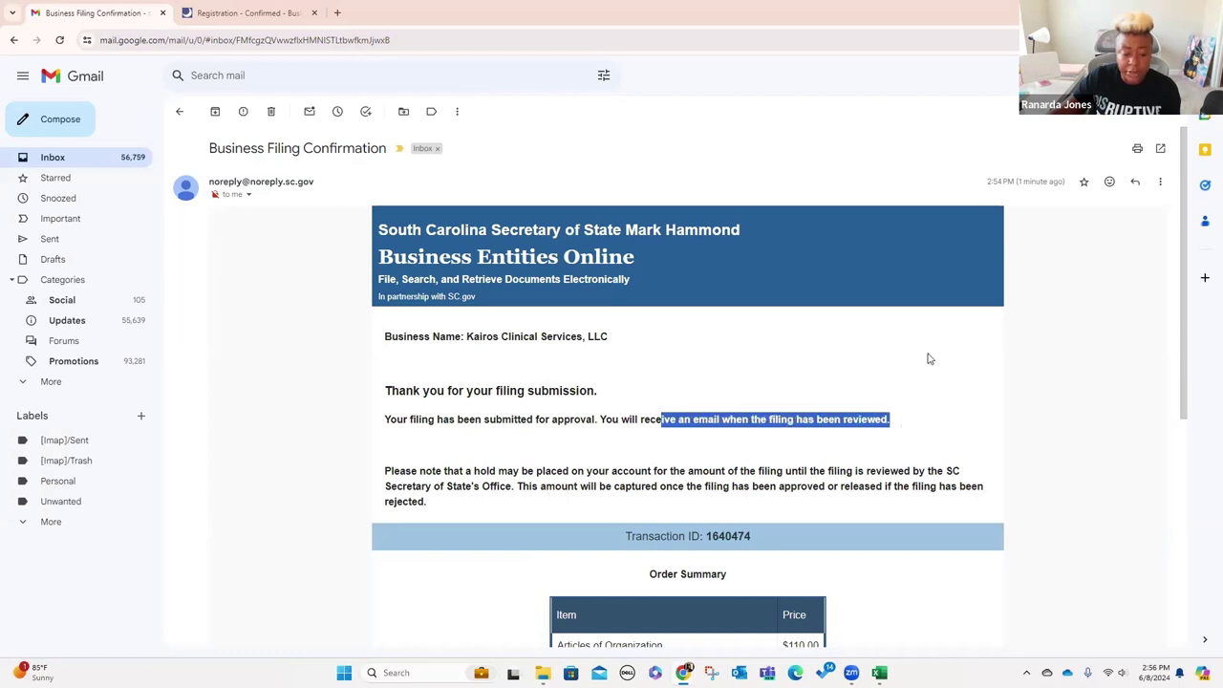
scroll(926, 354, "down", 1)
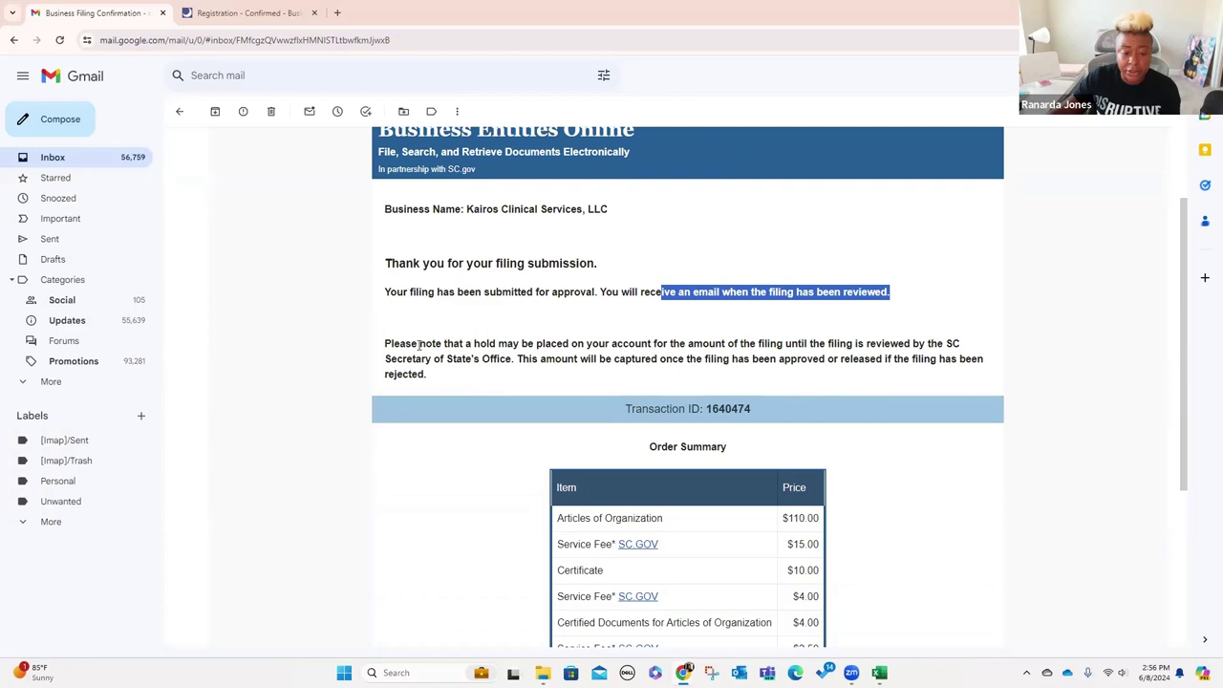
left_click_drag(422, 359, 581, 358)
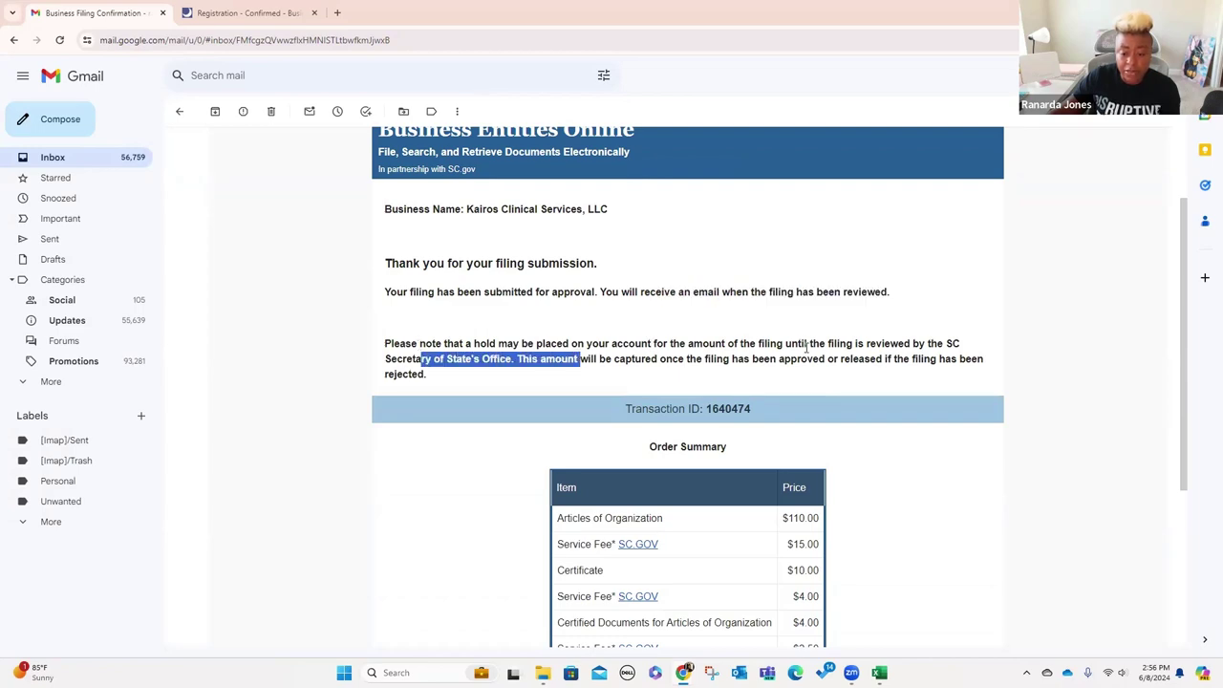
scroll(807, 347, "down", 3)
scroll(806, 347, "up", 4)
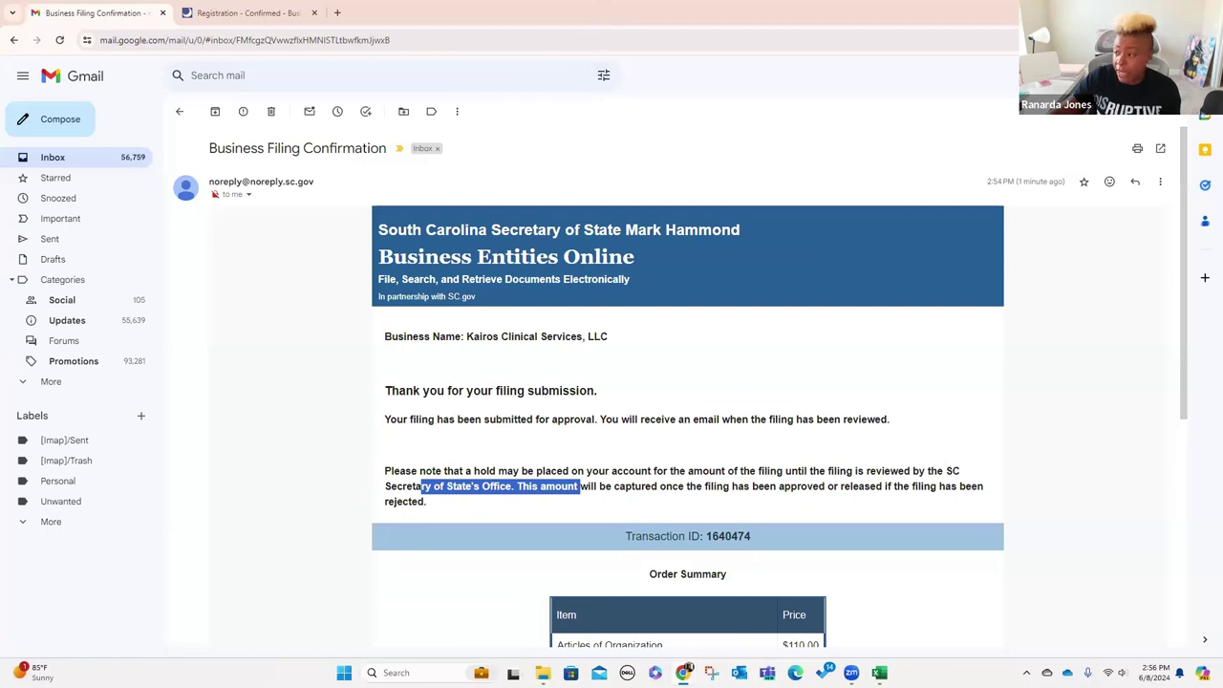
left_click(163, 13)
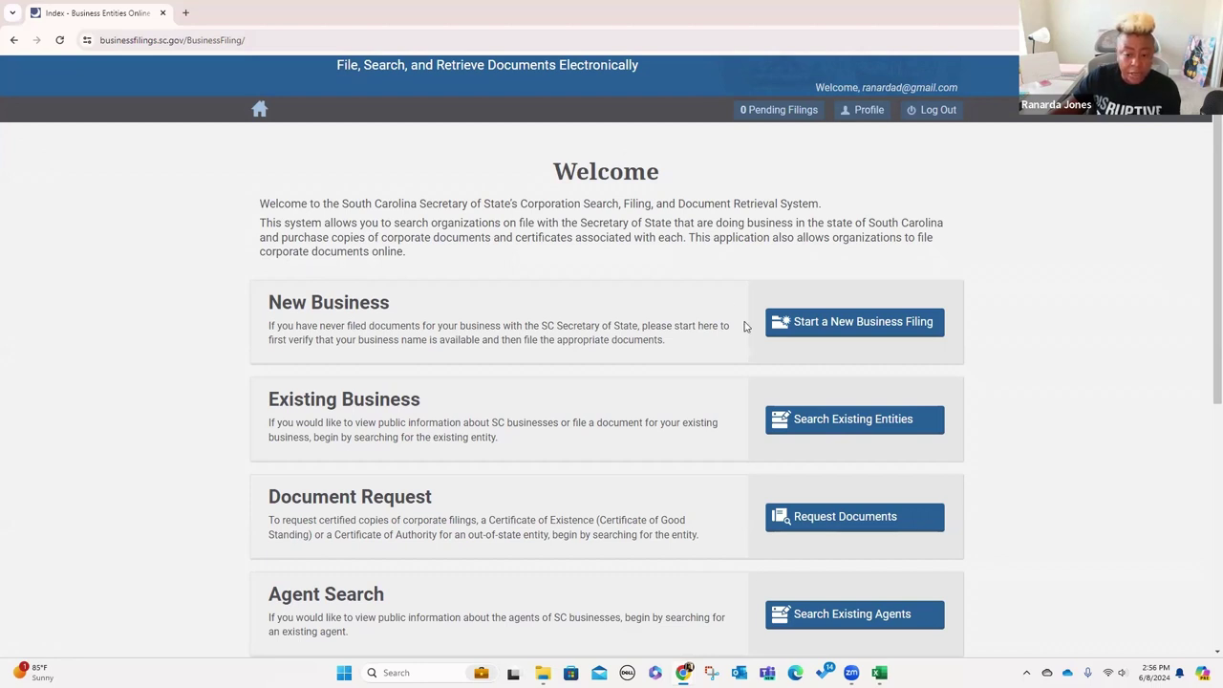
Copy the Delaware business filing address from C9 and paste it into a new tab's address bar
scroll(786, 300, "down", 1)
scroll(786, 300, "down", 5)
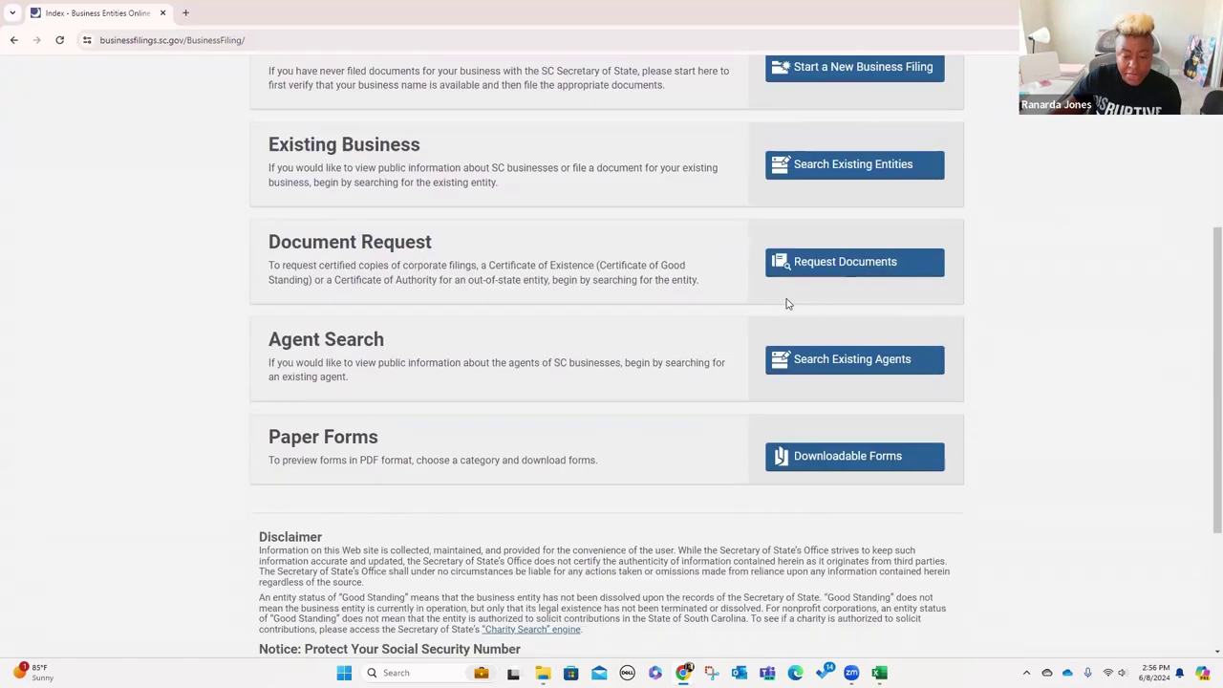
scroll(786, 315, "up", 6)
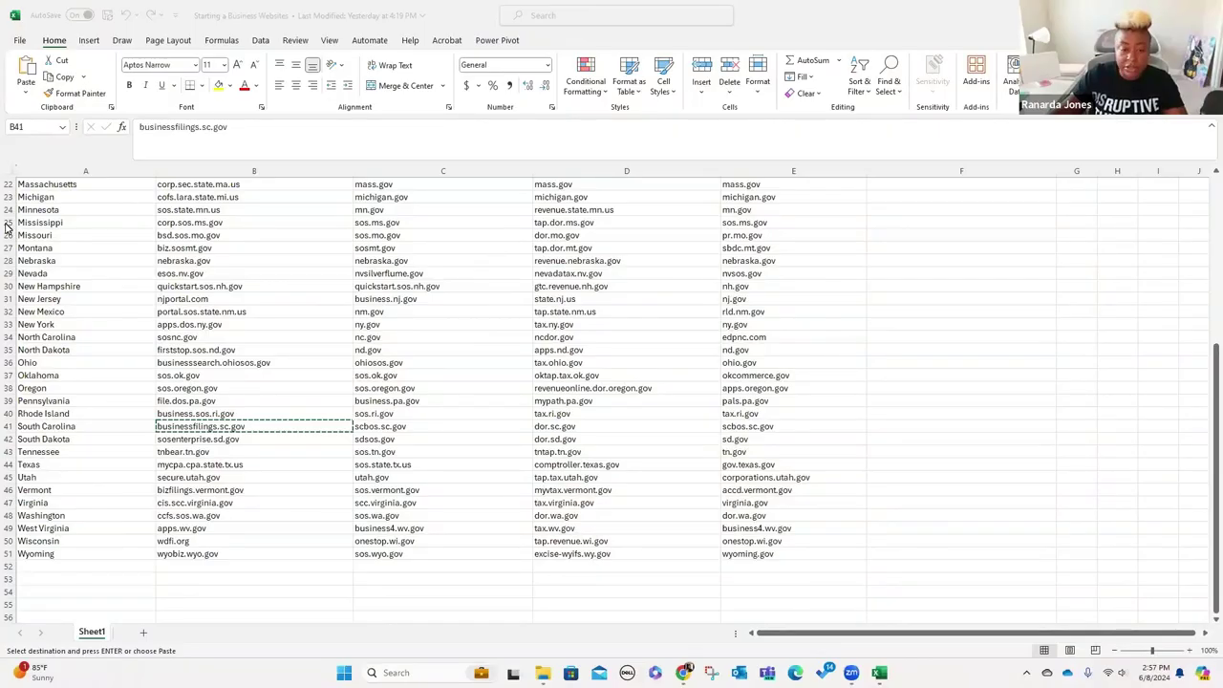
scroll(201, 392, "up", 7)
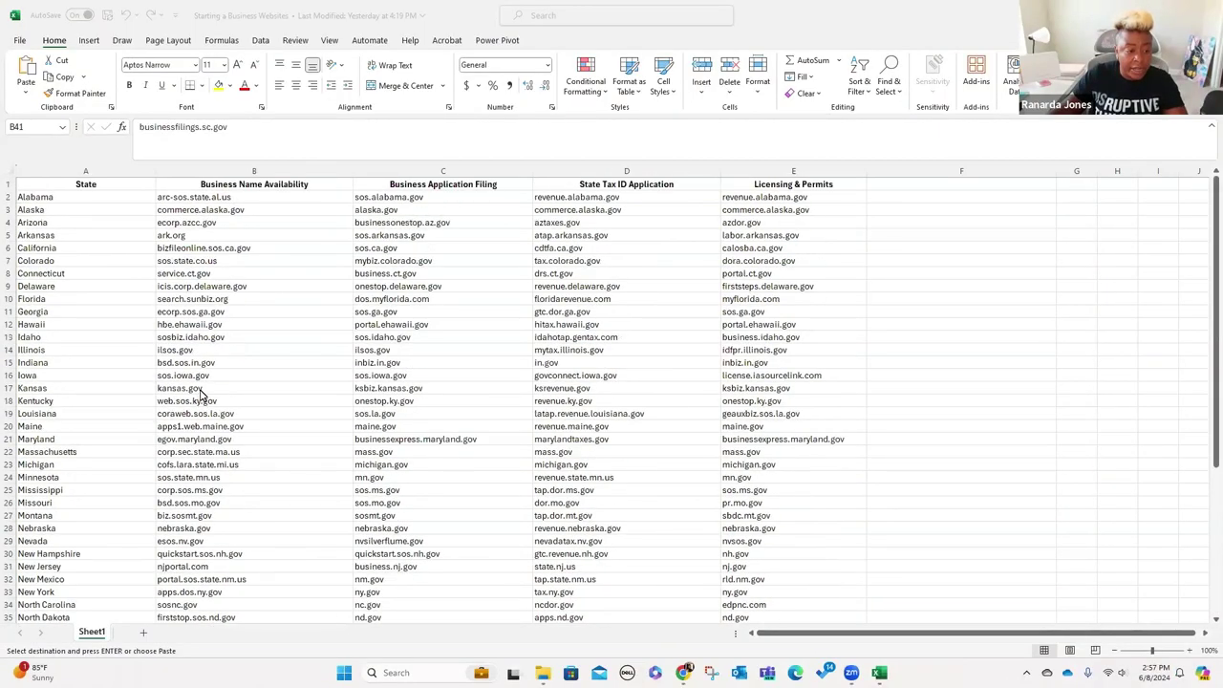
left_click(195, 286)
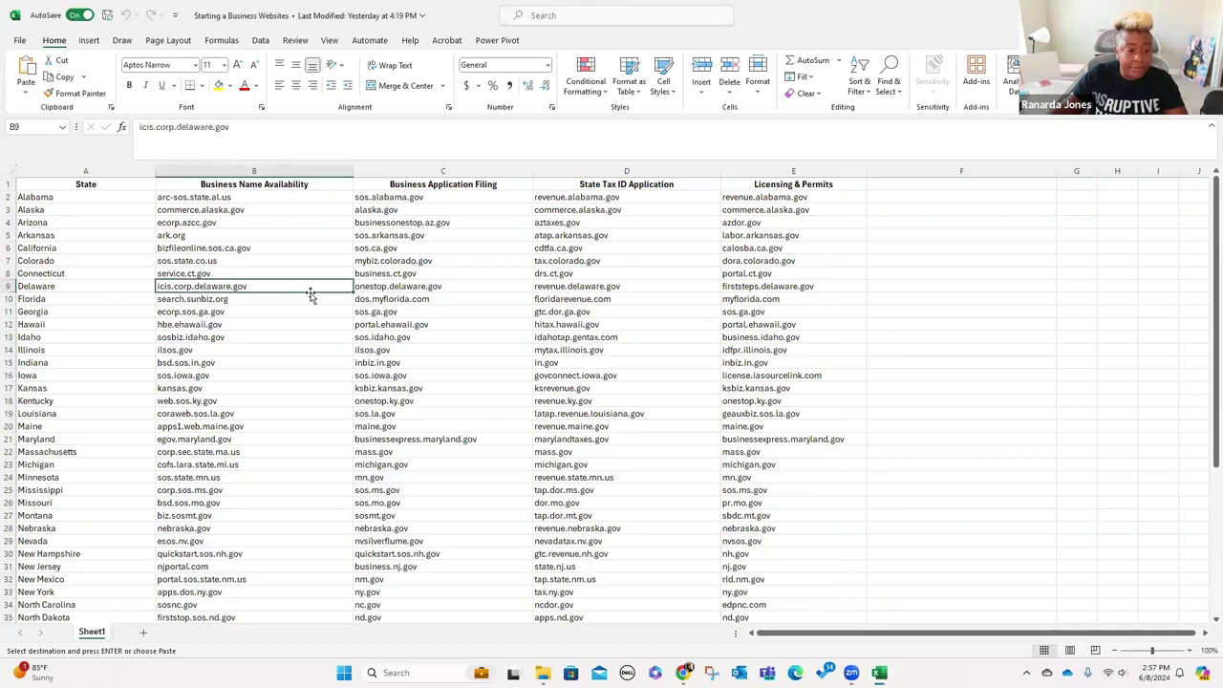
left_click(386, 286)
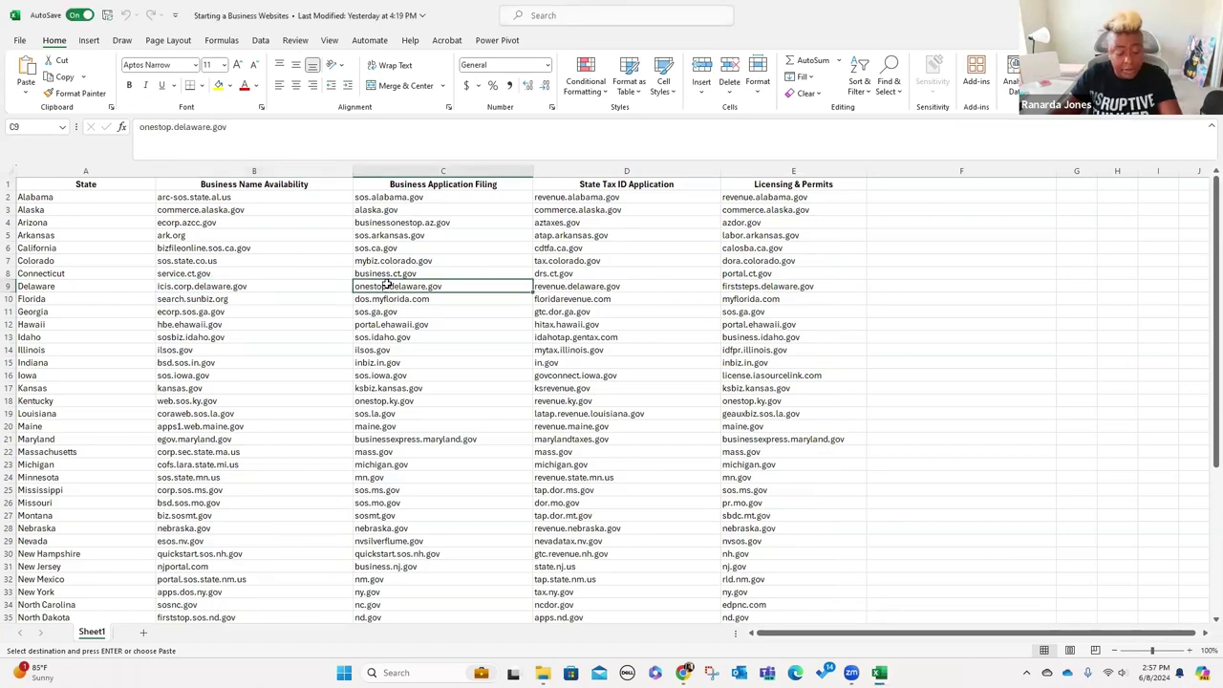
key("alt+Tab")
type("onestop.delaware.gov")
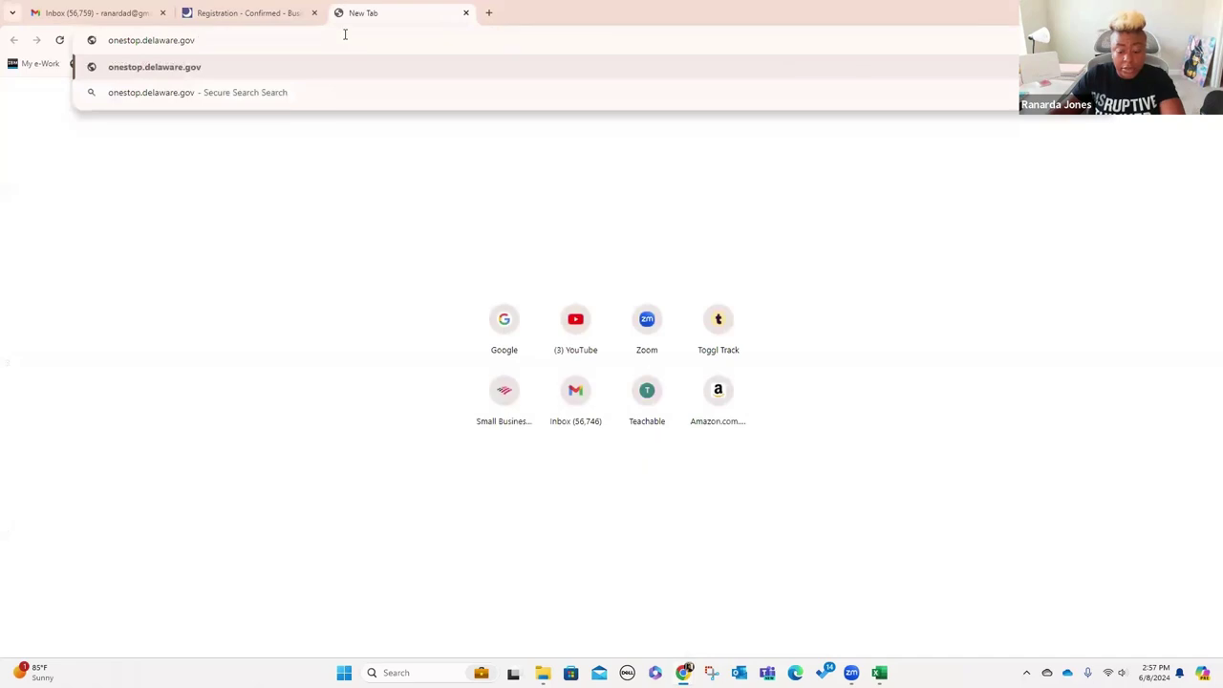
Load onestop.delaware.gov, close the SC confirmation tab, and open the Learning guide via Get started
key("Return")
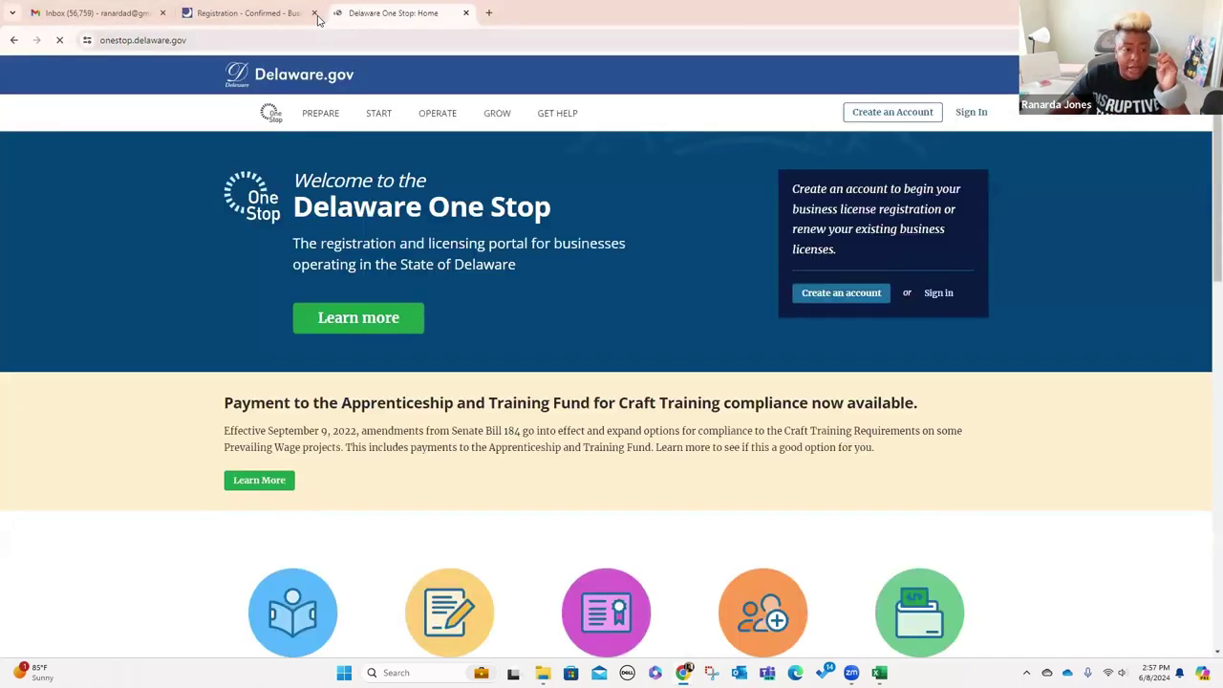
left_click(315, 13)
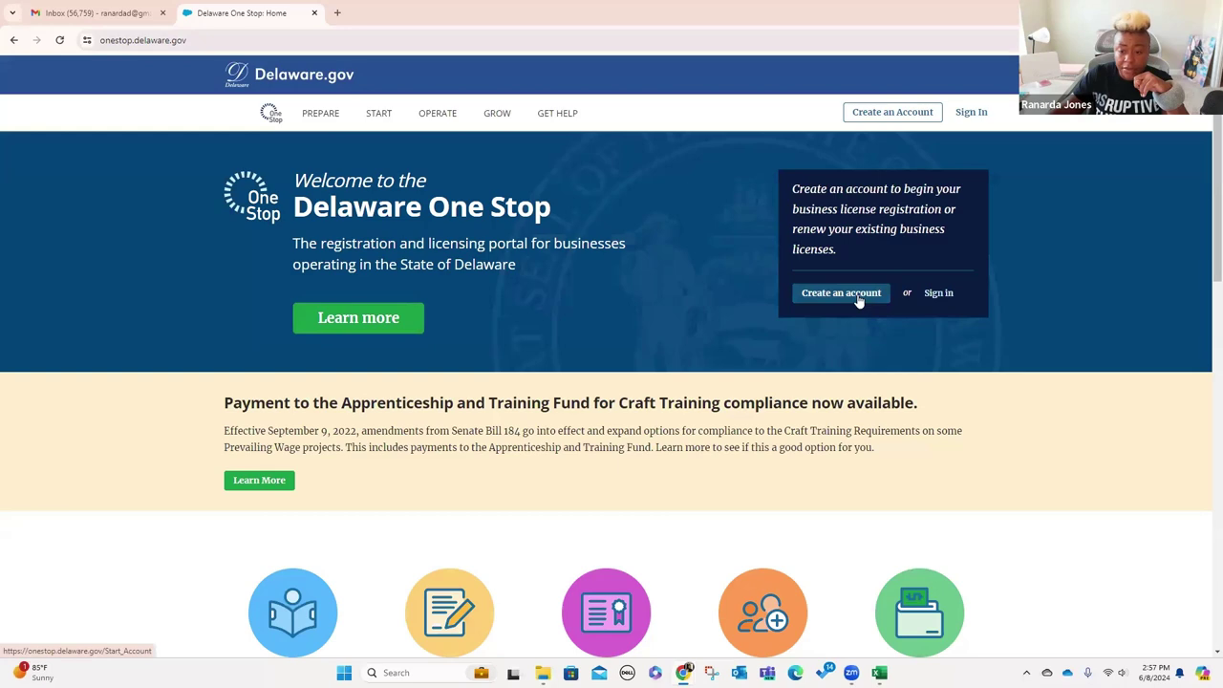
scroll(858, 300, "down", 3)
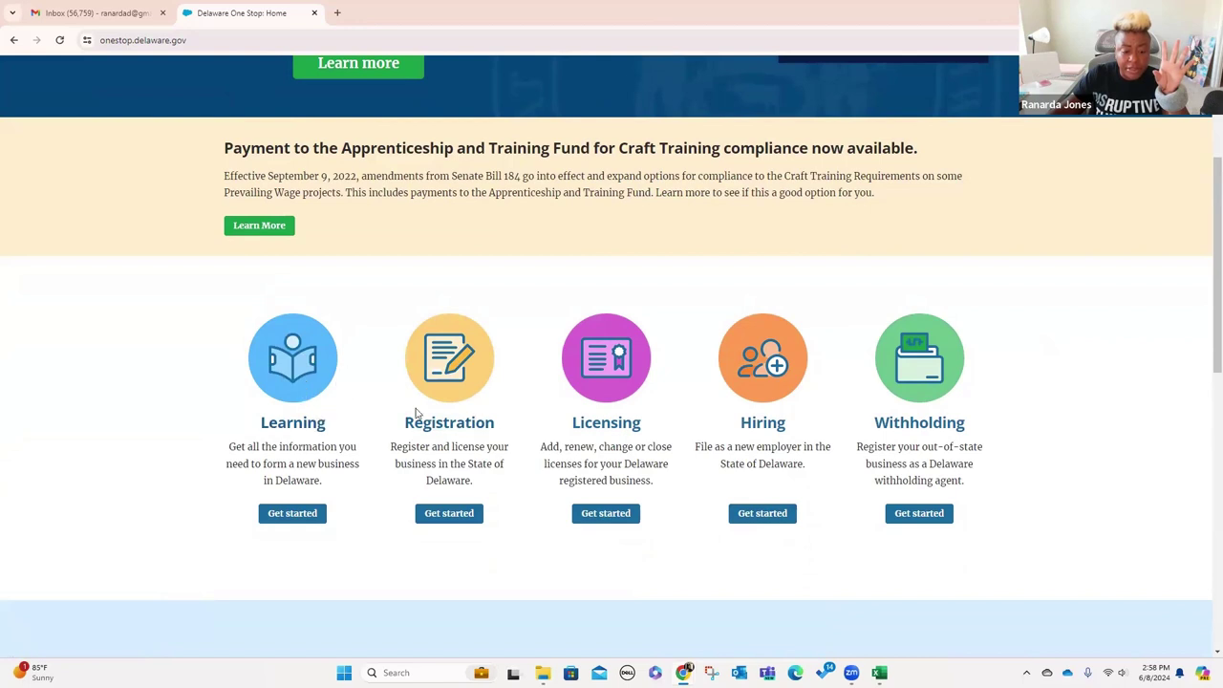
left_click(292, 513)
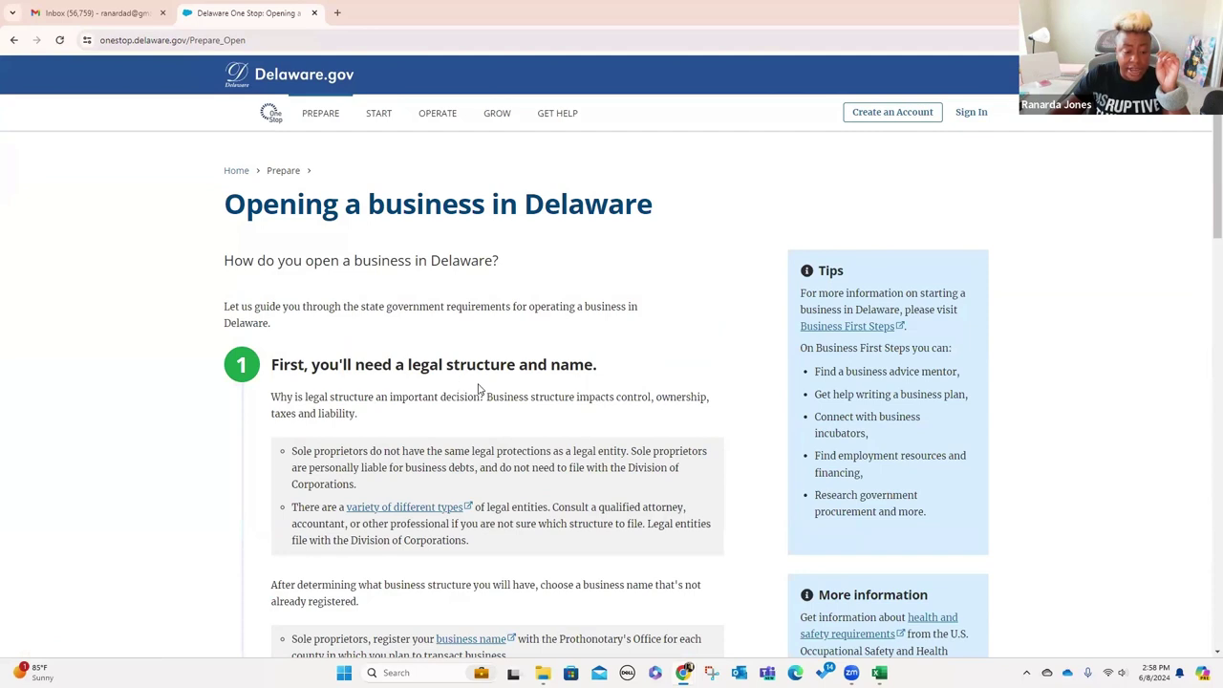
Open the table of legal business structure types, look it over, and close it
left_click(422, 507)
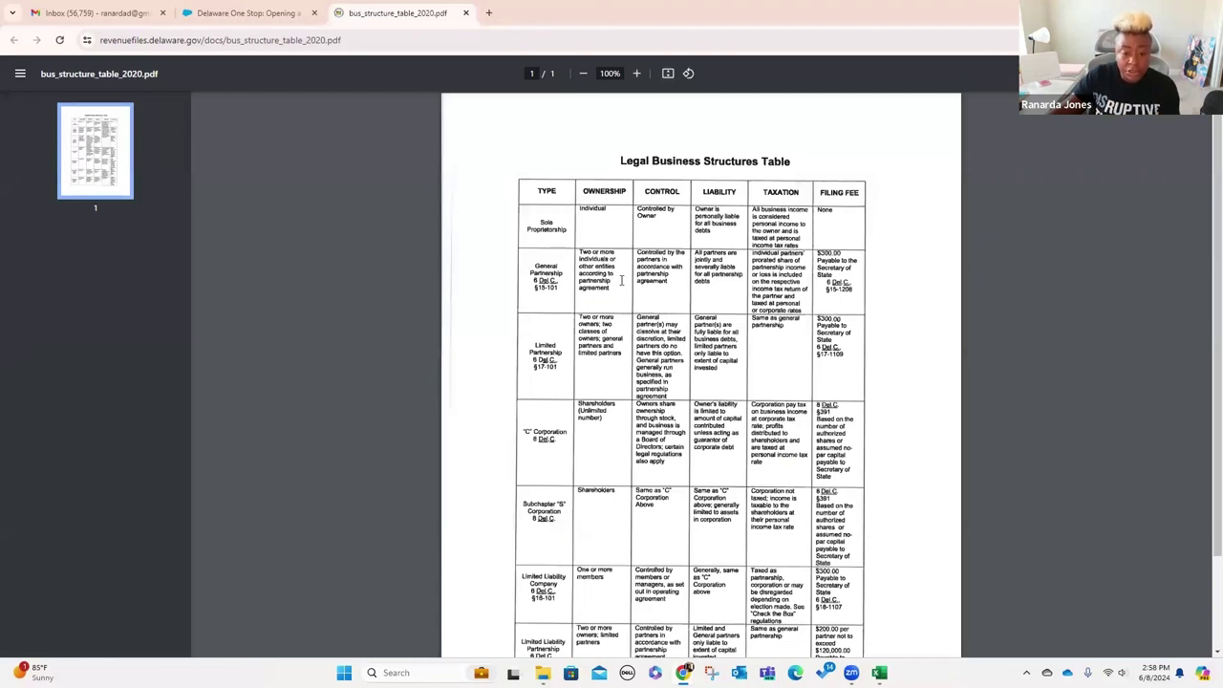
scroll(622, 280, "down", 1)
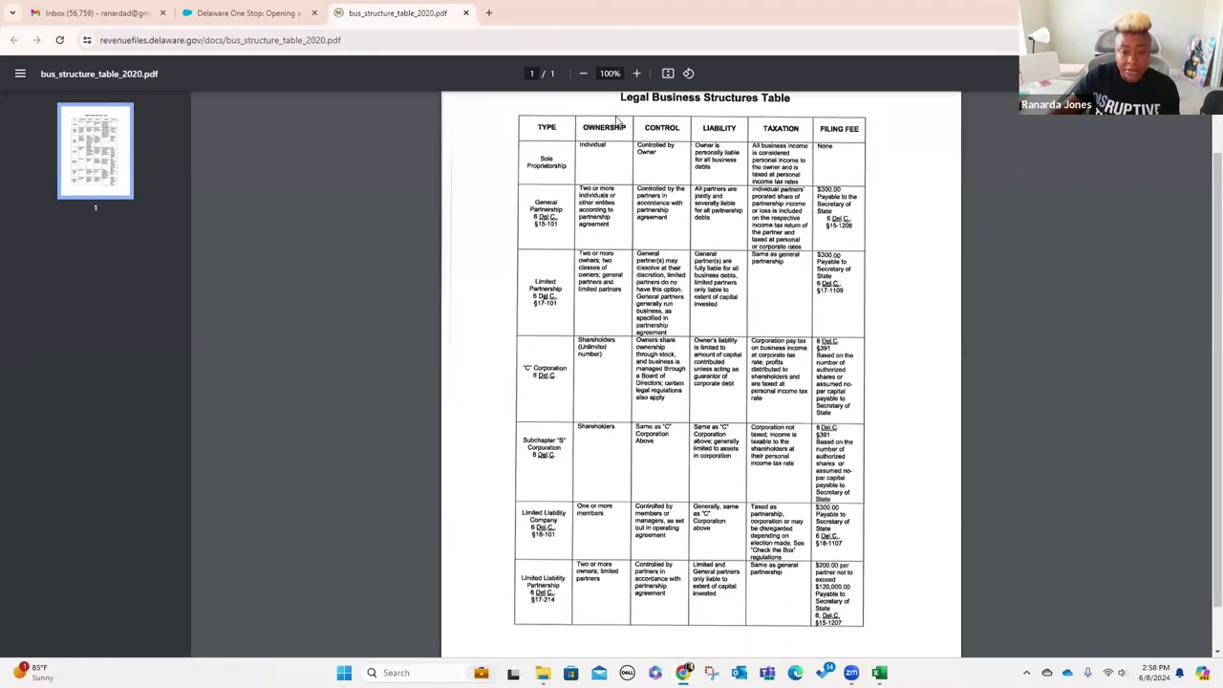
scroll(763, 241, "down", 1)
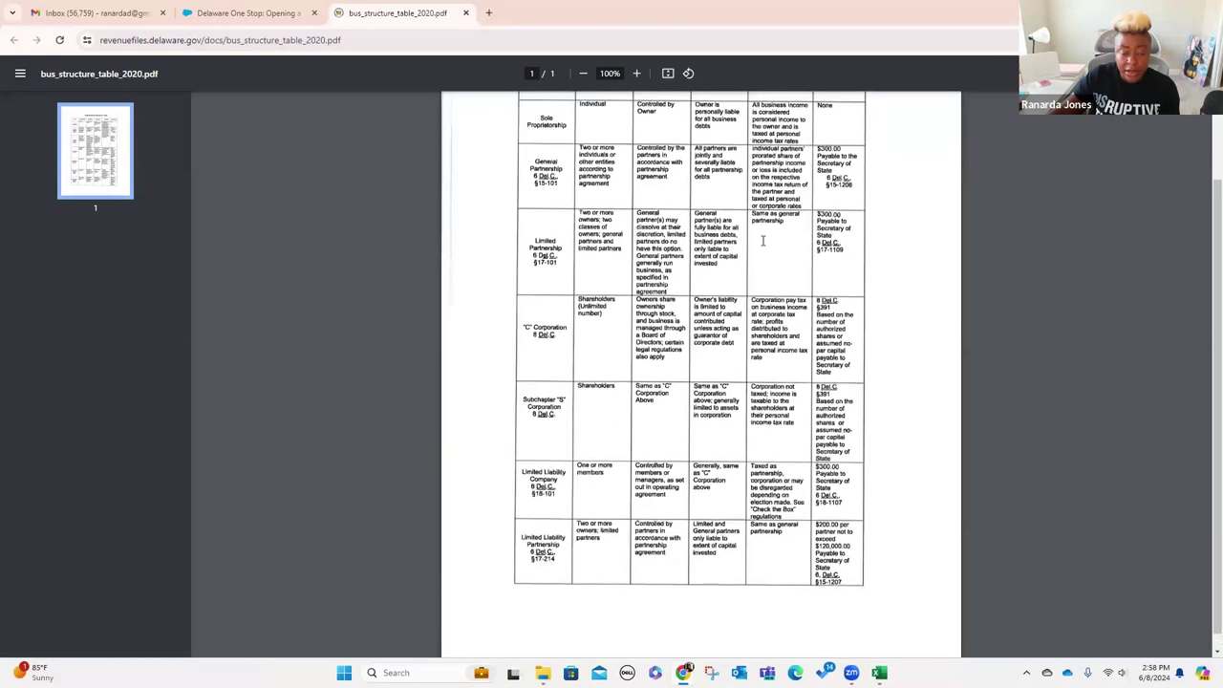
scroll(669, 239, "up", 2)
left_click(467, 15)
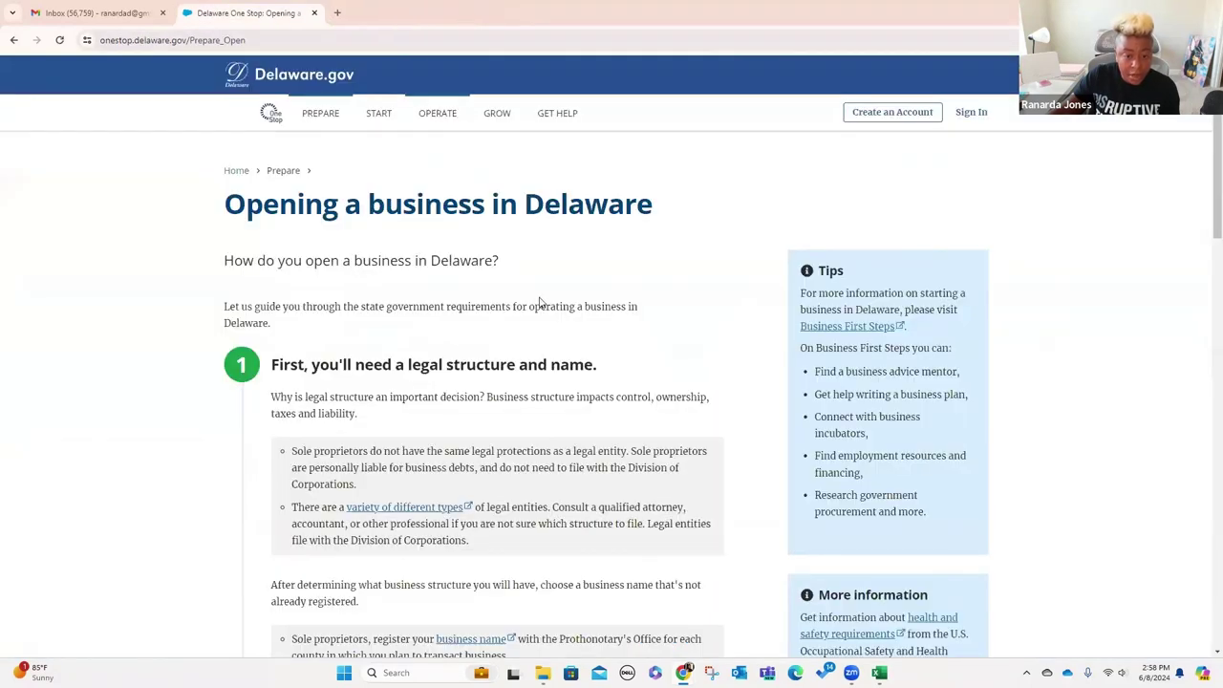
Scroll to step 3 and open the list of regulated professions and industries
scroll(582, 322, "down", 4)
scroll(574, 323, "down", 3)
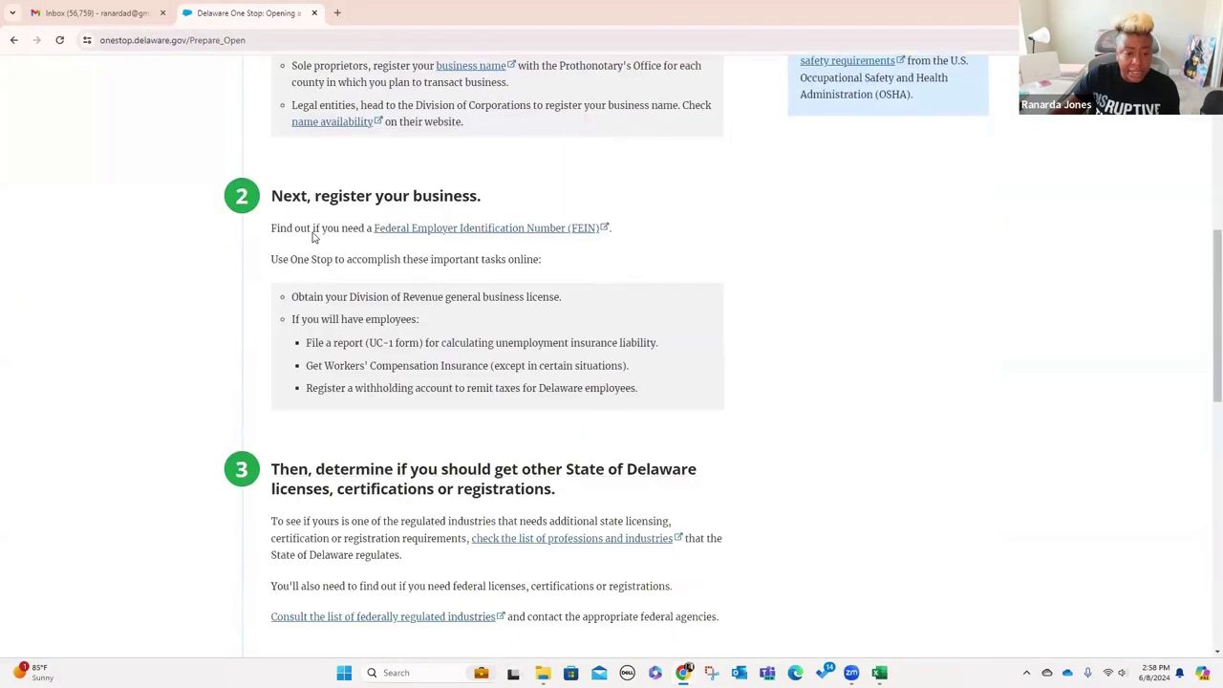
scroll(339, 213, "up", 4)
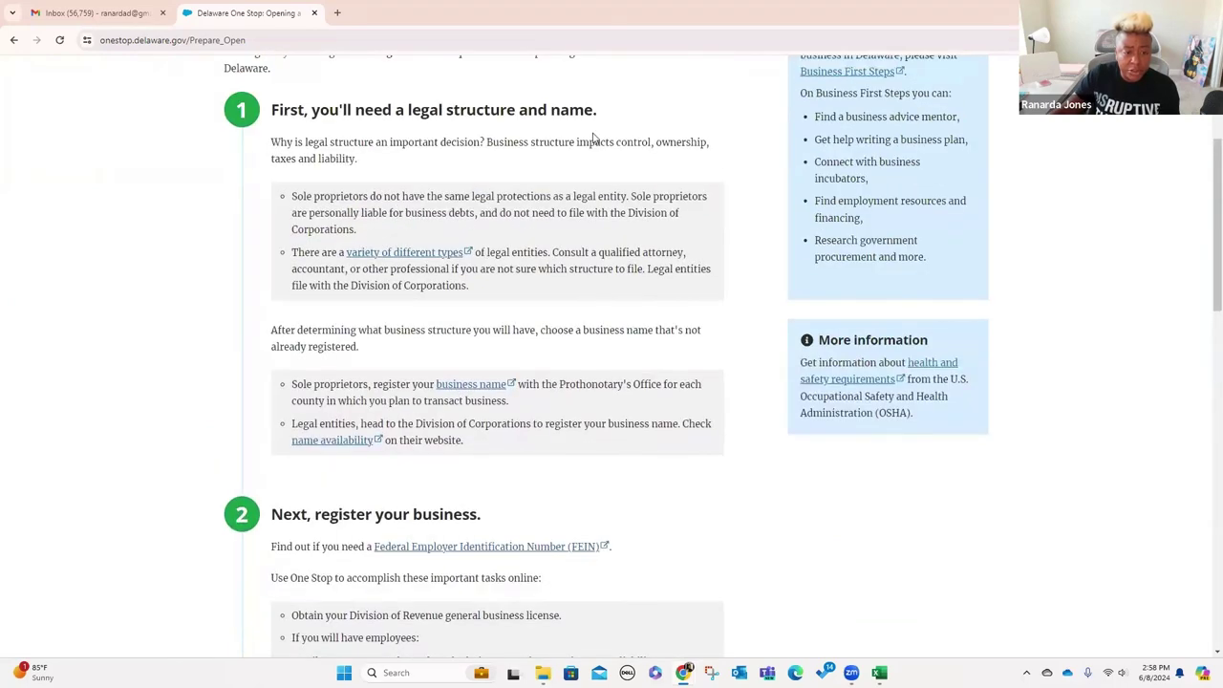
scroll(593, 140, "down", 3)
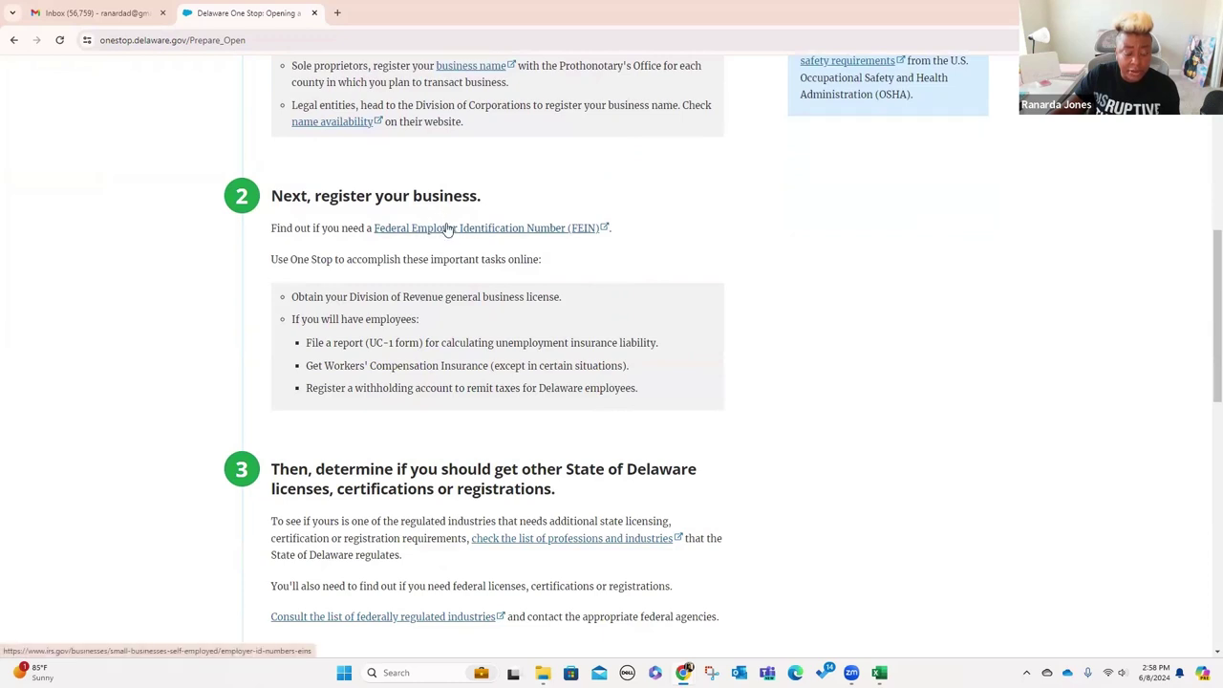
scroll(448, 229, "down", 2)
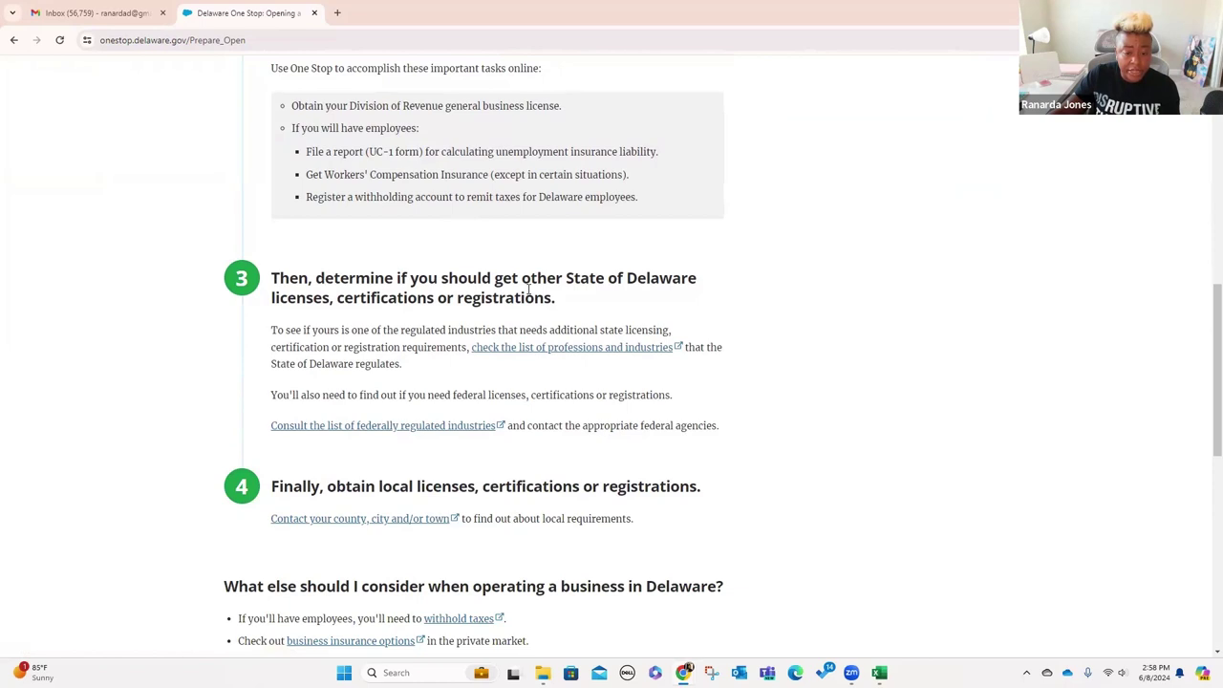
left_click(599, 349)
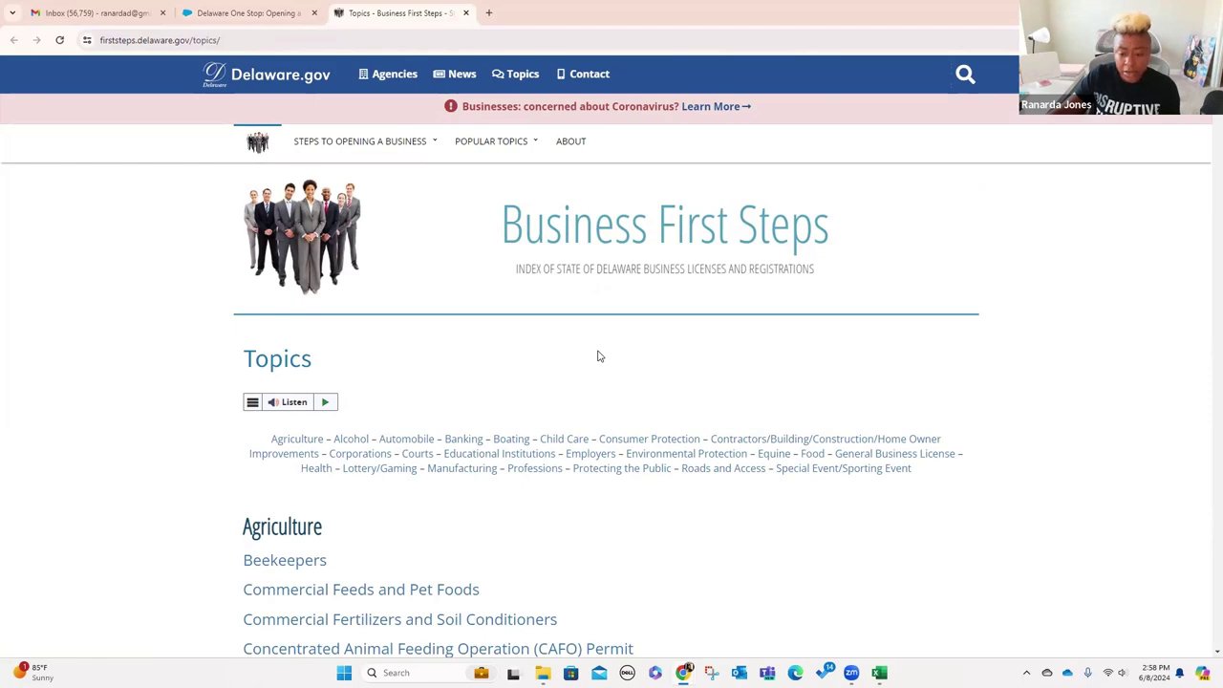
Open Delaware's General Business License page and review its fees, online application and renewal details
left_click(853, 454)
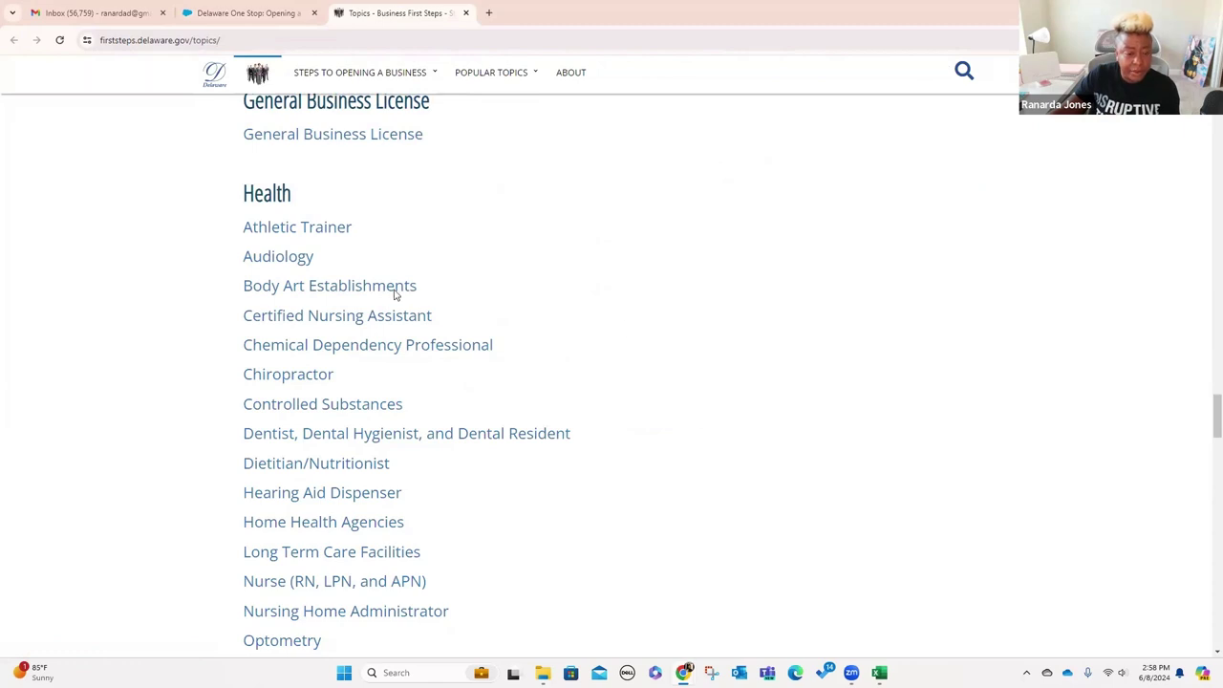
left_click(382, 140)
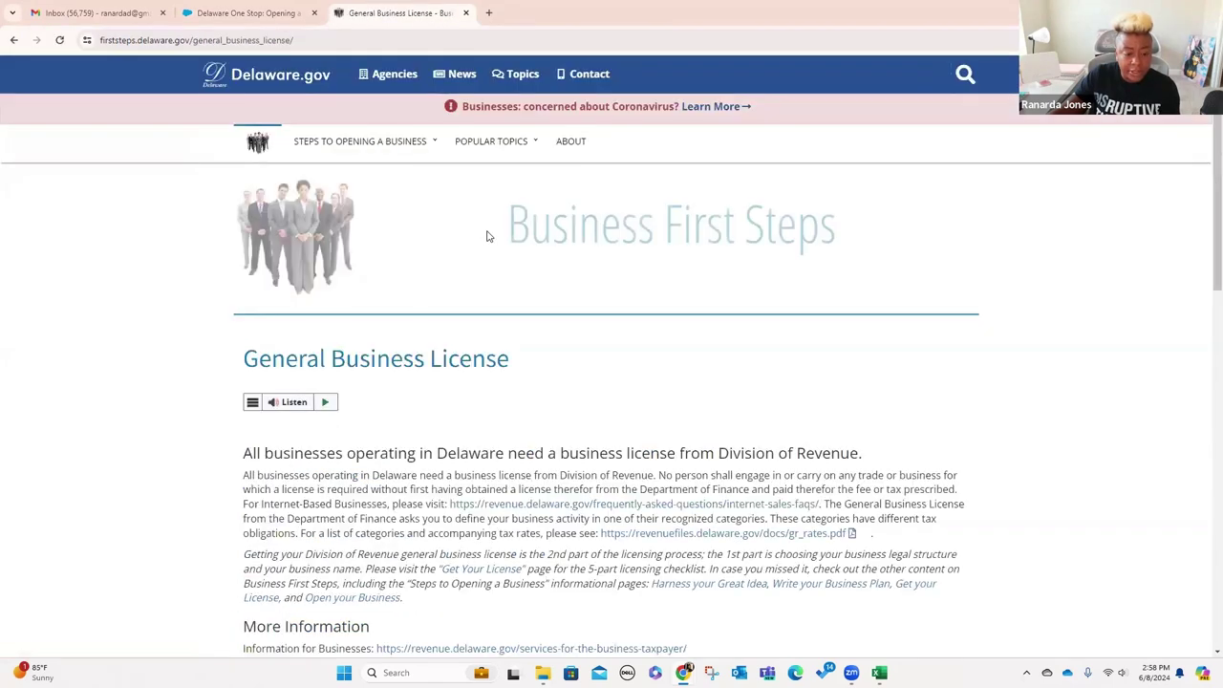
scroll(487, 236, "down", 1)
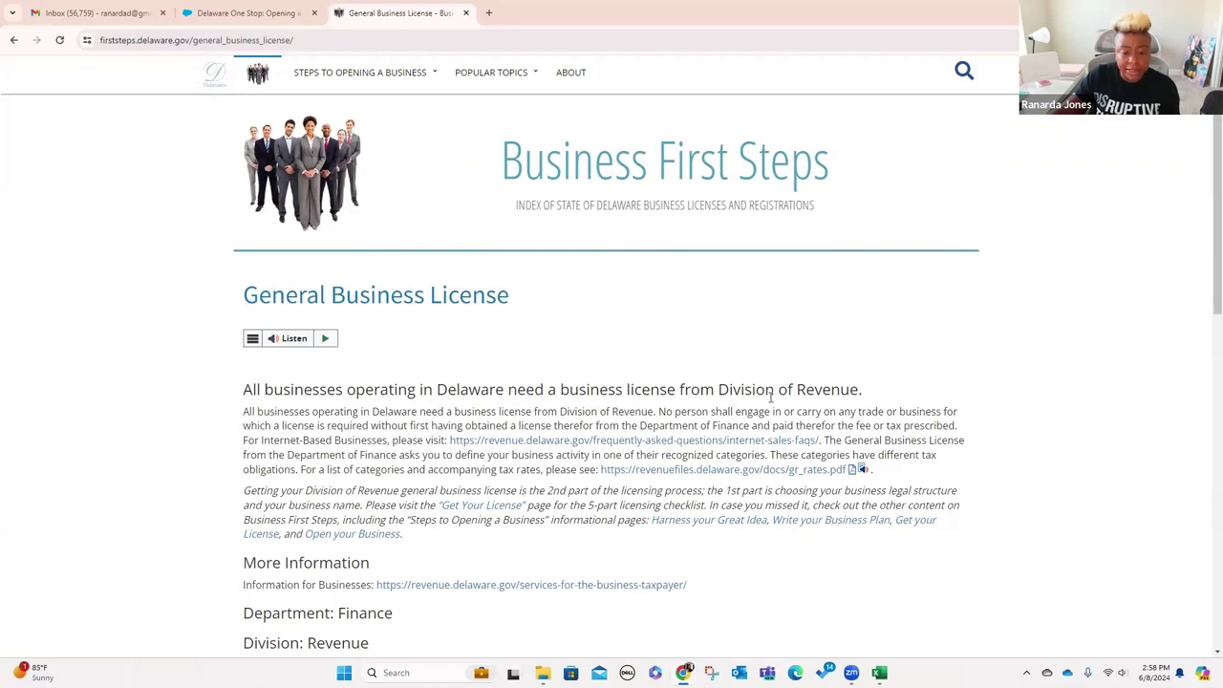
scroll(774, 401, "down", 7)
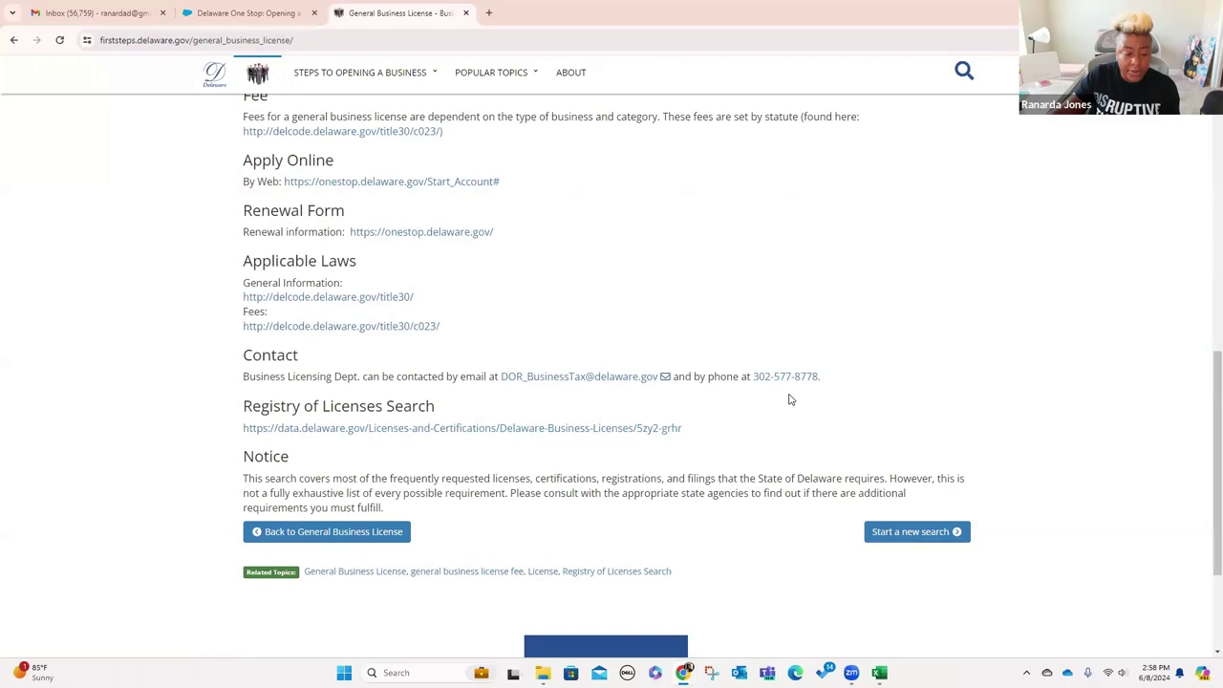
scroll(789, 399, "down", 2)
scroll(790, 399, "up", 6)
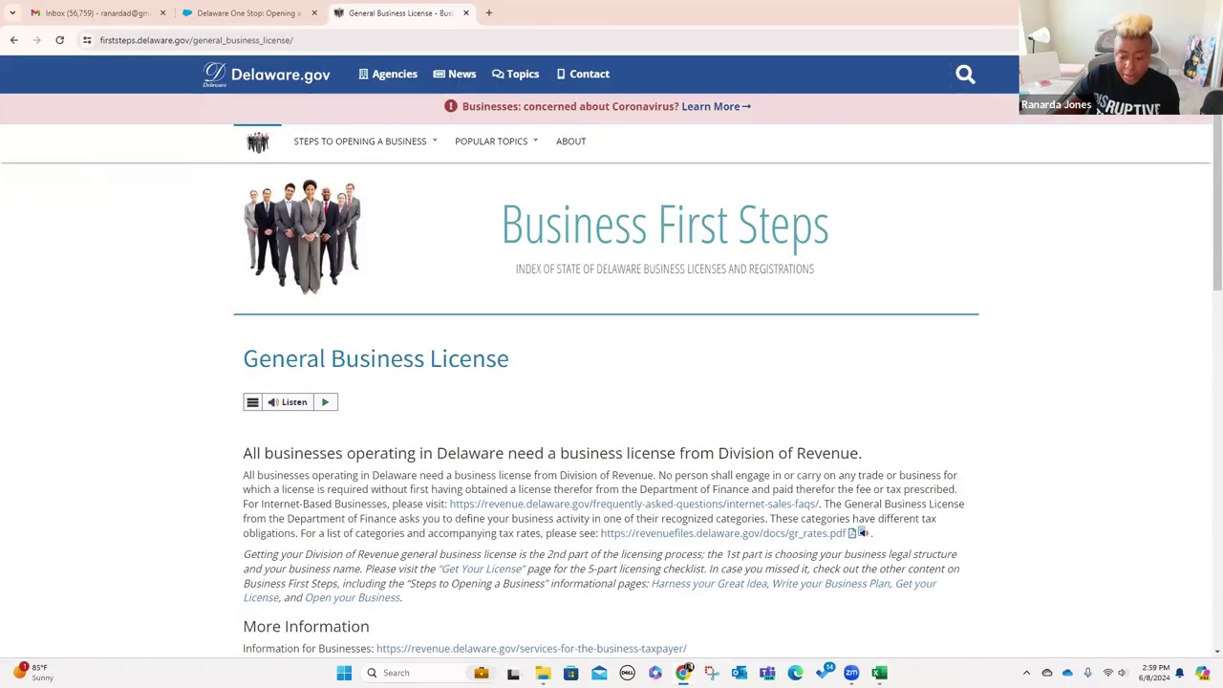
Return to the Delaware One Stop Opening a Business guide and scroll through it
left_click(246, 12)
scroll(455, 304, "up", 10)
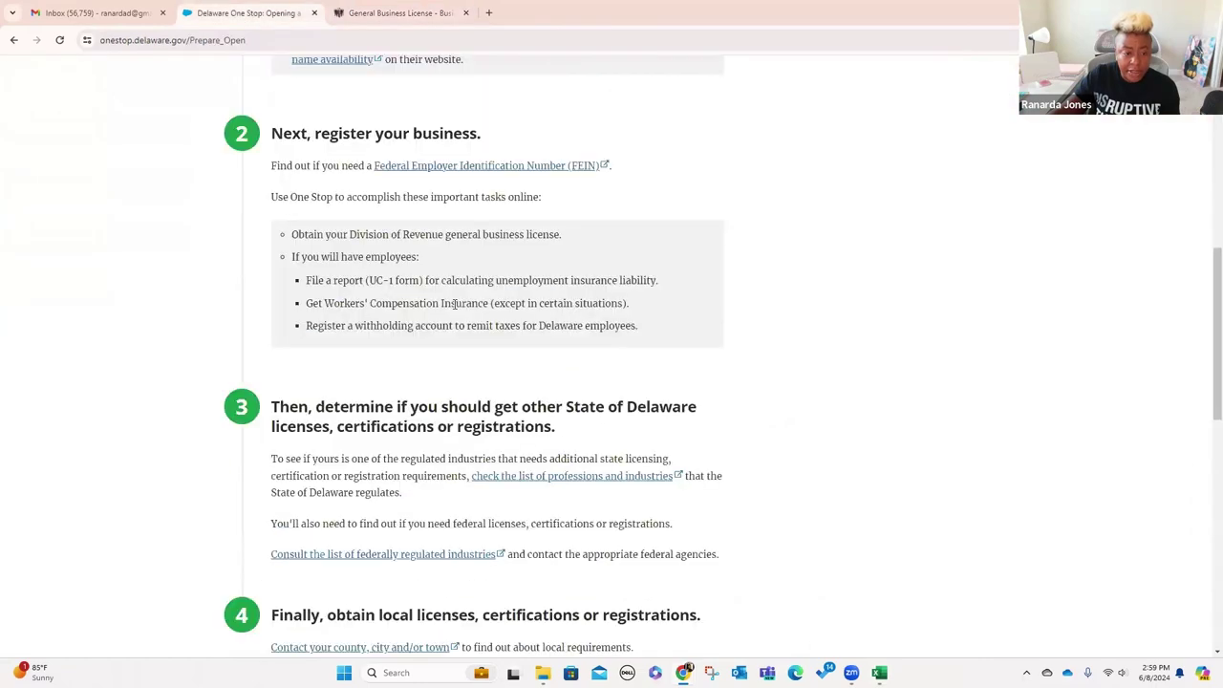
scroll(455, 304, "down", 10)
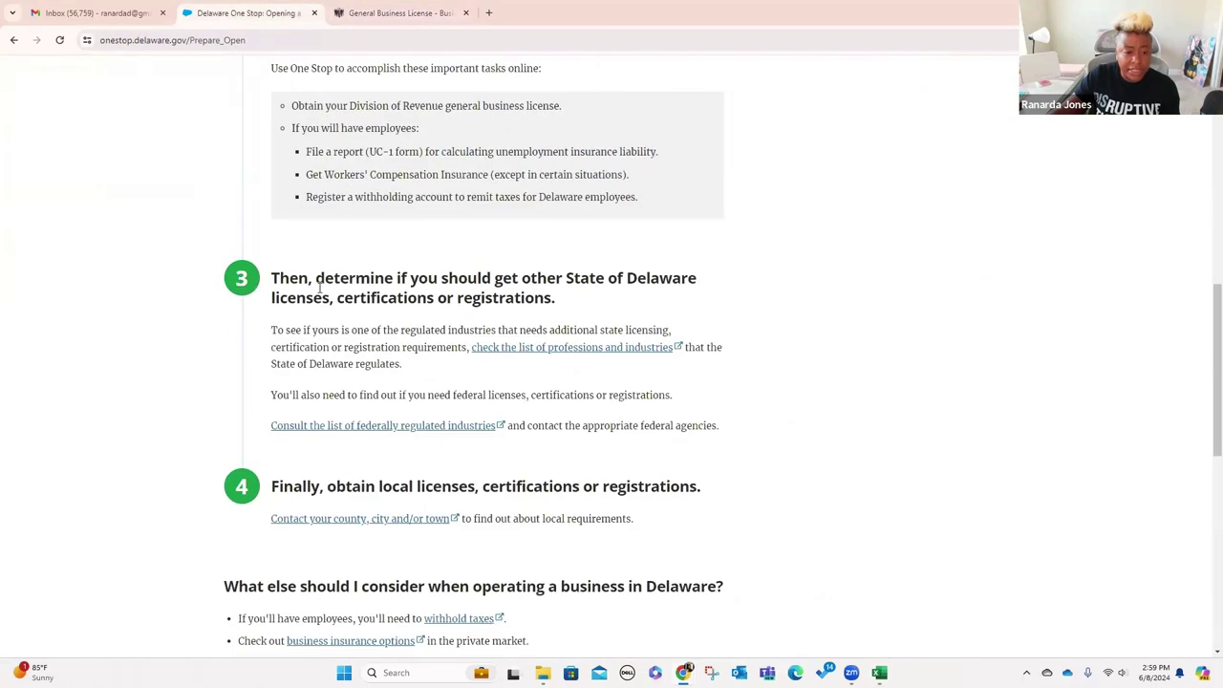
scroll(320, 289, "down", 1)
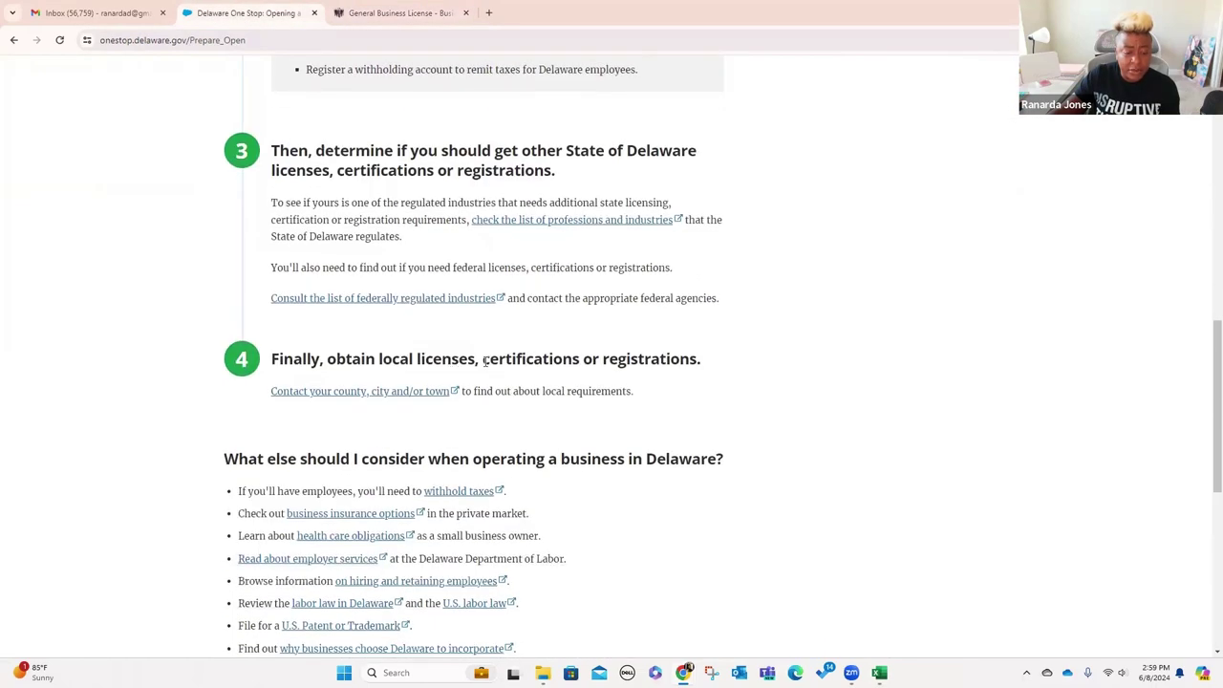
scroll(588, 363, "down", 4)
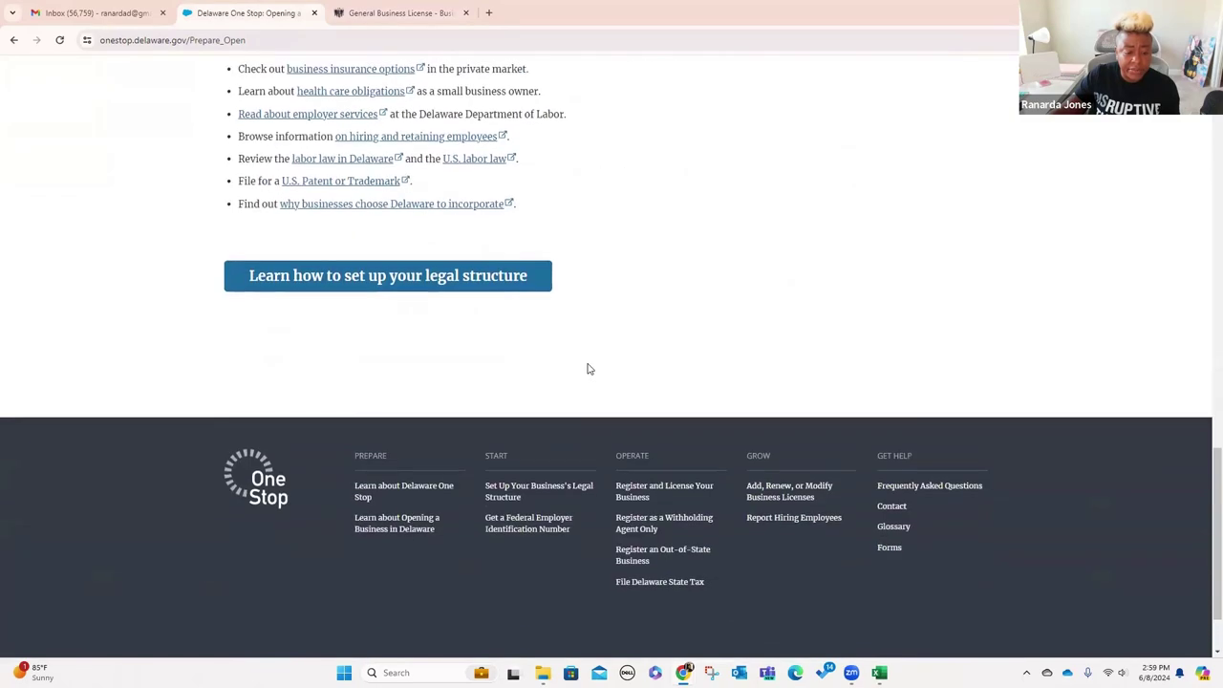
scroll(589, 367, "up", 3)
scroll(588, 369, "up", 10)
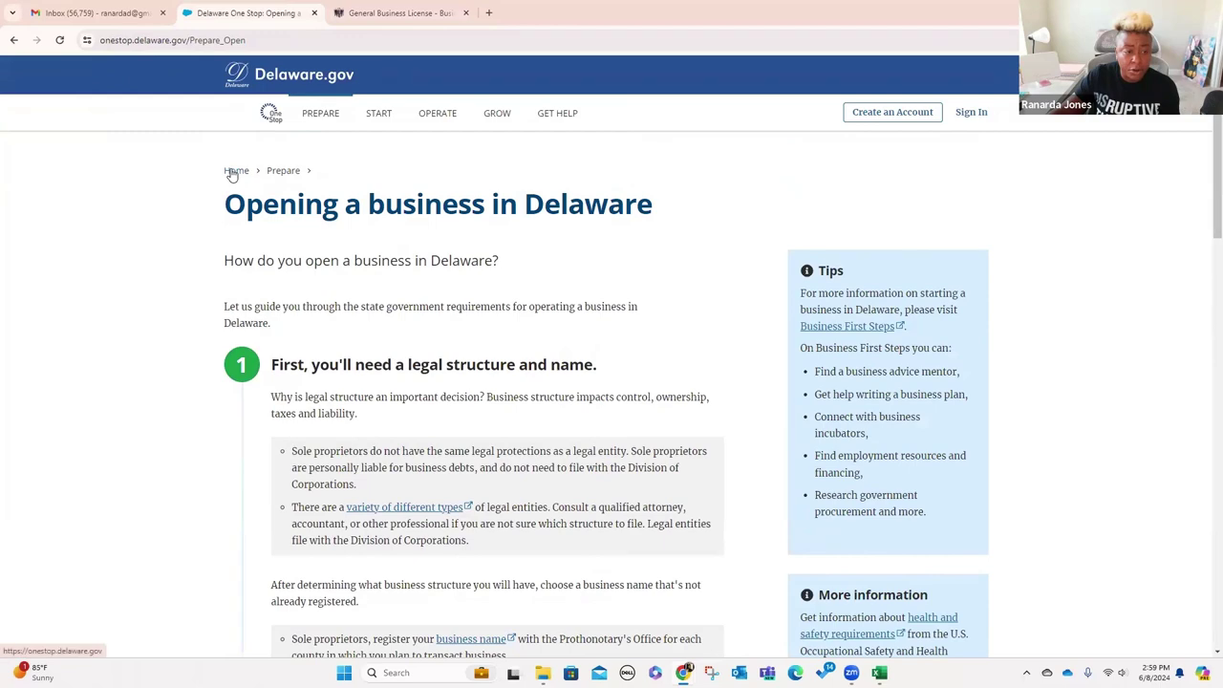
Go to the One Stop home page, then bring the state-websites spreadsheet forward
left_click(234, 170)
scroll(604, 272, "down", 3)
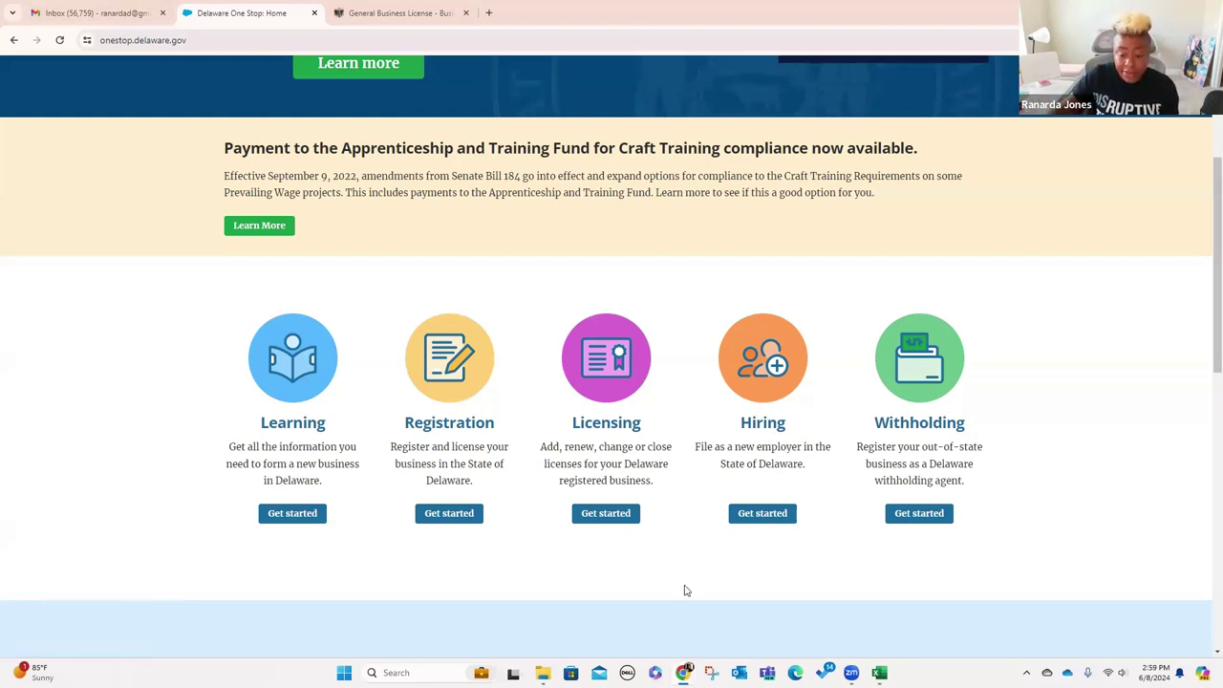
left_click(879, 673)
scroll(229, 427, "down", 2)
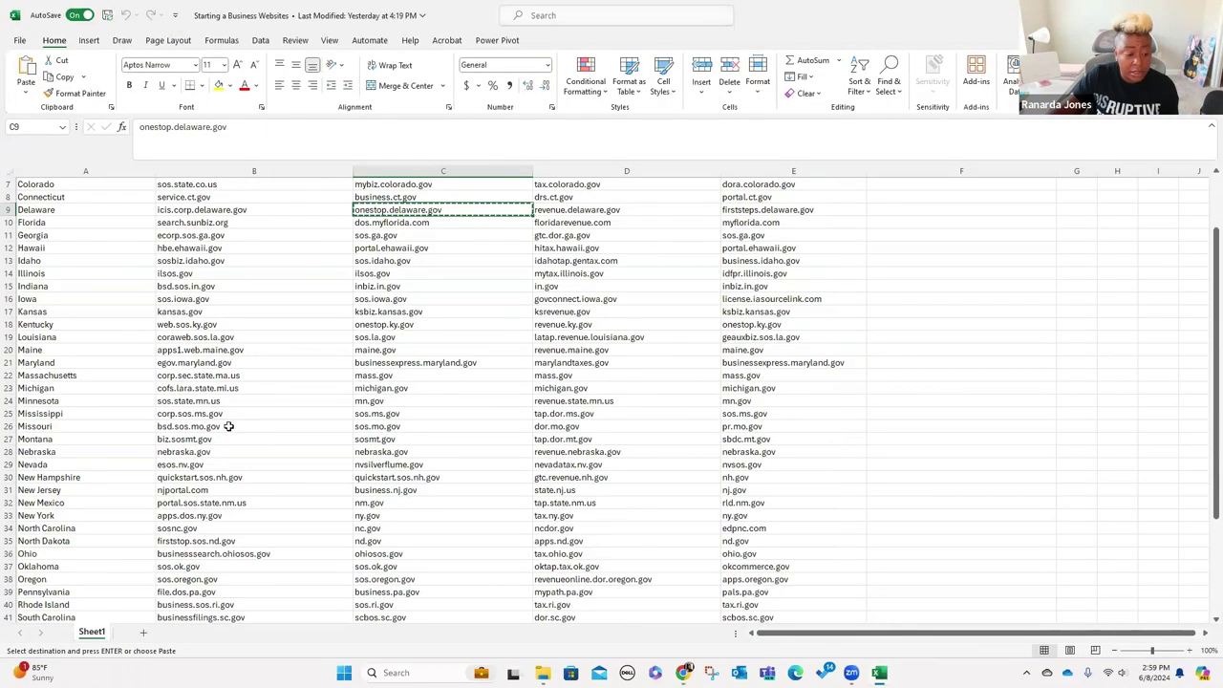
Follow the nc.gov link in cell C34 of the North Carolina row
left_click(371, 529)
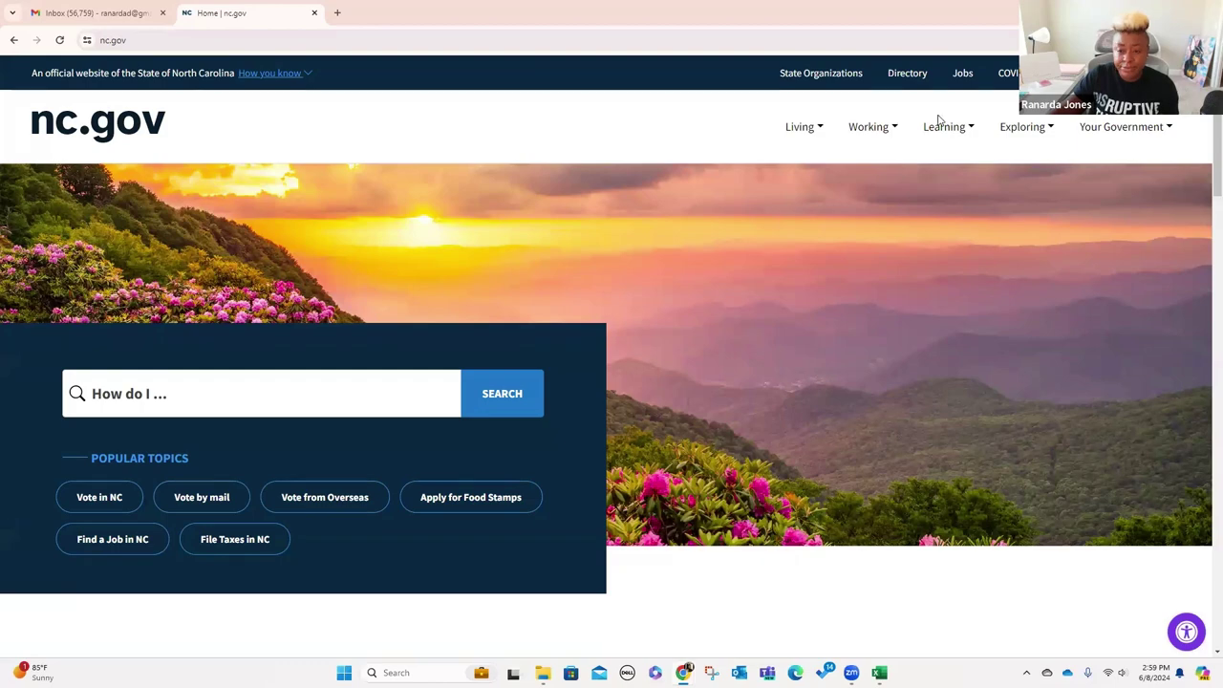
Scroll through the nc.gov home page and back up to the top
scroll(899, 172, "down", 3)
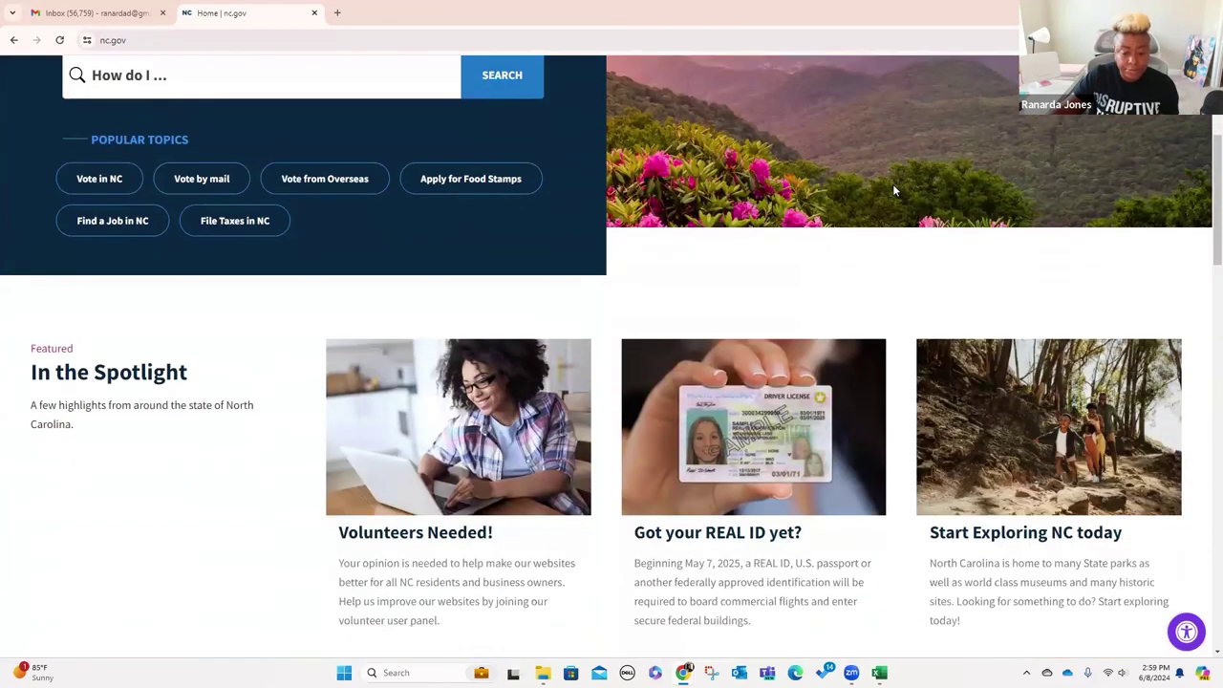
scroll(896, 184, "down", 3)
scroll(894, 187, "down", 6)
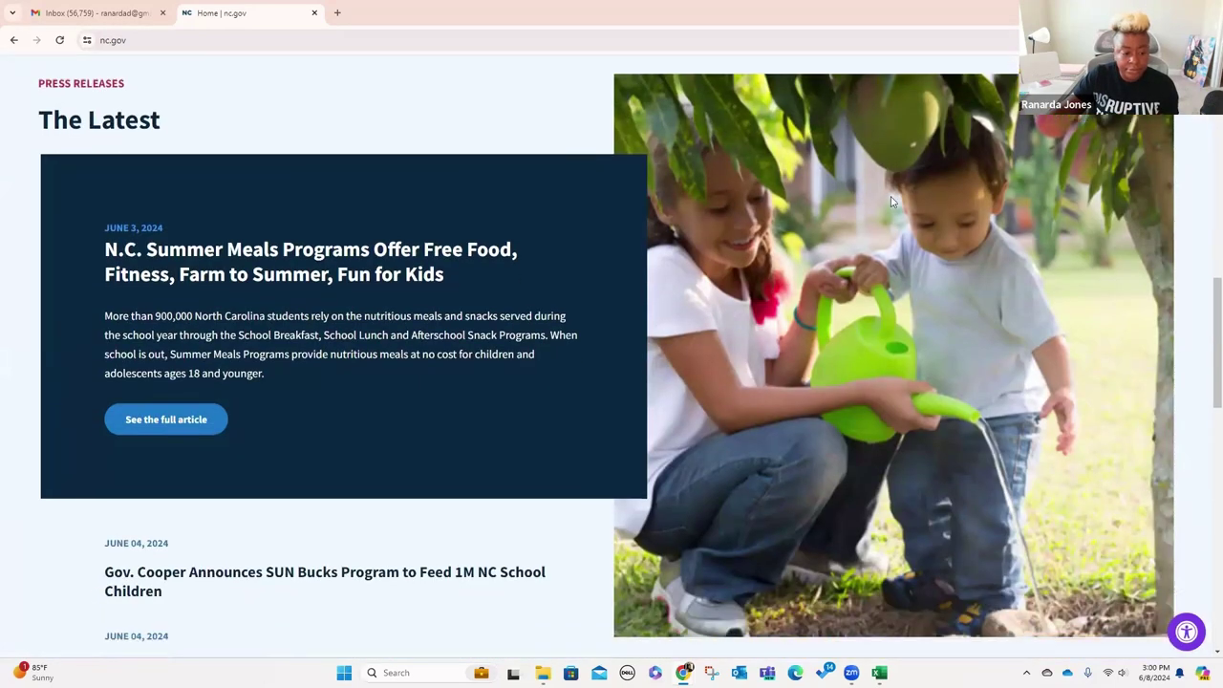
scroll(889, 199, "down", 6)
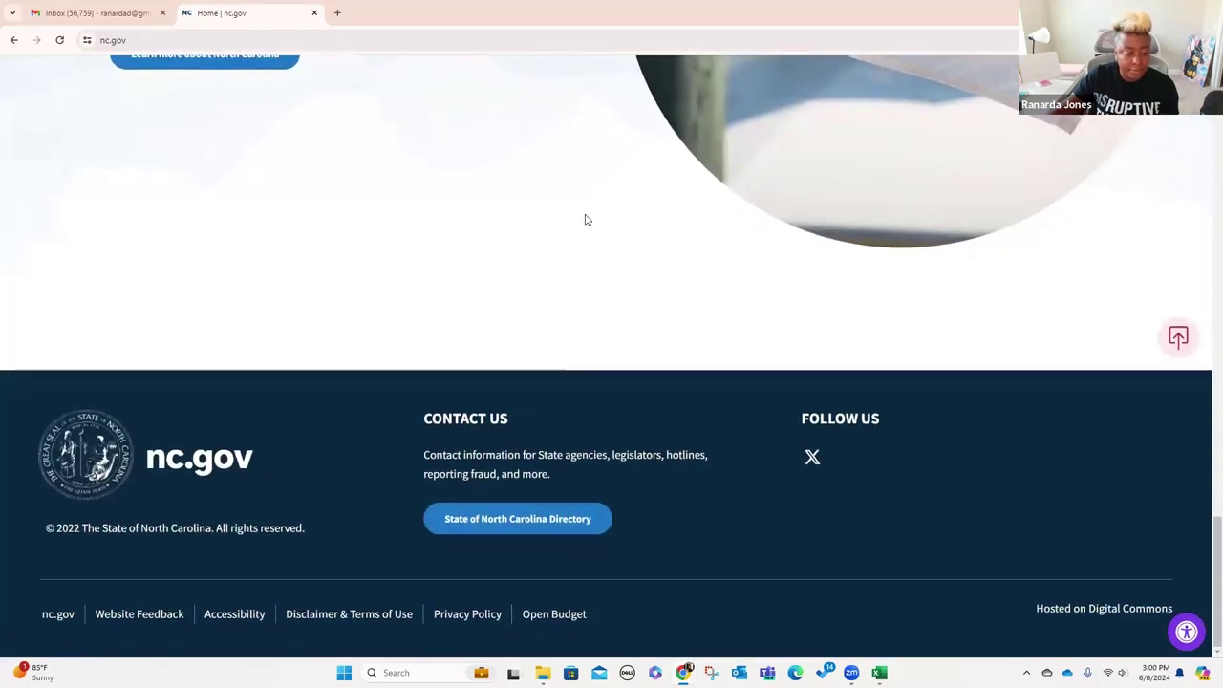
scroll(559, 237, "up", 6)
scroll(560, 236, "up", 4)
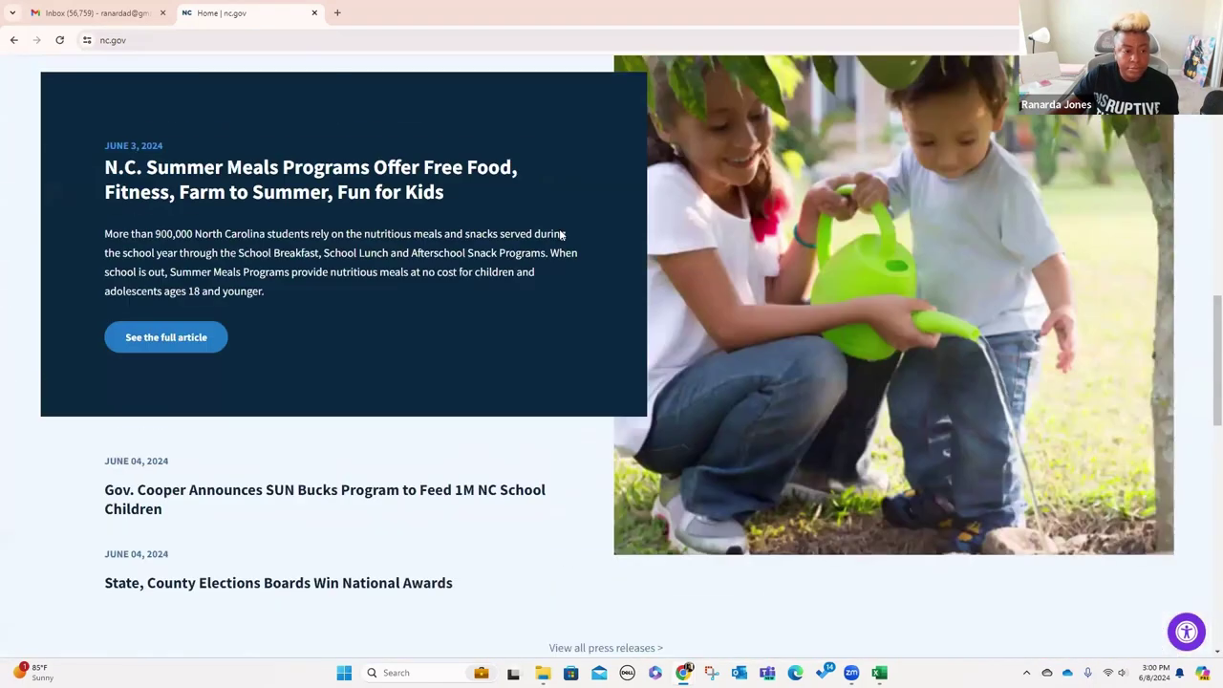
scroll(560, 236, "up", 6)
scroll(561, 235, "up", 4)
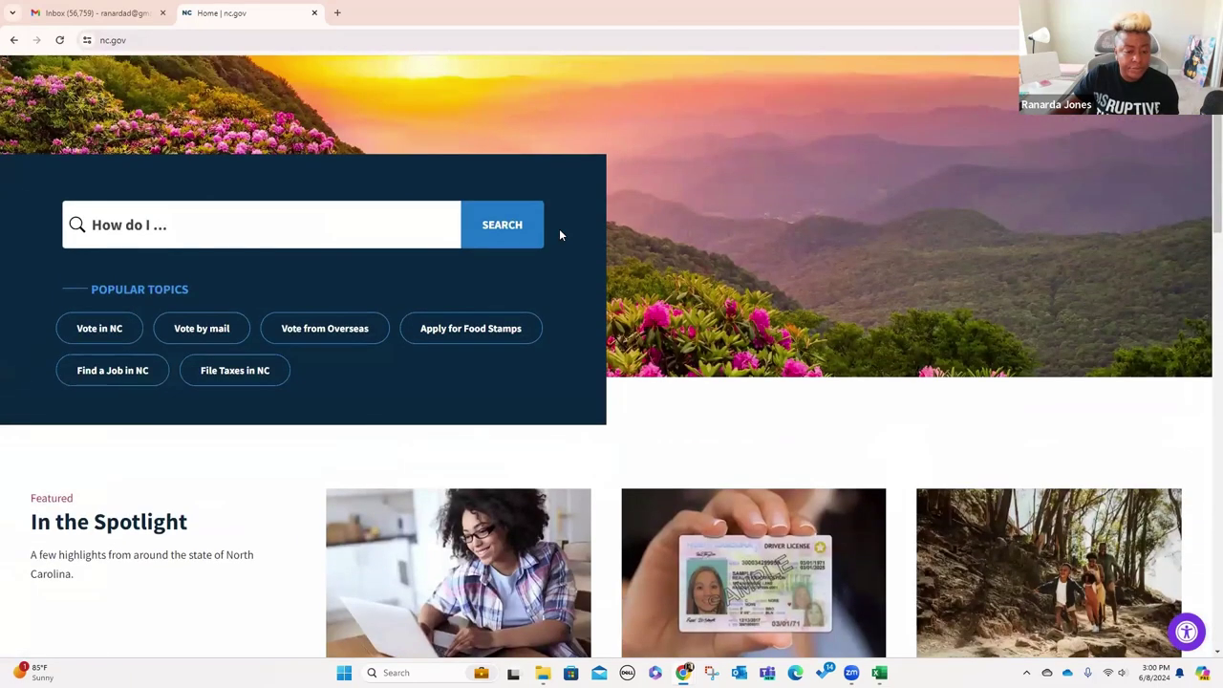
scroll(560, 234, "up", 2)
Search nc.gov for 'start' and open the Start My Business page
left_click(342, 388)
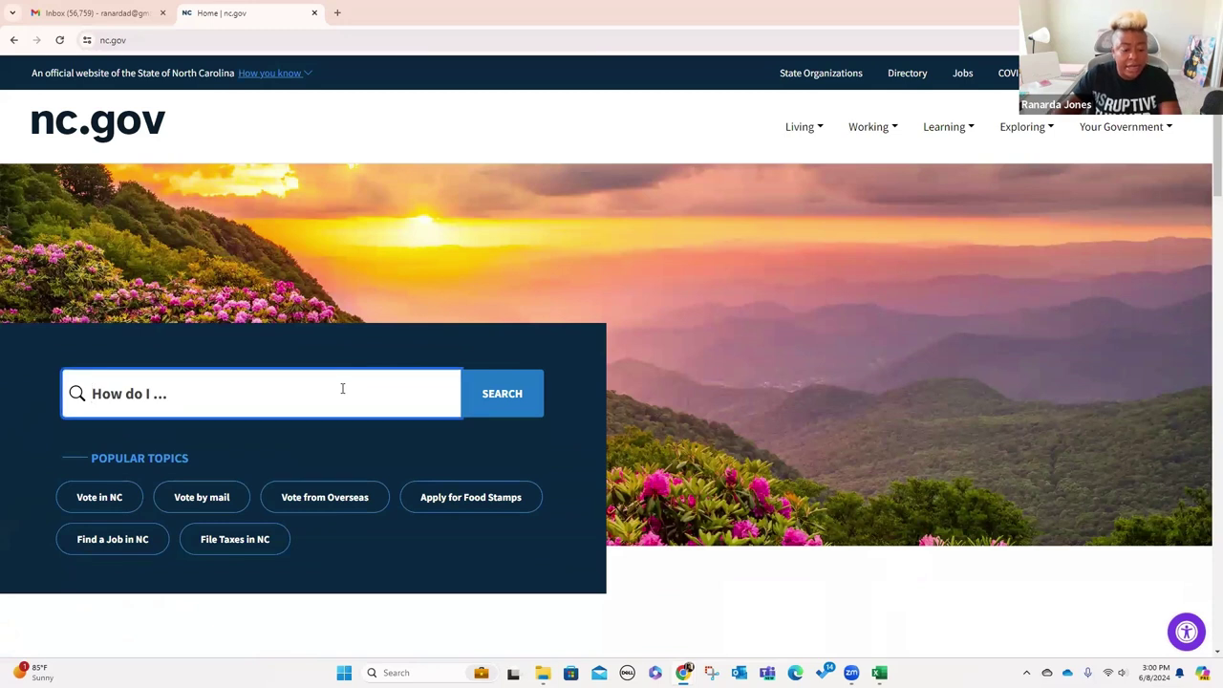
type("start a")
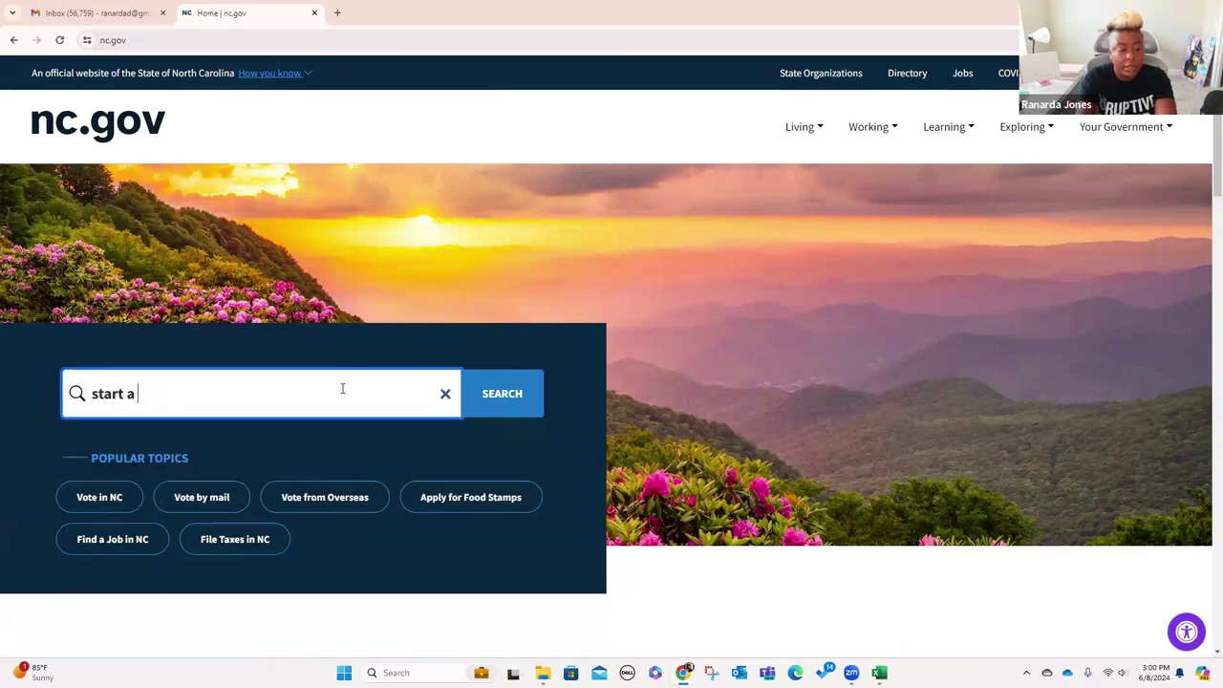
key("BackSpace")
key("BackSpace")
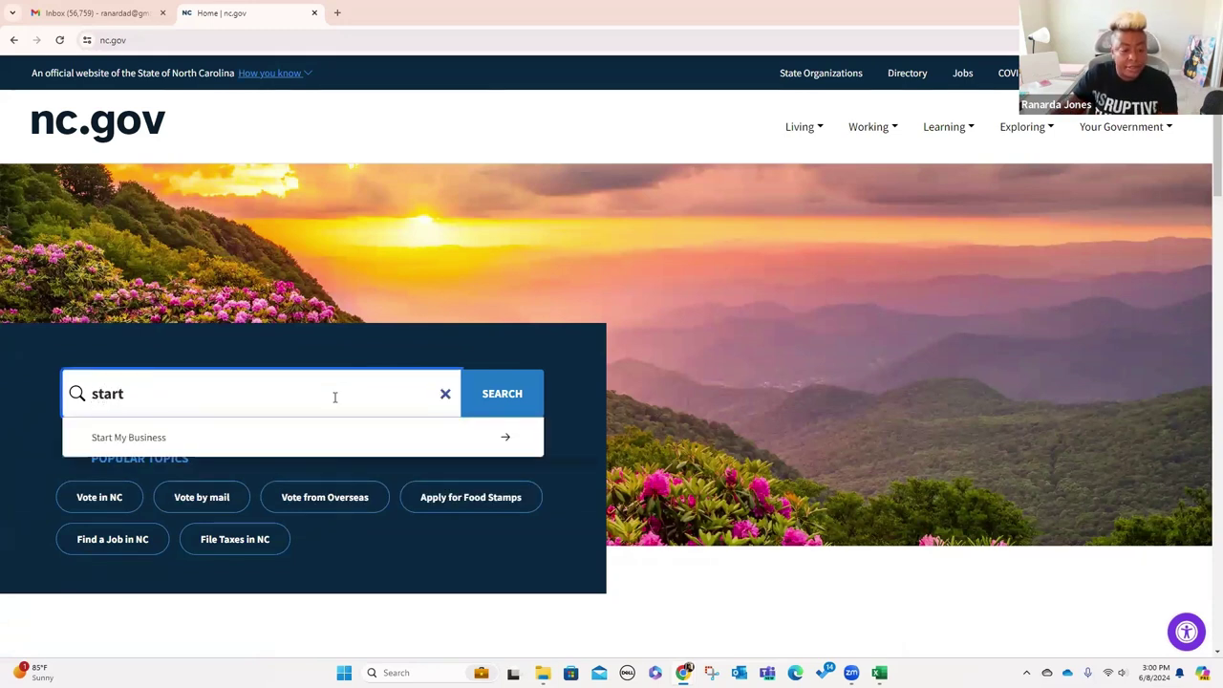
left_click(207, 442)
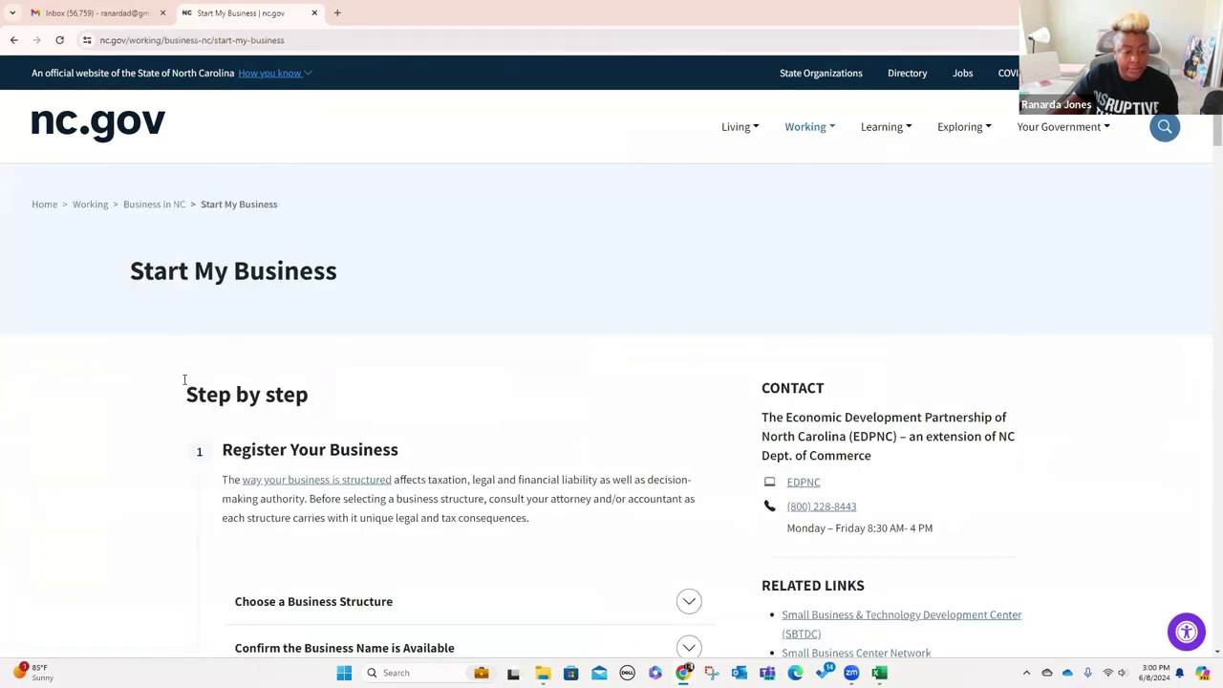
scroll(344, 392, "down", 2)
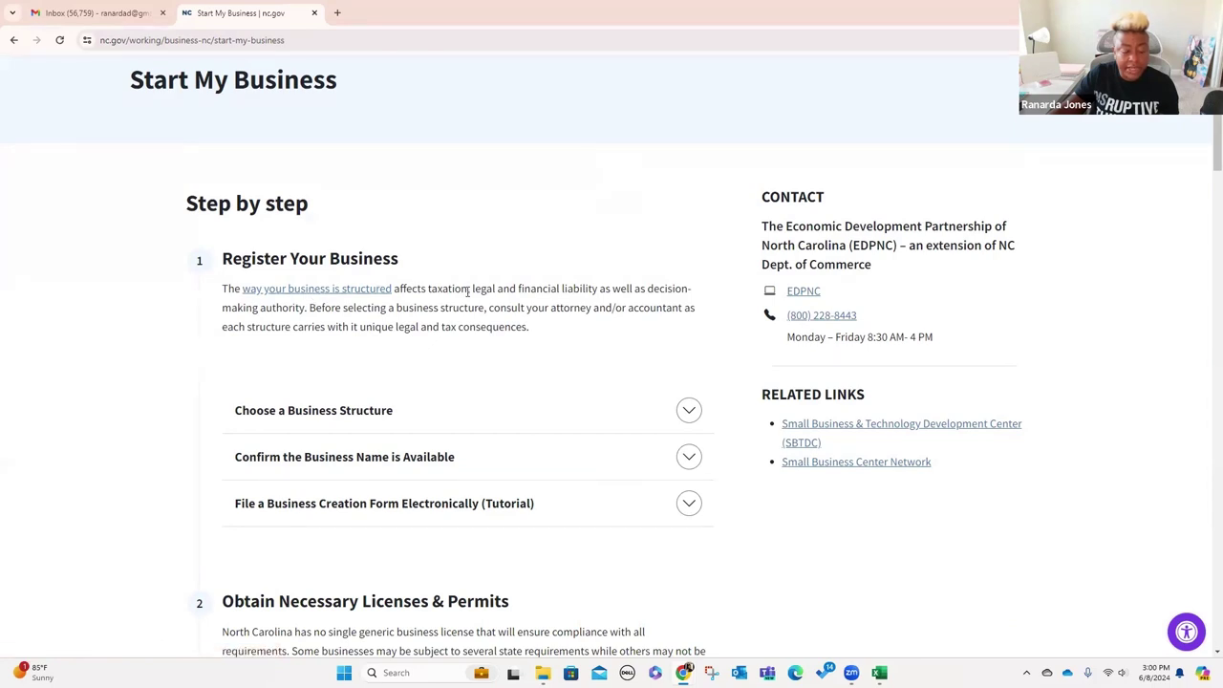
Follow the business structure link to EDPNC and open the checklist's Step 2 Learn More
left_click(328, 296)
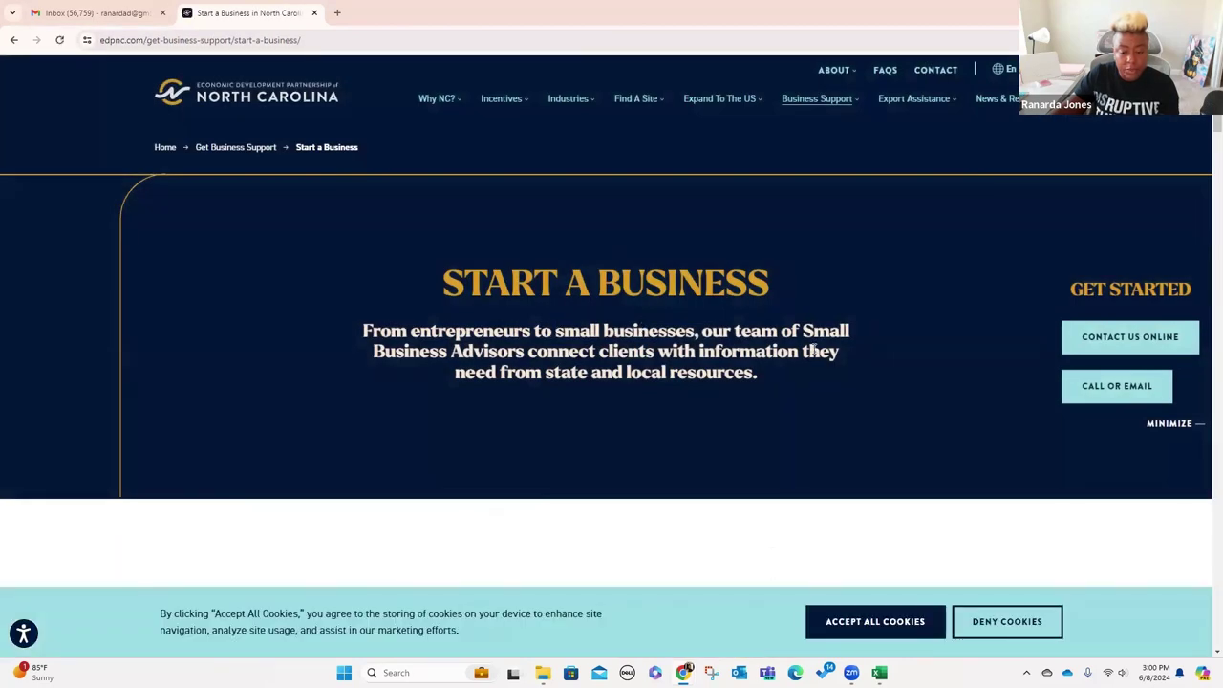
scroll(812, 350, "down", 1)
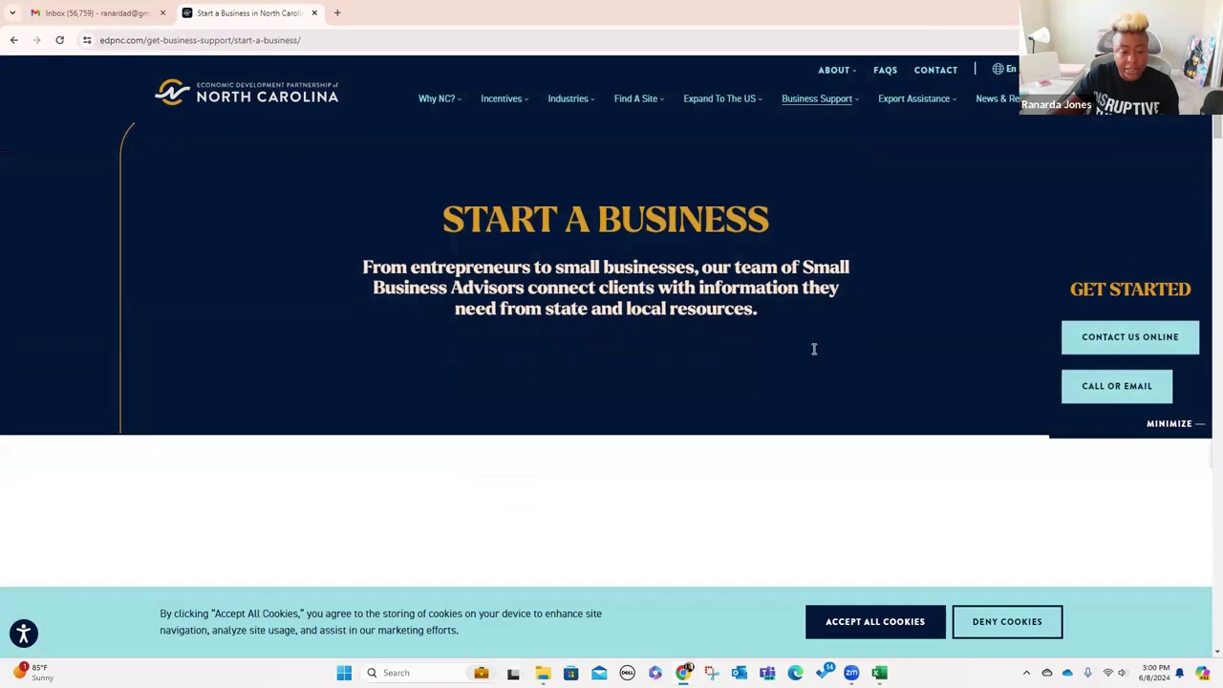
scroll(814, 354, "down", 6)
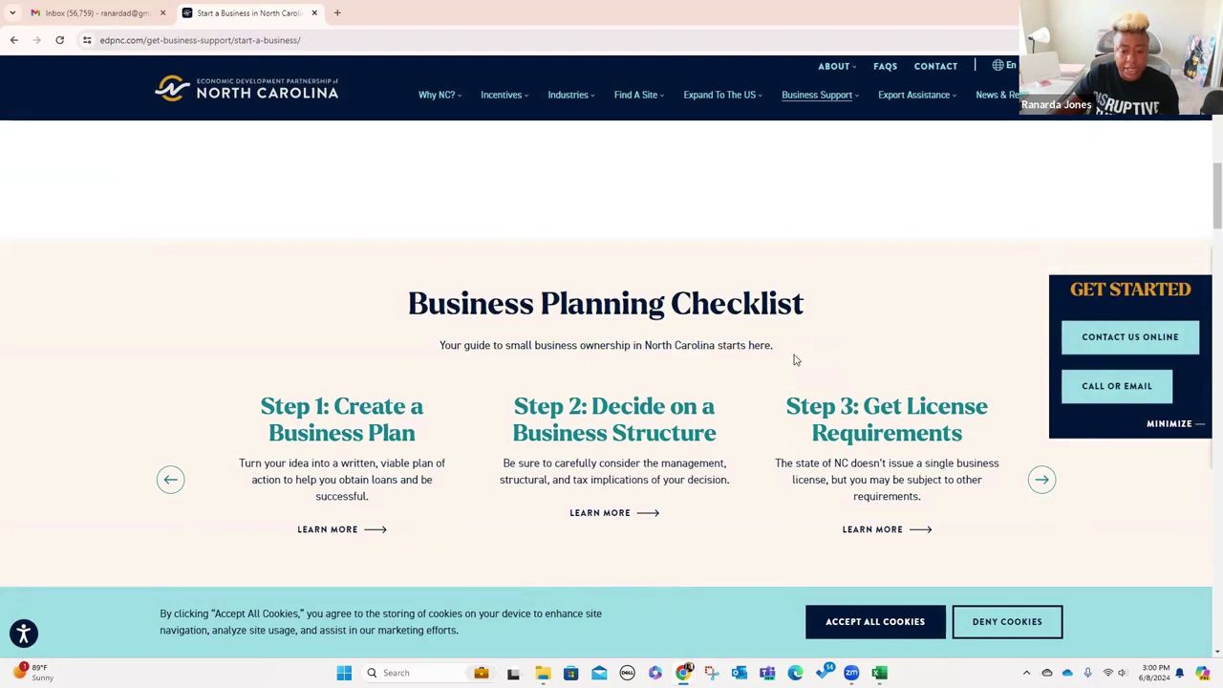
scroll(793, 359, "down", 2)
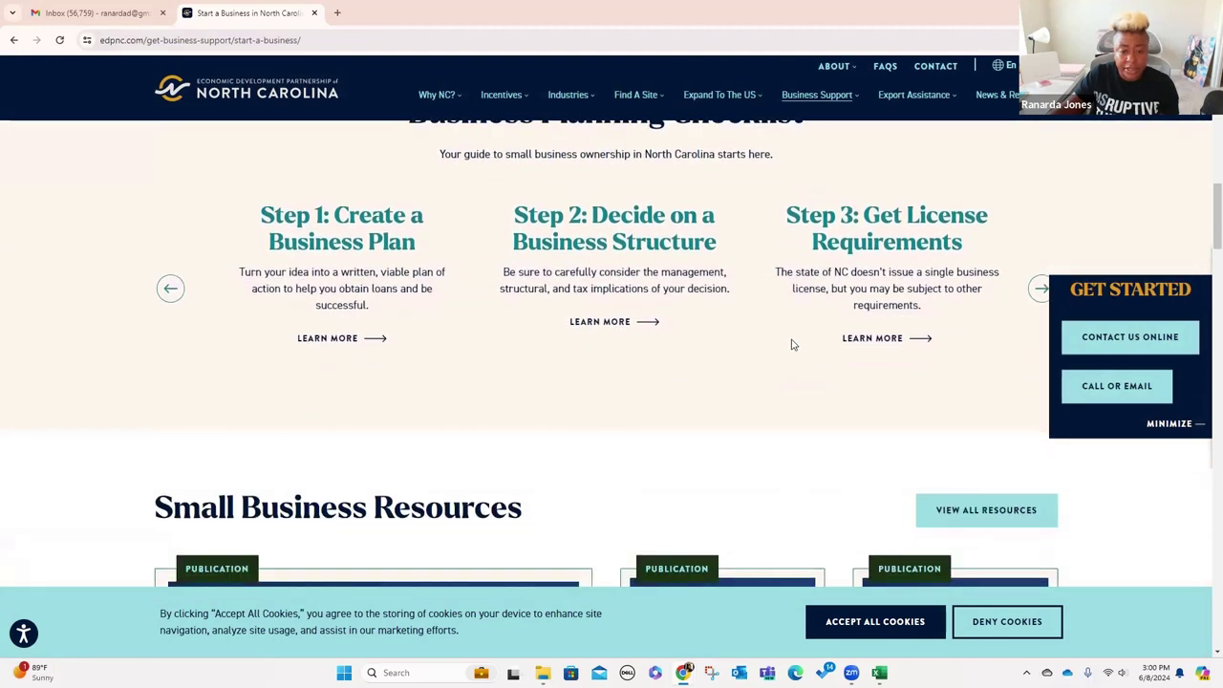
left_click(612, 322)
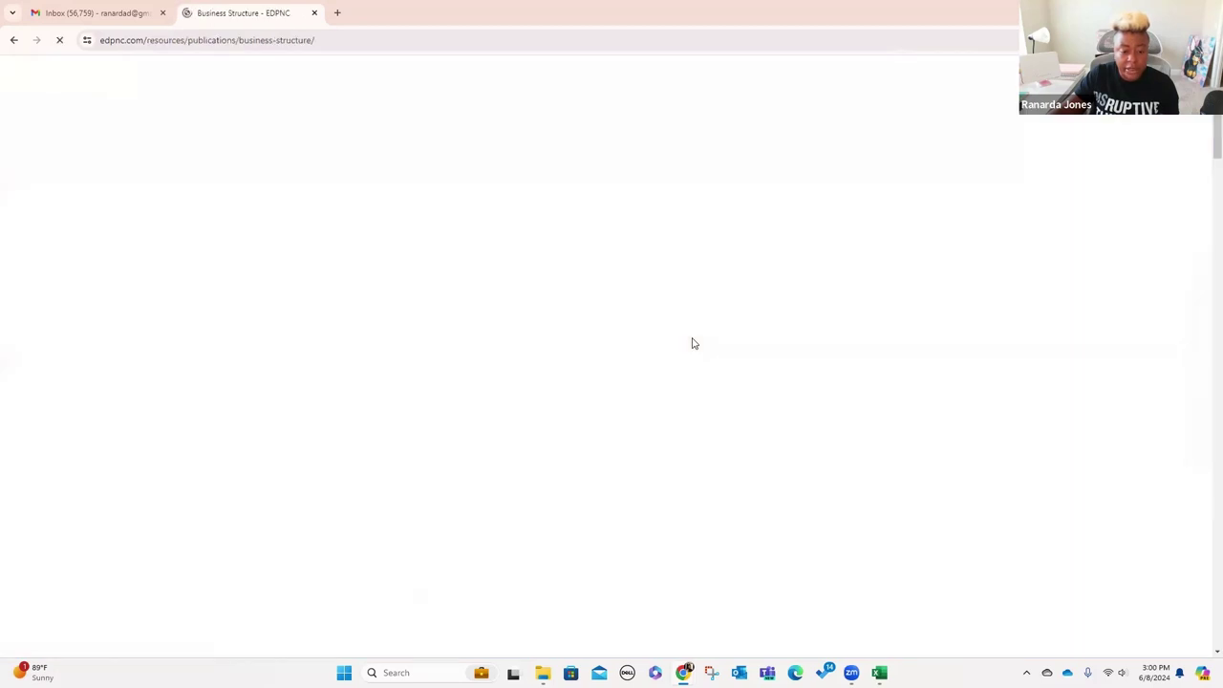
Scroll EDPNC's Business Structure page down to the Limited Liability Company (LLC) section
scroll(692, 339, "down", 4)
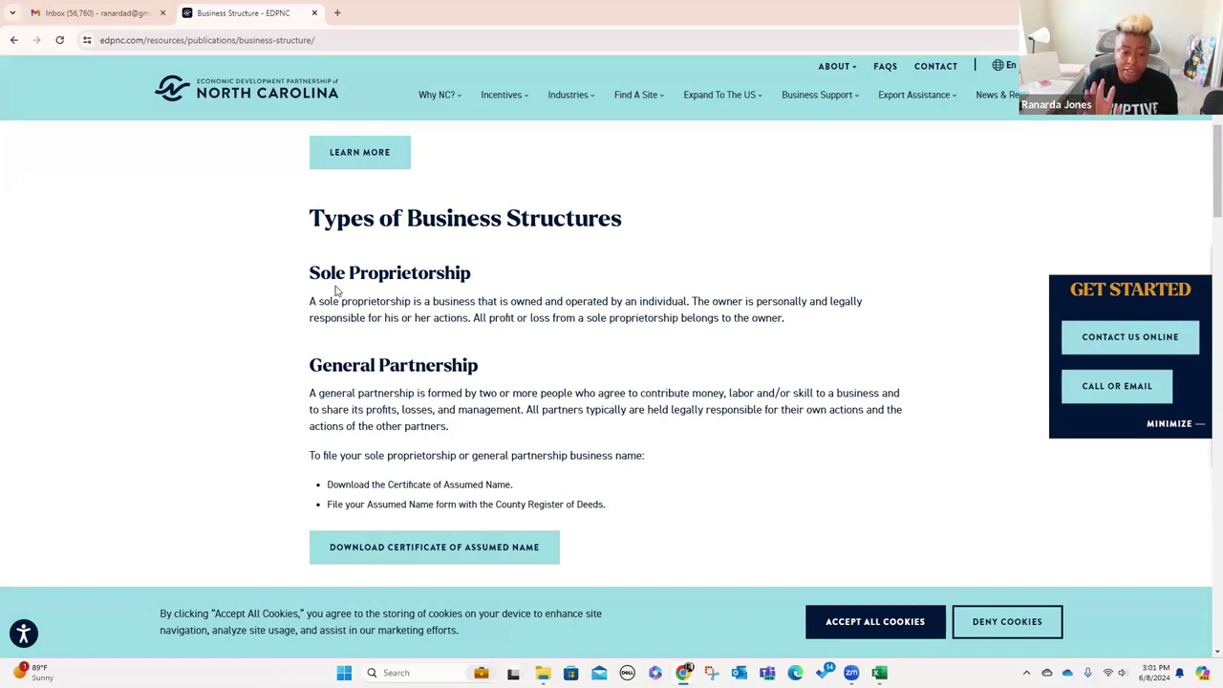
scroll(326, 387, "down", 1)
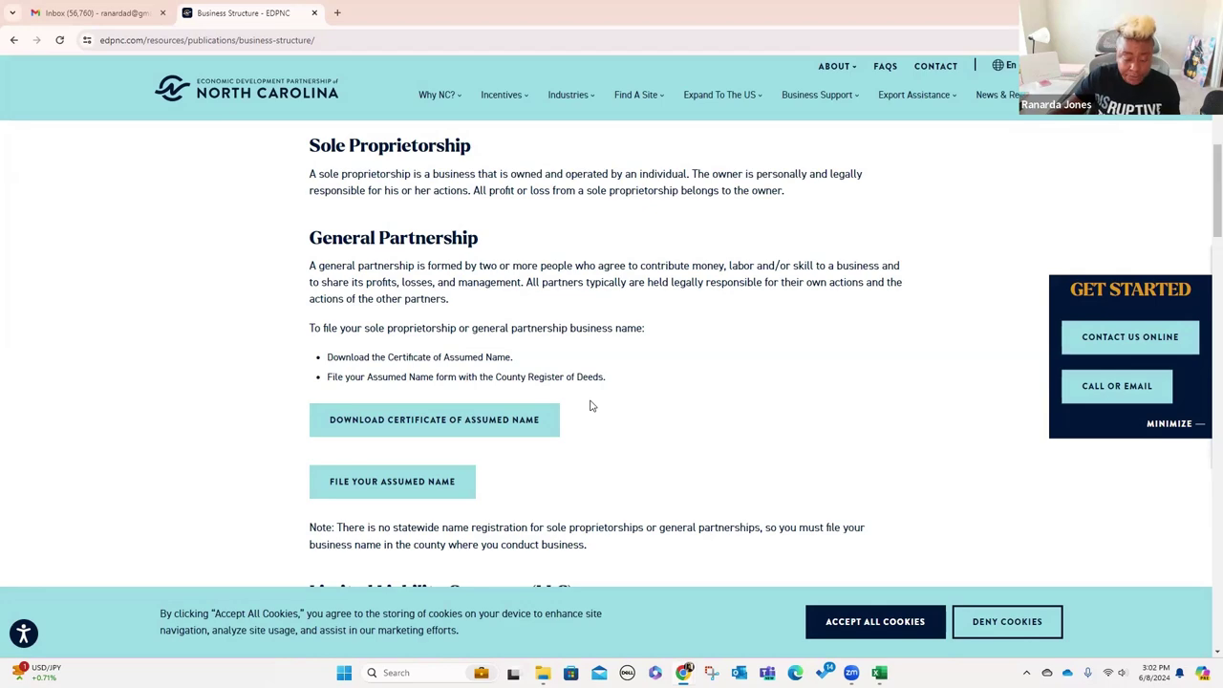
scroll(591, 406, "down", 3)
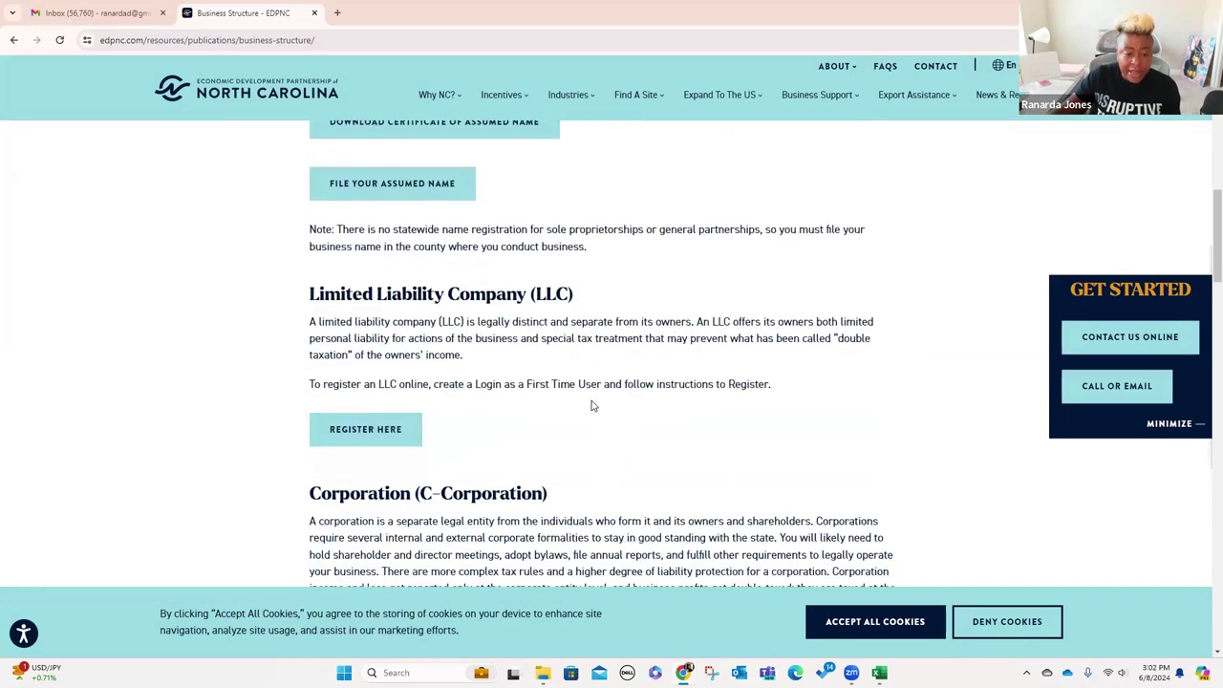
scroll(580, 381, "up", 4)
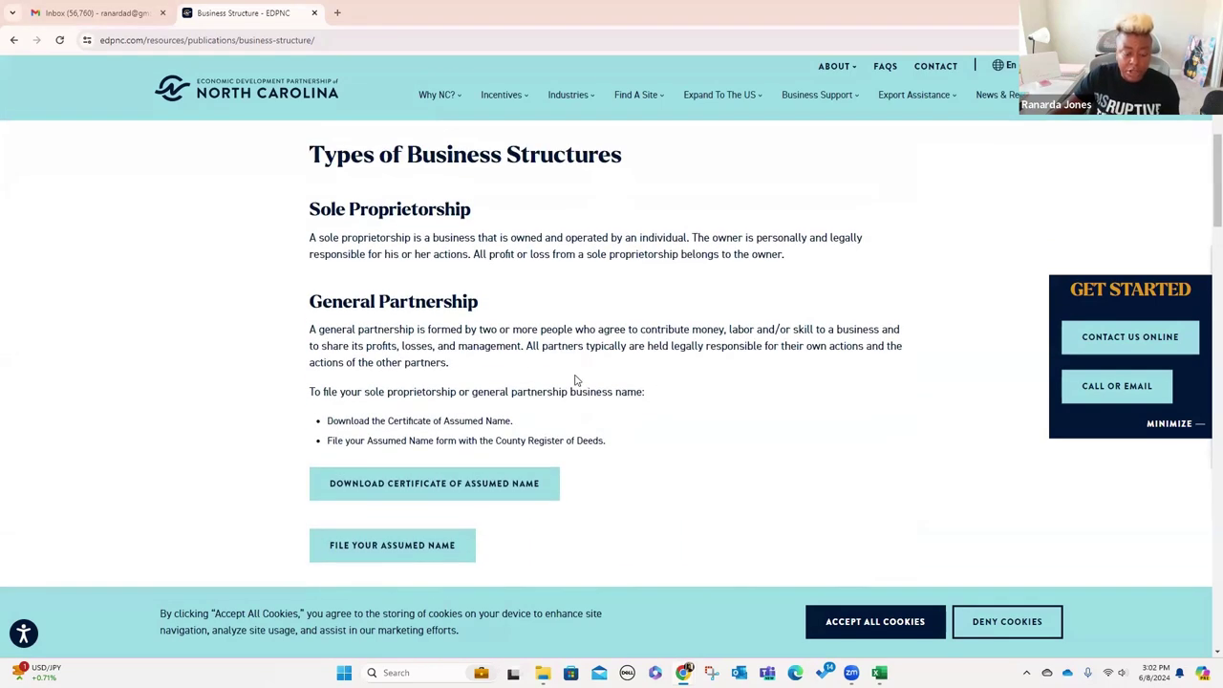
scroll(576, 380, "down", 1)
scroll(576, 380, "down", 3)
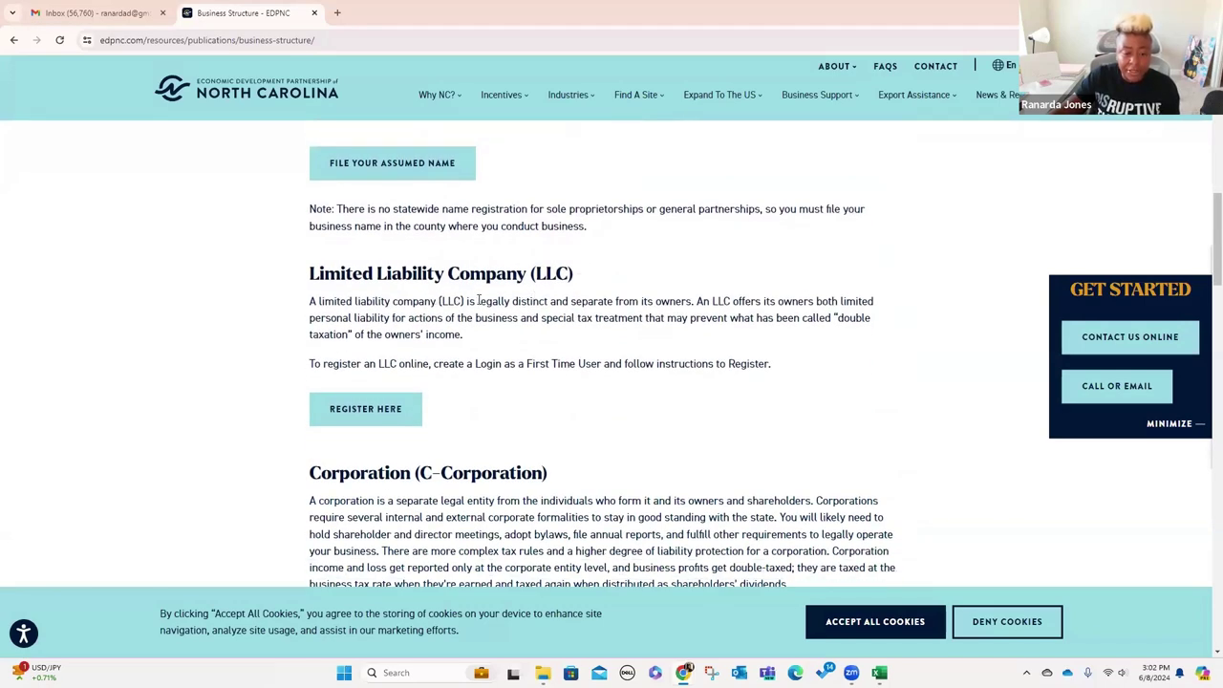
Highlight the LLC's separation from its owners and its special tax treatment
left_click_drag(478, 300, 690, 301)
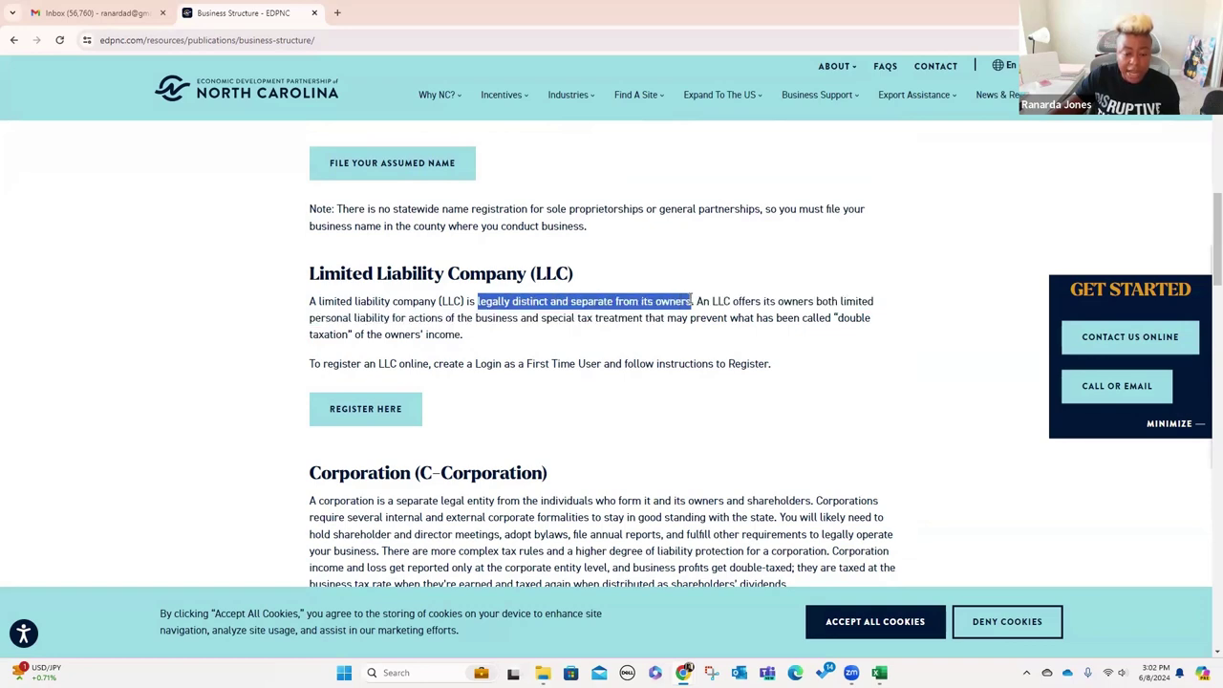
scroll(690, 298, "up", 4)
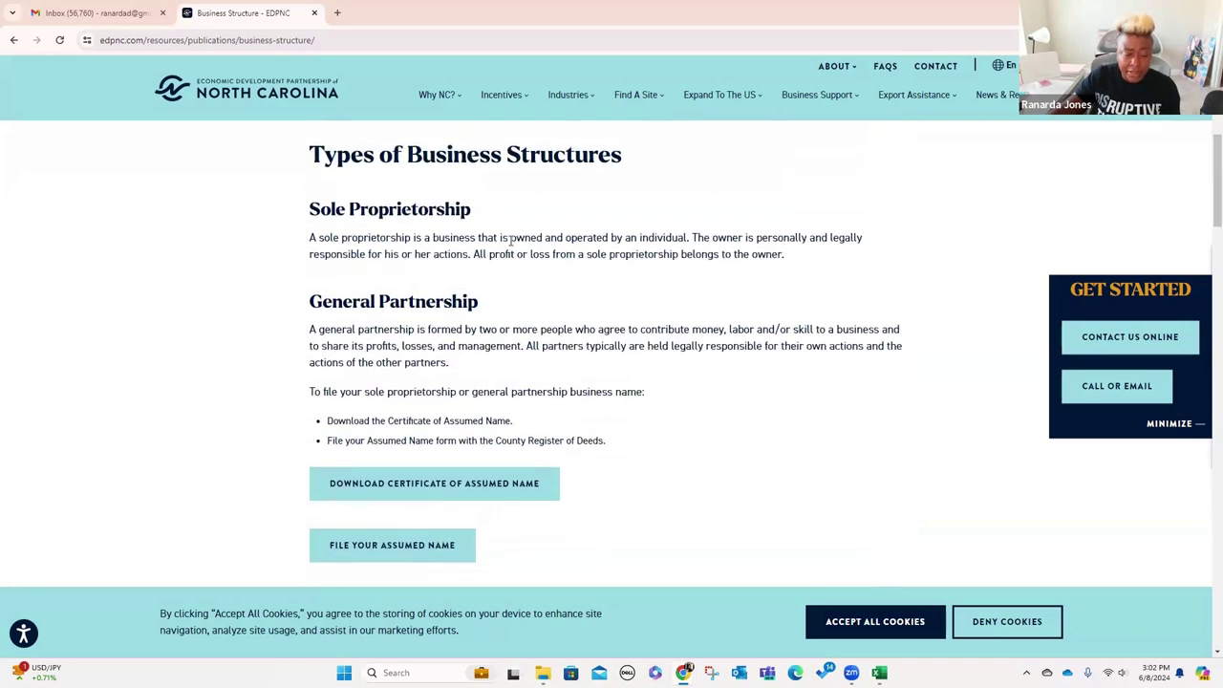
scroll(512, 241, "down", 3)
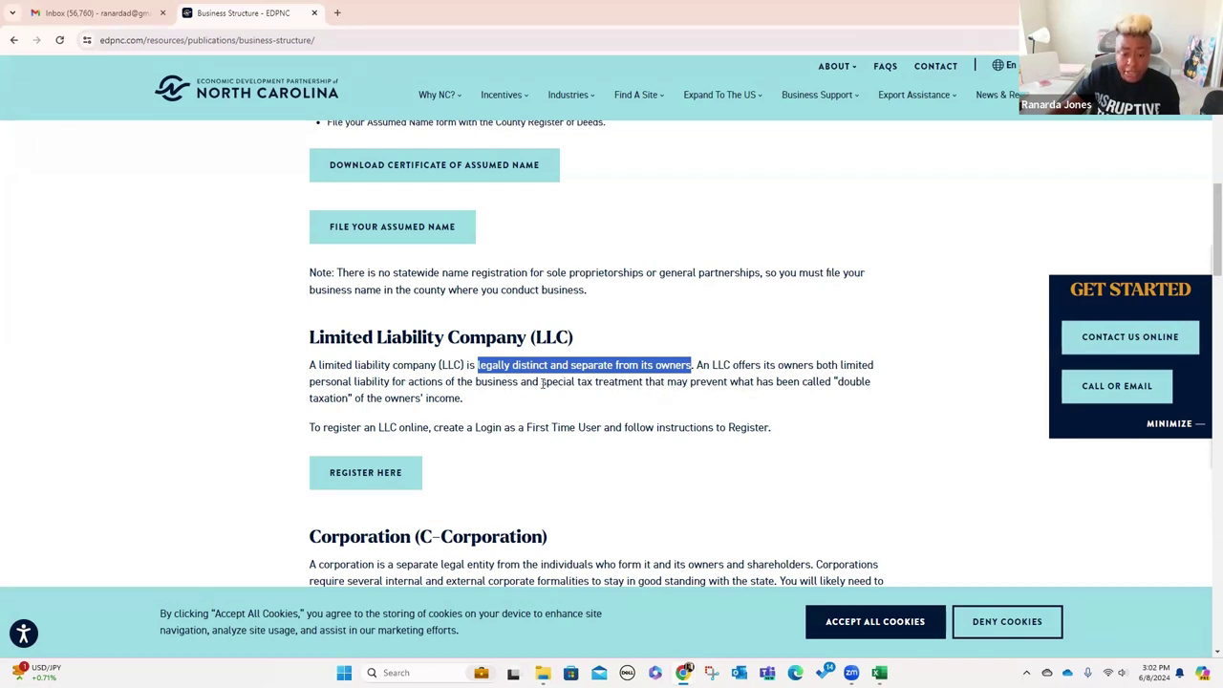
left_click_drag(542, 382, 664, 384)
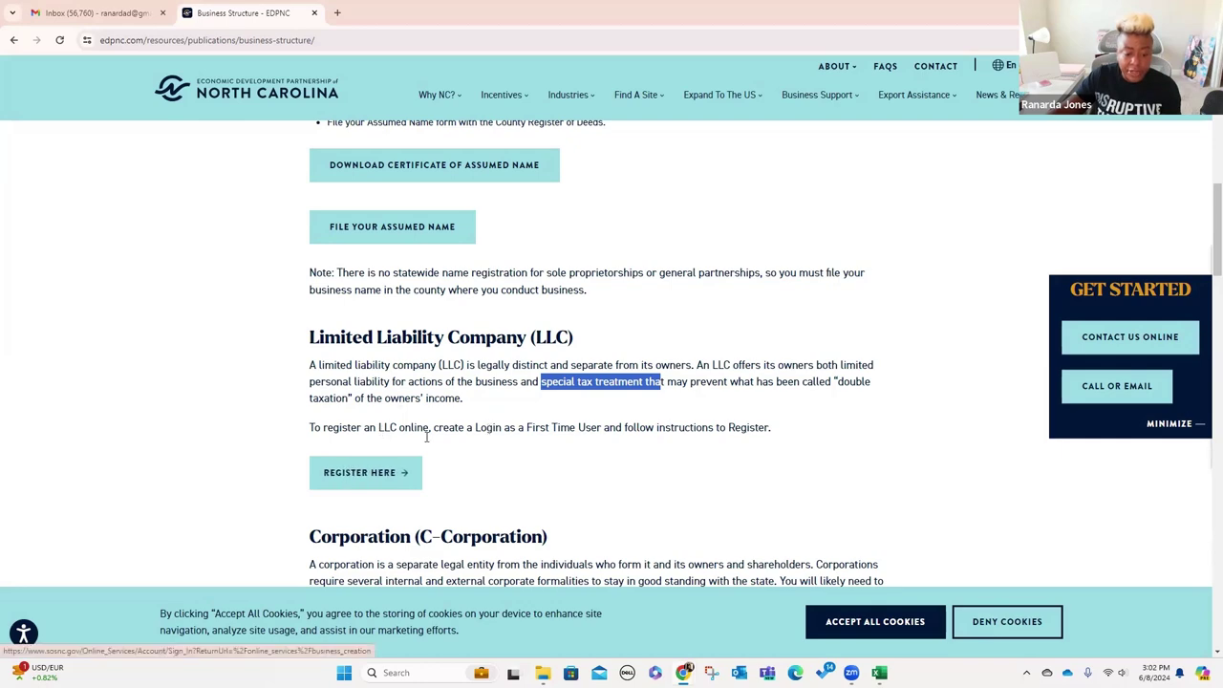
Highlight the S-Corporation's IRS tax status, pass-through income and avoidance of double taxation
scroll(581, 409, "down", 3)
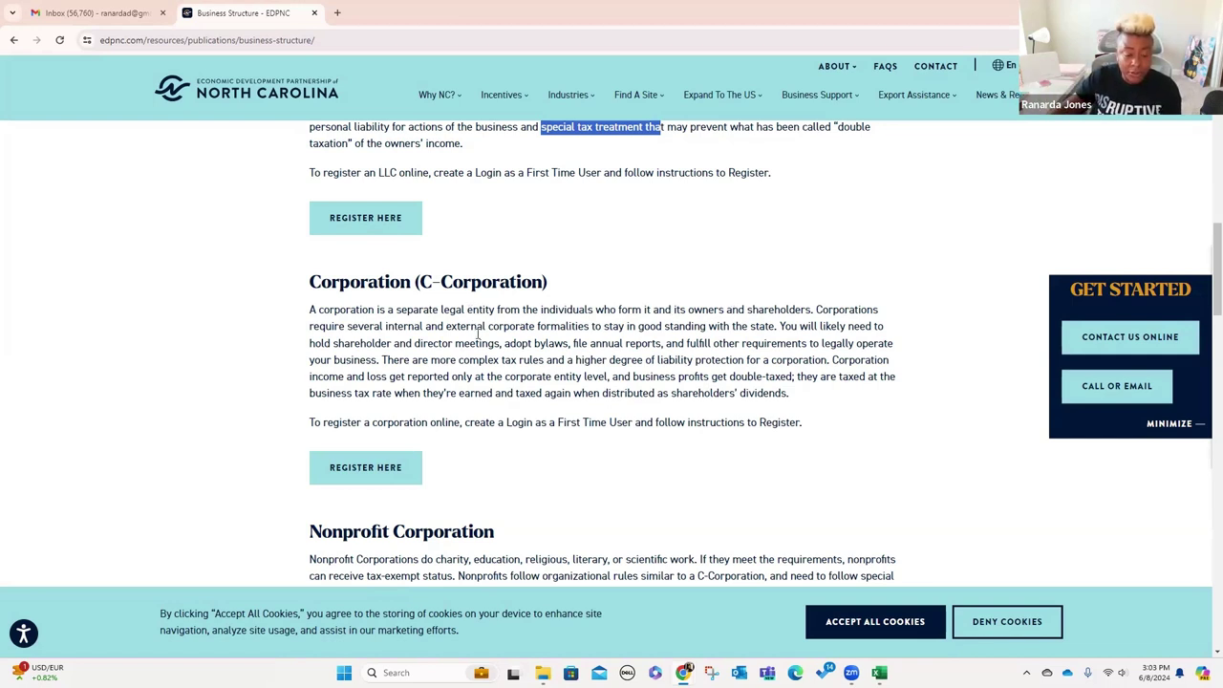
scroll(478, 332, "down", 1)
scroll(477, 333, "down", 3)
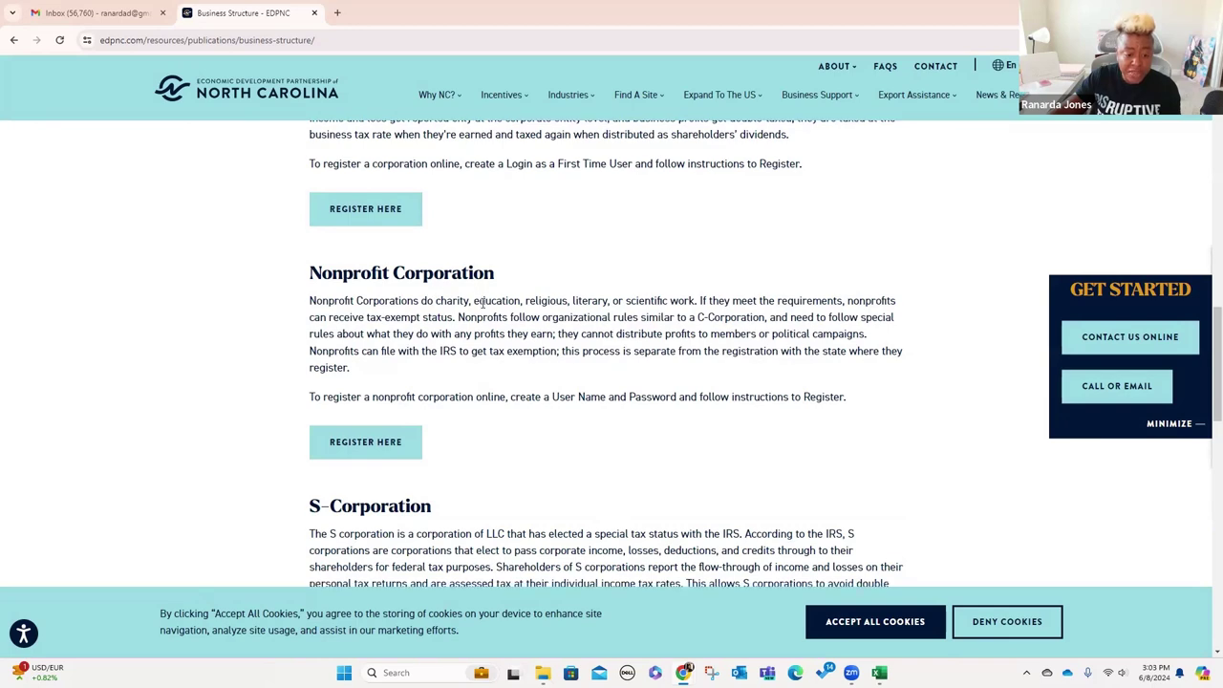
scroll(478, 325, "down", 4)
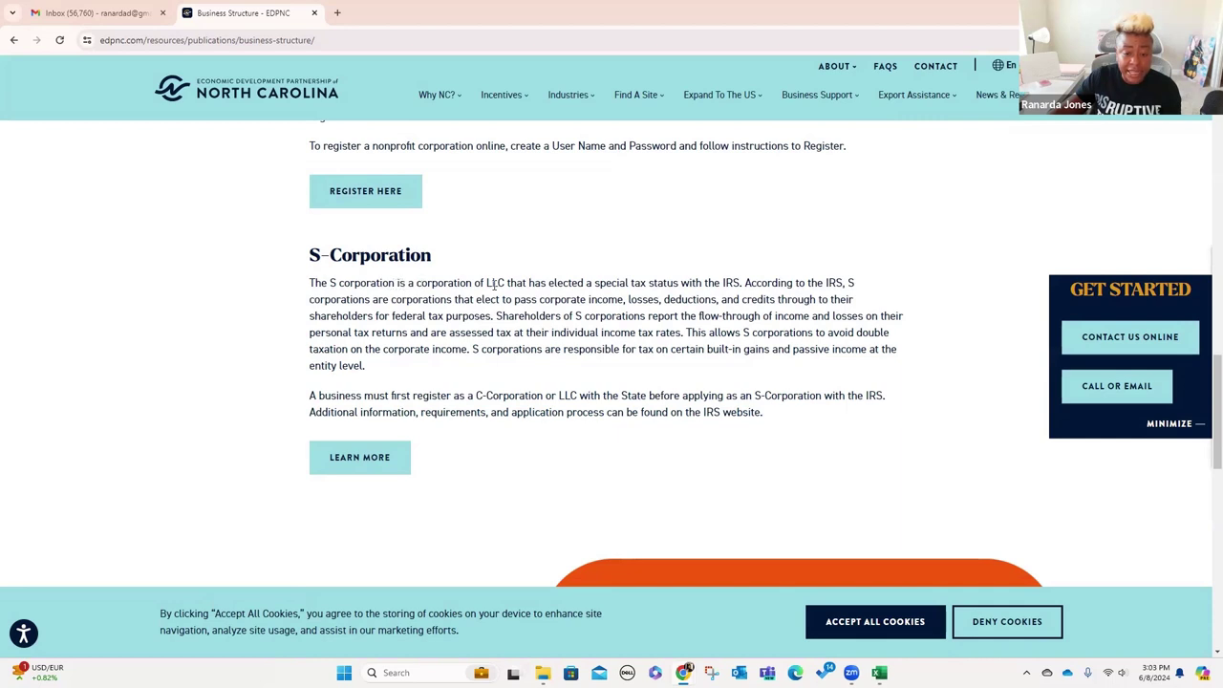
left_click_drag(517, 284, 746, 284)
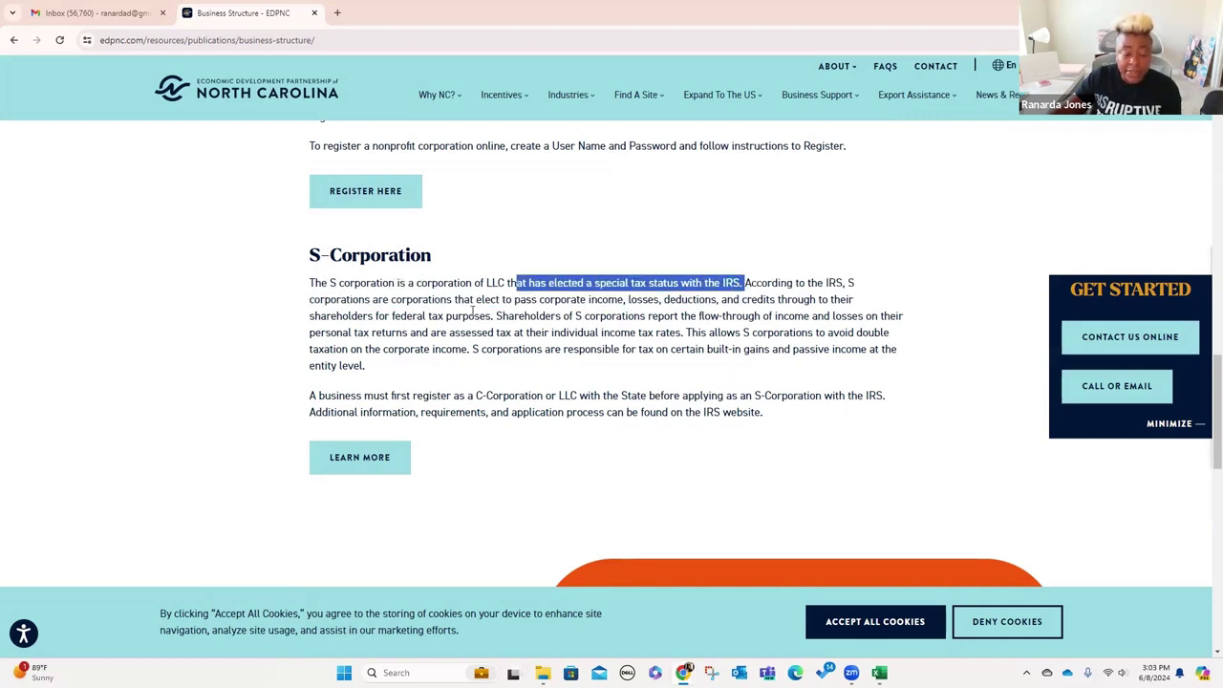
left_click_drag(470, 299, 492, 318)
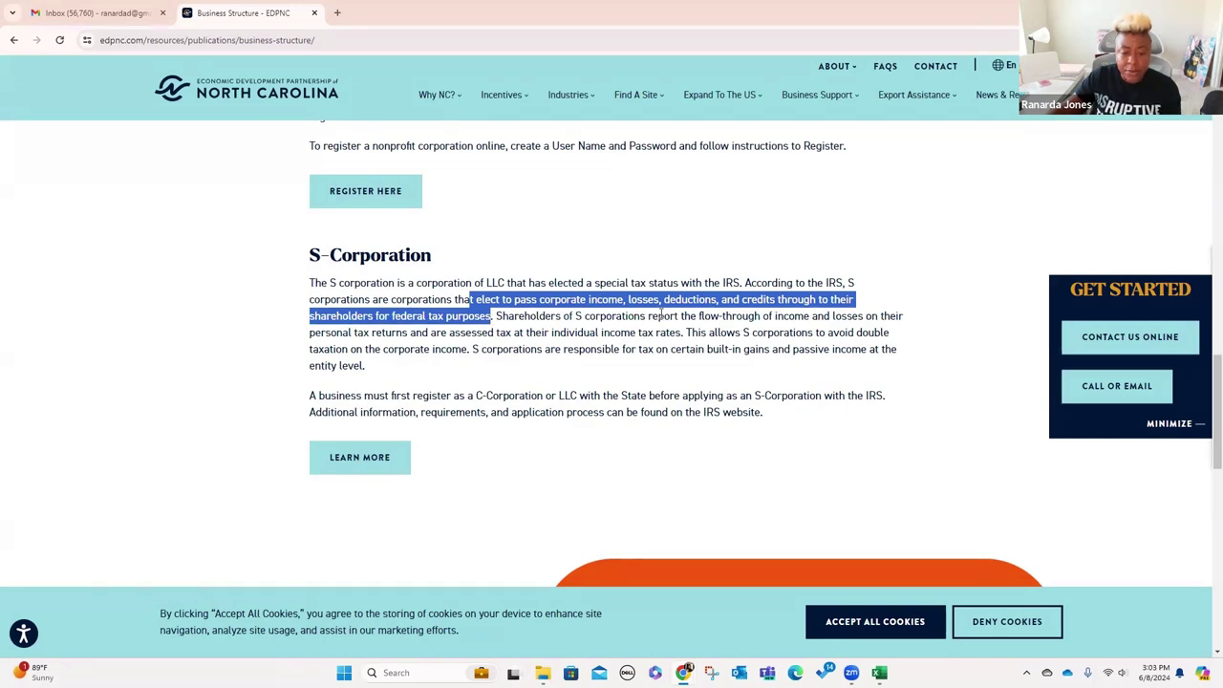
left_click_drag(659, 316, 695, 333)
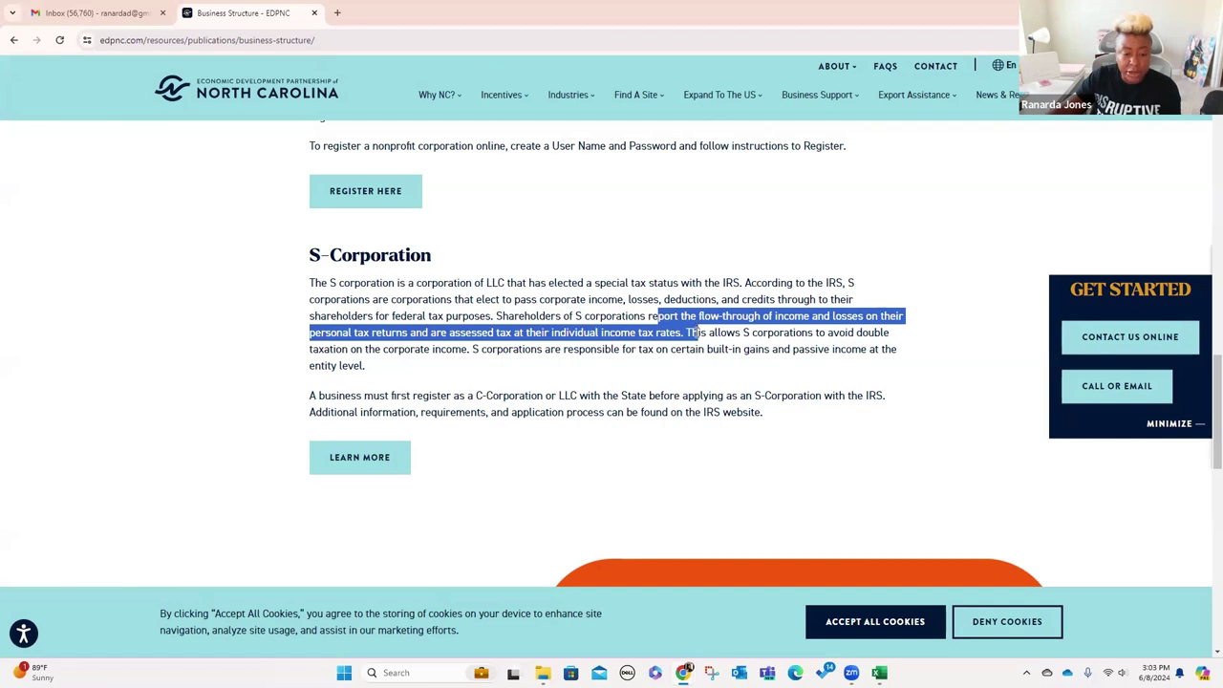
left_click_drag(696, 333, 686, 332)
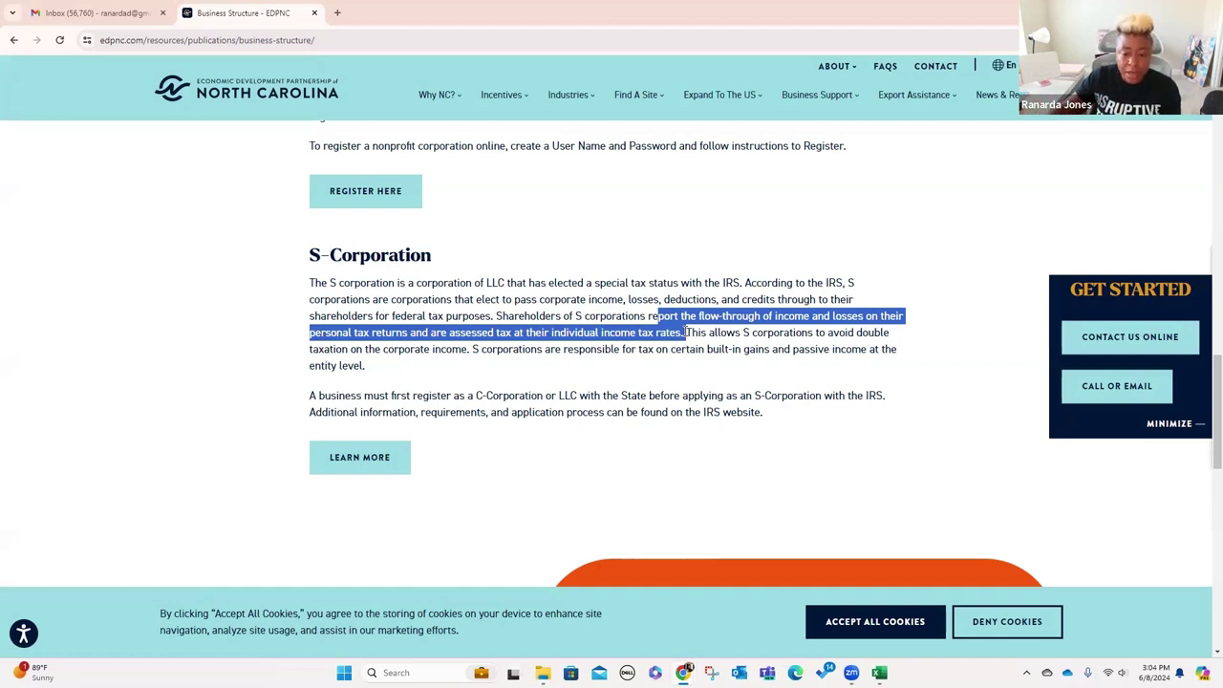
left_click_drag(754, 333, 465, 349)
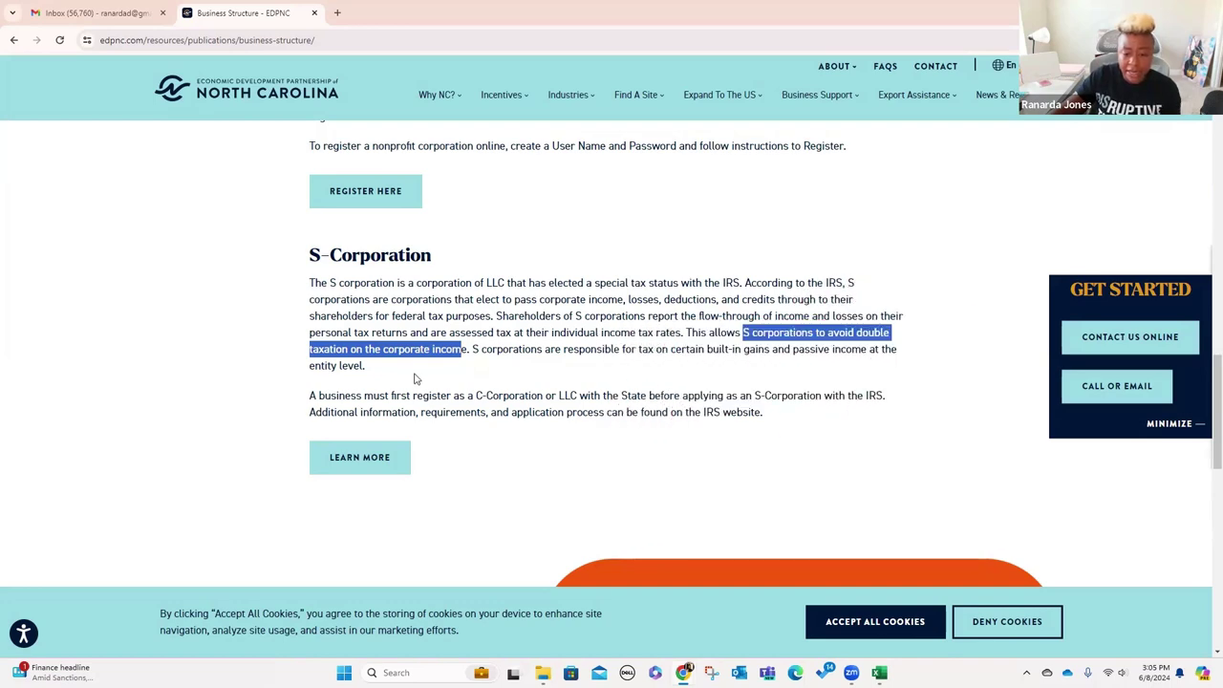
Scroll to the Small Business Advisors contact hours at the page end and back
scroll(416, 378, "down", 3)
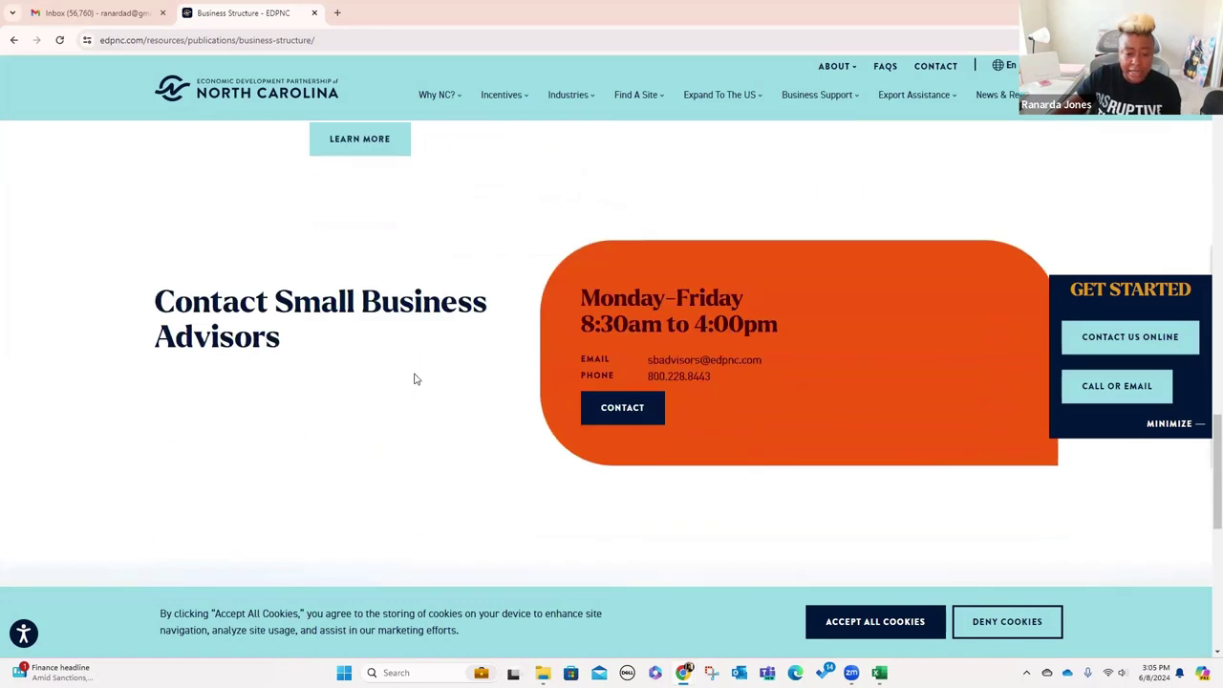
scroll(414, 378, "down", 5)
scroll(414, 379, "up", 7)
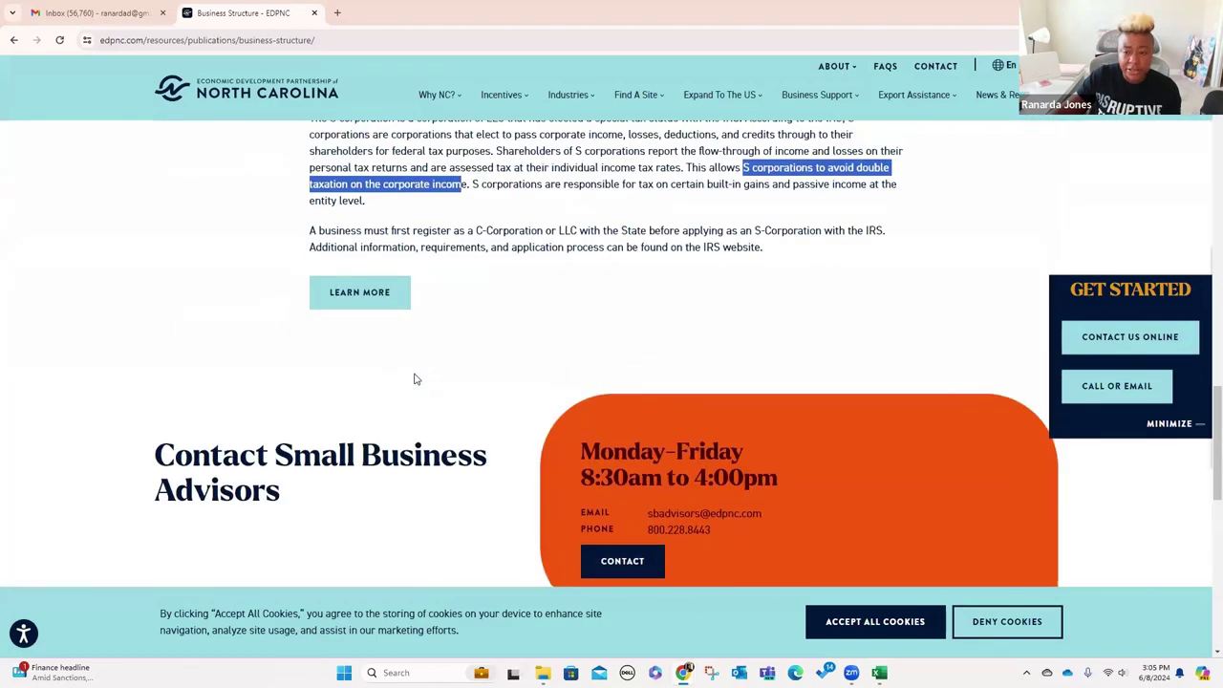
scroll(414, 379, "up", 15)
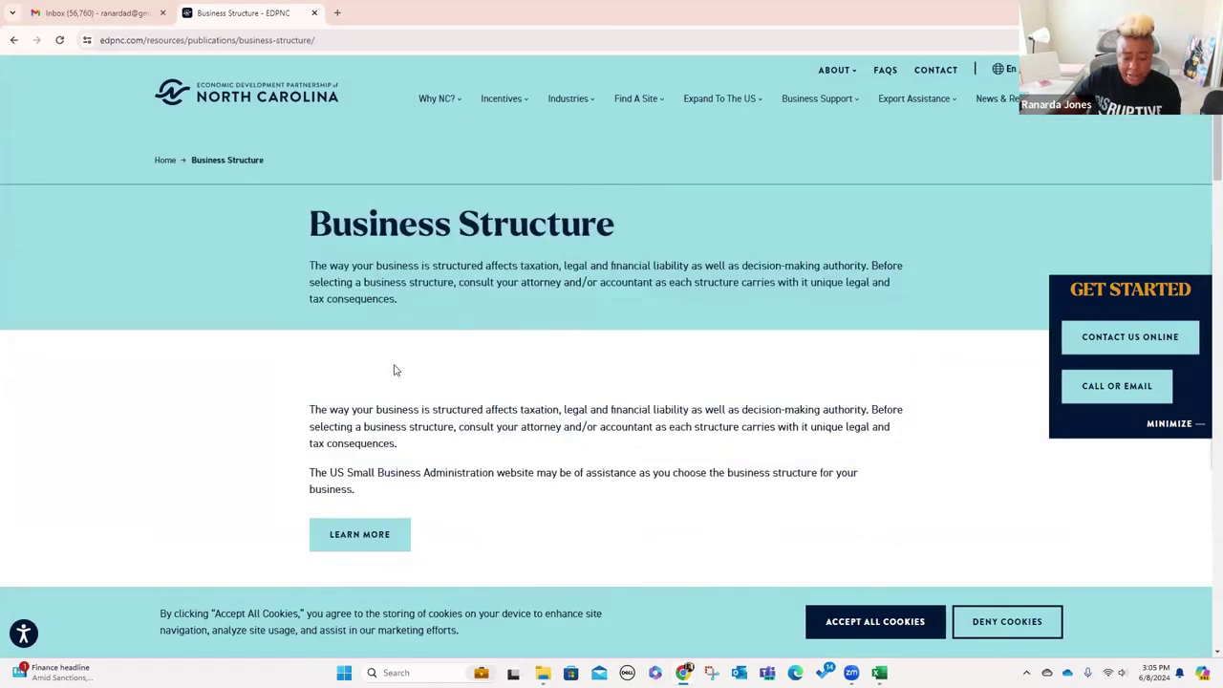
Copy New York's ny.gov address from cell C33 and return to the EDPNC Business Structure page
left_click(877, 669)
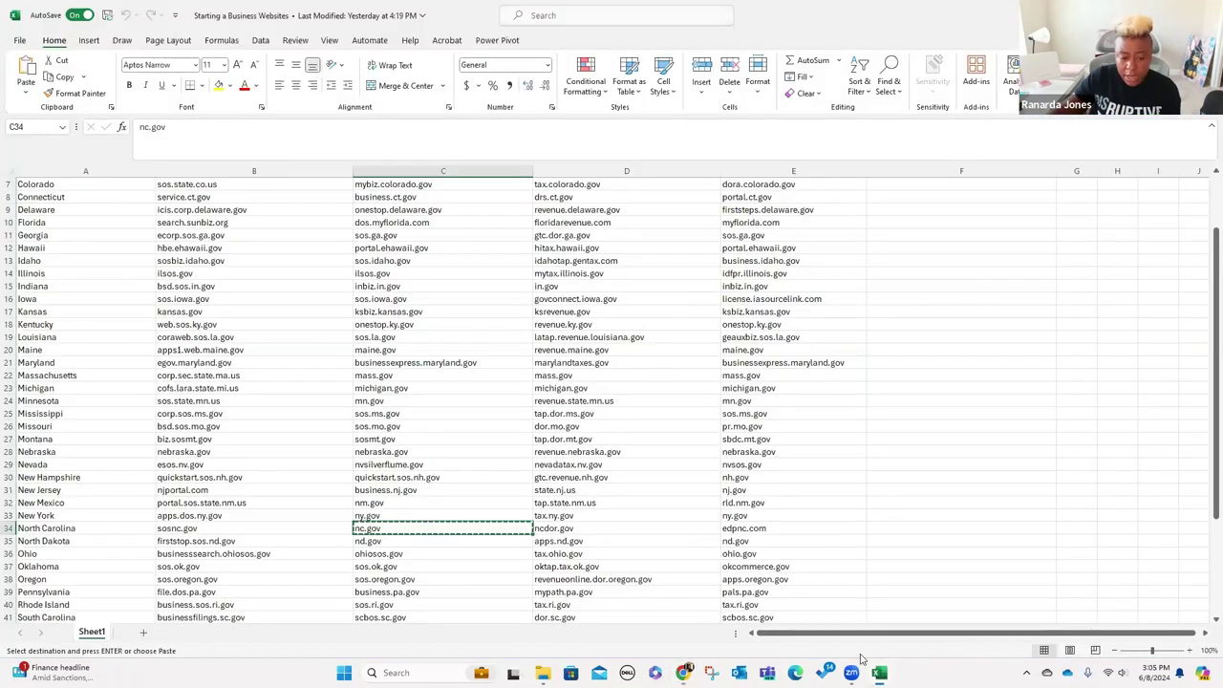
scroll(187, 405, "up", 1)
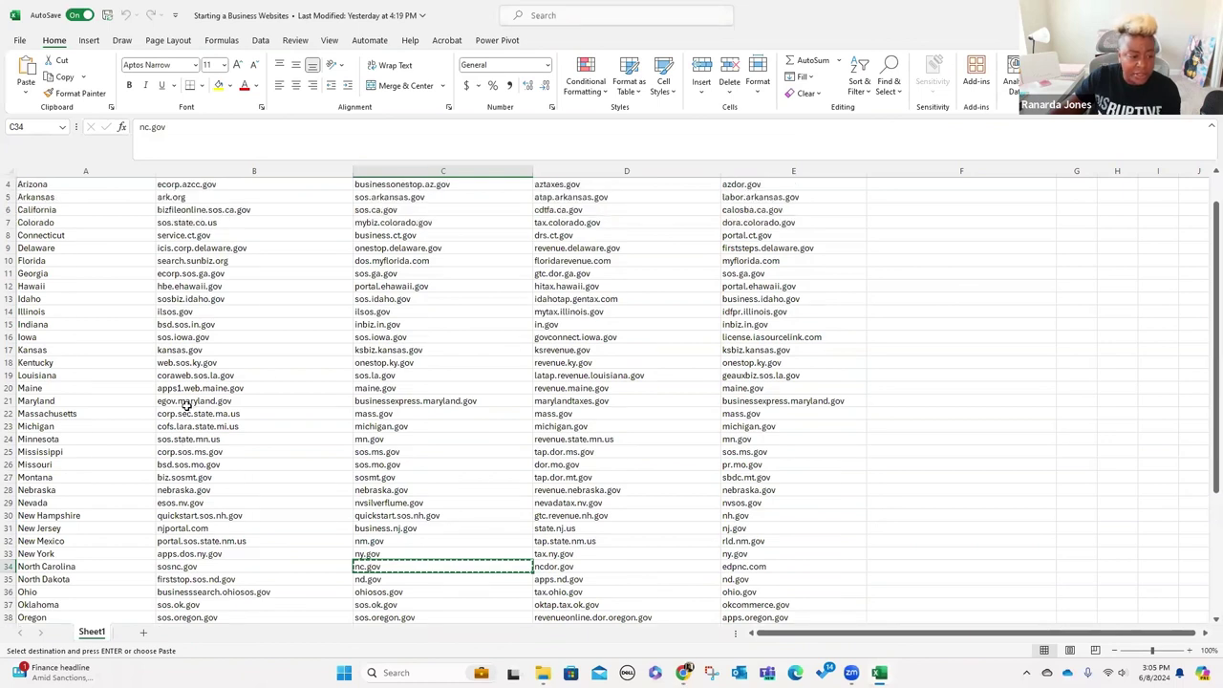
scroll(187, 406, "up", 1)
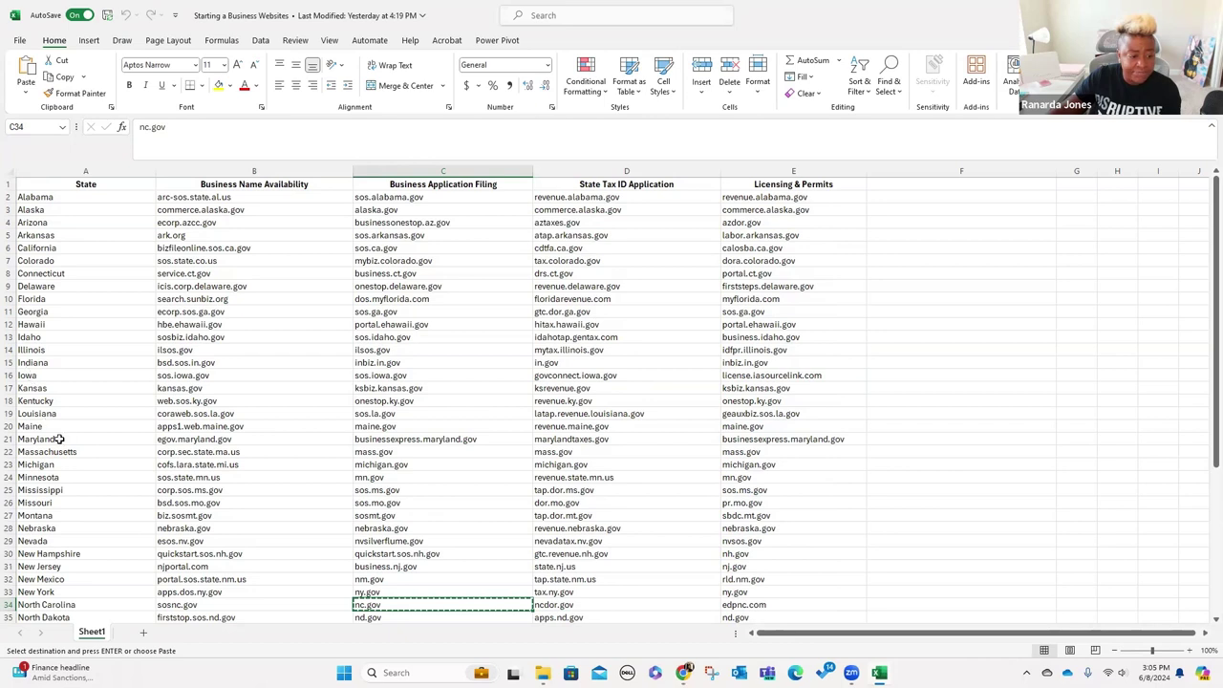
scroll(65, 439, "down", 1)
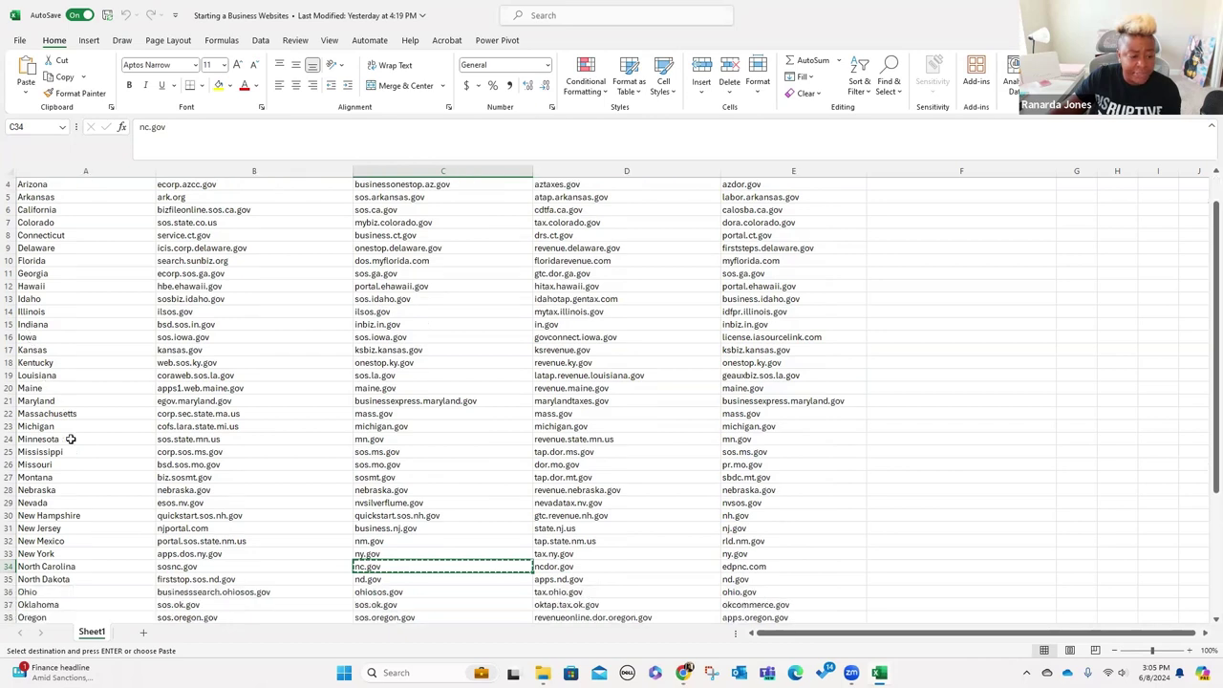
left_click(365, 555)
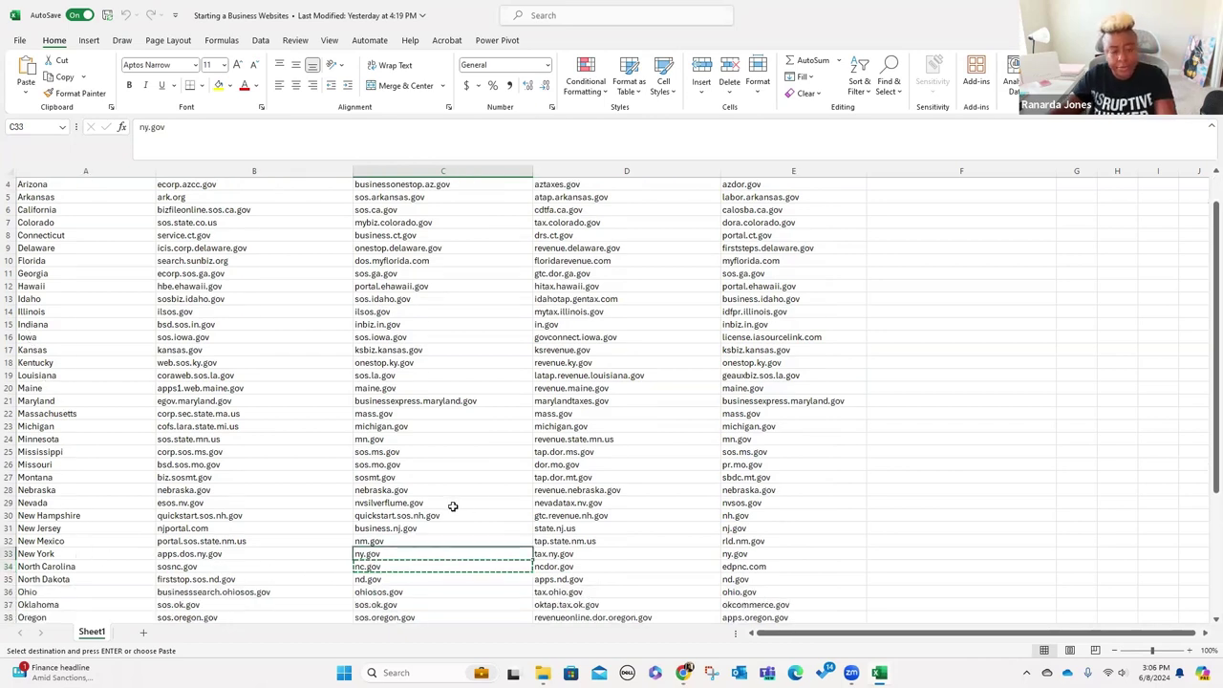
key("ctrl+c")
mouse_move(683, 673)
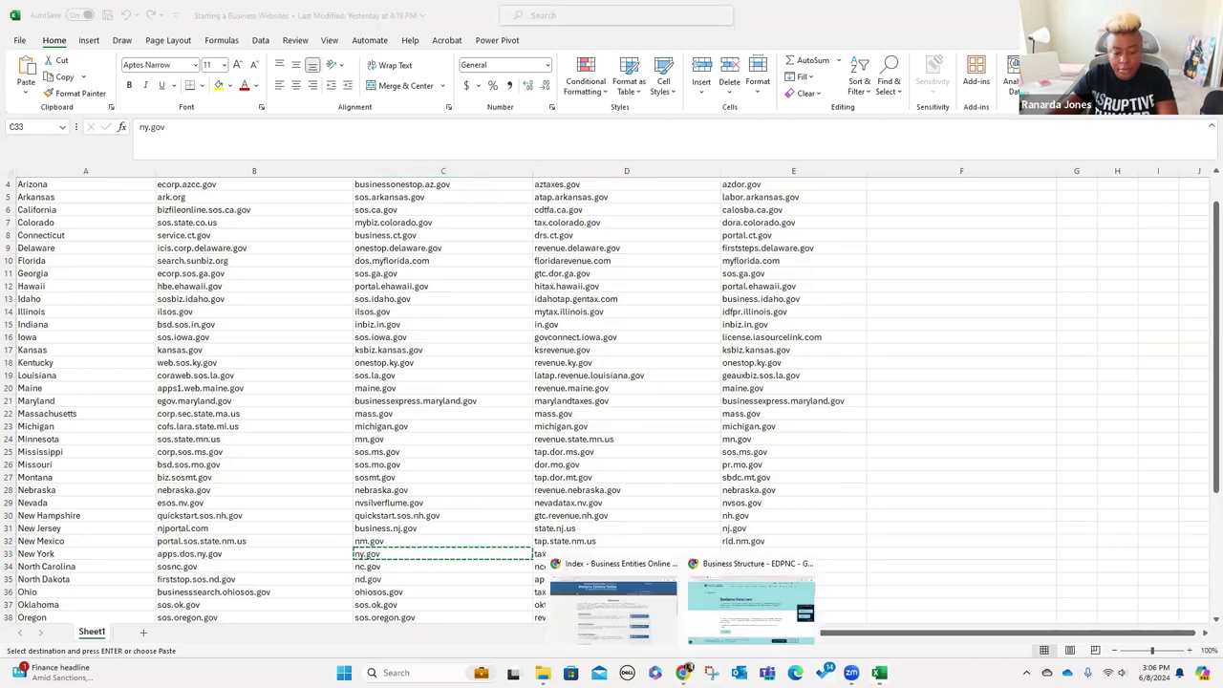
left_click(722, 621)
Paste the ny.gov address into the browser and scroll through the New York home page
left_click(290, 40)
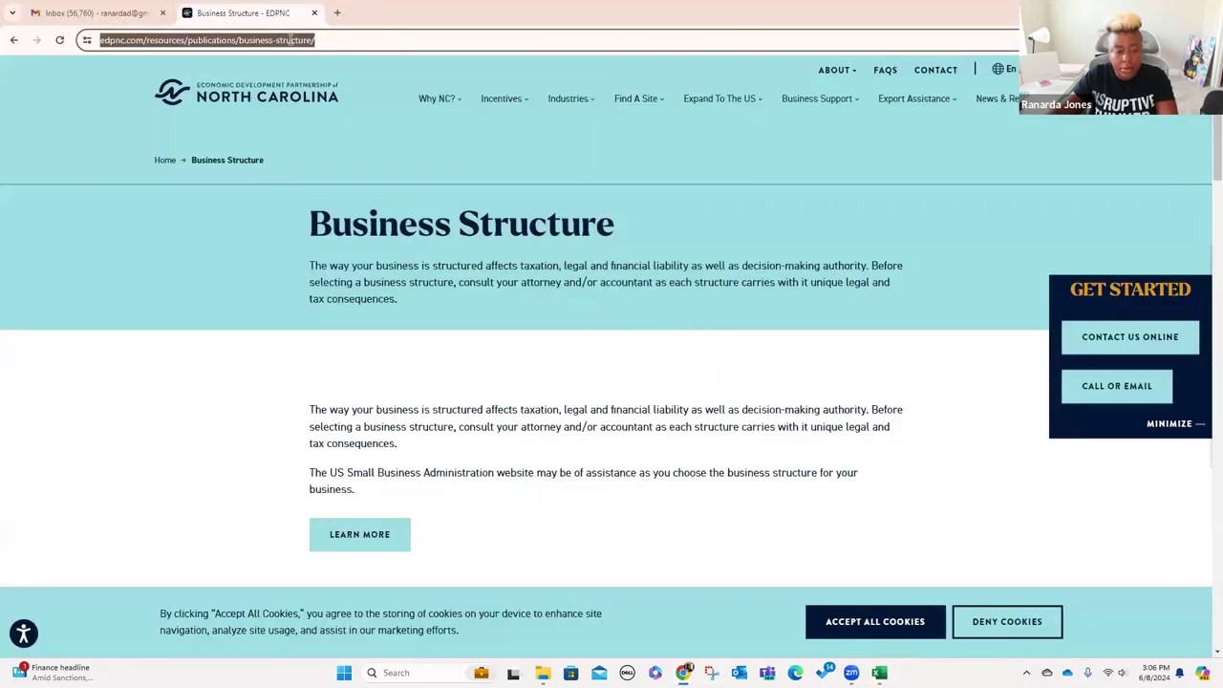
key("ctrl+v")
key("Return")
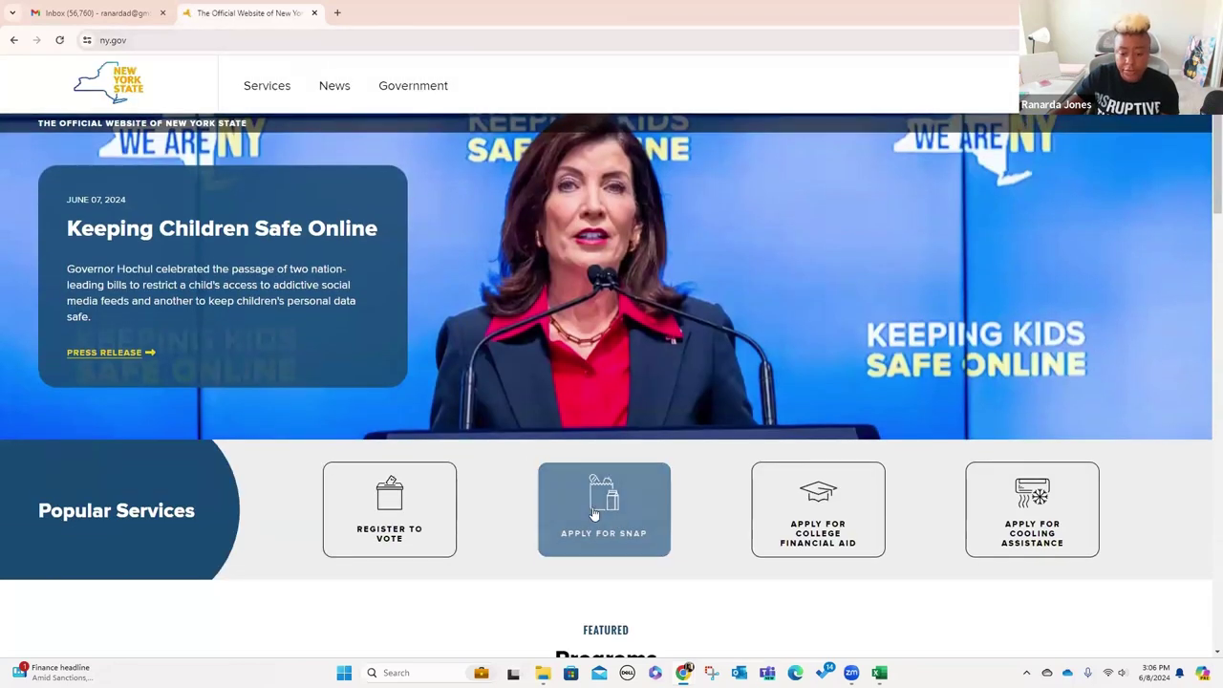
scroll(844, 478, "down", 2)
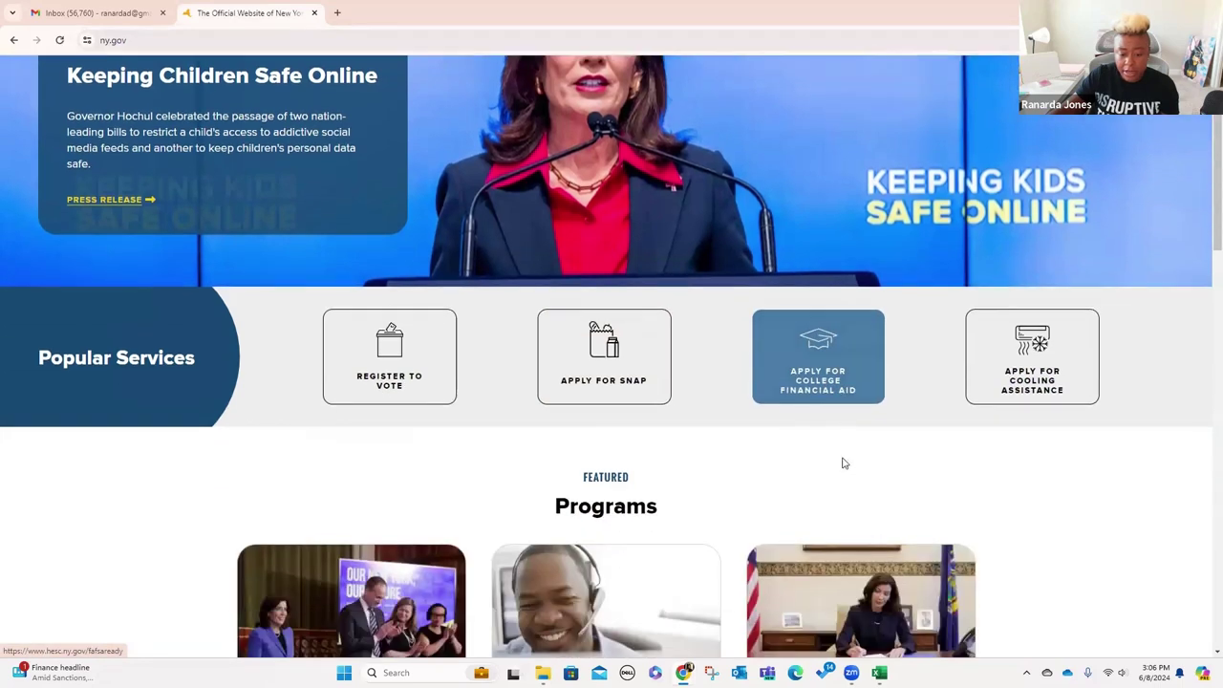
scroll(844, 464, "down", 3)
scroll(804, 407, "down", 1)
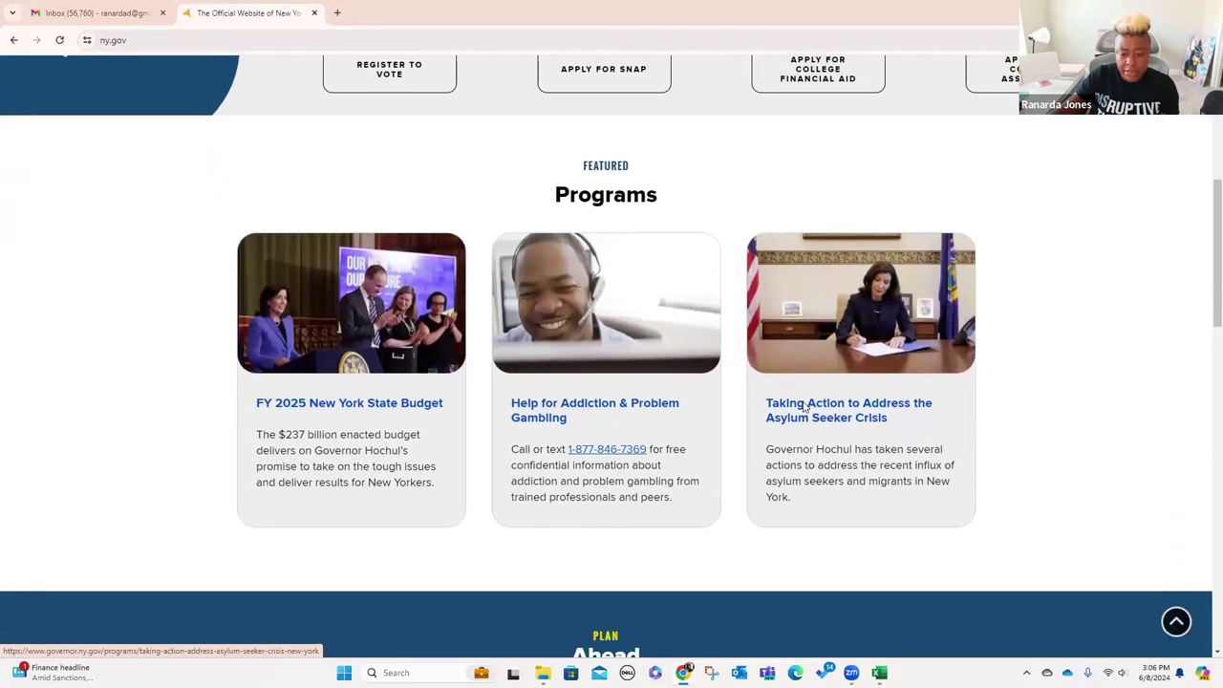
scroll(804, 407, "down", 10)
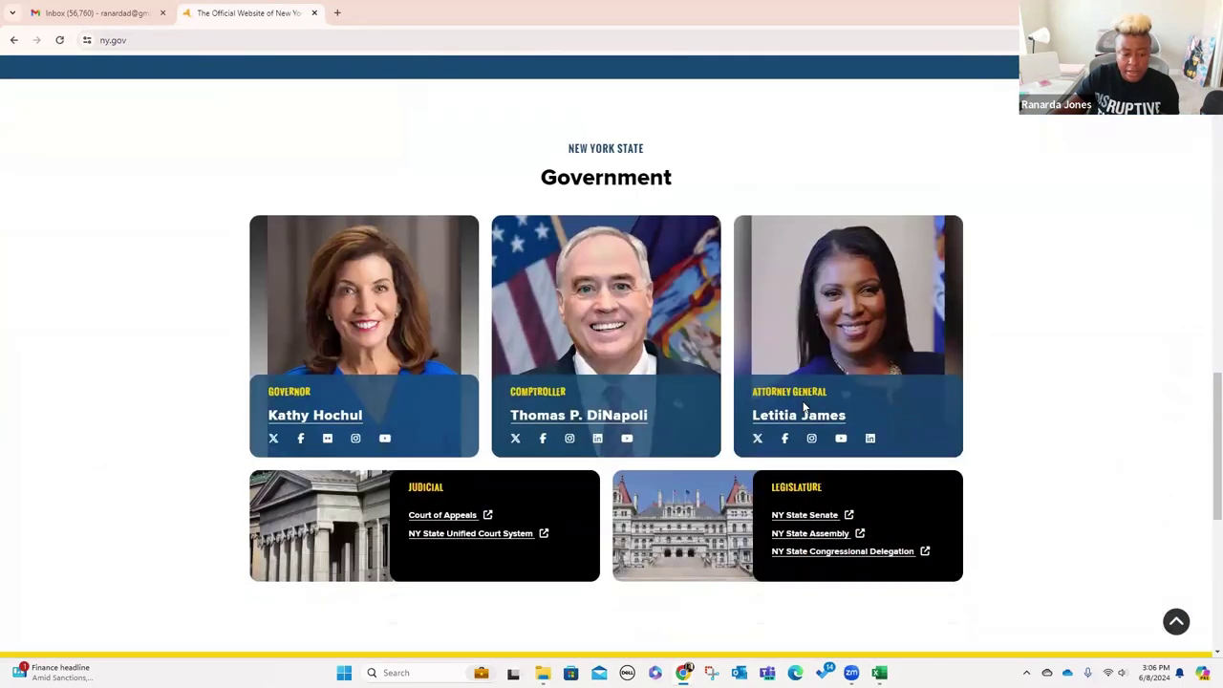
scroll(804, 407, "down", 1)
scroll(803, 402, "down", 3)
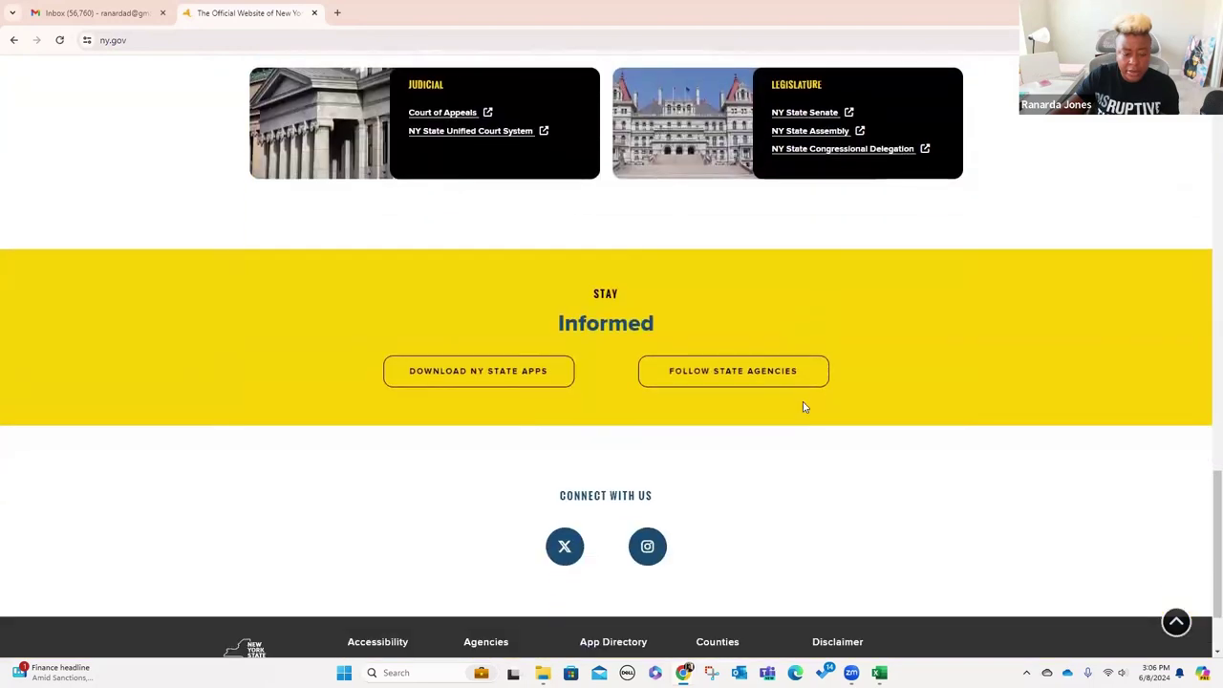
scroll(804, 407, "down", 1)
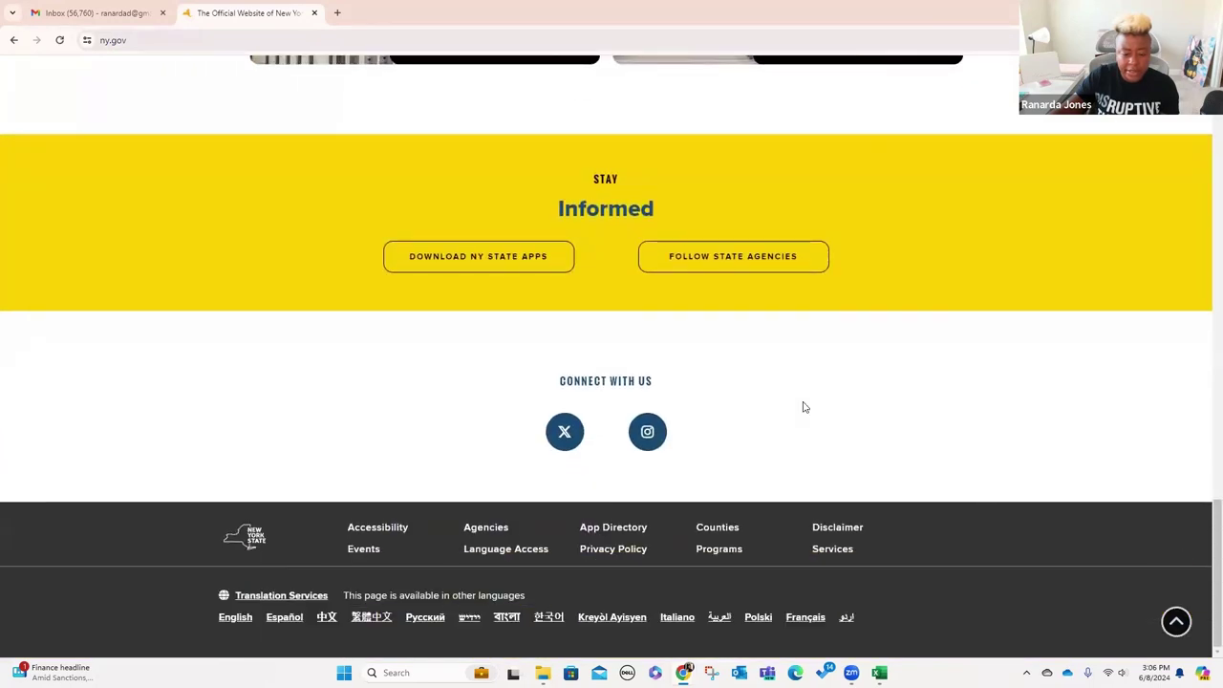
scroll(804, 407, "up", 20)
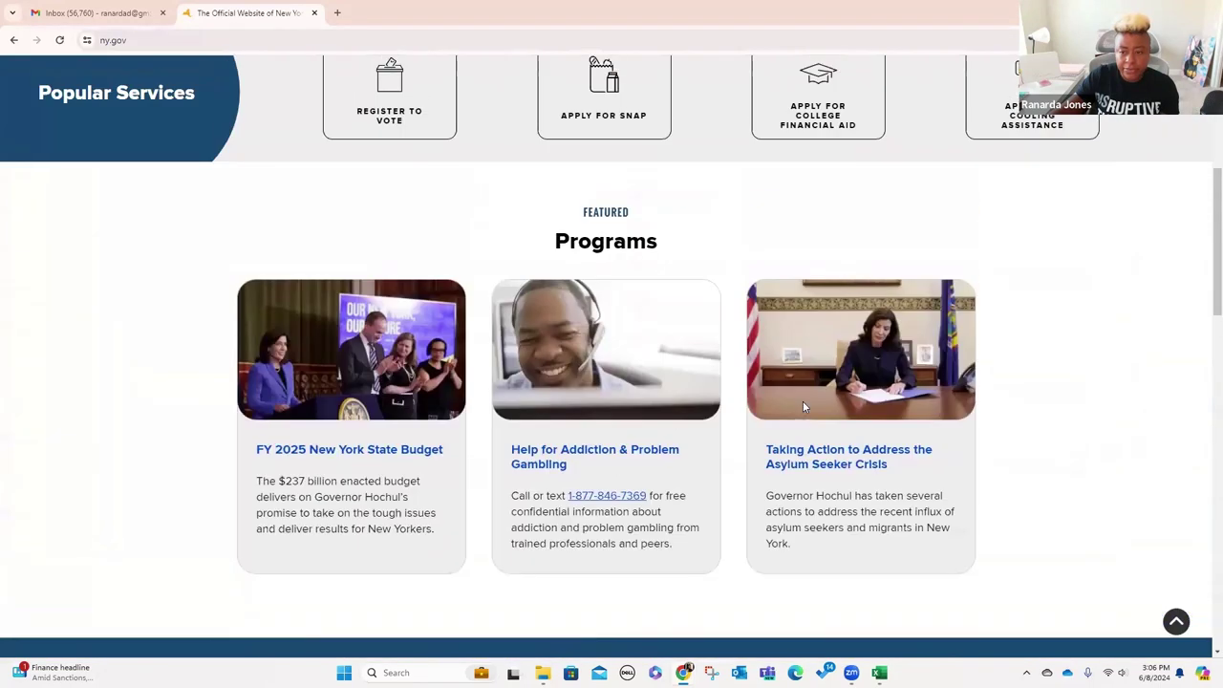
scroll(803, 407, "up", 1)
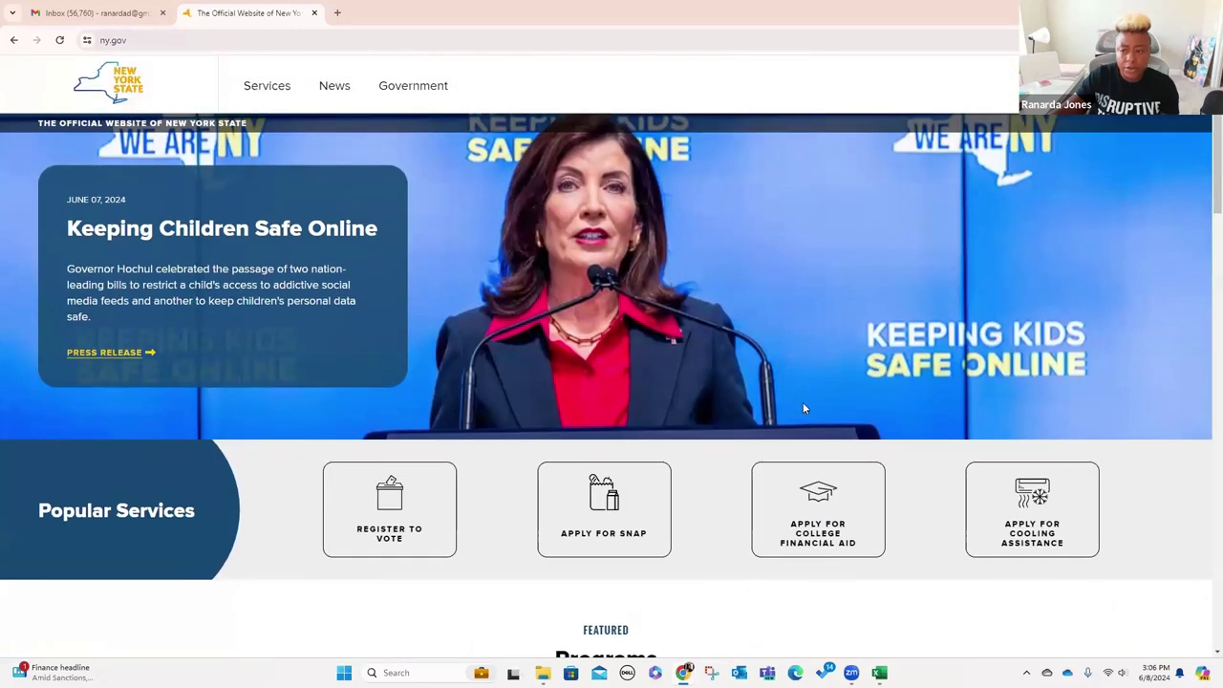
Open Services, then Business, then the 'Start a Limited Liability Company (LLC)' guide and review it
left_click(266, 86)
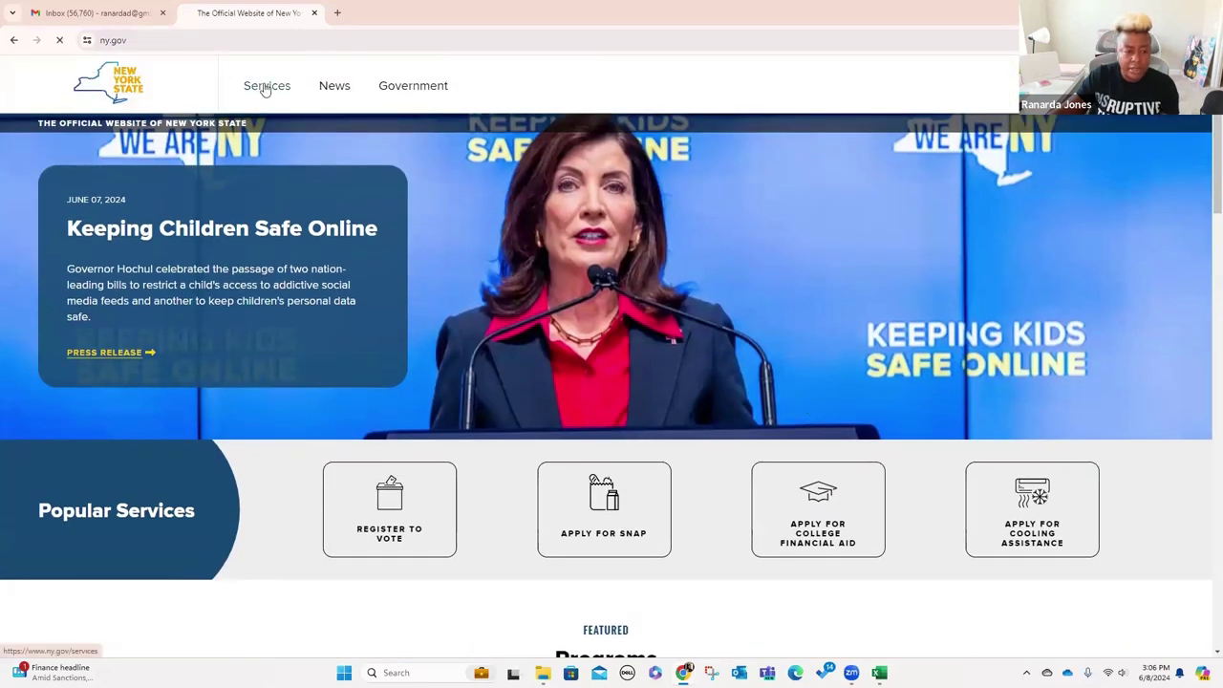
scroll(924, 350, "down", 2)
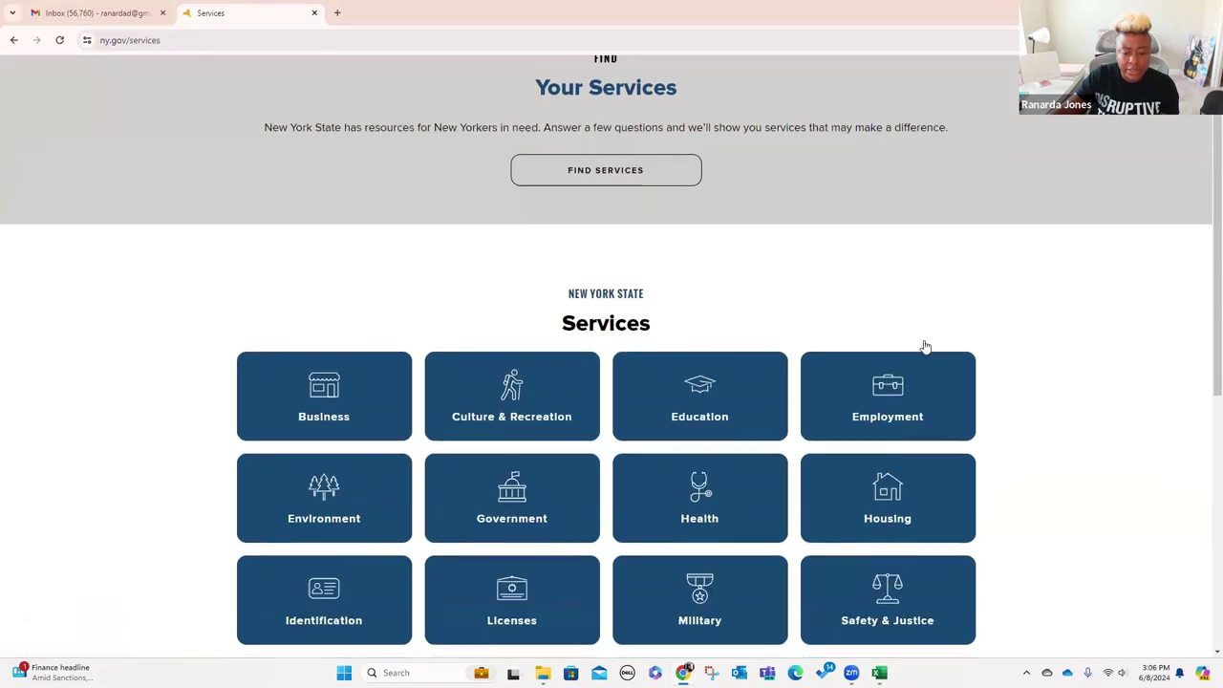
left_click(261, 290)
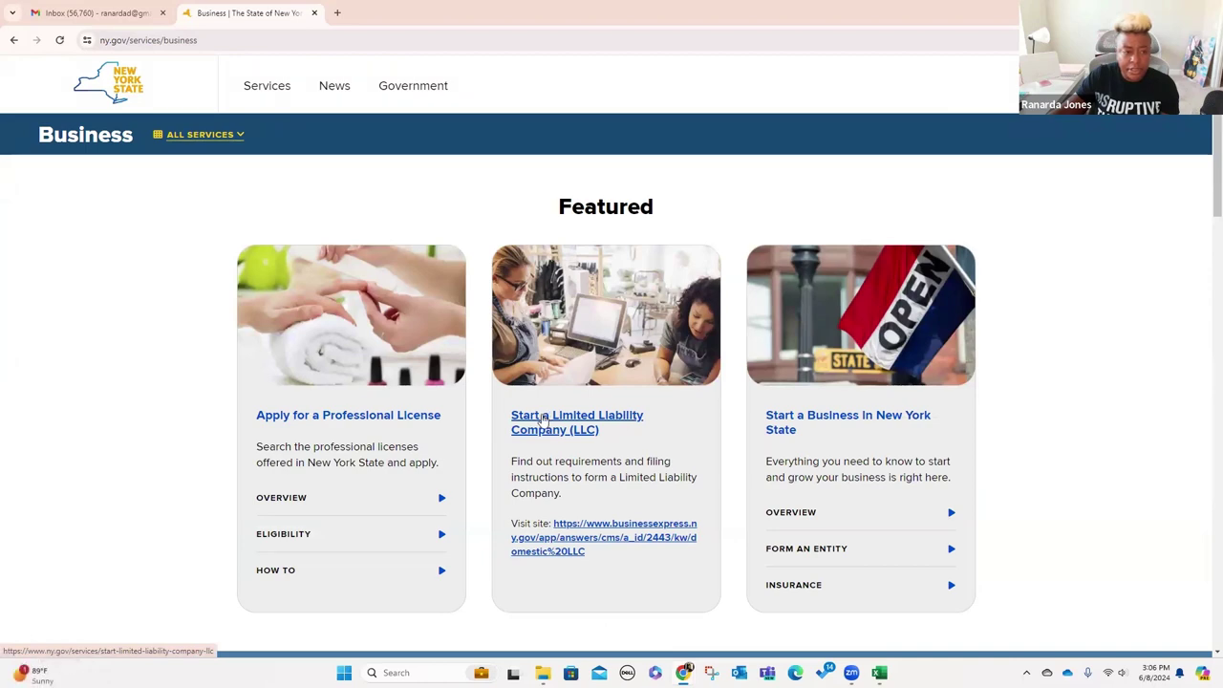
left_click(542, 419)
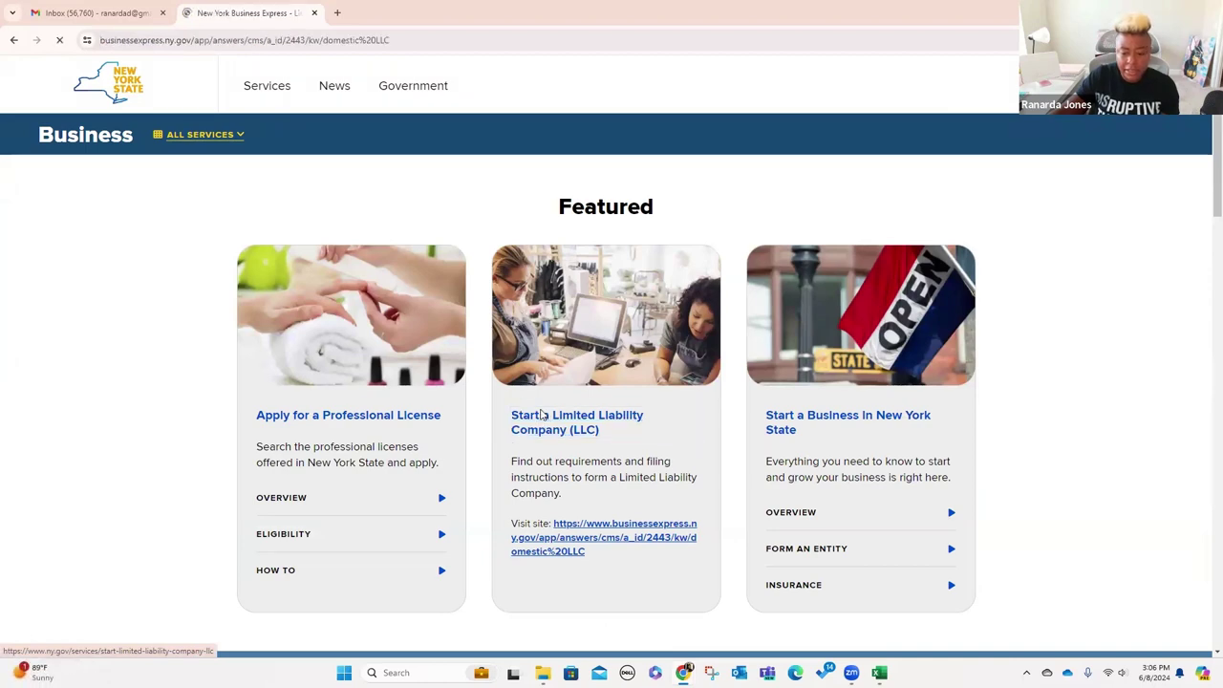
scroll(541, 414, "down", 8)
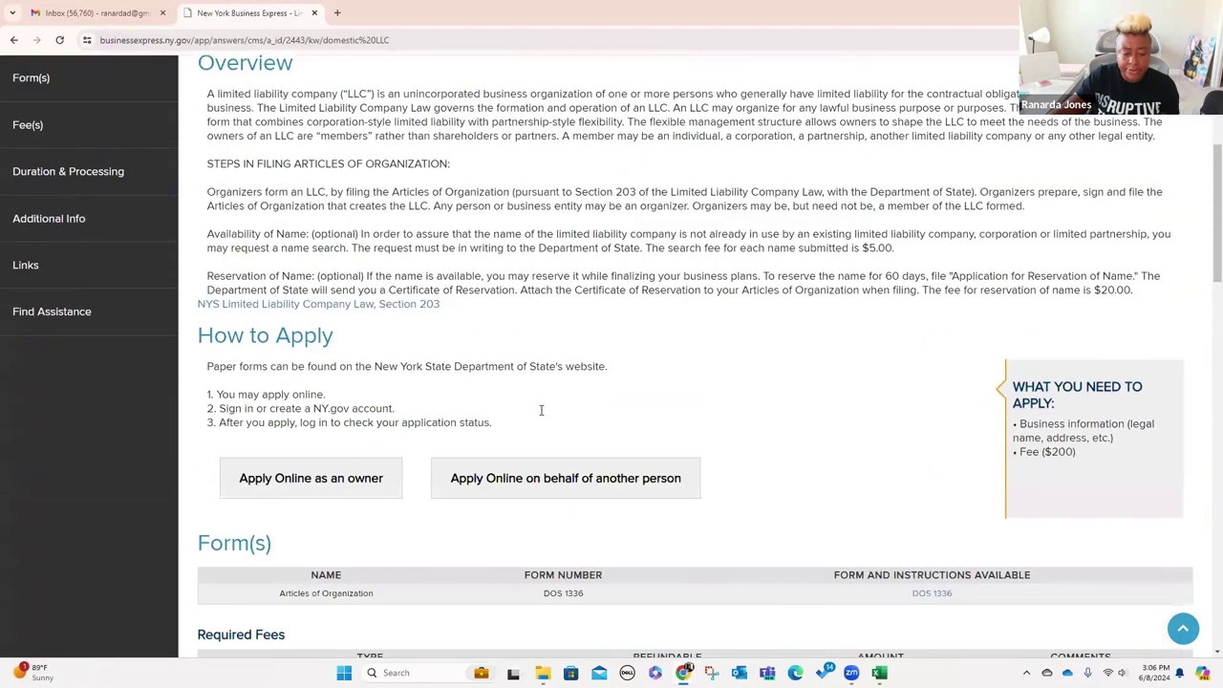
scroll(541, 414, "down", 1)
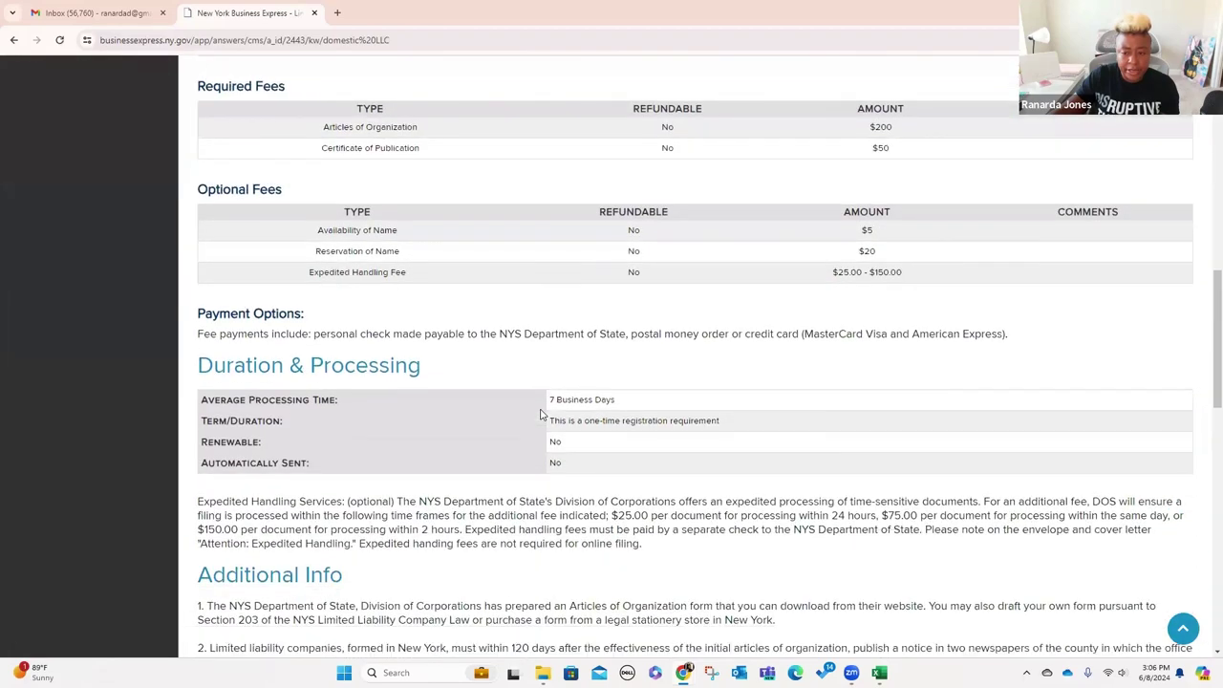
scroll(541, 413, "down", 10)
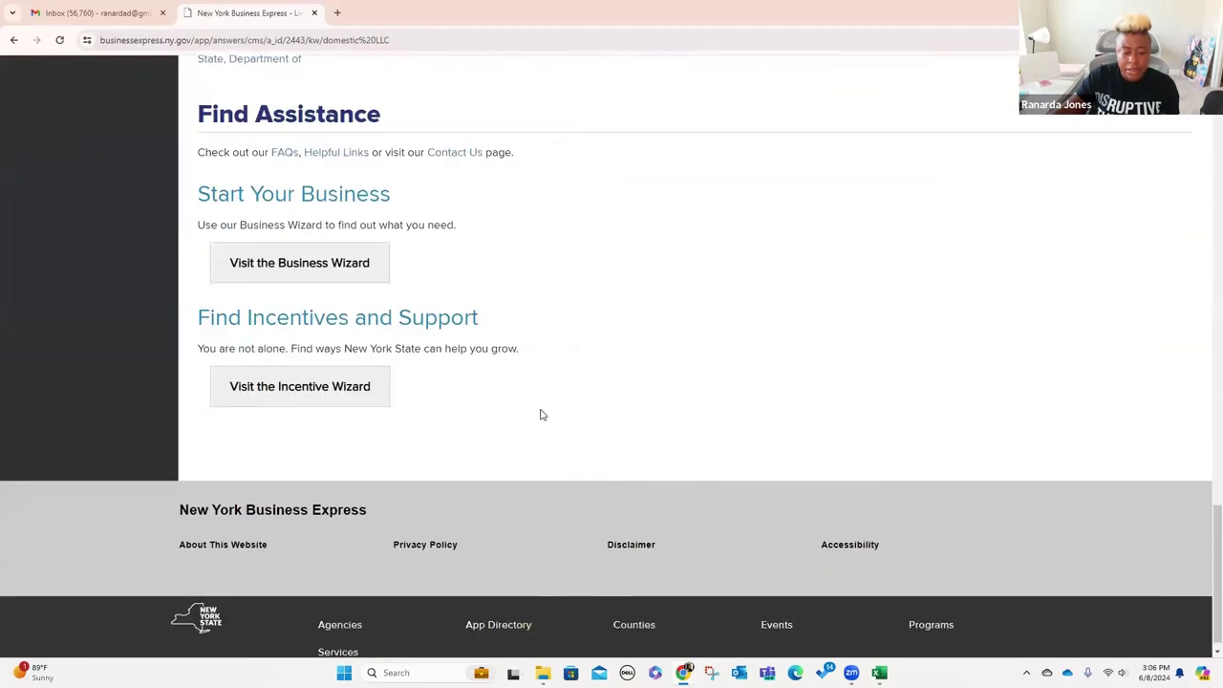
scroll(543, 411, "up", 15)
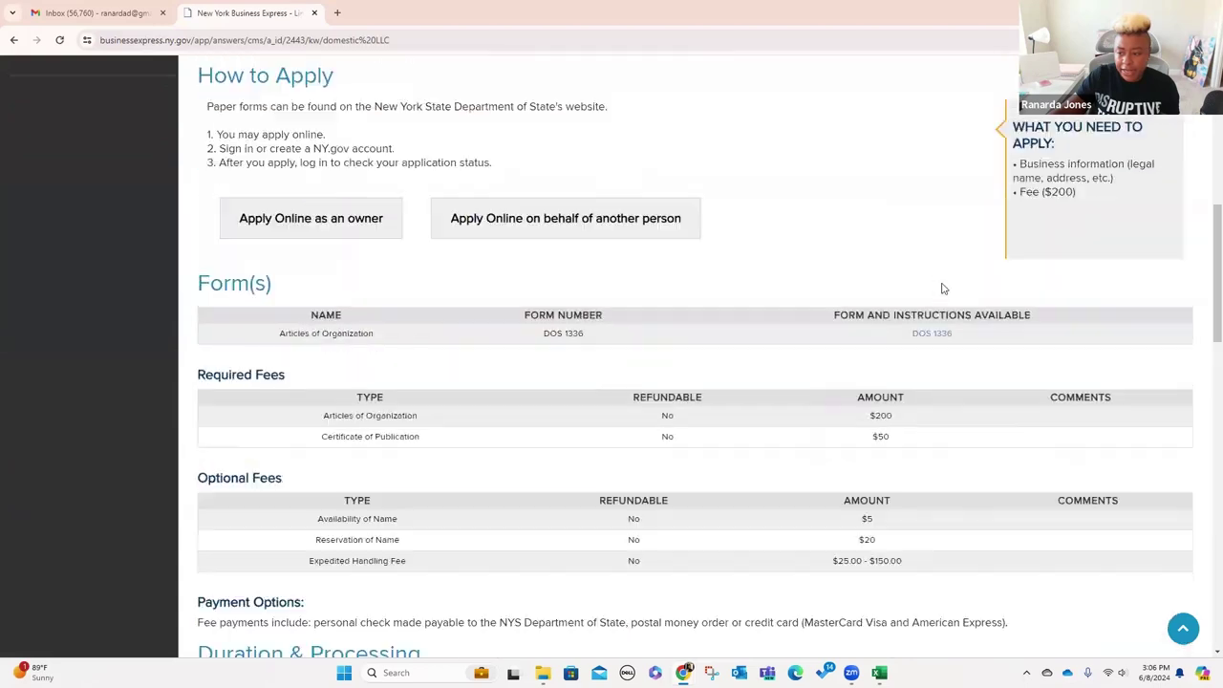
scroll(942, 288, "up", 1)
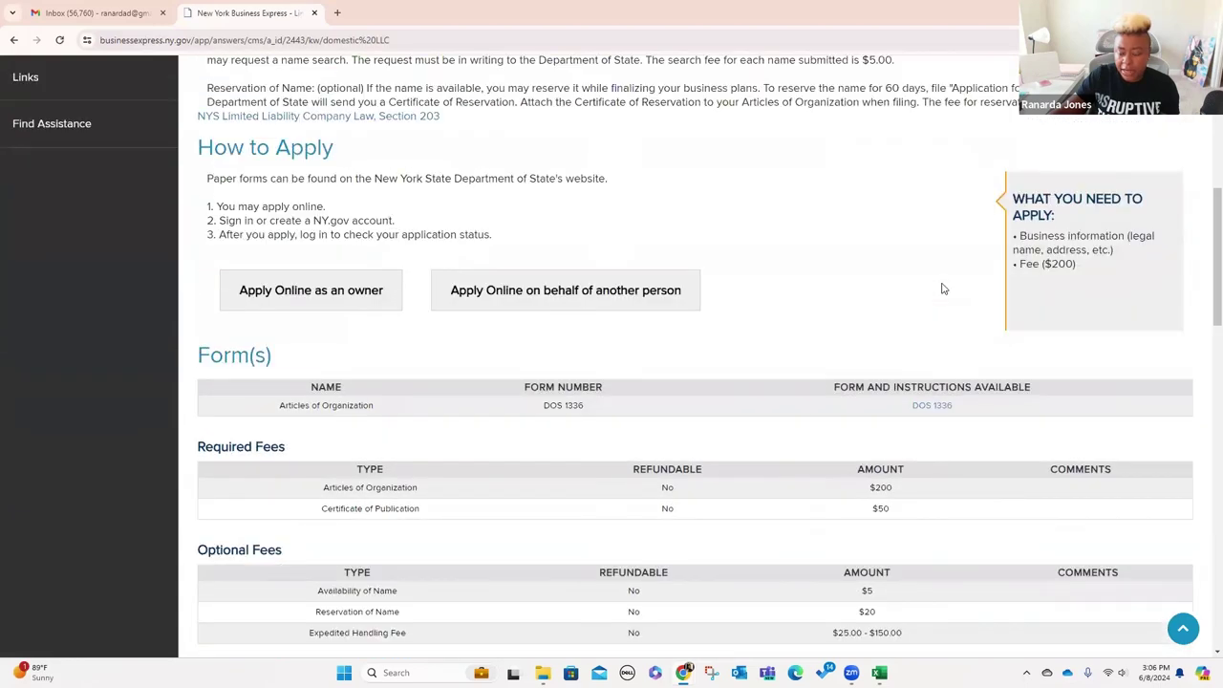
Copy Montana's sosmt.gov address from cell C27 and open a new blank browser tab
key("alt+Tab")
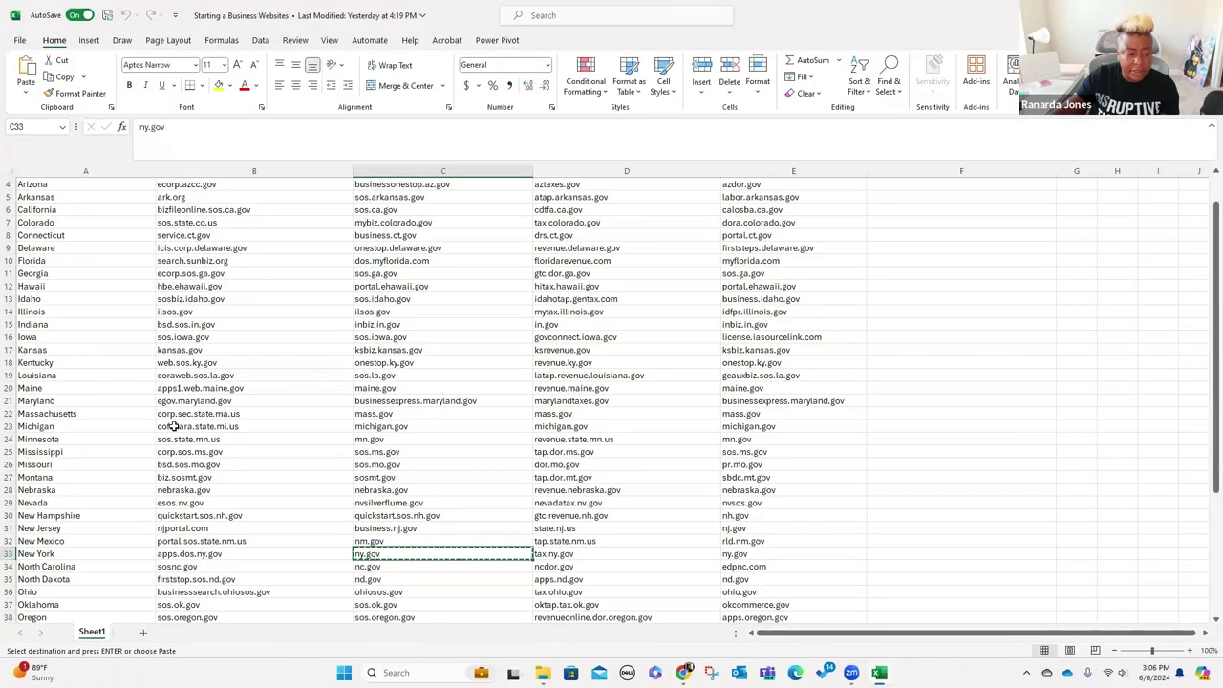
scroll(172, 423, "down", 3)
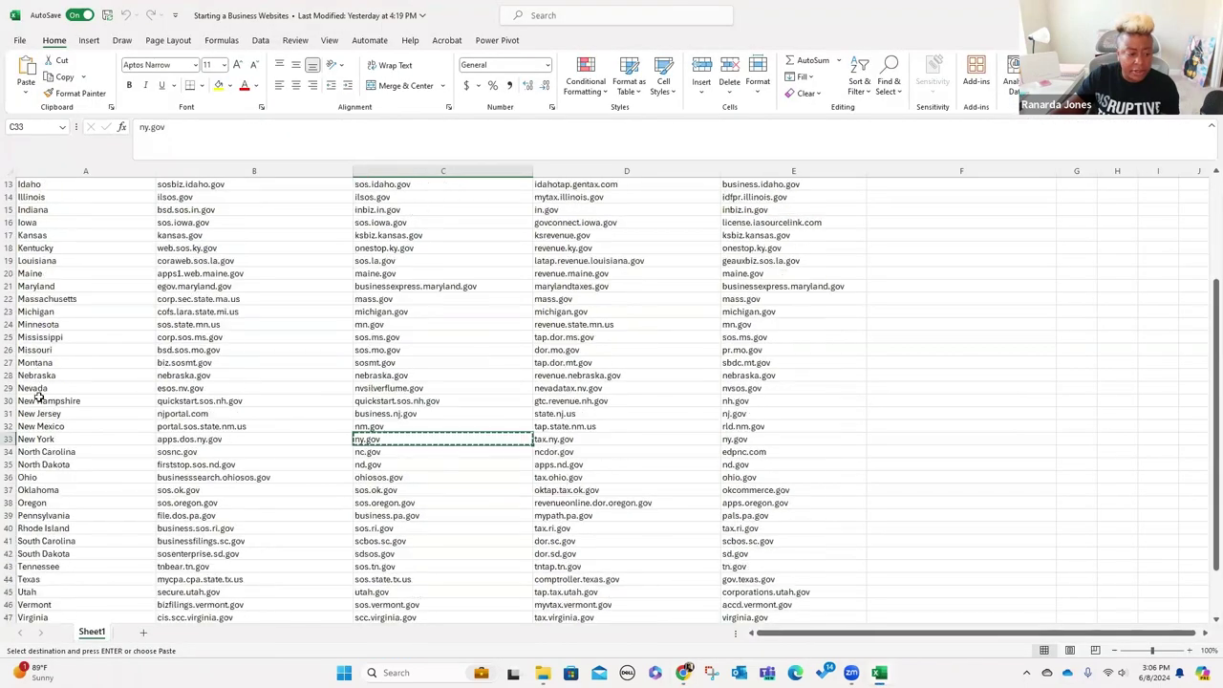
left_click(394, 364)
key("ctrl+c")
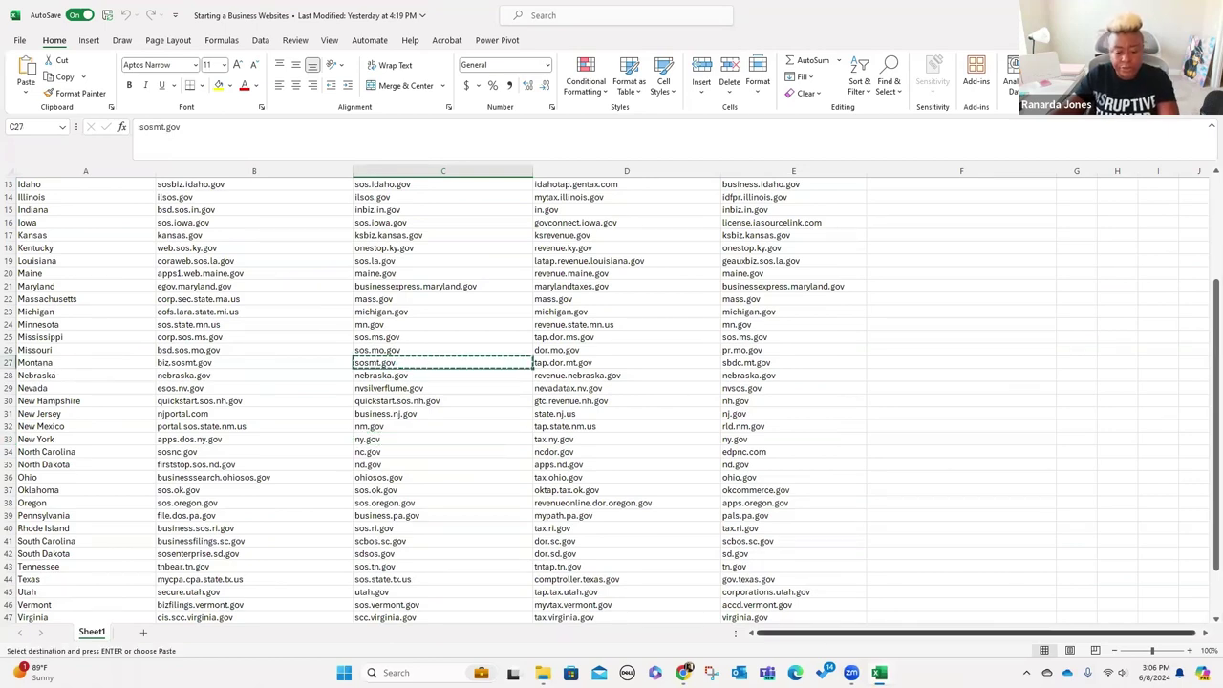
left_click(683, 672)
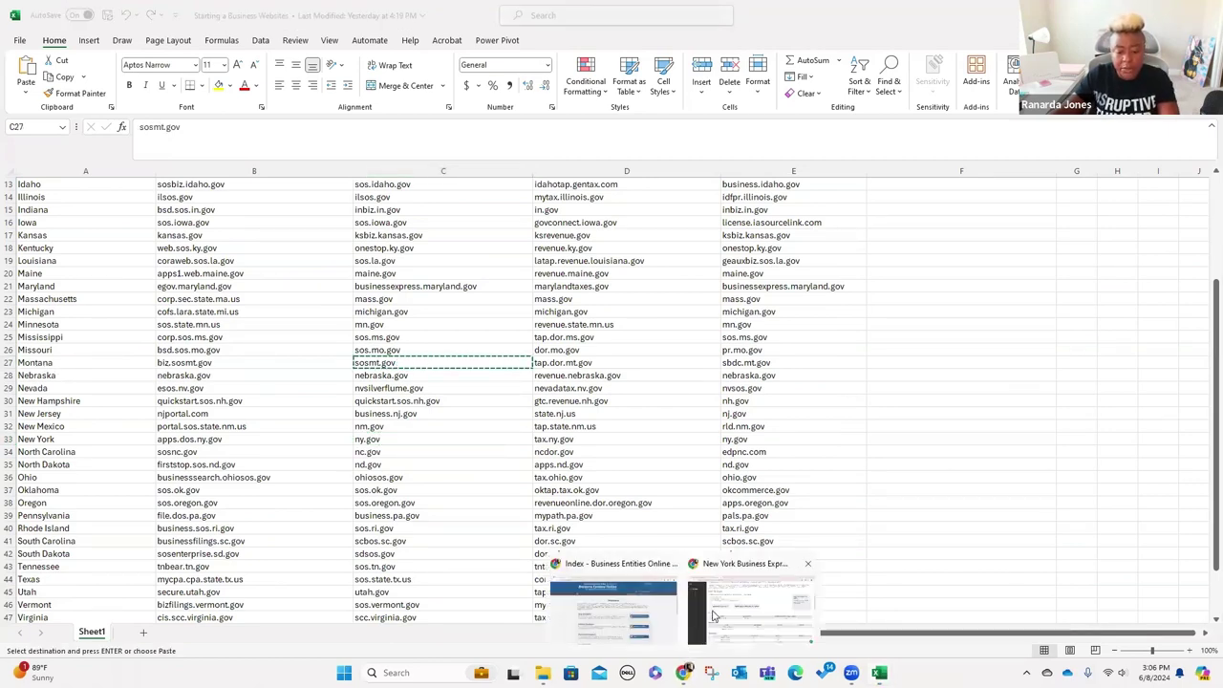
left_click(712, 614)
left_click(336, 14)
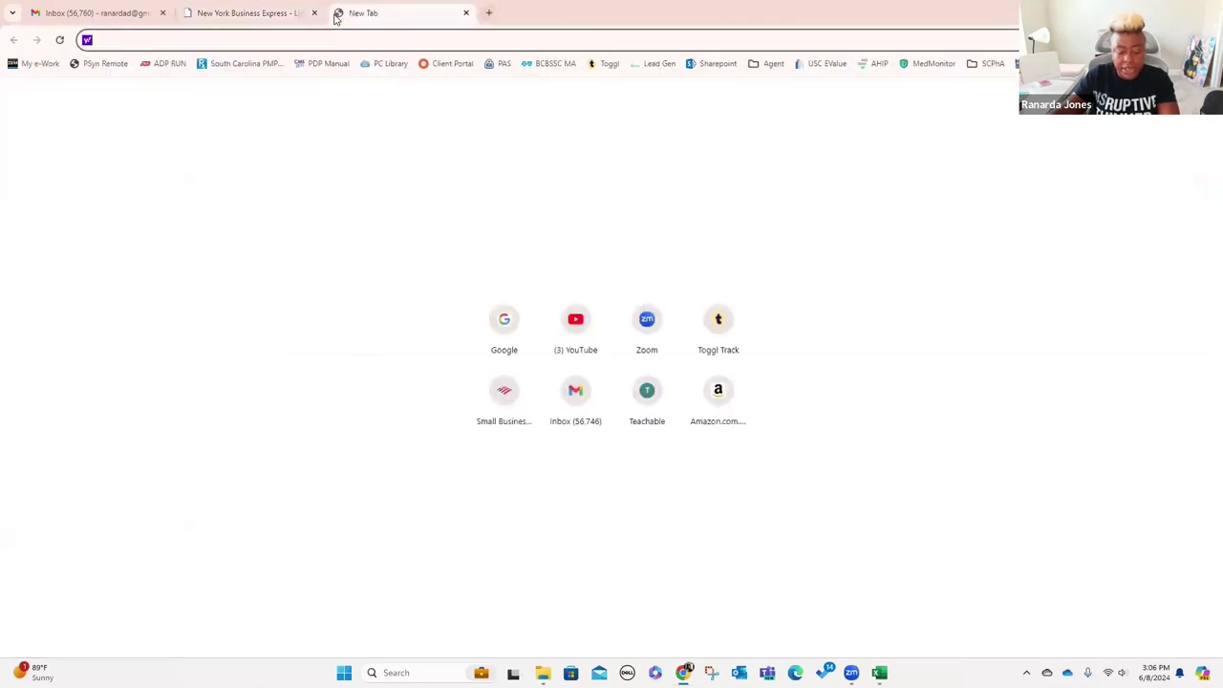
Go to sosmt.gov and open the Register A Business forms list, including Domestic LLC Articles of Organization
key("ctrl+v")
key("Return")
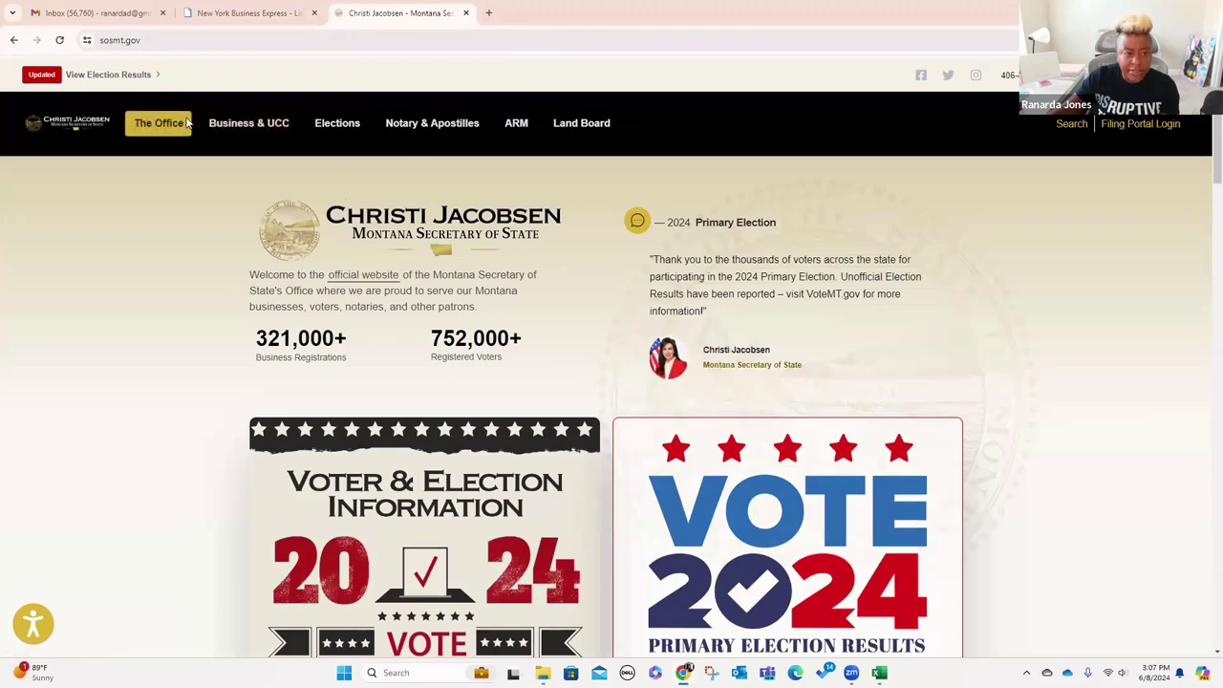
mouse_move(234, 135)
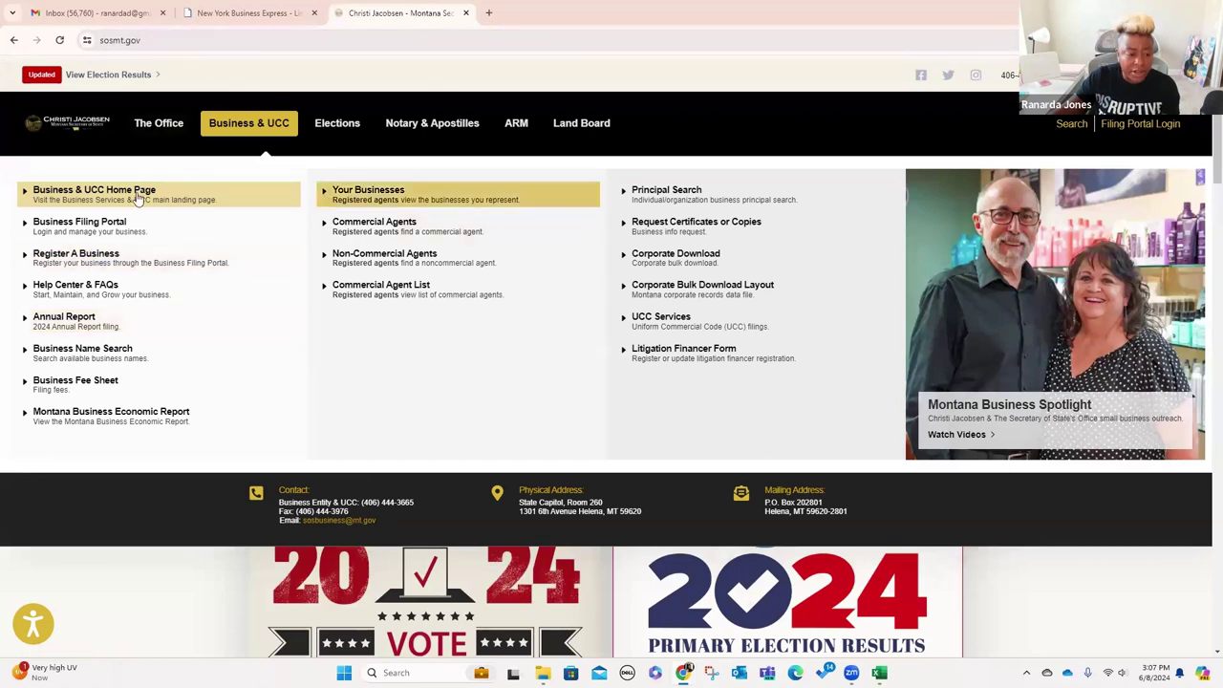
left_click(72, 265)
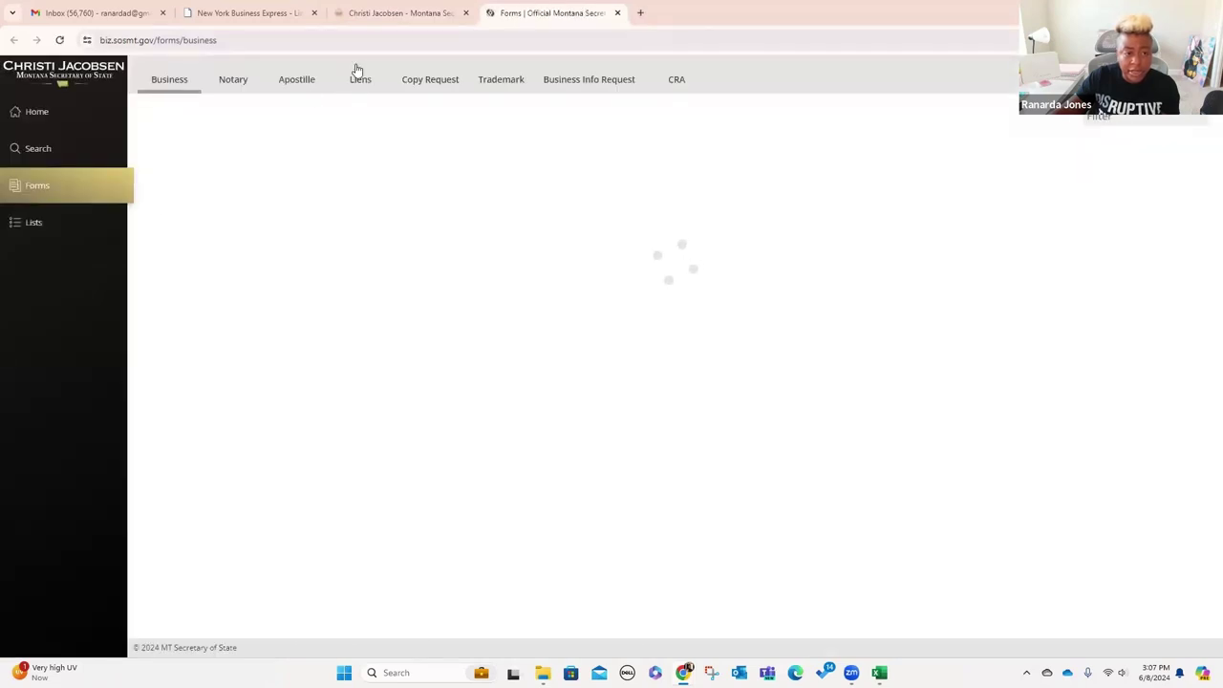
scroll(540, 222, "down", 8)
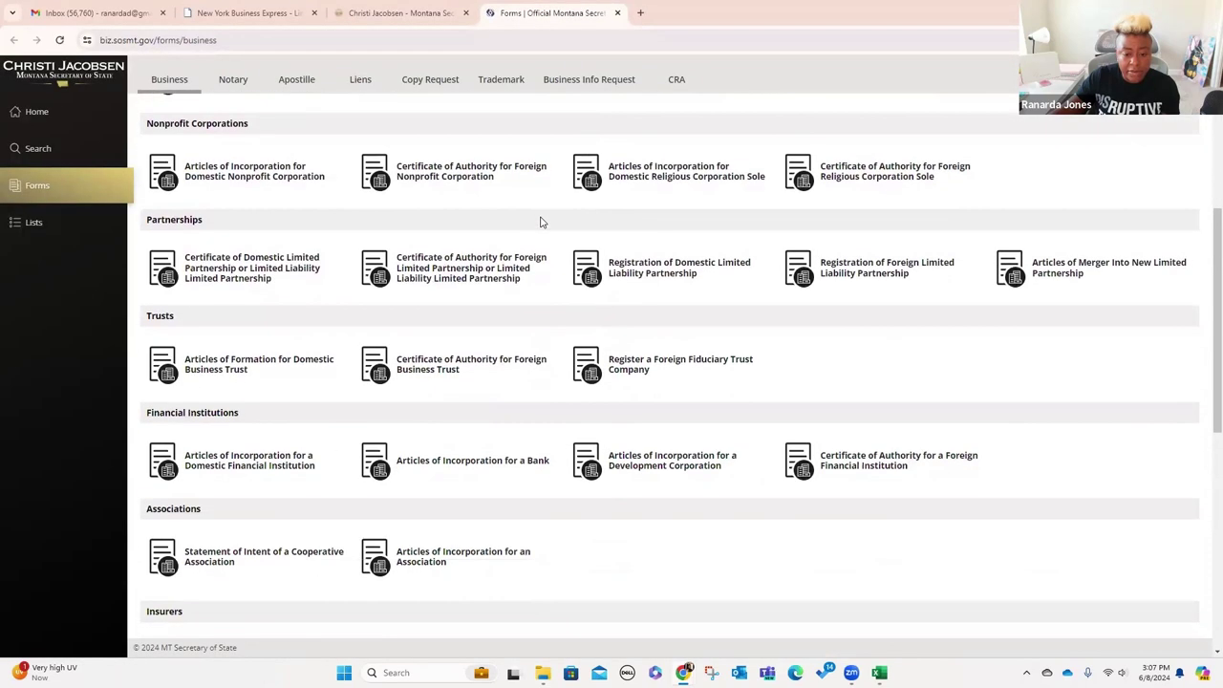
scroll(540, 224, "down", 3)
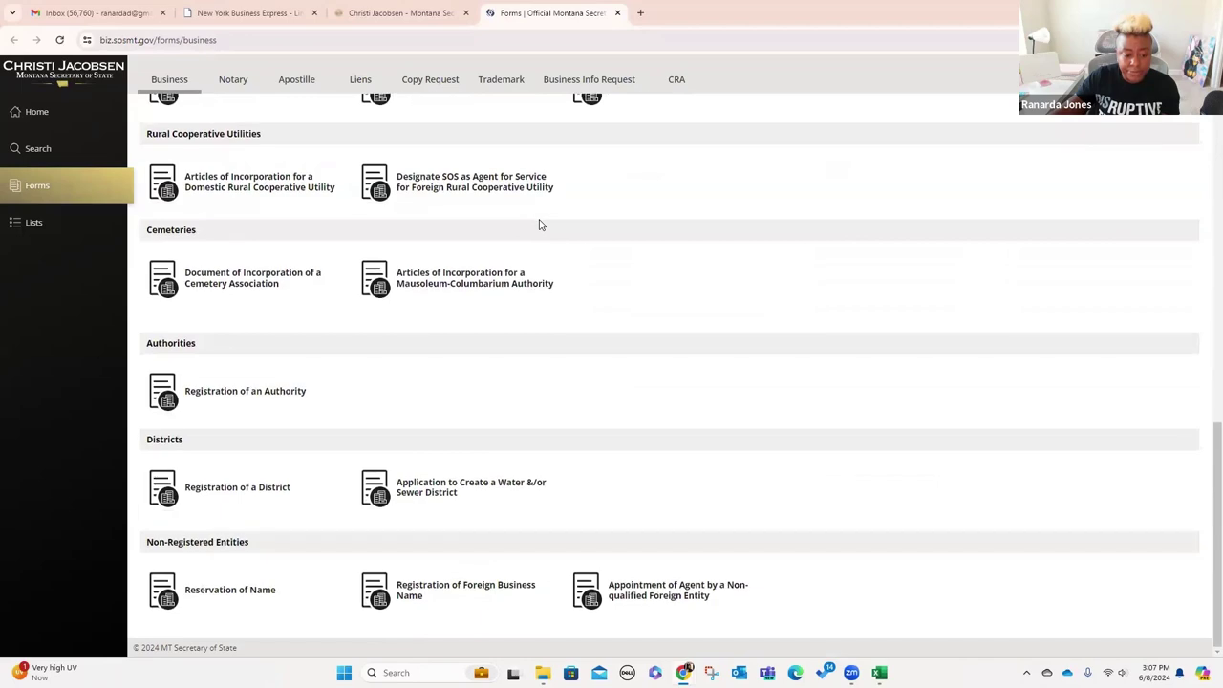
scroll(540, 224, "up", 10)
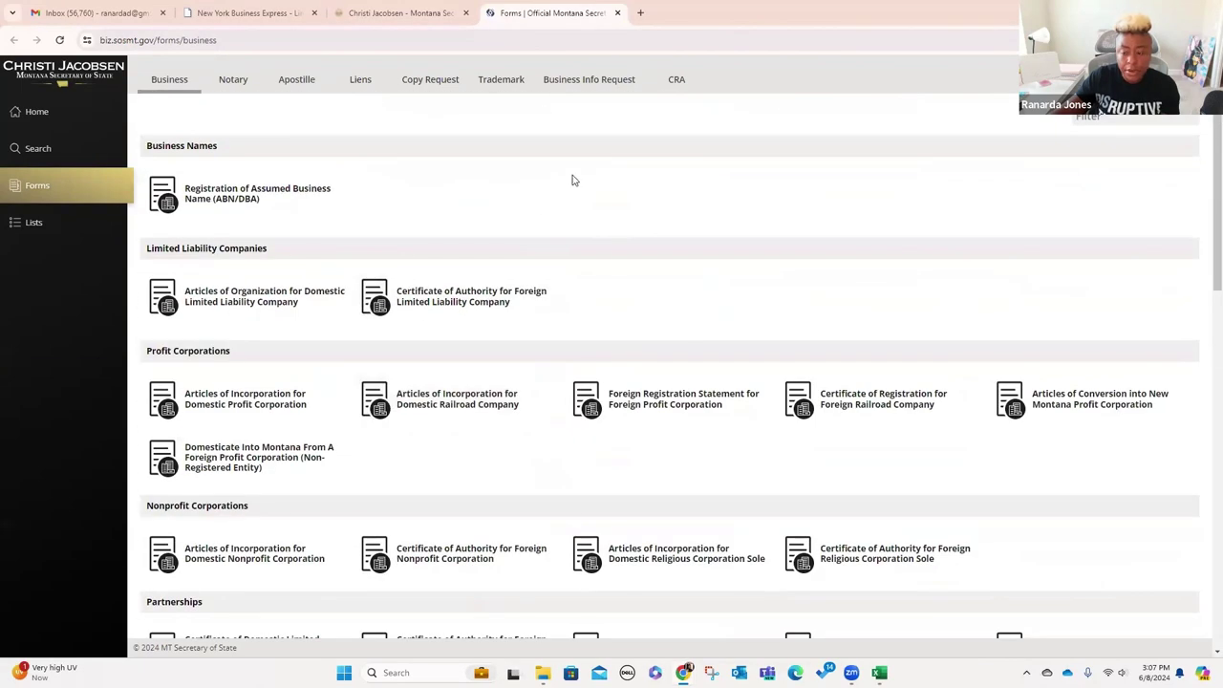